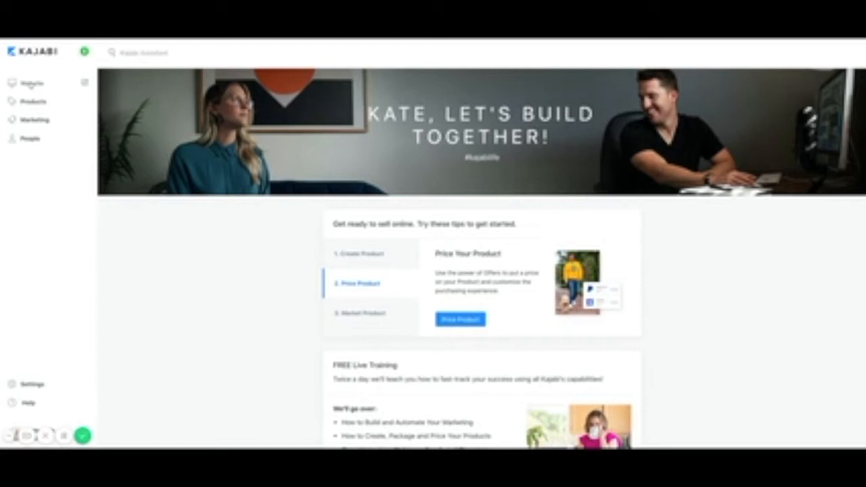
Look at the Website design pages, then go to Products to see the Test Online Course.
left_click(30, 84)
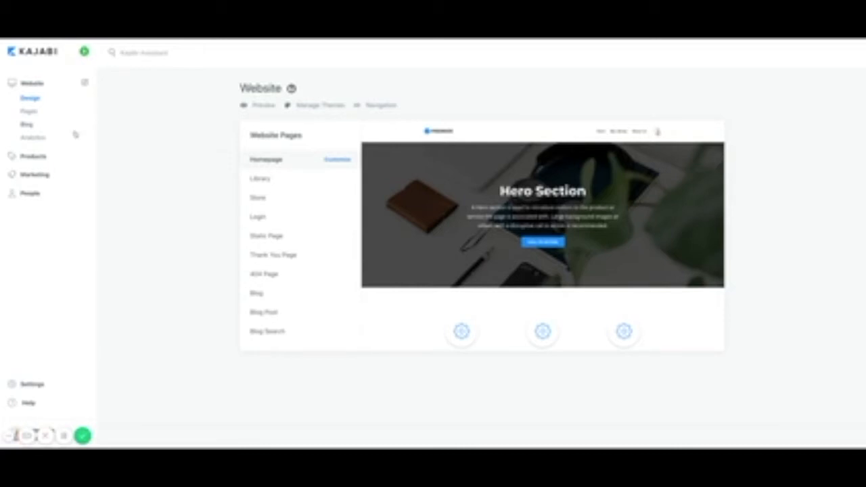
left_click(34, 156)
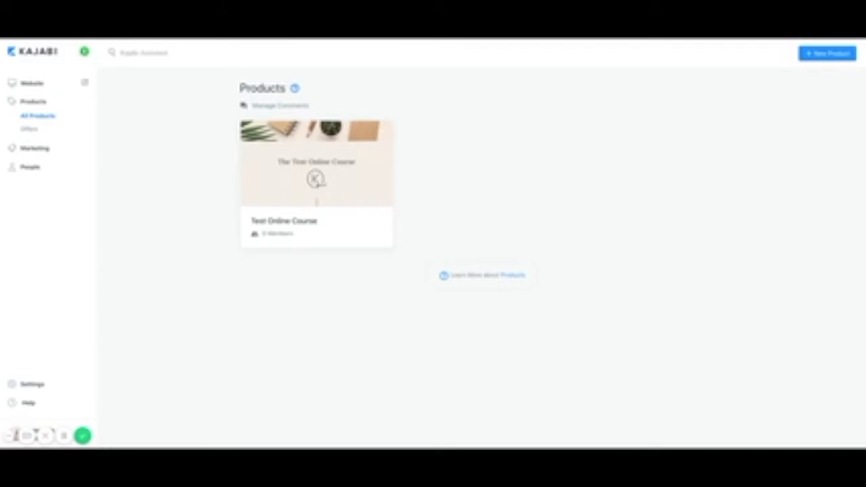
Go to Marketing to see the empty Pipelines screen.
left_click(35, 149)
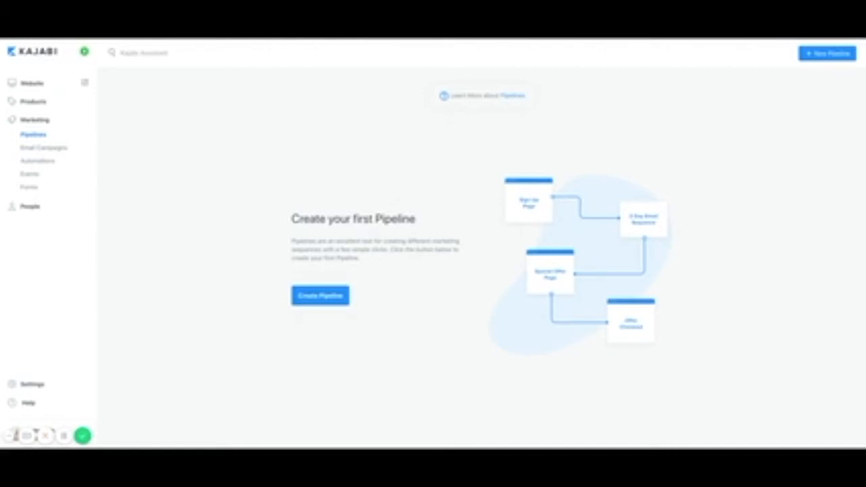
left_click(43, 147)
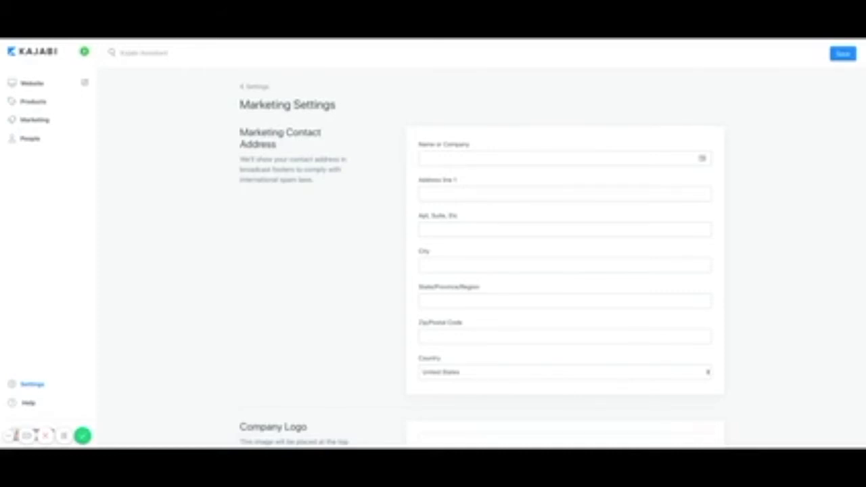
left_click(37, 121)
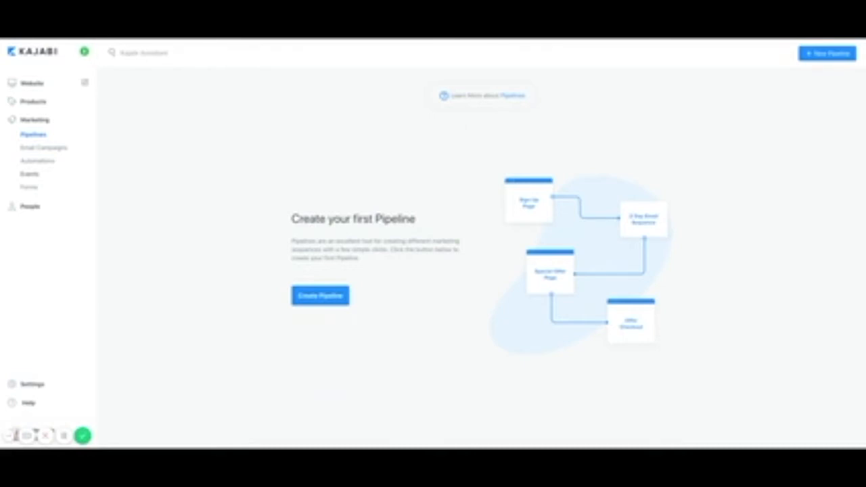
Look at the Forms list, then go to the empty People list.
left_click(28, 188)
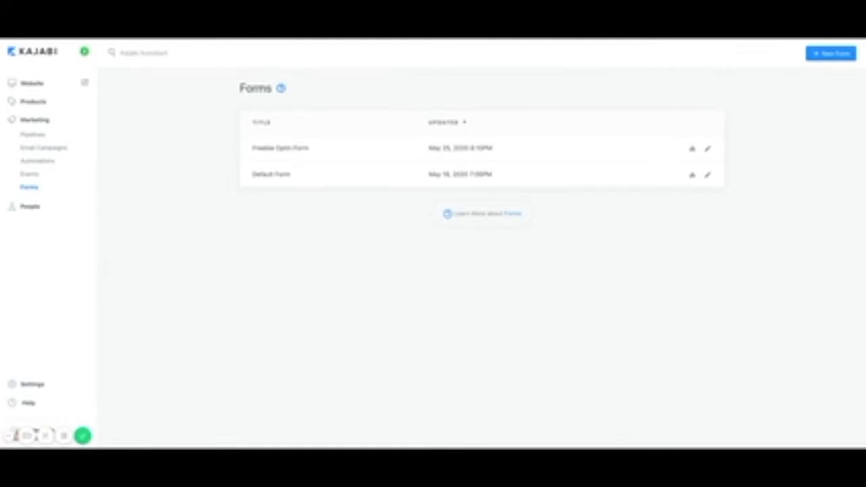
left_click(31, 208)
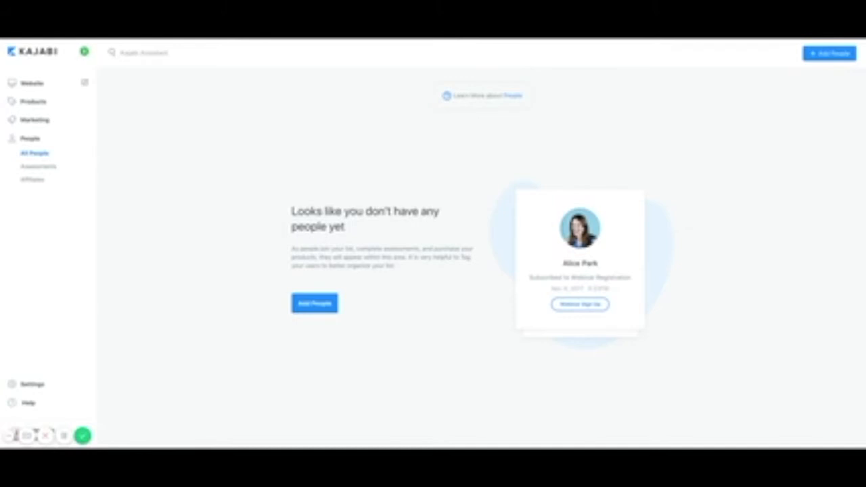
View the Assessments page, which has no assessments yet.
left_click(37, 168)
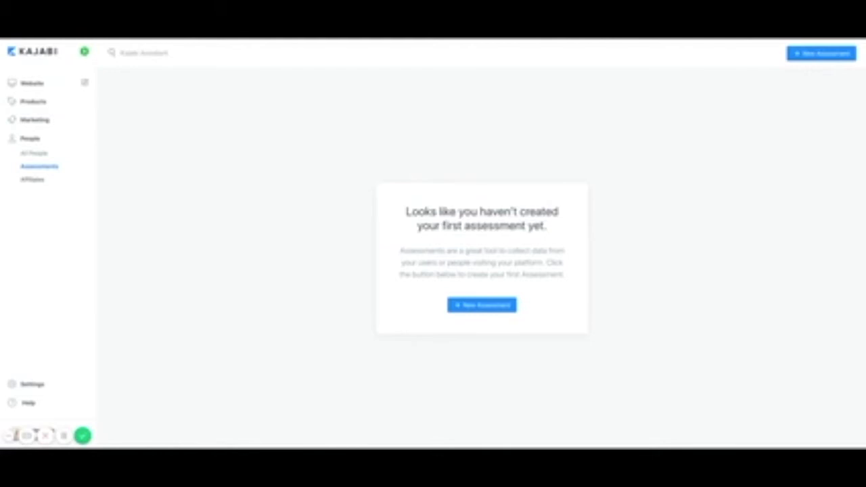
Check Affiliates and Settings, then leave the admin for the public Kajabi homepage.
left_click(32, 181)
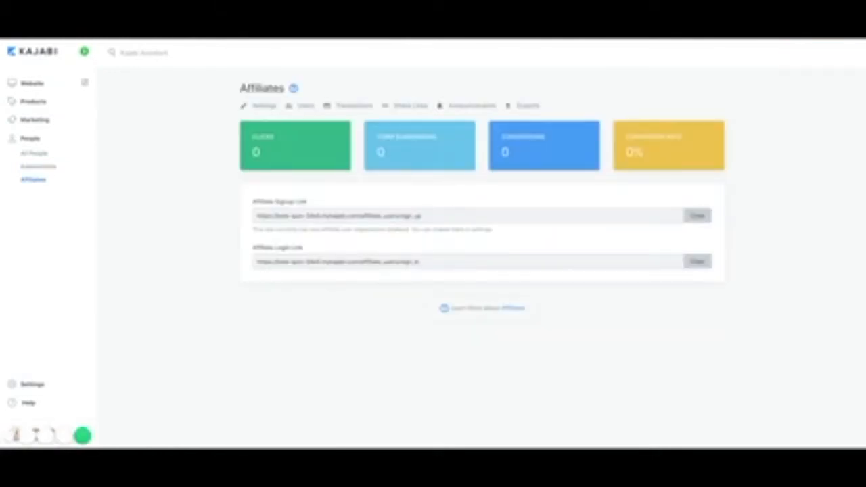
left_click(28, 385)
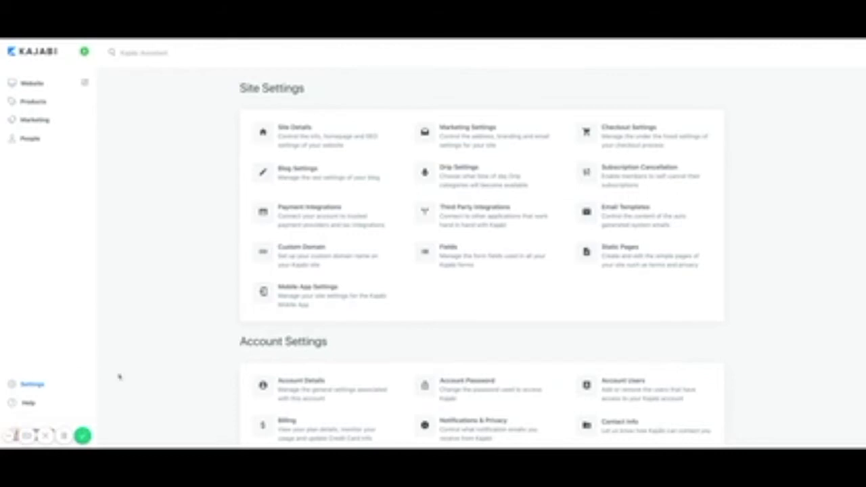
left_click(82, 436)
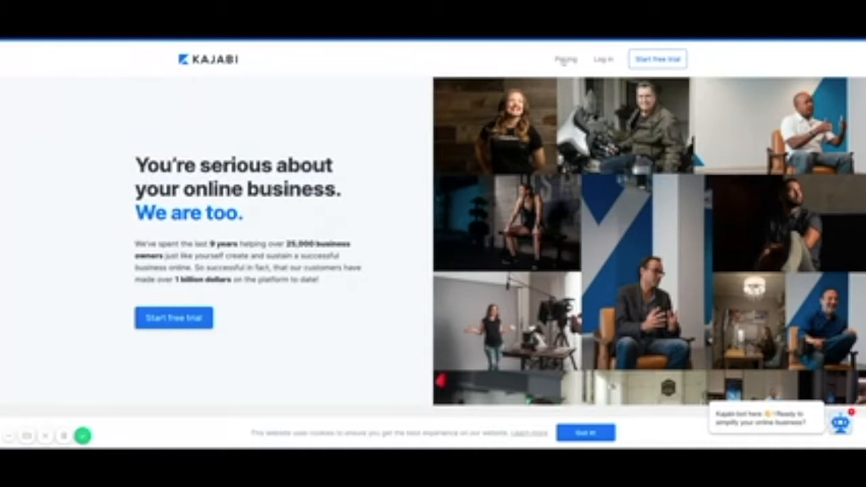
Browse the pricing page's Basic $119, Growth $159 and Pro $319 plans and feature lists.
left_click(564, 60)
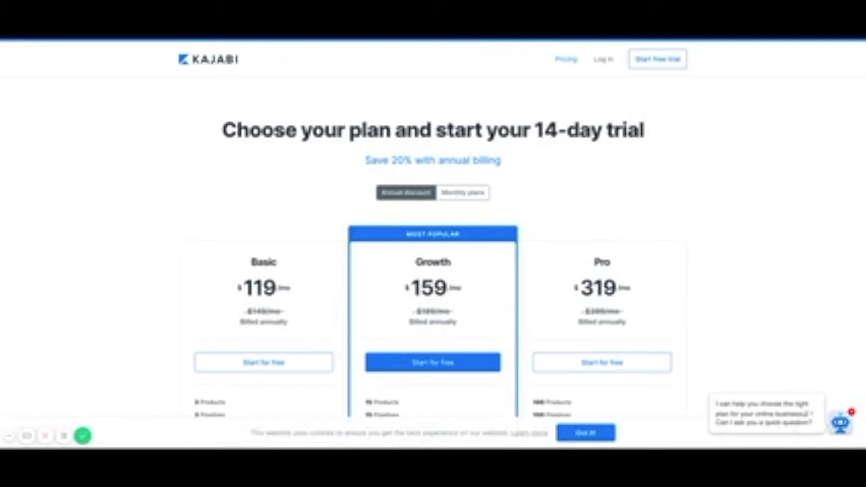
scroll(528, 319, "down", 2)
scroll(445, 359, "down", 1)
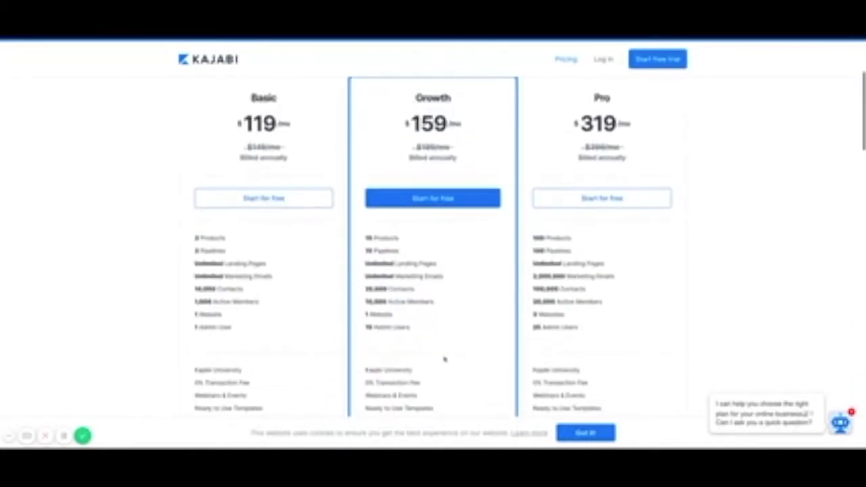
scroll(339, 293, "down", 1)
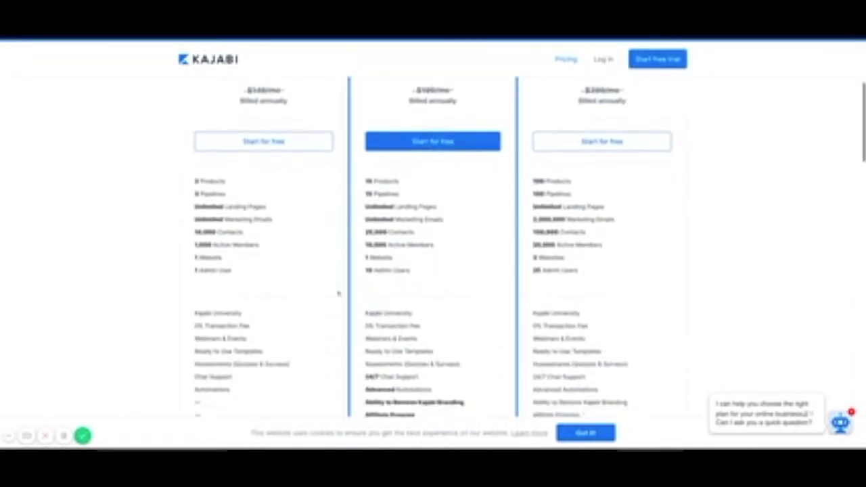
scroll(338, 294, "up", 2)
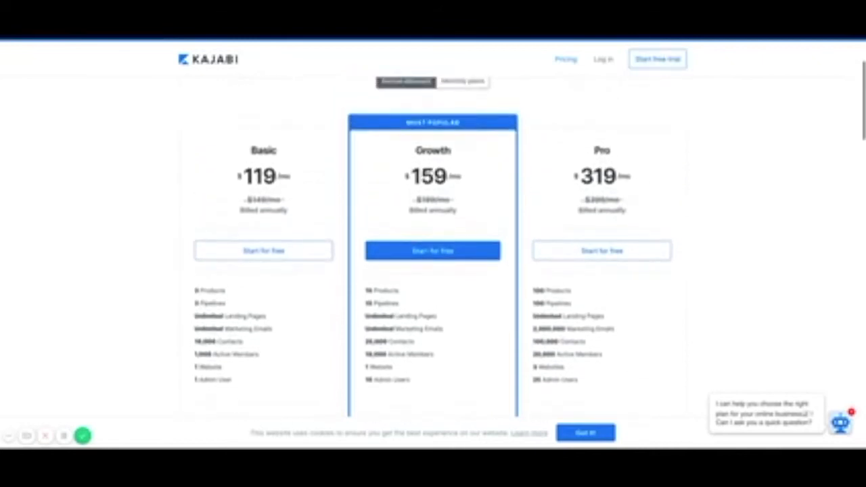
scroll(434, 258, "up", 2)
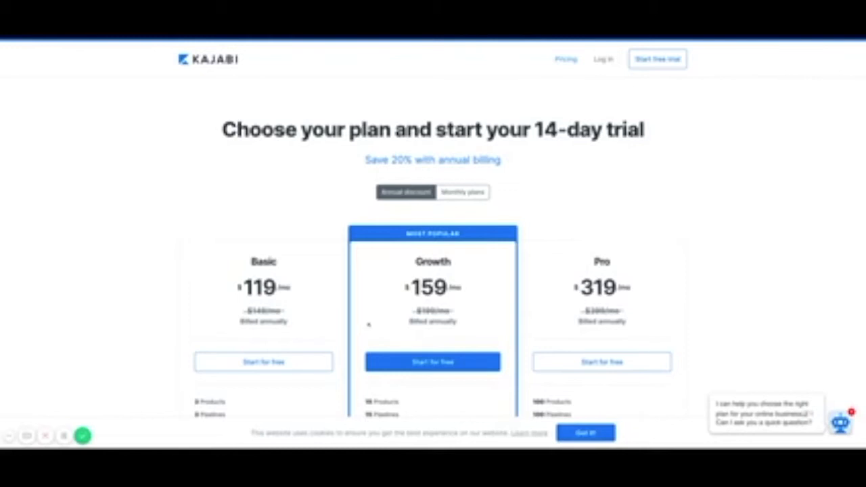
scroll(368, 325, "down", 3)
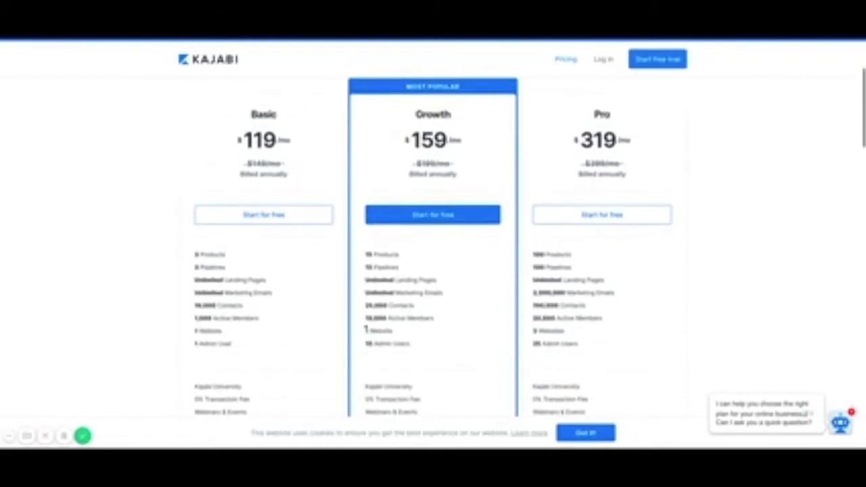
scroll(433, 262, "up", 3)
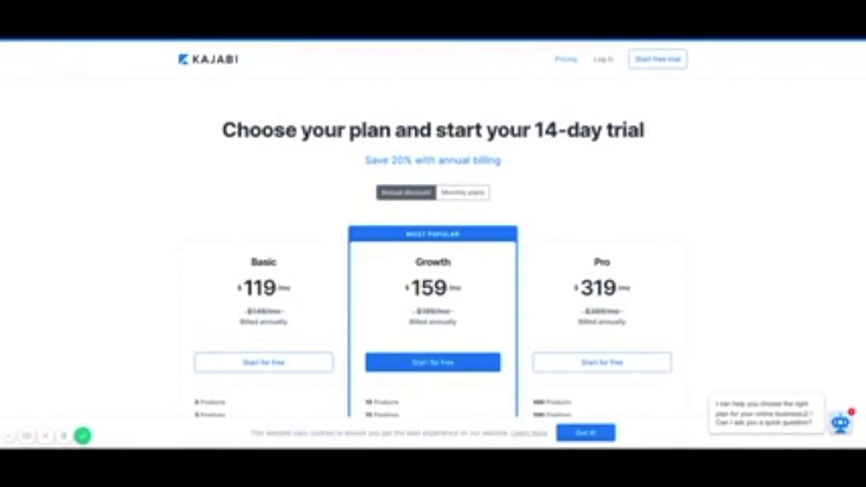
left_click(654, 60)
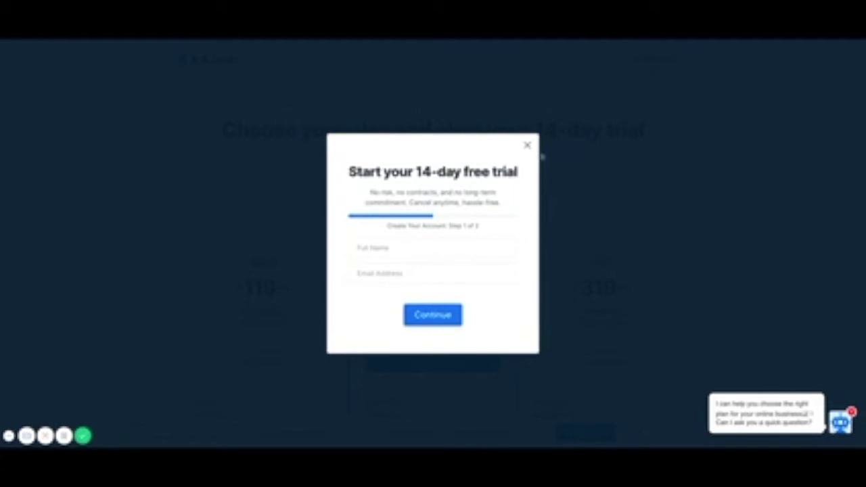
left_click(527, 146)
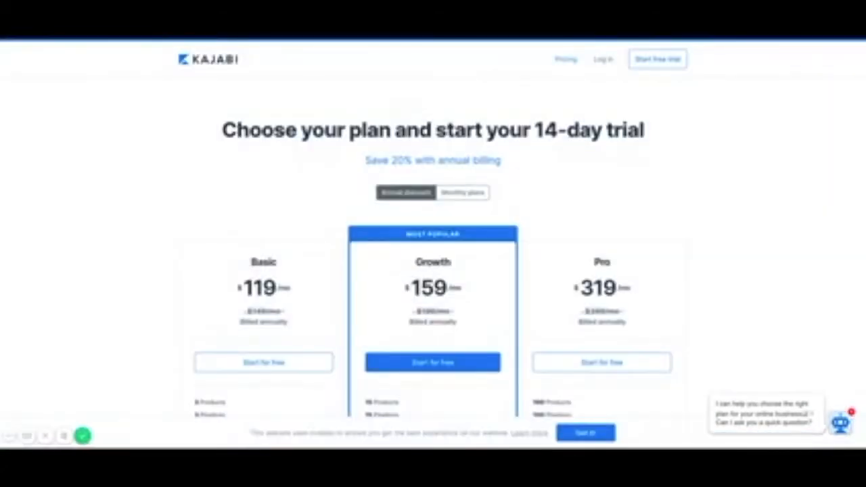
Sign back in to the Kajabi account from the header's Log in link.
left_click(604, 62)
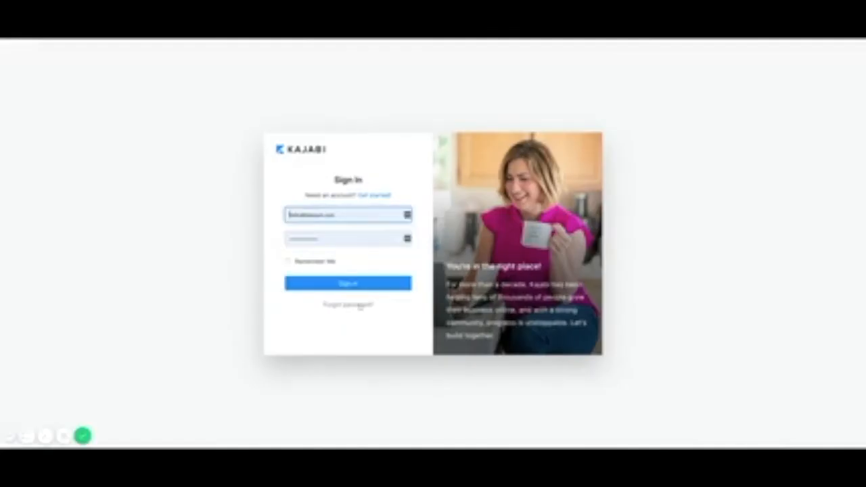
left_click(343, 284)
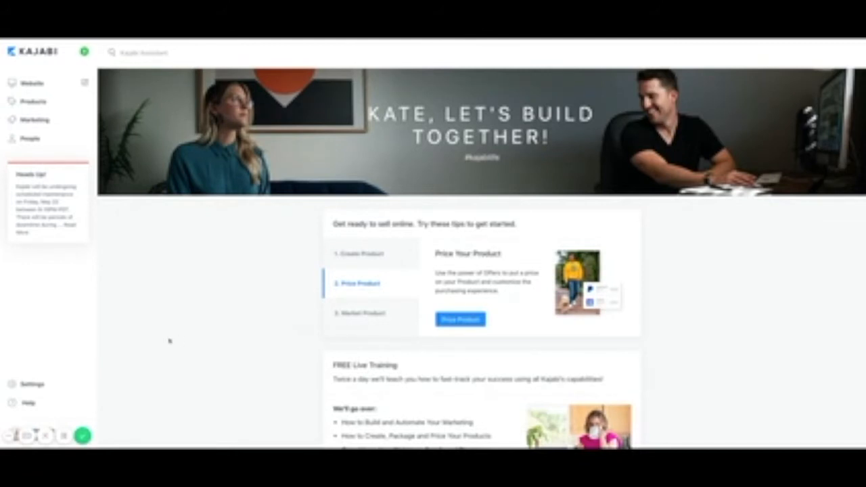
Go to Products to reach the Create Digital Products blueprint page.
left_click(33, 102)
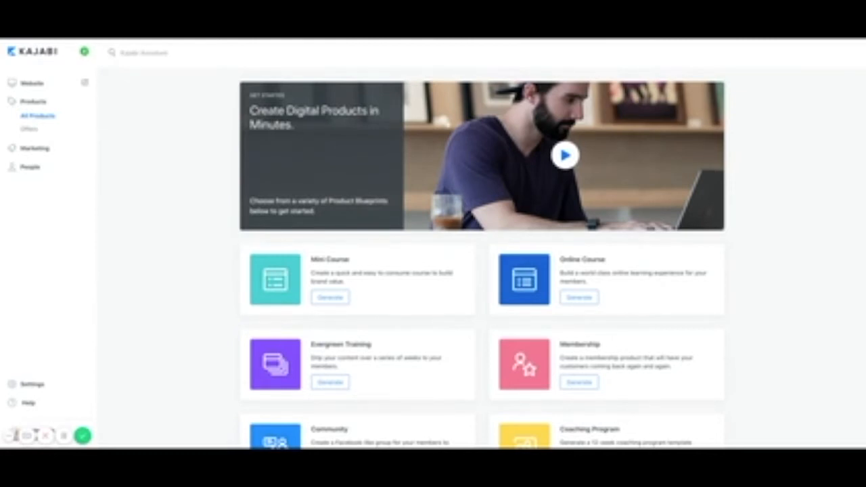
Scroll down the blueprint list until the Start from Scratch card is fully visible.
scroll(482, 257, "down", 2)
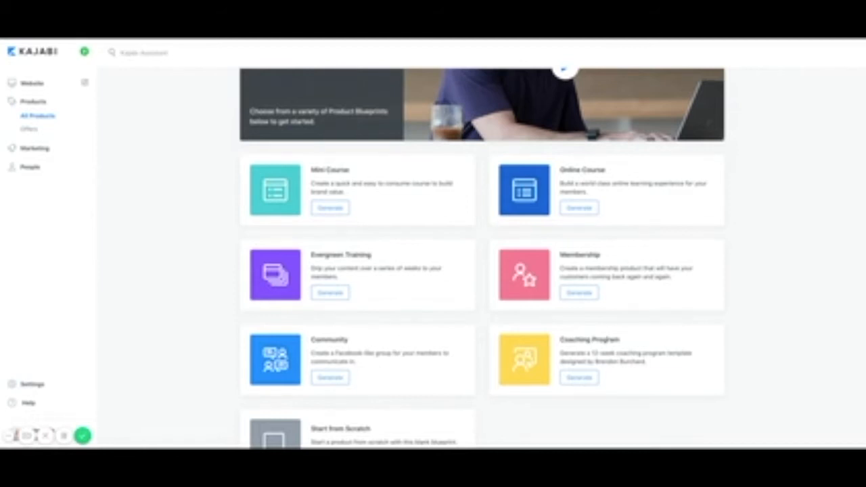
scroll(339, 373, "down", 1)
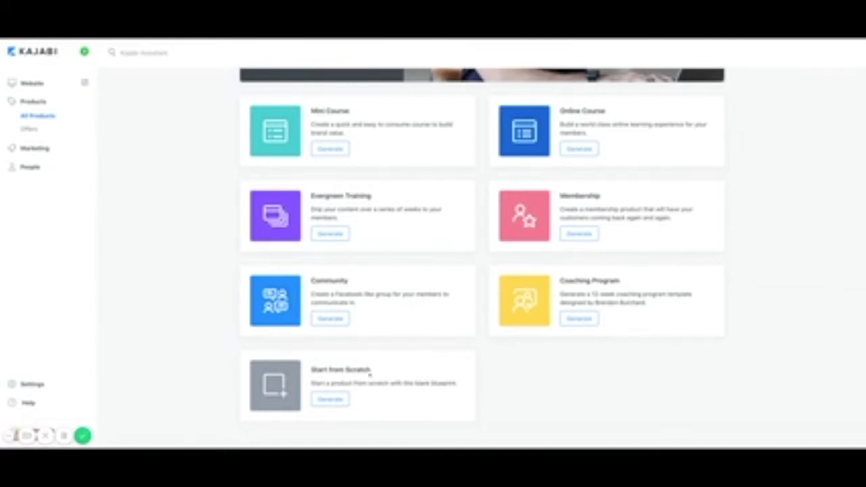
Create a Start from Scratch product named Test Online Course and save it.
left_click(330, 400)
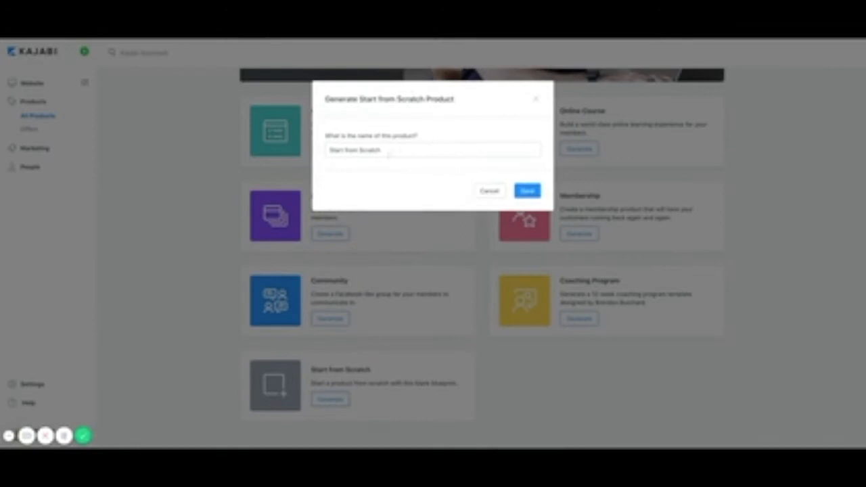
triple_click(392, 153)
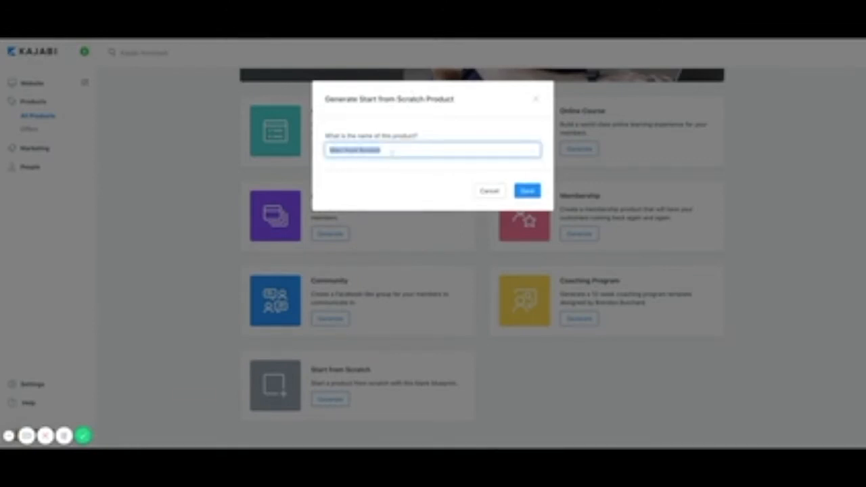
type("Test Online Group")
type("est Online Course")
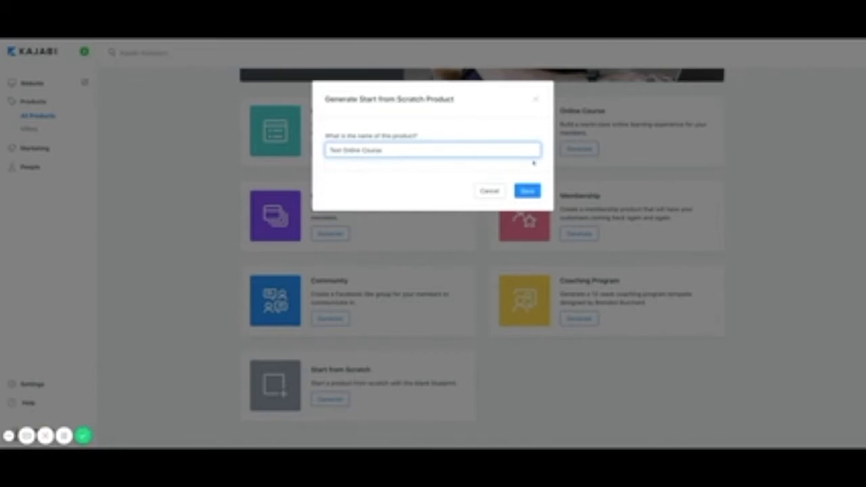
left_click(528, 192)
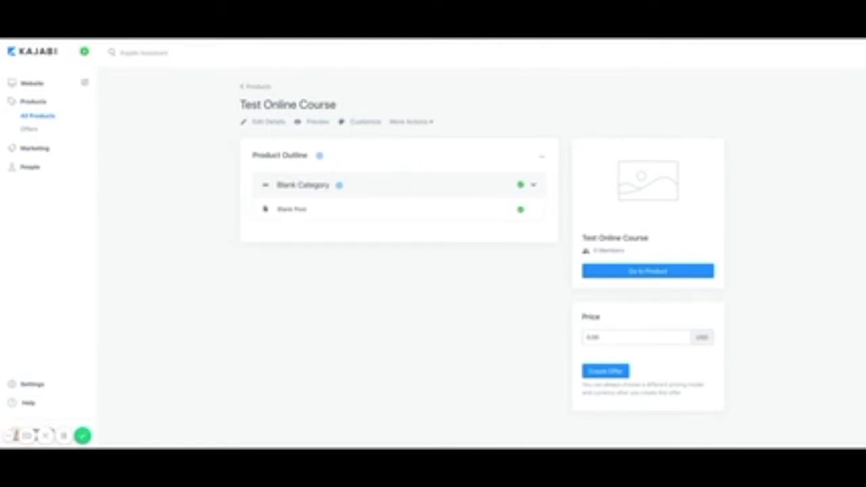
Create three outline categories named Module 1, Module 2 and Module 3.
left_click(320, 157)
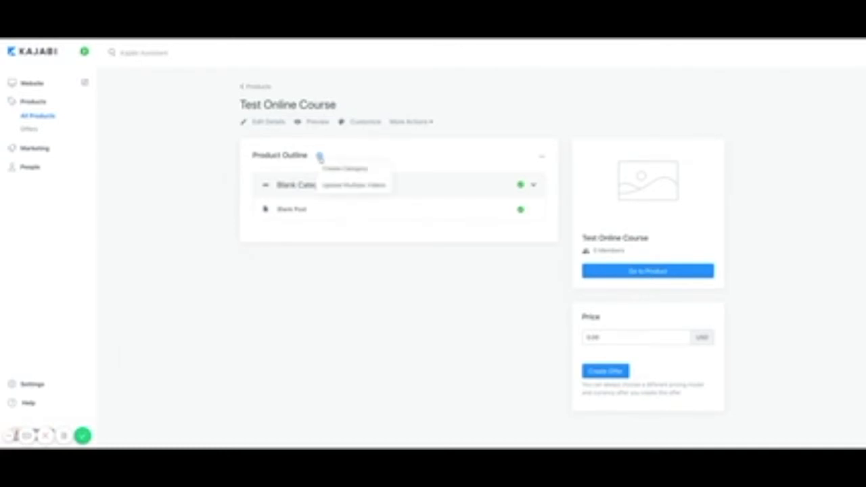
left_click(337, 169)
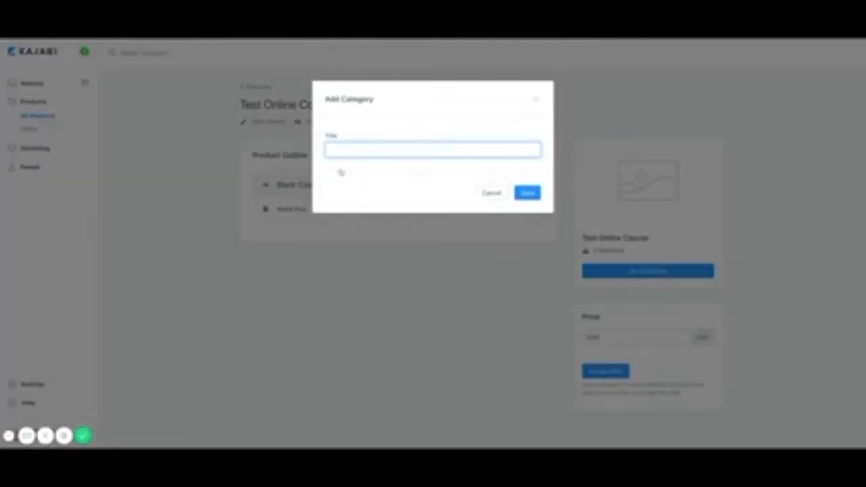
type("Module 1")
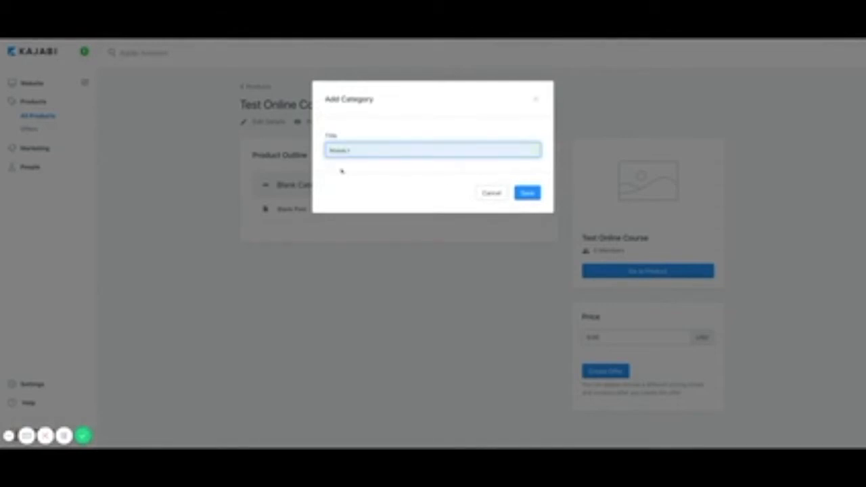
left_click(526, 195)
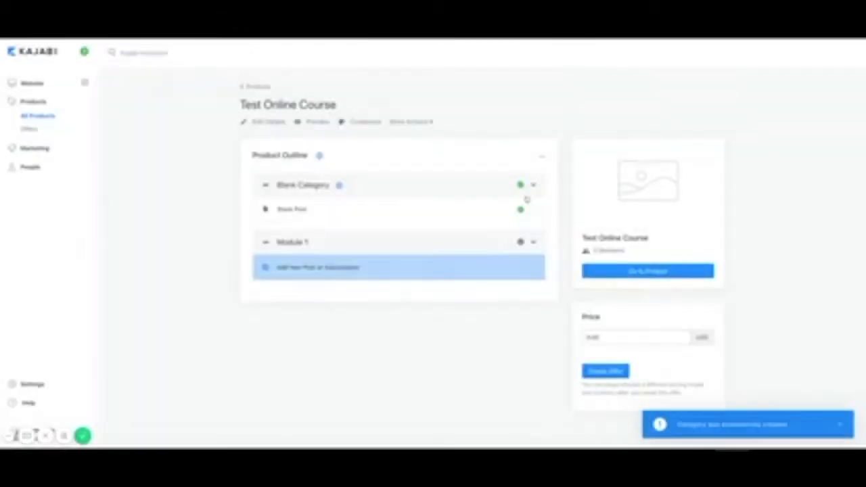
left_click(319, 157)
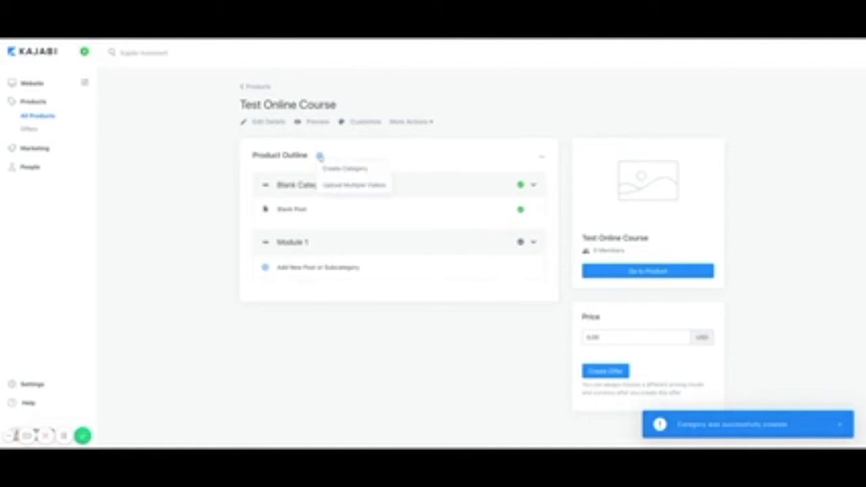
left_click(336, 170)
type("Module 2")
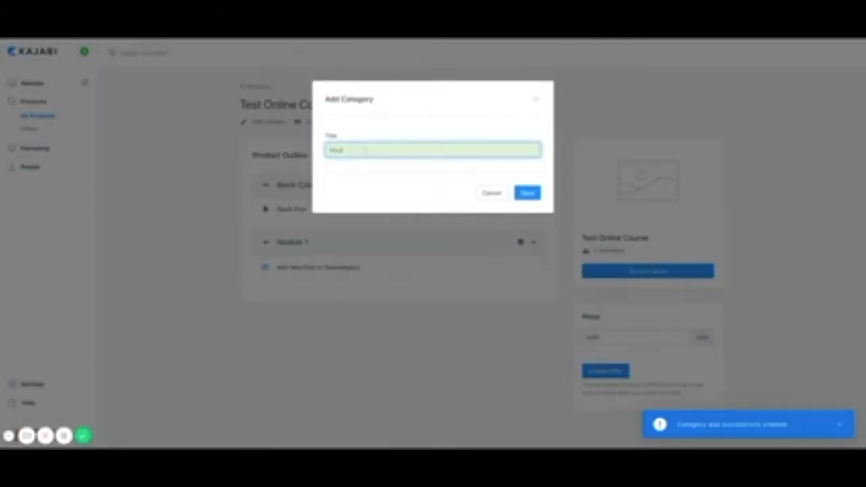
left_click(528, 193)
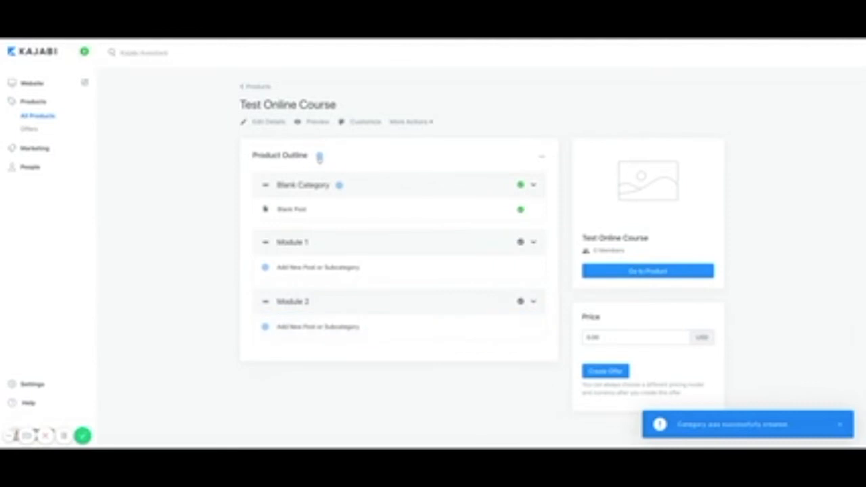
left_click(320, 157)
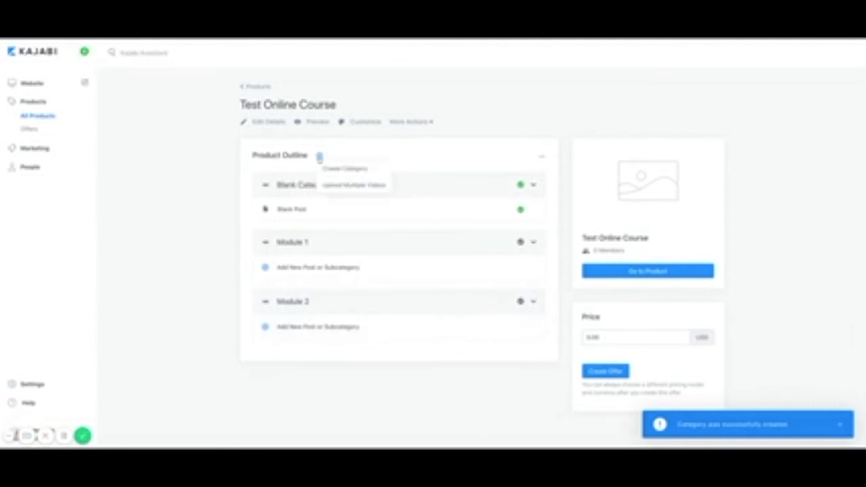
left_click(335, 169)
type("Module")
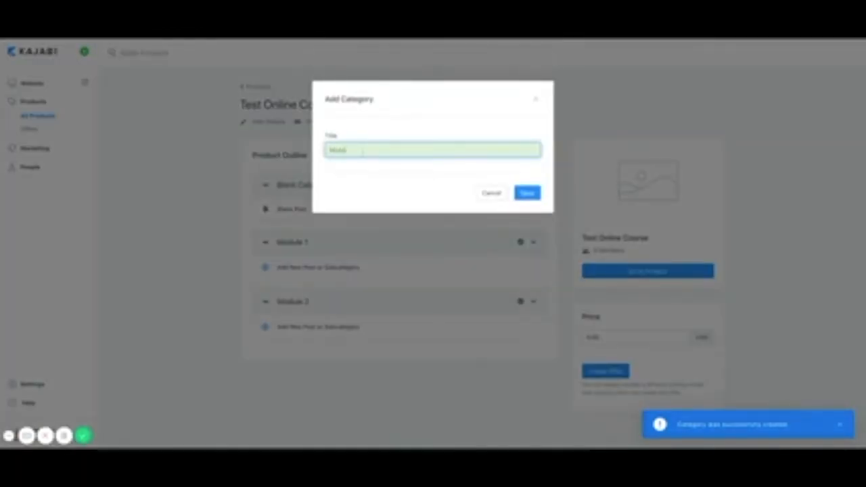
type(" 3")
left_click(530, 195)
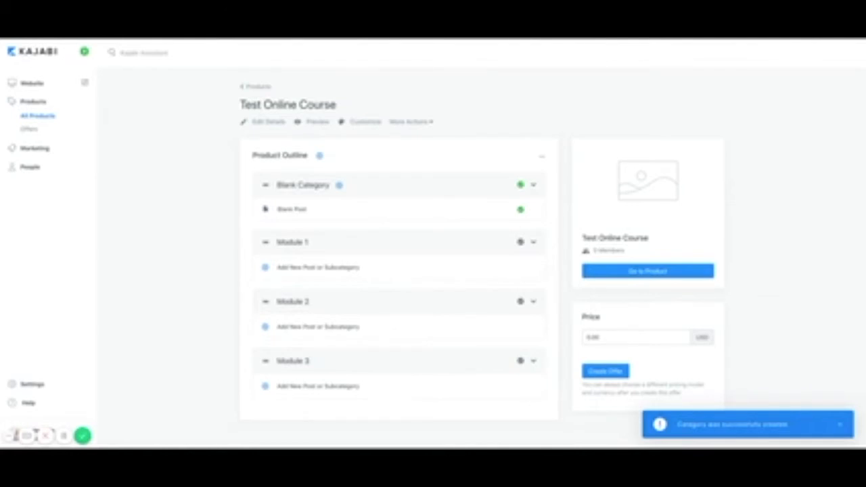
Add posts titled Lesson 1, Lesson 2 and Lesson 3 inside Module 1.
left_click(266, 269)
left_click(294, 284)
type("Les")
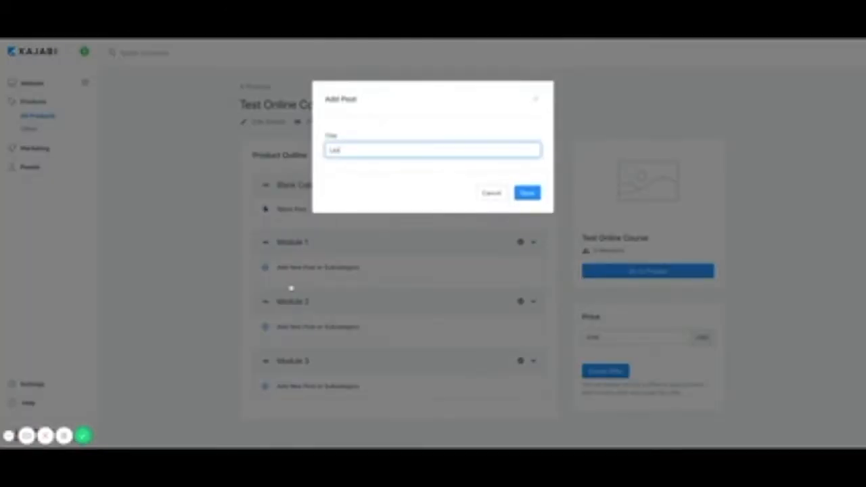
type("son 1")
left_click(528, 193)
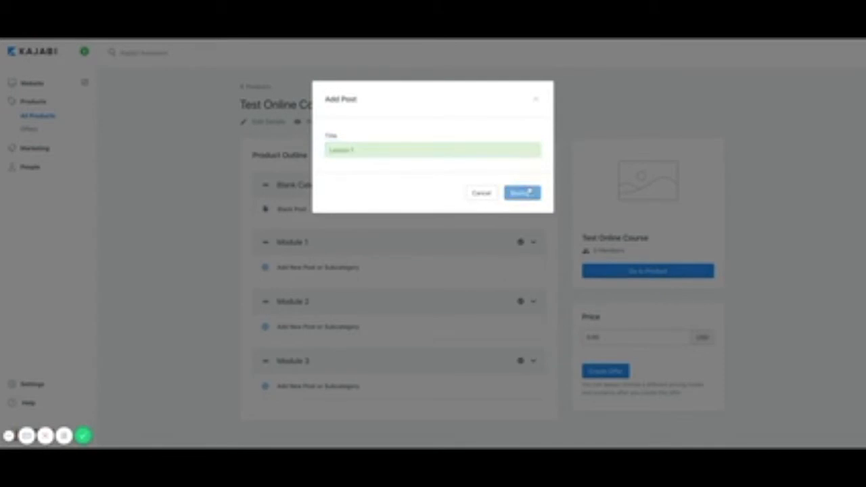
left_click(318, 243)
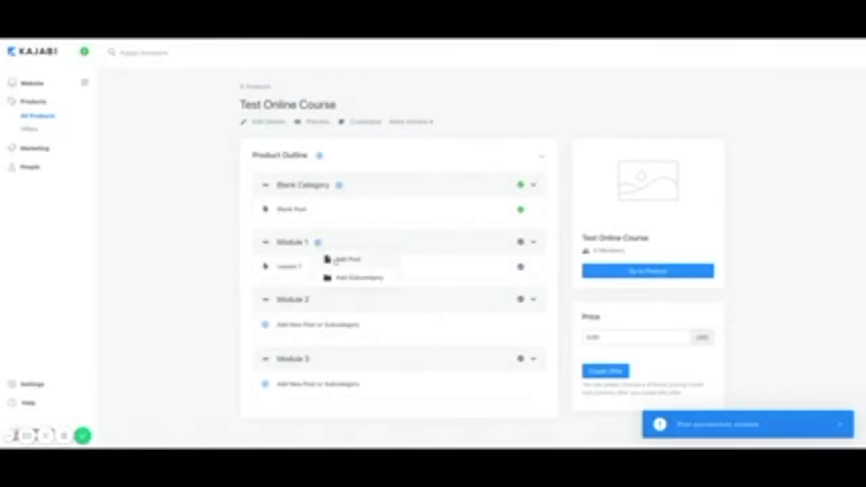
left_click(334, 261)
type("Lesson")
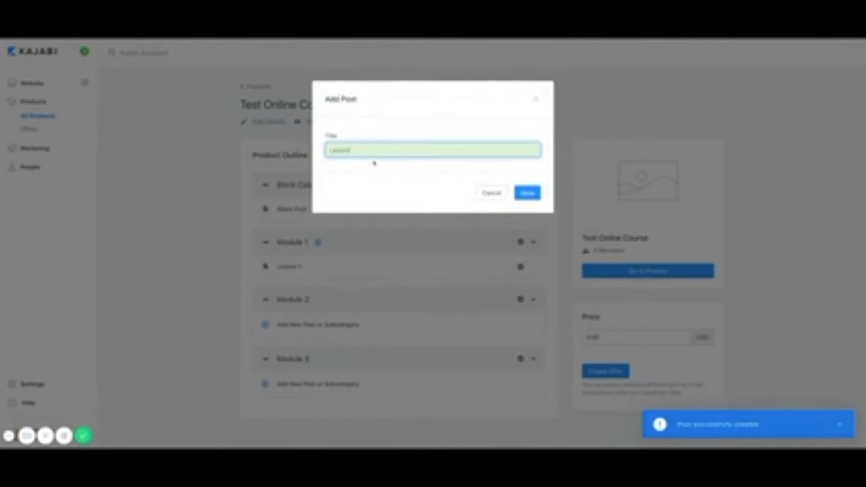
type(" 2")
left_click(527, 194)
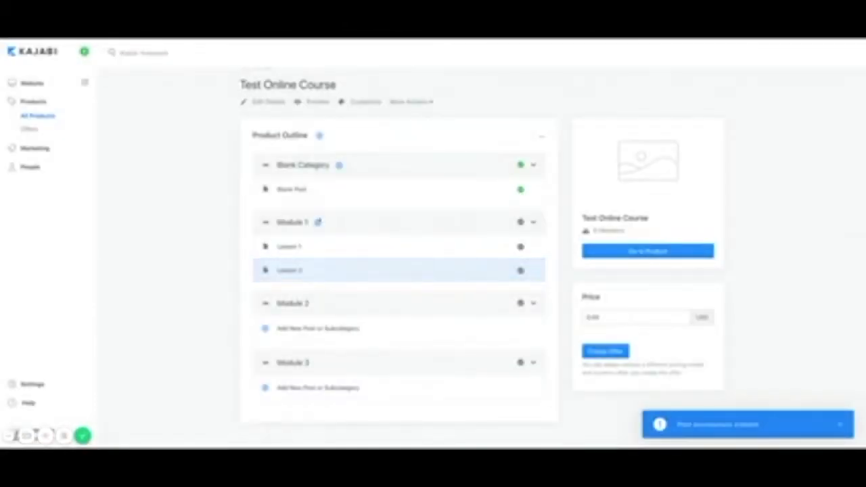
left_click(318, 222)
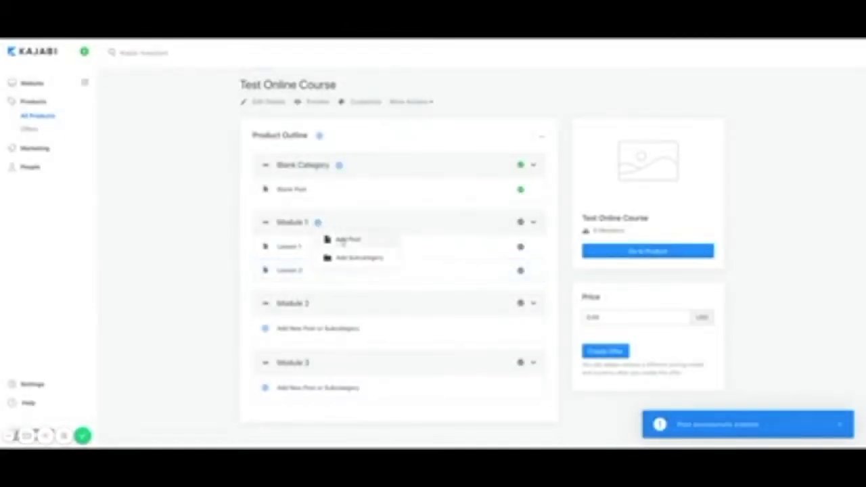
left_click(345, 241)
type("Lesson 3")
left_click(534, 193)
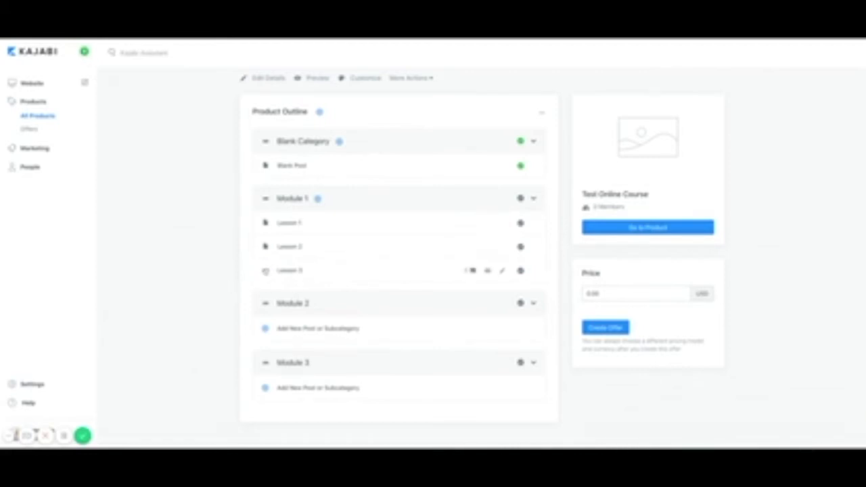
Reposition Lesson 3 within Module 1 and drag Blank Category below Module 1.
mouse_move(266, 271)
left_mouse_down()
mouse_move(269, 220)
mouse_move(265, 271)
left_mouse_up()
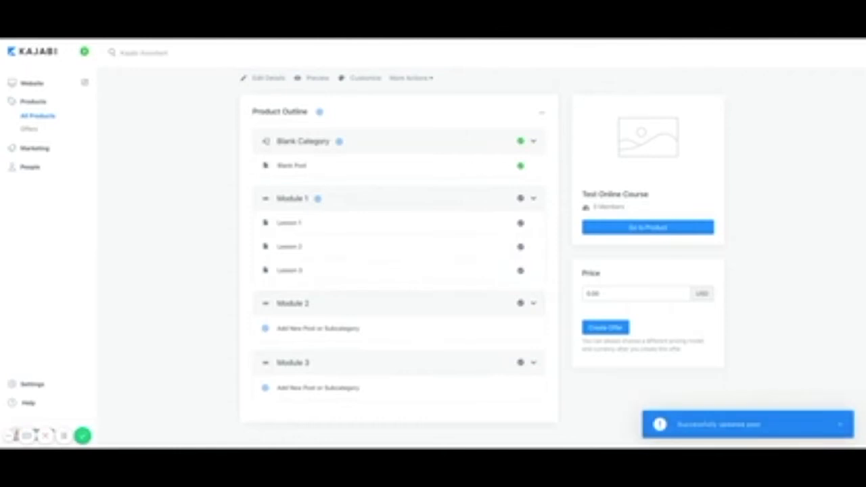
left_click_drag(266, 141, 266, 257)
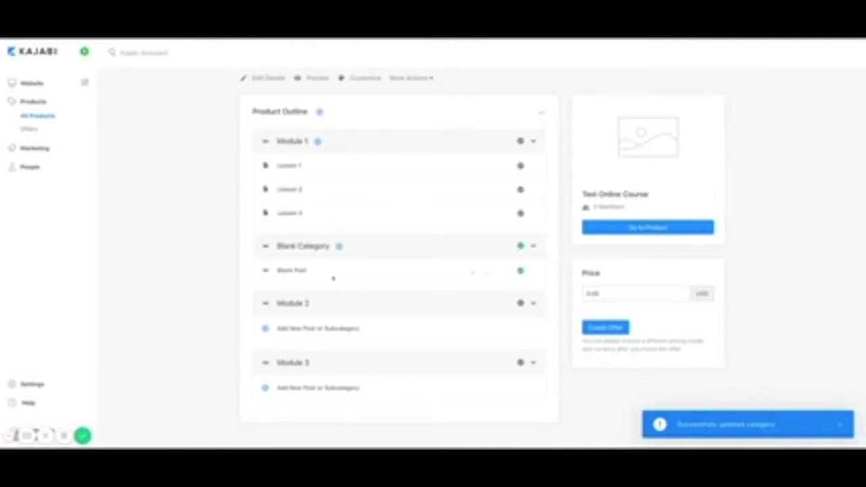
left_click(266, 329)
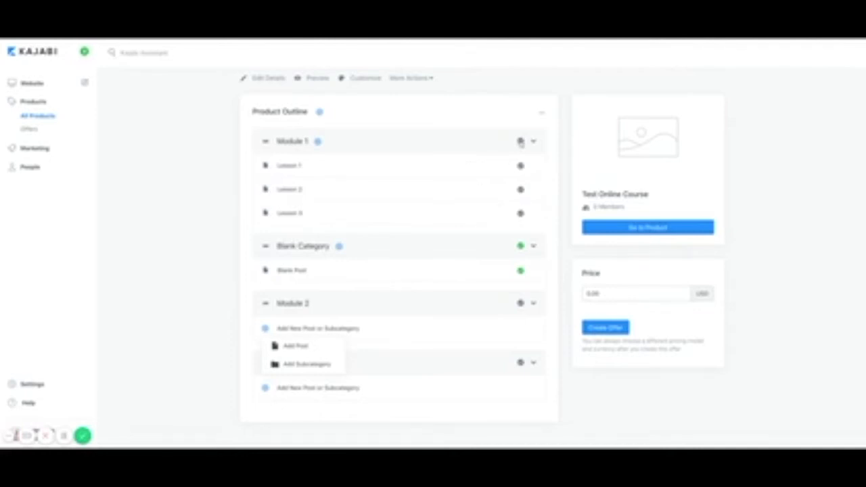
left_click(521, 141)
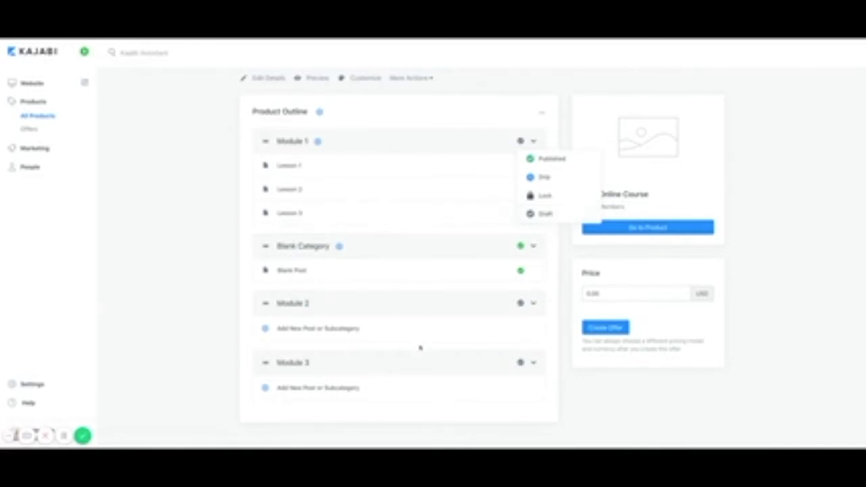
left_click(471, 404)
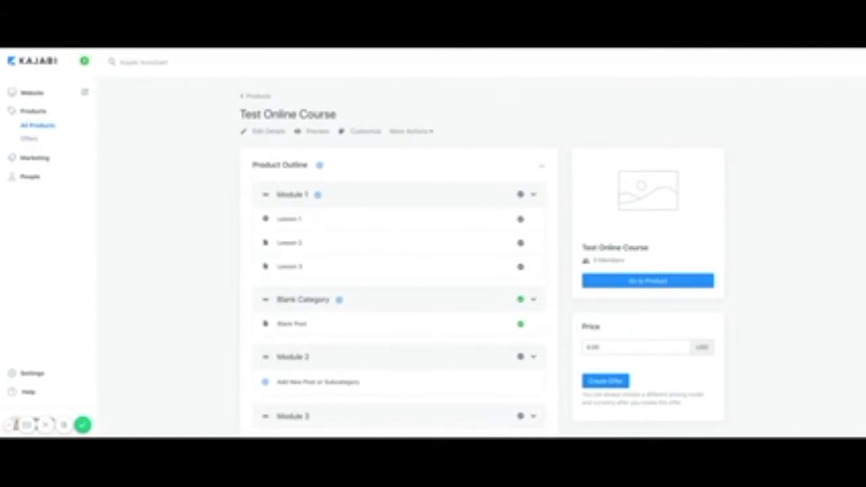
left_click(291, 248)
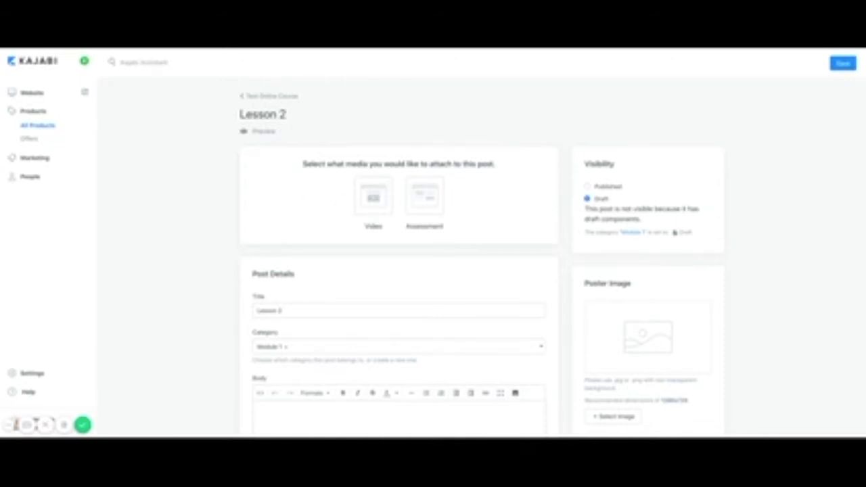
scroll(482, 233, "down", 1)
scroll(482, 232, "down", 3)
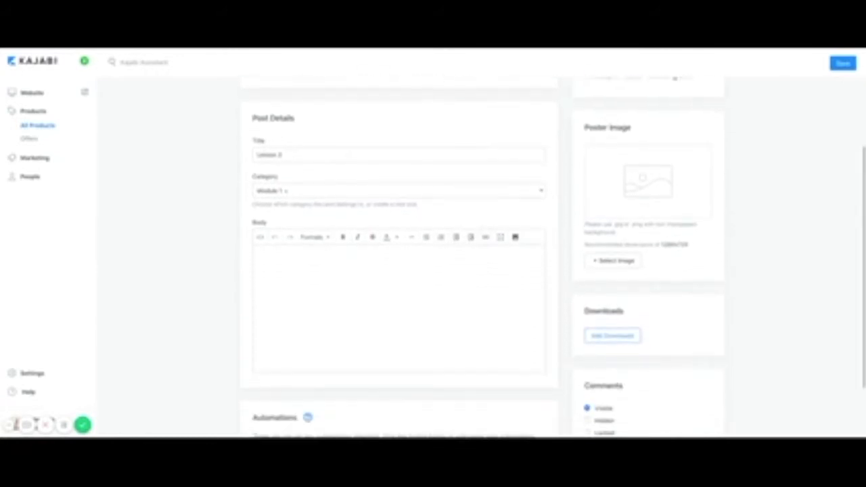
left_click(339, 196)
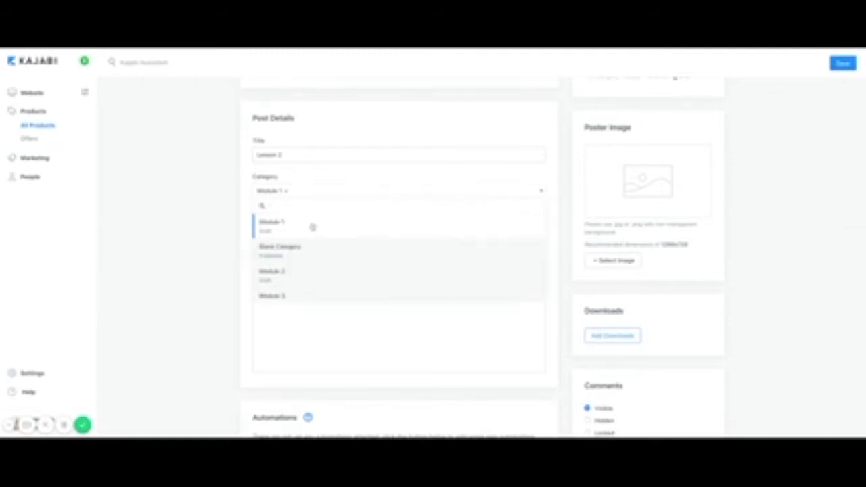
left_click(321, 192)
scroll(357, 214, "down", 1)
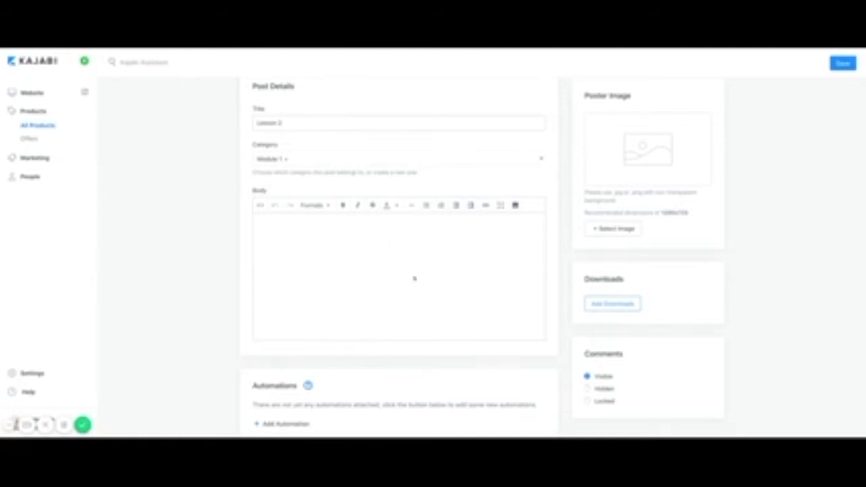
scroll(413, 301, "up", 3)
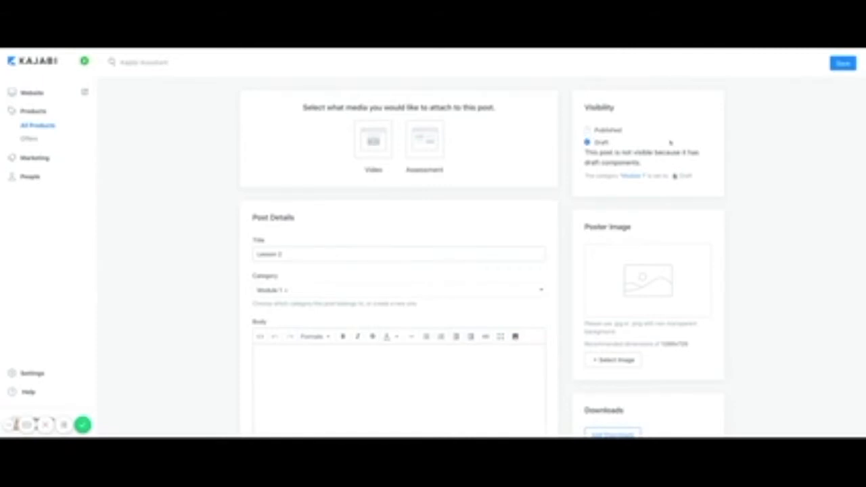
scroll(526, 359, "down", 2)
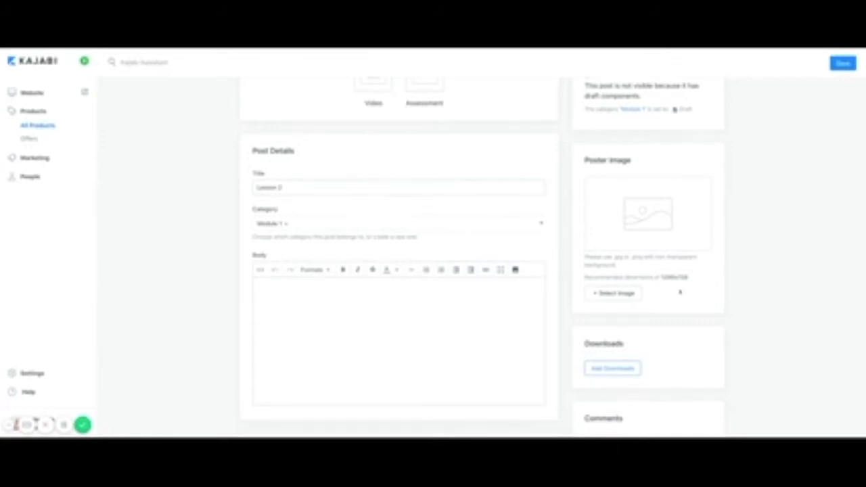
mouse_move(675, 238)
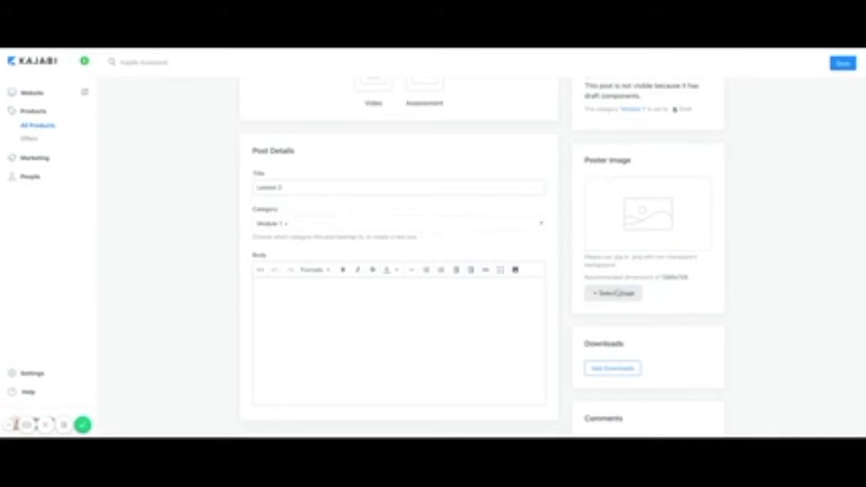
Upload the 'Today's Discussion' slide image as Lesson 2's poster image.
left_click(615, 294)
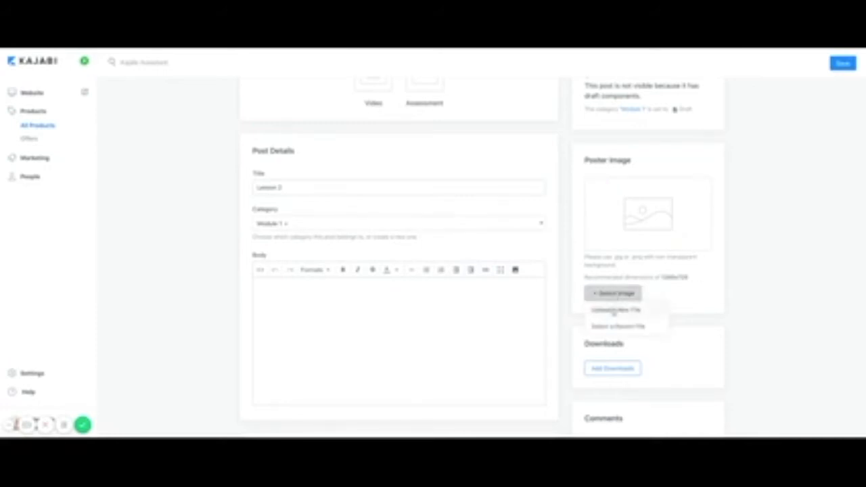
left_click(614, 311)
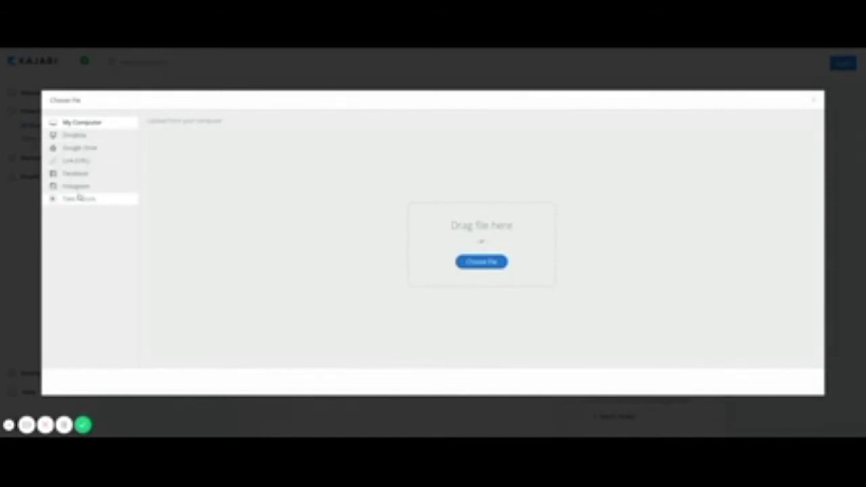
left_click(477, 267)
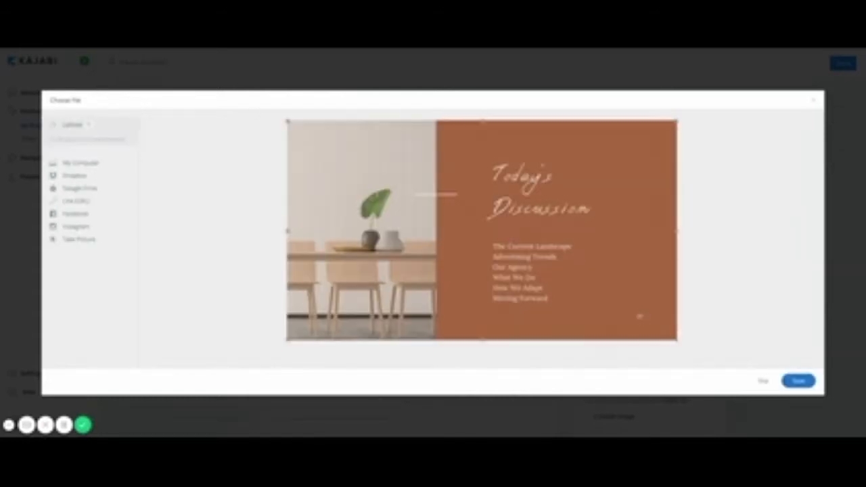
left_click(802, 384)
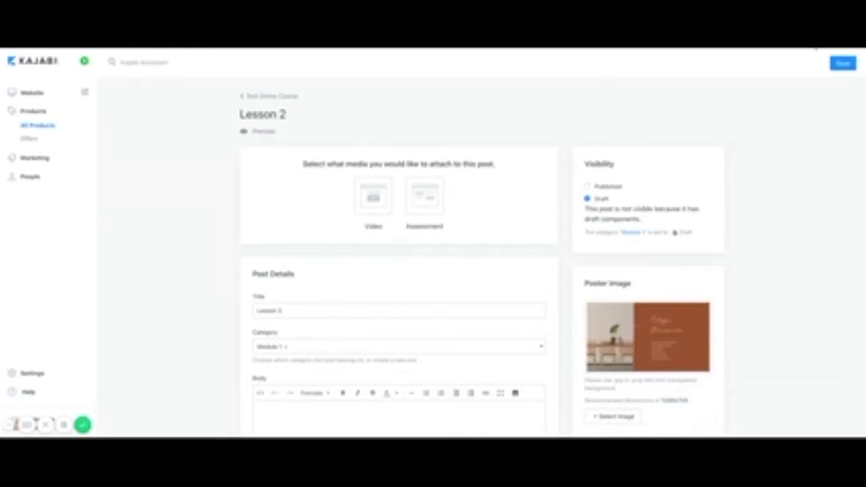
Save Lesson 2, preview its lesson page with the new banner, and return to the editor.
left_click(843, 63)
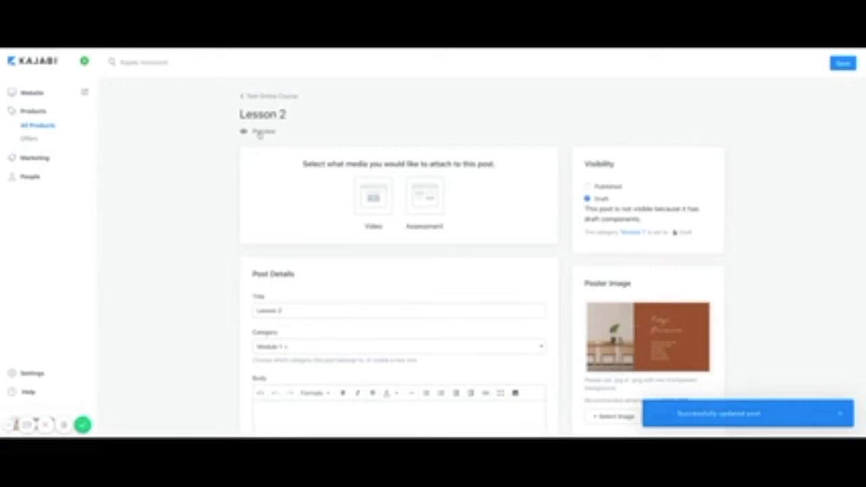
left_click(263, 132)
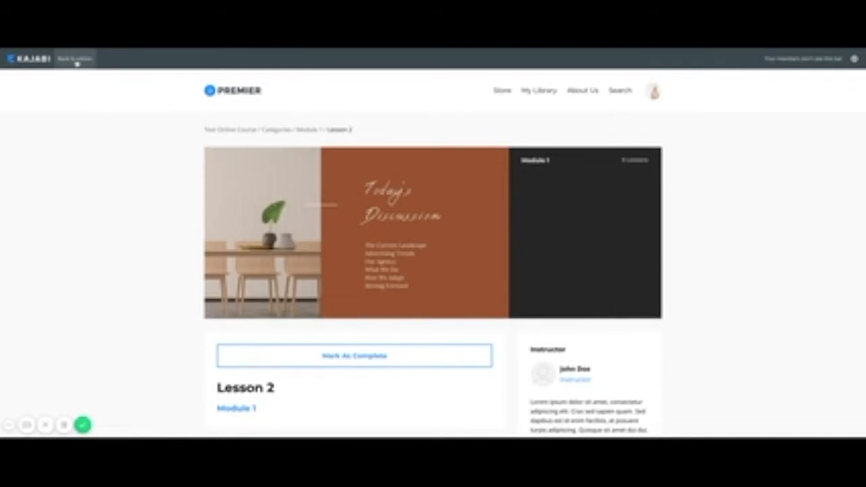
left_click(77, 62)
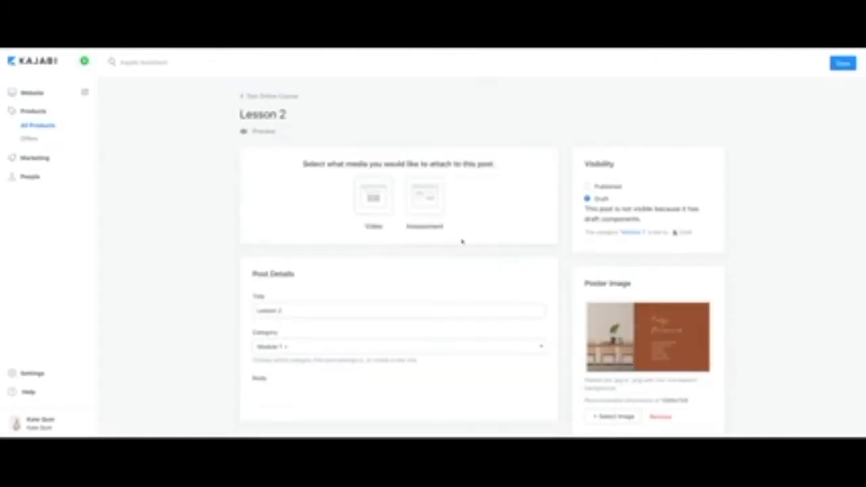
Save Lesson 2 with the bottom Save button and return to the Test Online Course outline.
scroll(474, 250, "down", 2)
scroll(505, 264, "down", 2)
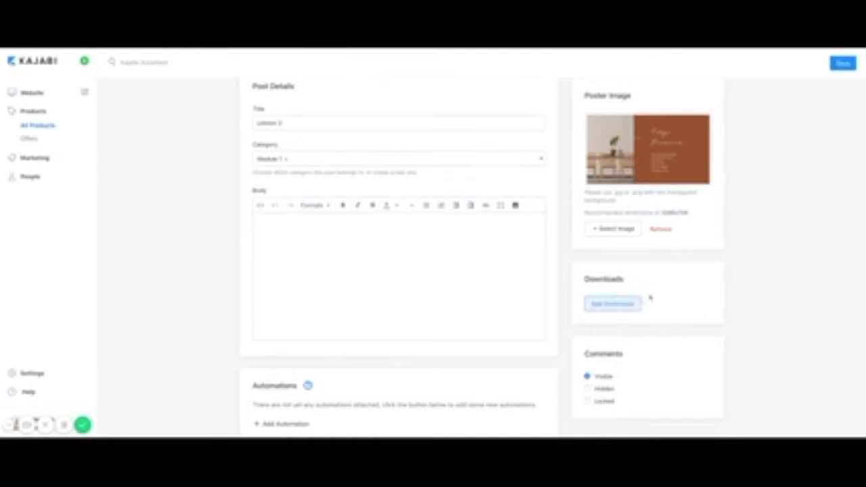
scroll(663, 294, "down", 1)
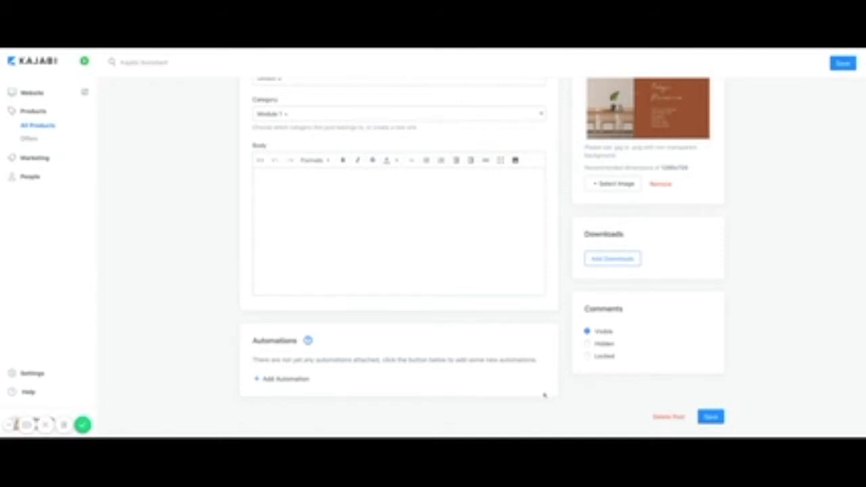
left_click(708, 419)
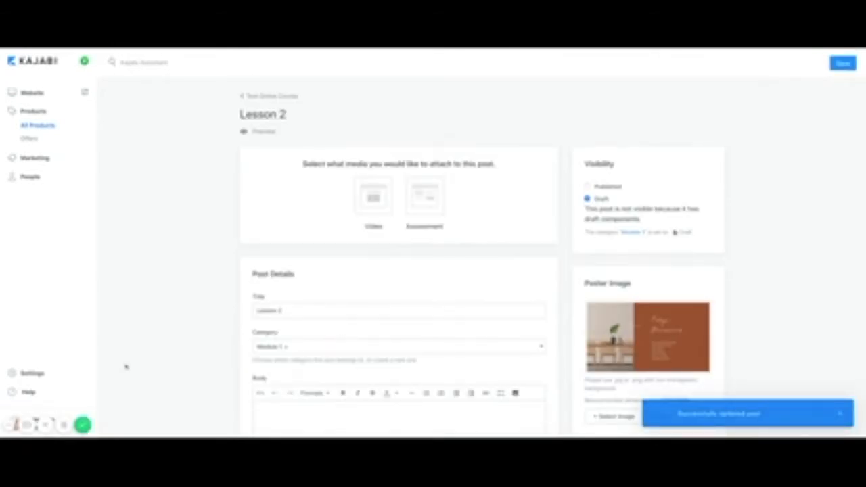
left_click(82, 425)
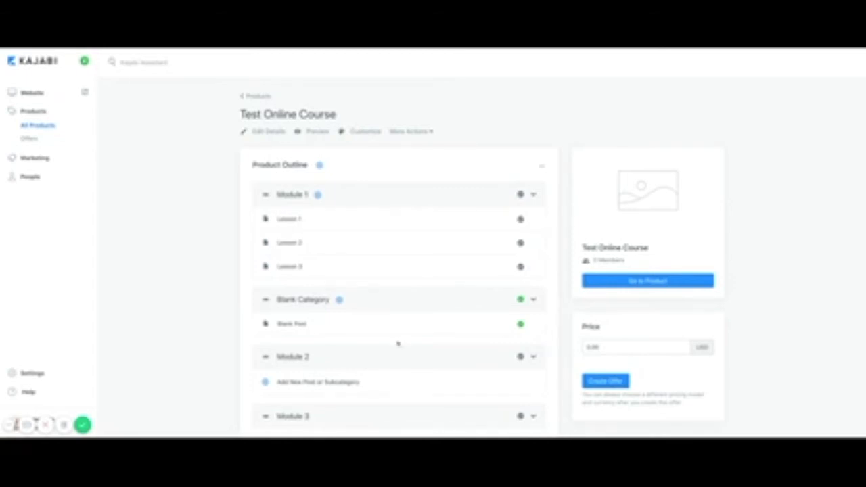
Open the Lesson 1 post and choose Video as its media type.
left_click(290, 221)
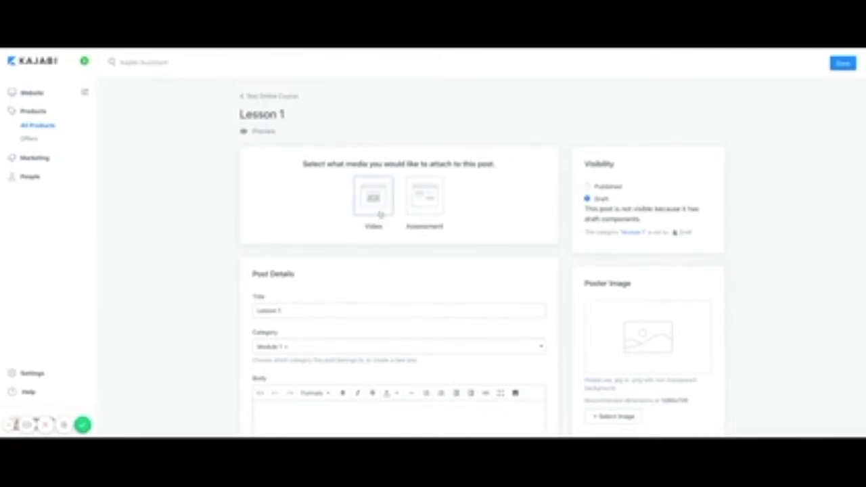
scroll(453, 270, "down", 2)
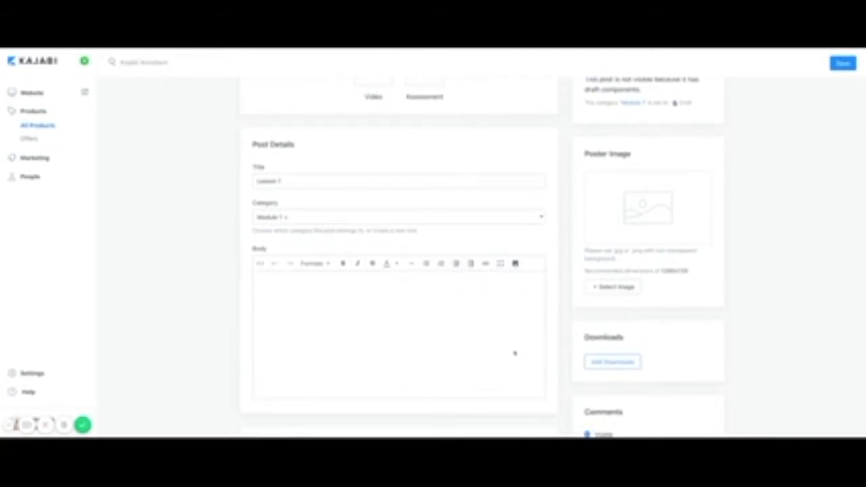
scroll(460, 344, "up", 1)
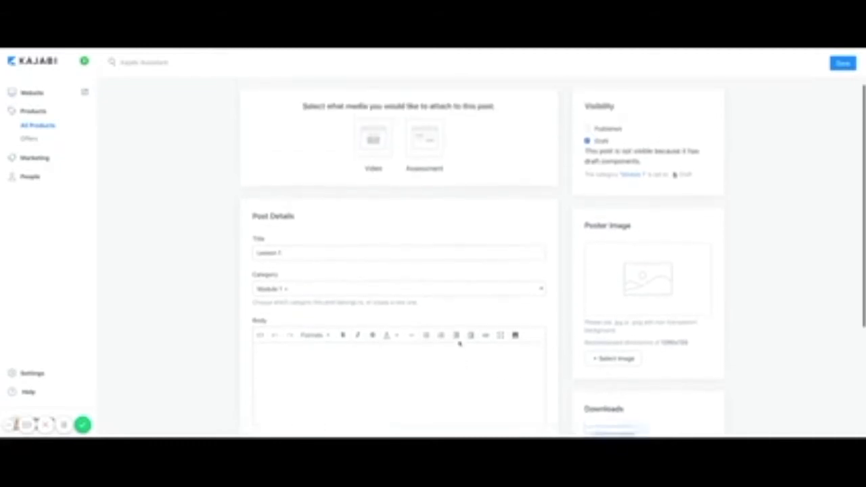
scroll(460, 344, "up", 1)
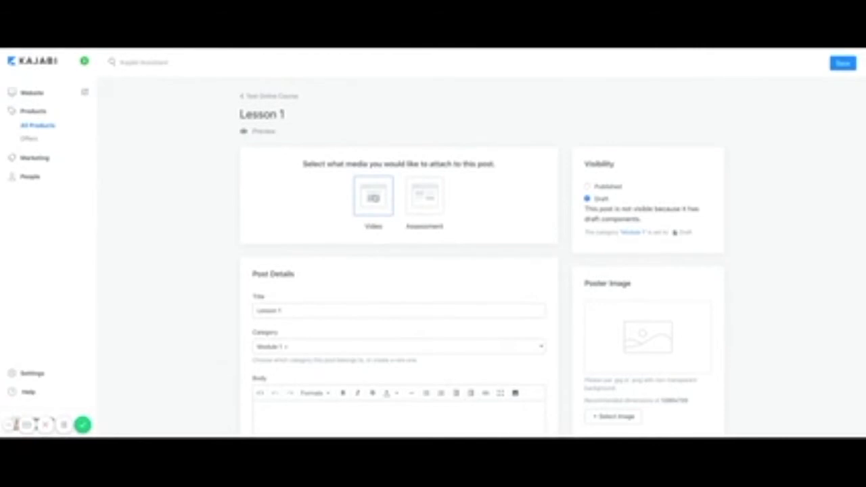
left_click(374, 198)
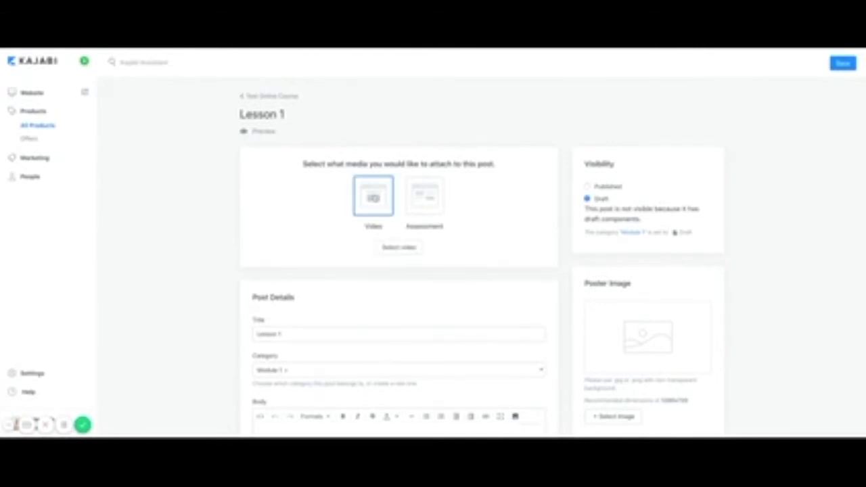
Upload a video file from the computer to Lesson 1 and save the post.
left_click(392, 250)
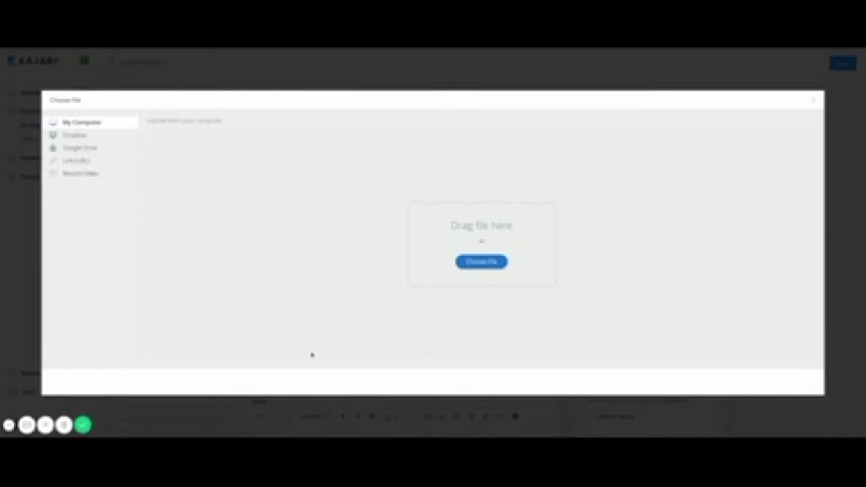
left_click(474, 264)
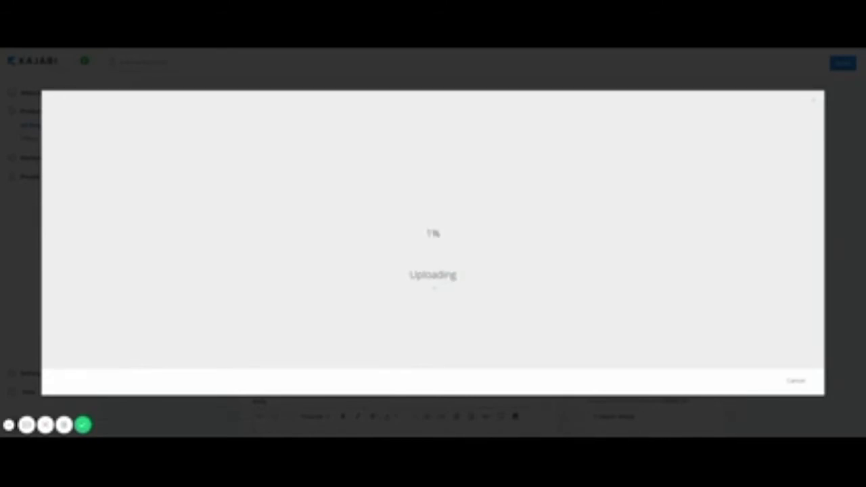
left_click(64, 426)
left_click(64, 425)
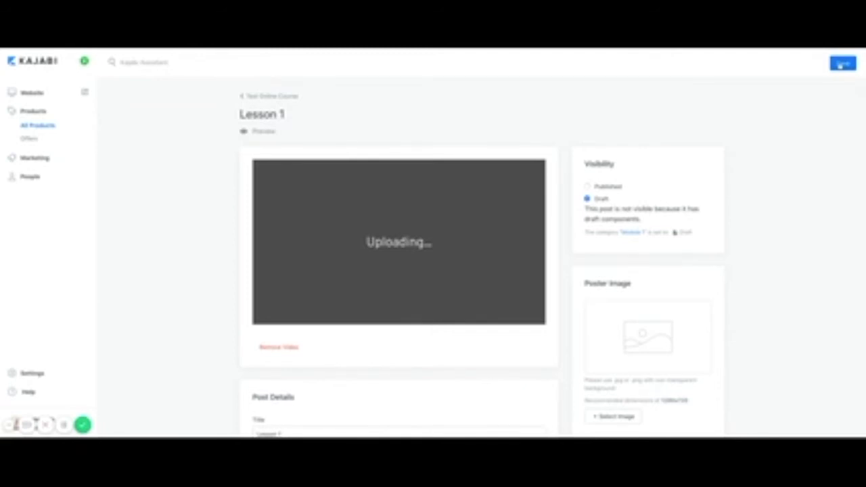
left_click(841, 65)
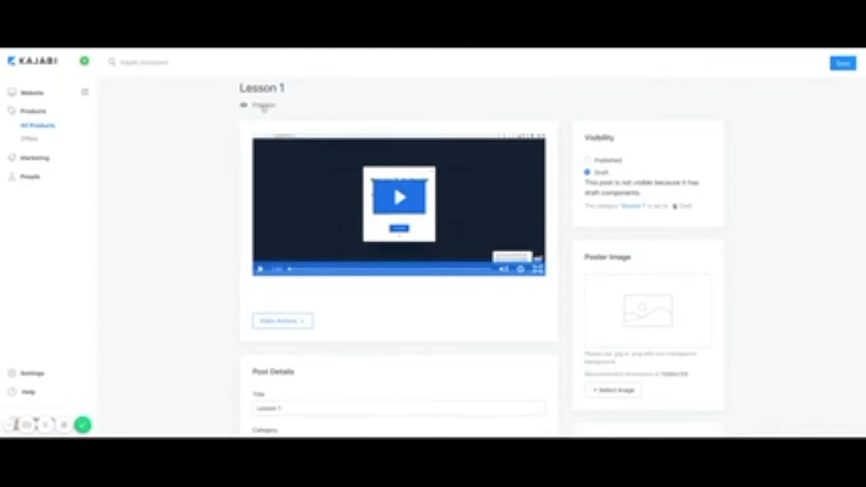
Preview Lesson 1's uploaded video on the student page, then go back to admin.
left_click(264, 105)
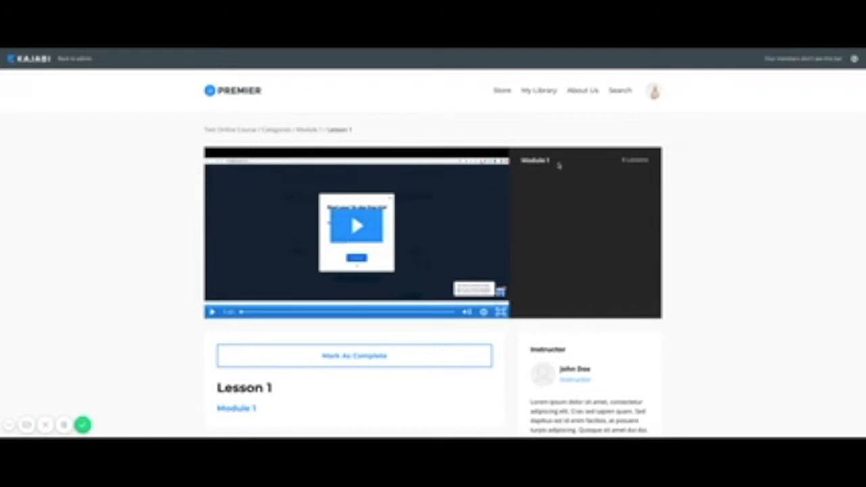
scroll(451, 341, "down", 2)
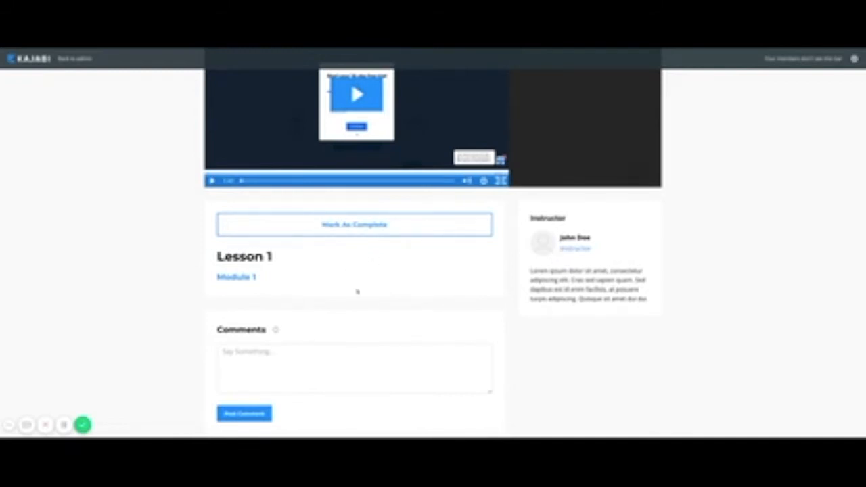
scroll(356, 292, "up", 2)
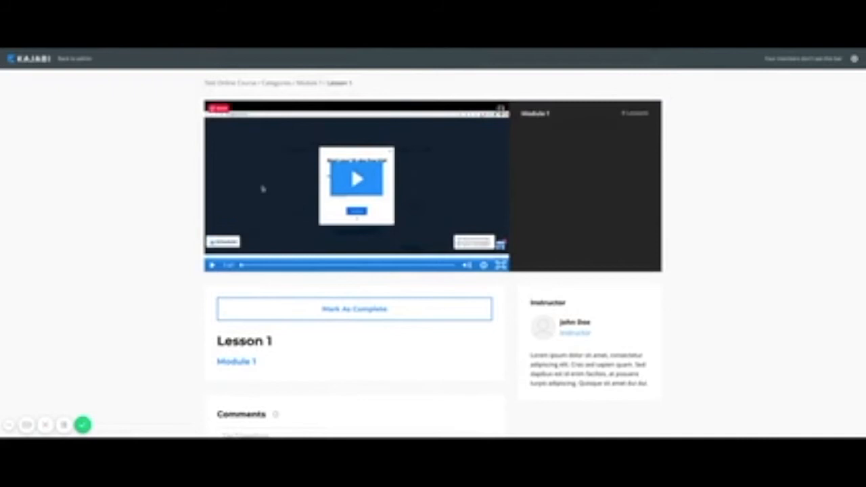
scroll(85, 88, "up", 1)
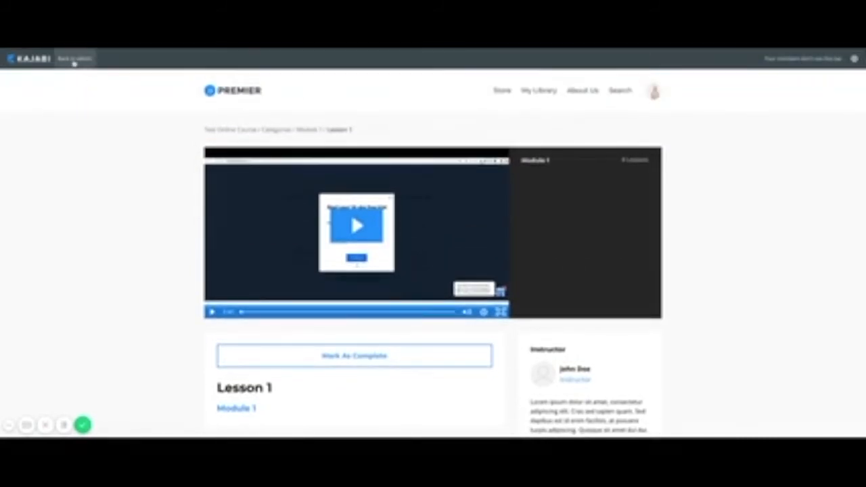
left_click(74, 60)
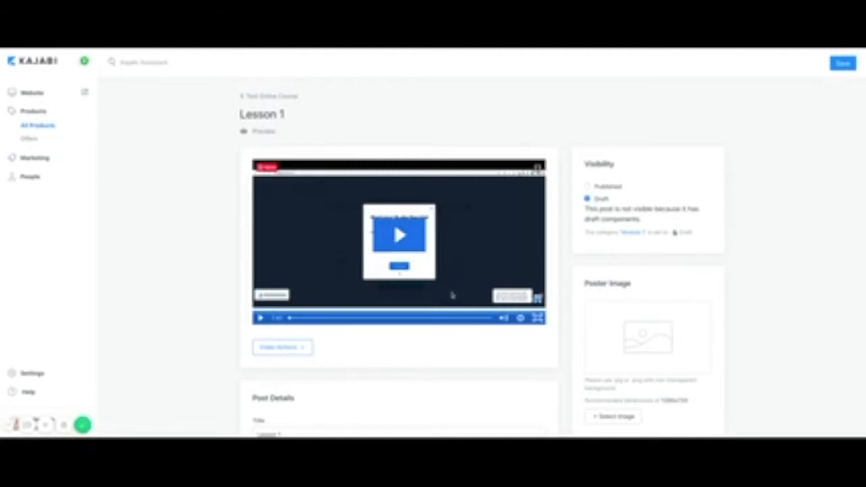
Paste the YouTube iframe embed code into Lesson 1's body through the source code view.
scroll(446, 344, "down", 3)
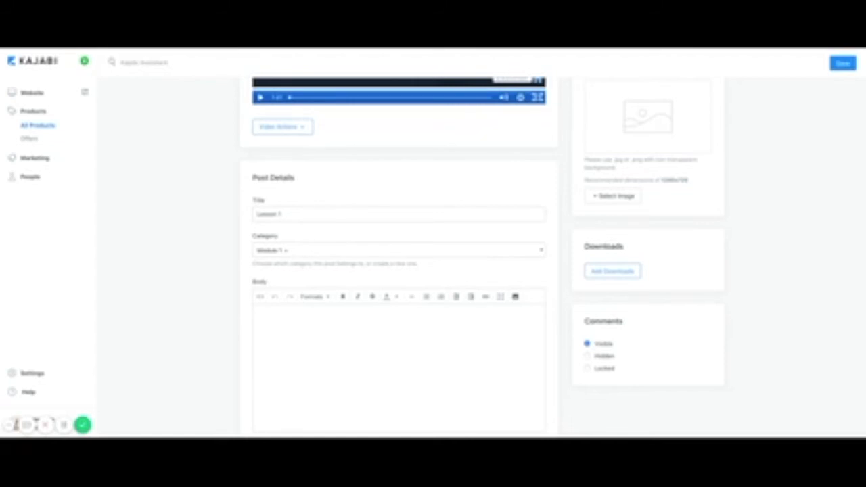
scroll(382, 341, "down", 1)
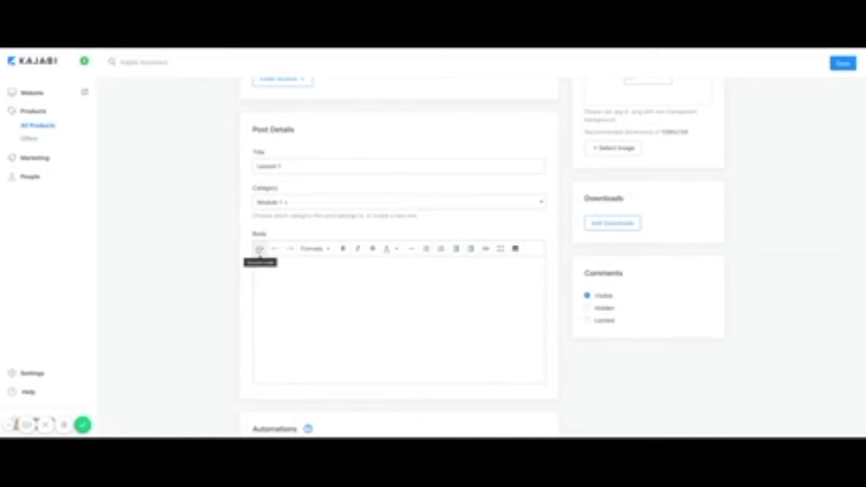
left_click(261, 249)
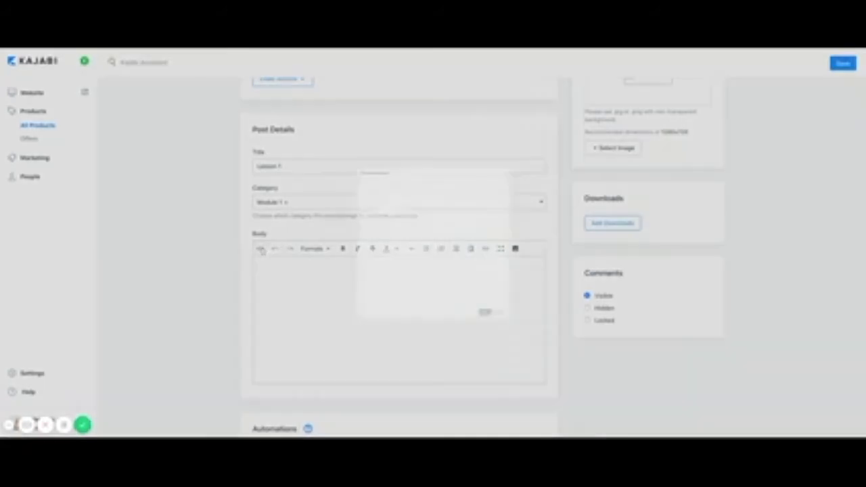
key("ctrl+v")
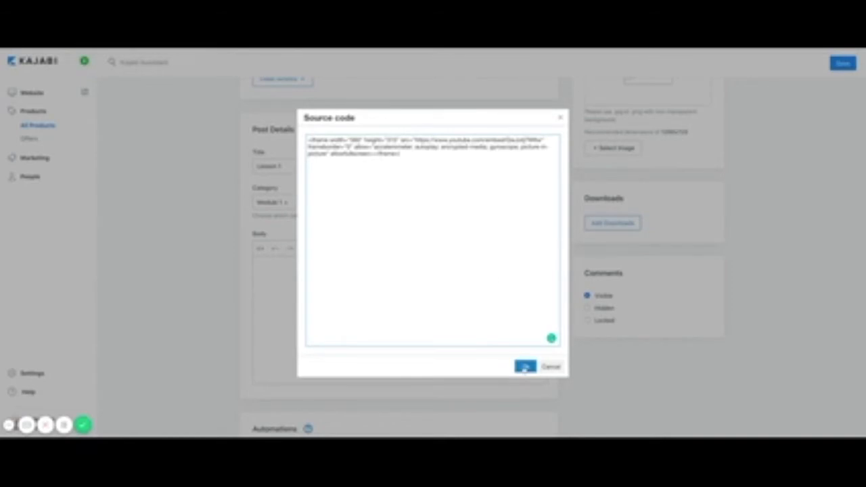
left_click(526, 368)
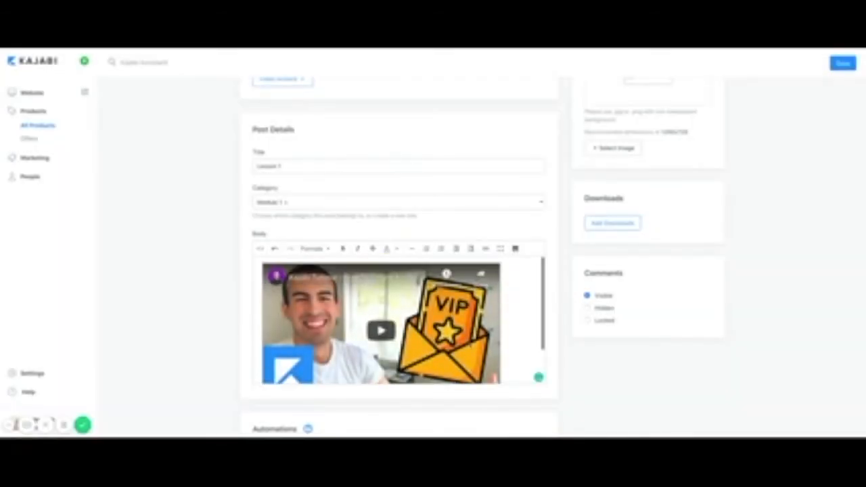
scroll(406, 318, "down", 1)
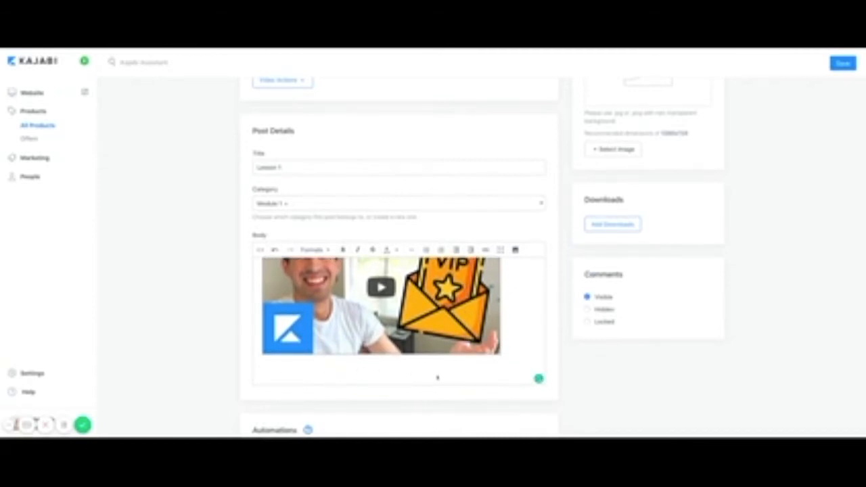
scroll(437, 377, "up", 1)
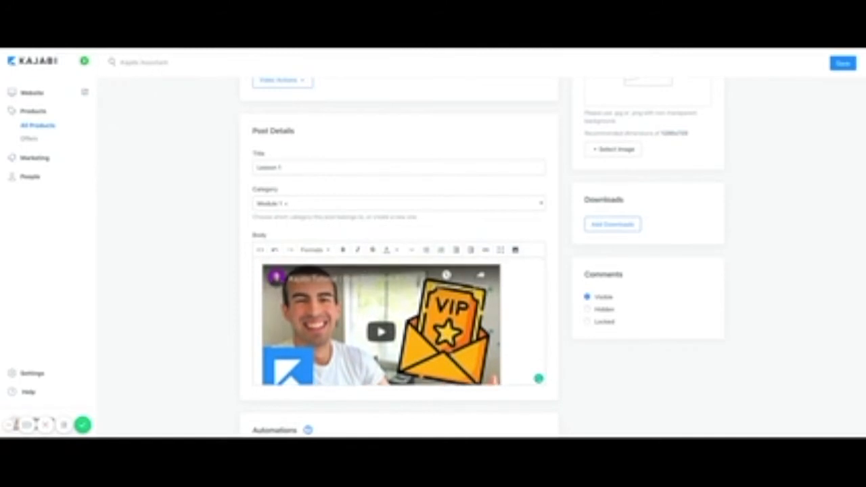
scroll(314, 238, "up", 4)
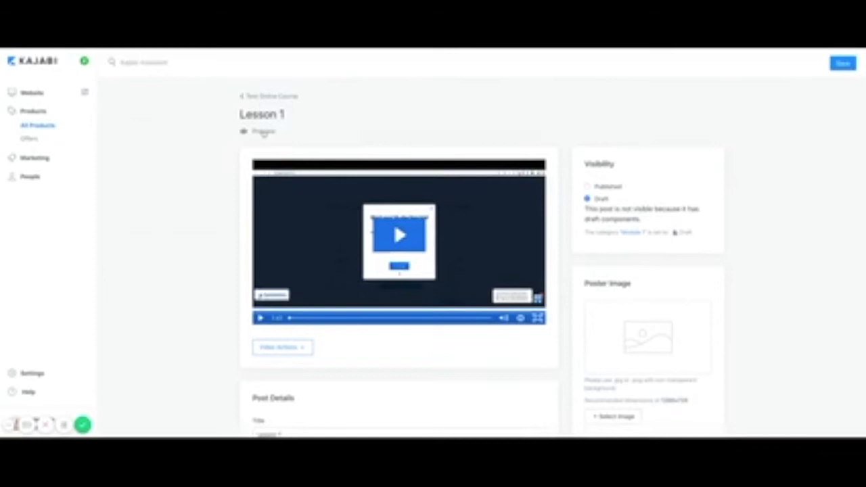
Save Lesson 1 and check its embedded video in the student preview before returning to admin.
left_click(846, 68)
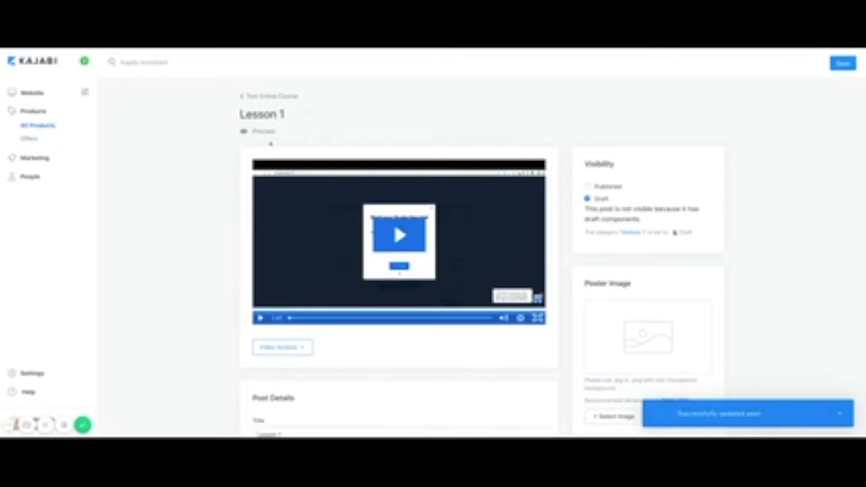
left_click(263, 132)
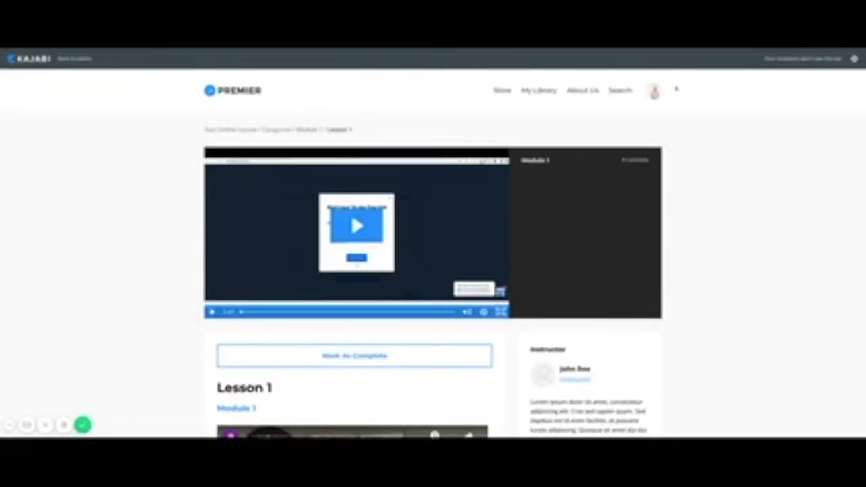
scroll(371, 253, "down", 2)
scroll(371, 253, "down", 3)
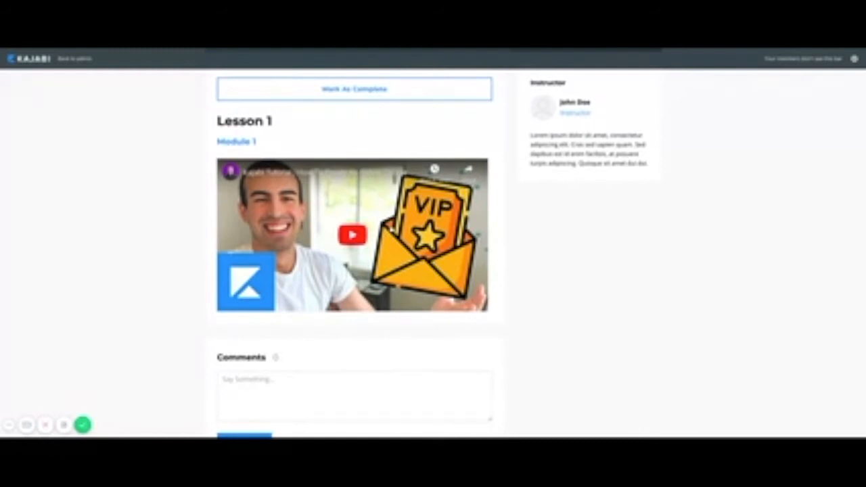
scroll(138, 94, "up", 5)
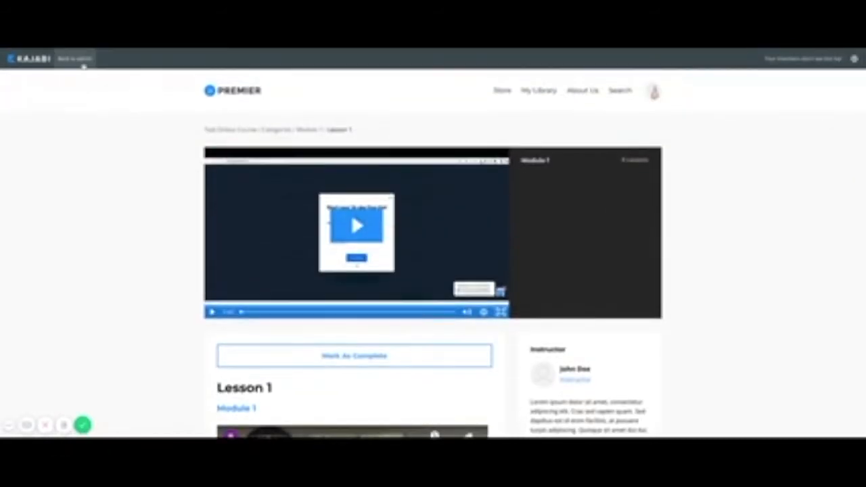
left_click(83, 64)
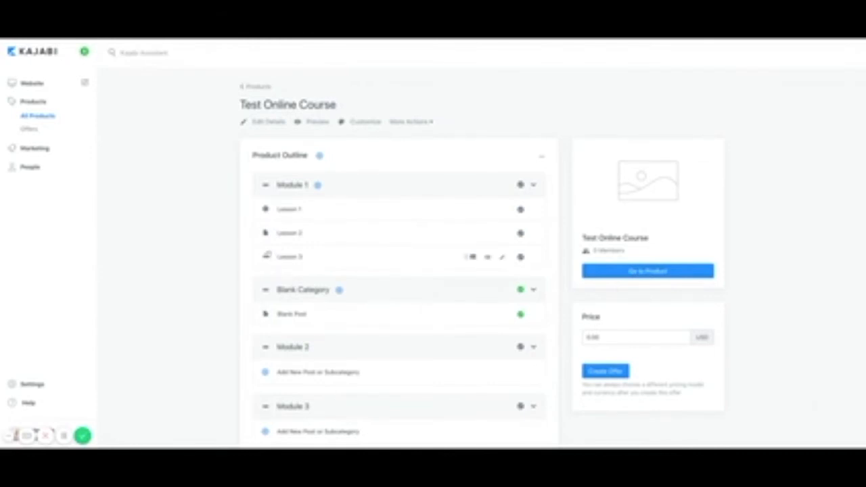
Open Lesson 1 and upload the PDF checklist as a lesson download.
left_click(290, 209)
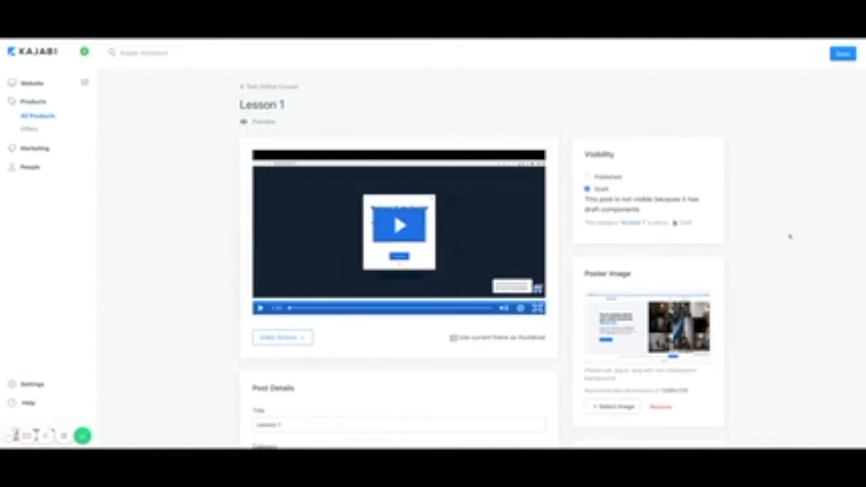
scroll(790, 236, "down", 5)
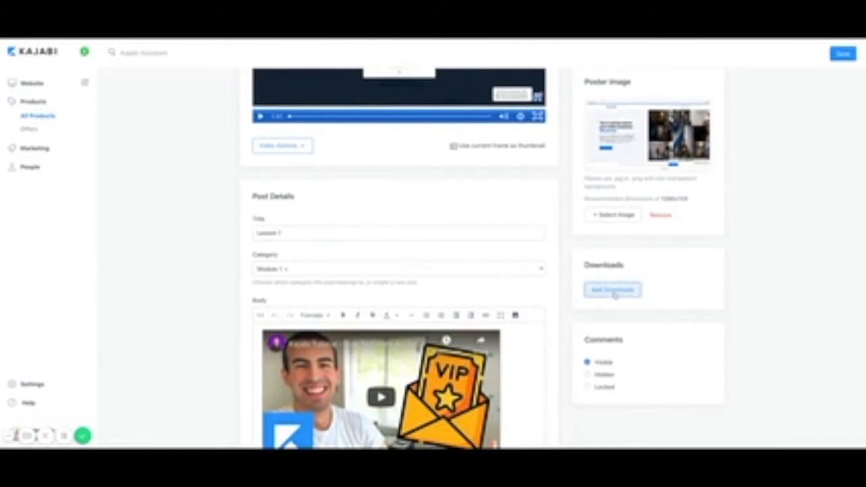
left_click(586, 291)
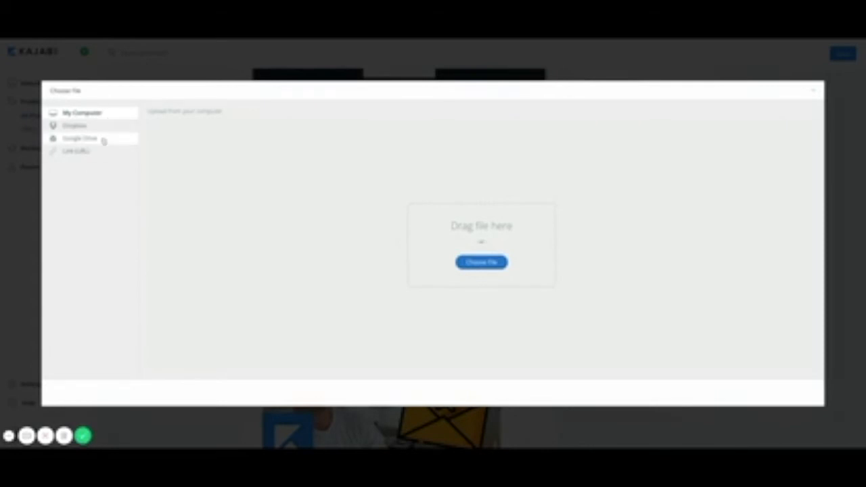
left_click(486, 267)
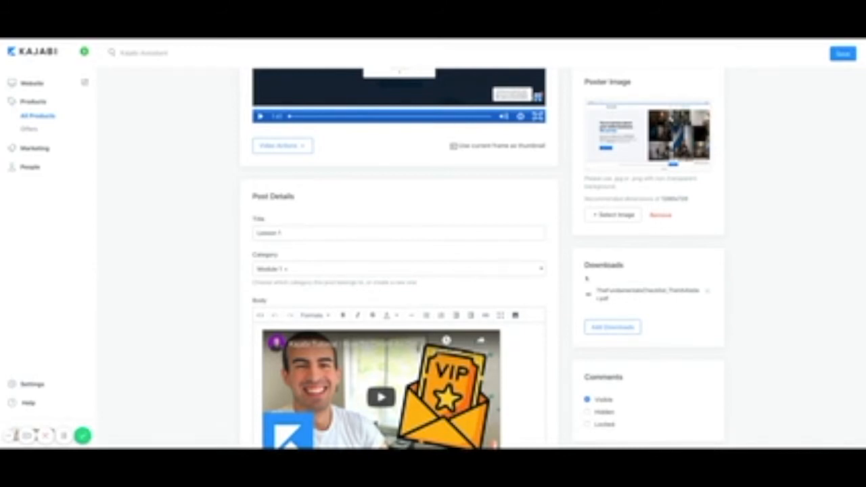
scroll(433, 257, "up", 5)
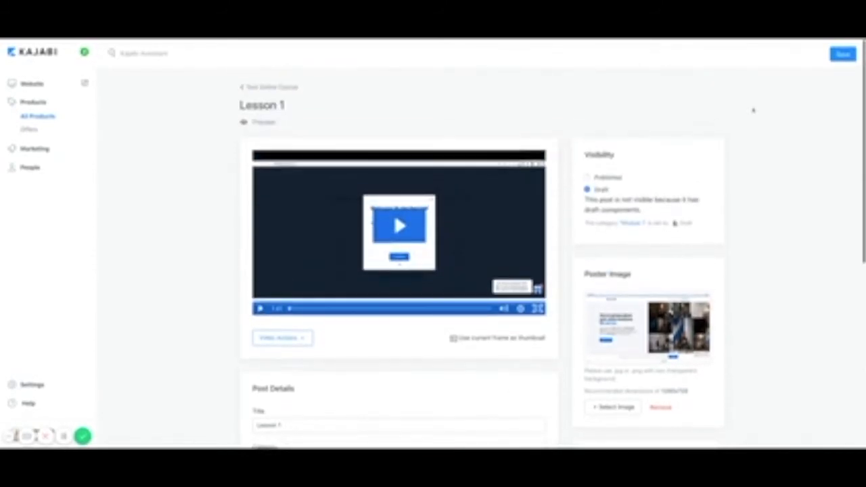
Save Lesson 1 and confirm the PDF checklist shows under Downloads in the student preview.
left_click(842, 55)
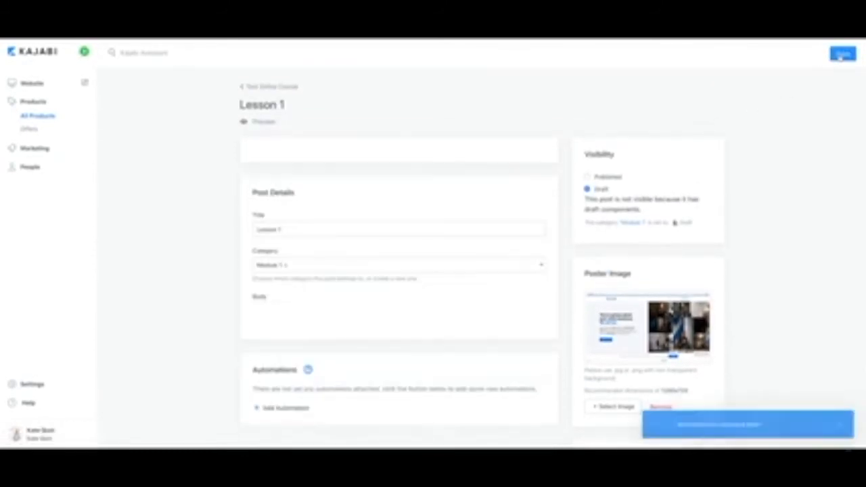
left_click(264, 122)
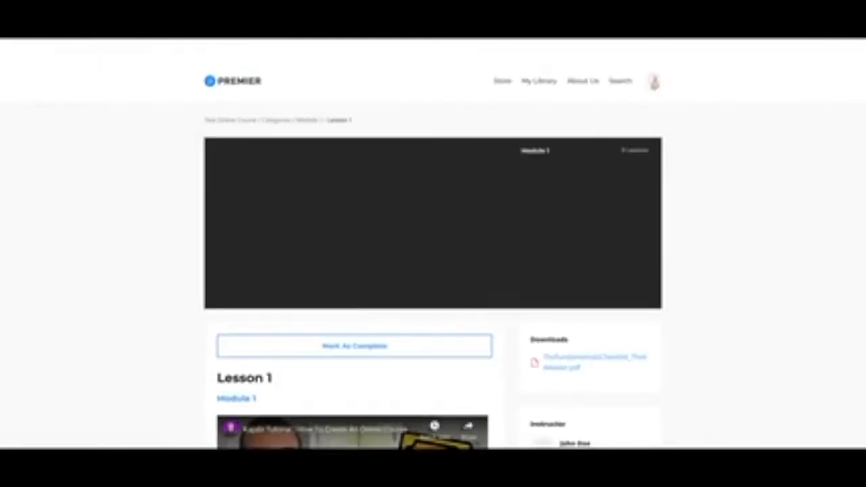
scroll(627, 241, "down", 2)
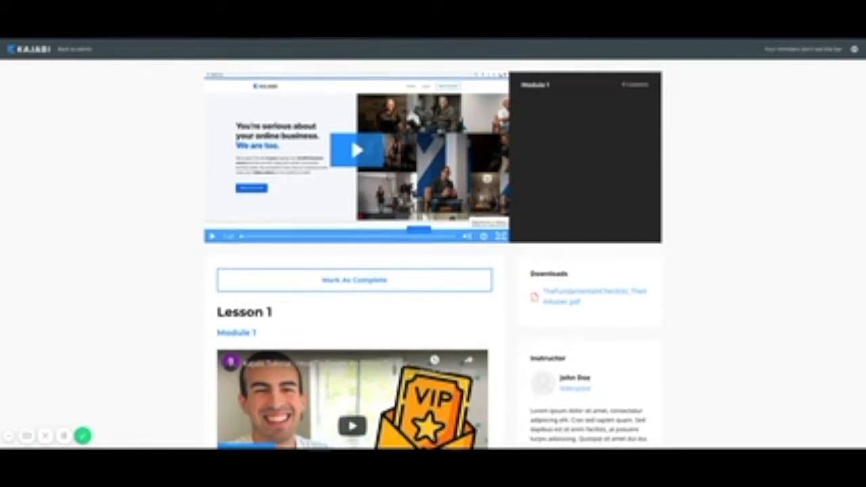
scroll(433, 257, "up", 2)
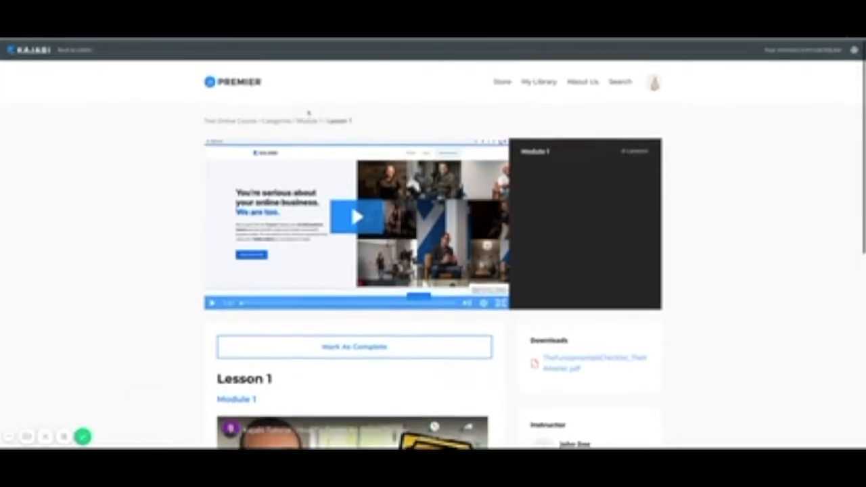
left_click(70, 53)
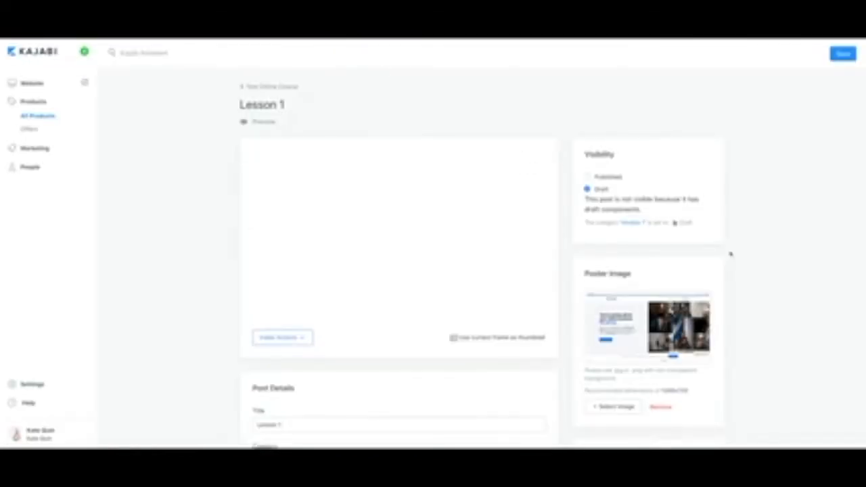
scroll(731, 254, "down", 1)
scroll(731, 254, "down", 1)
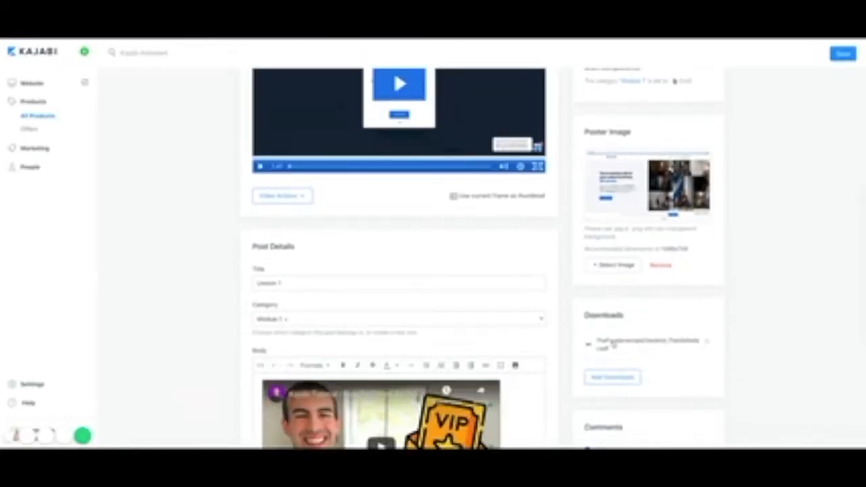
Rename the download's display name to 'Your Getting Started Checklist' and save it.
left_click(614, 345)
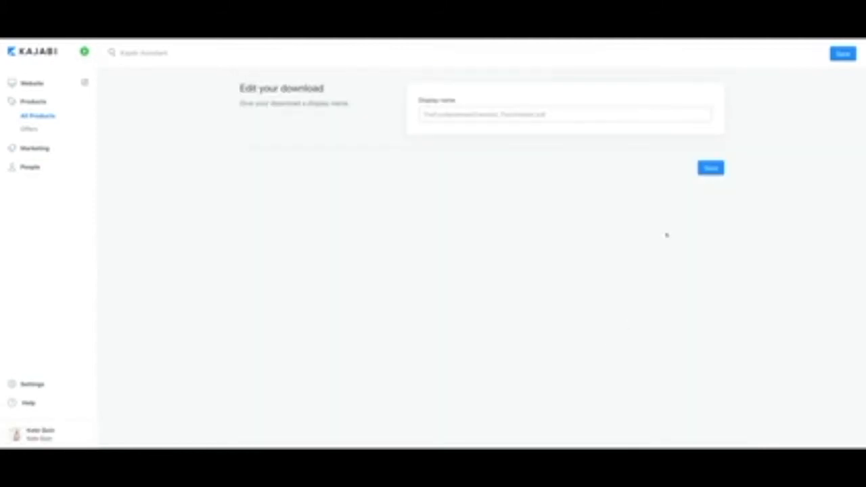
left_click(421, 115)
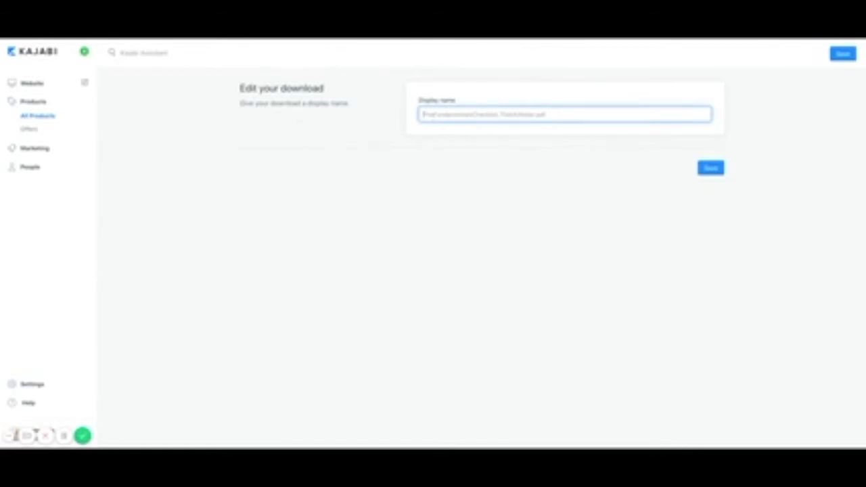
type("Your Getting")
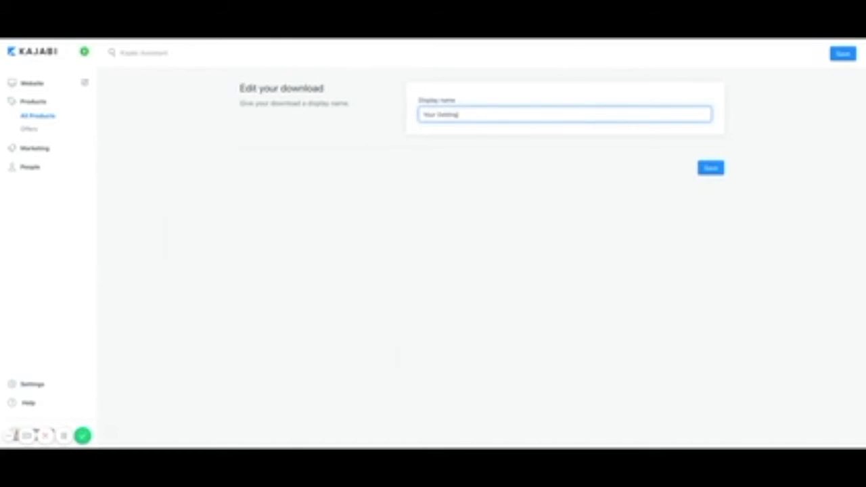
type(" Started Checklist")
left_click(704, 170)
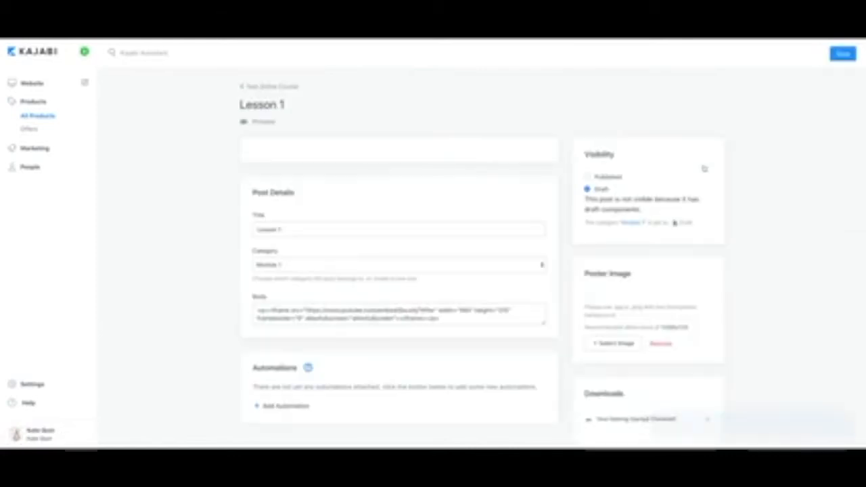
Open Add Downloads again and close the file upload without adding anything.
scroll(773, 290, "down", 3)
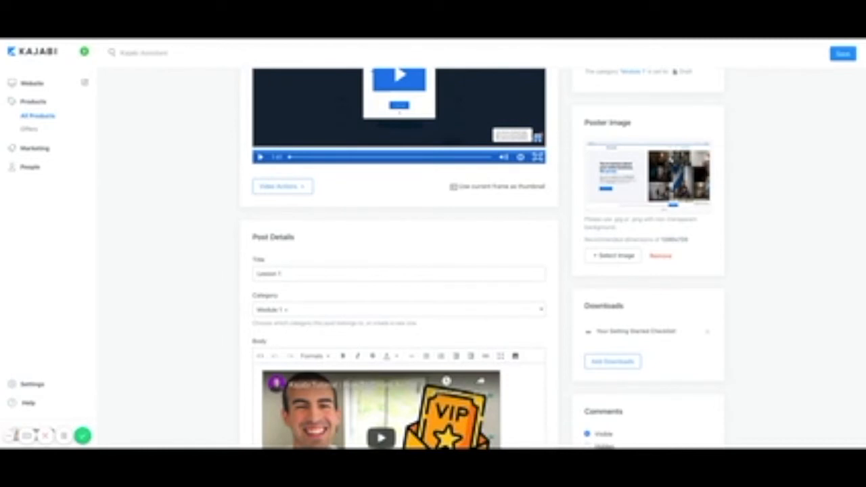
left_click(596, 366)
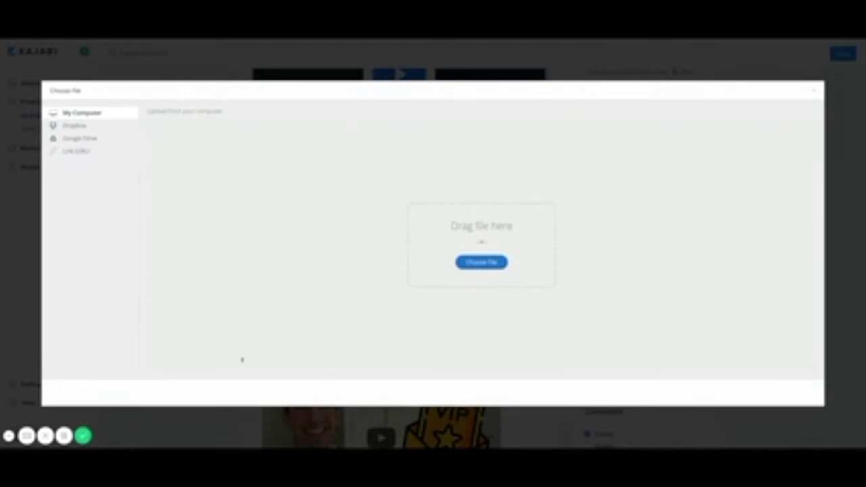
left_click(815, 91)
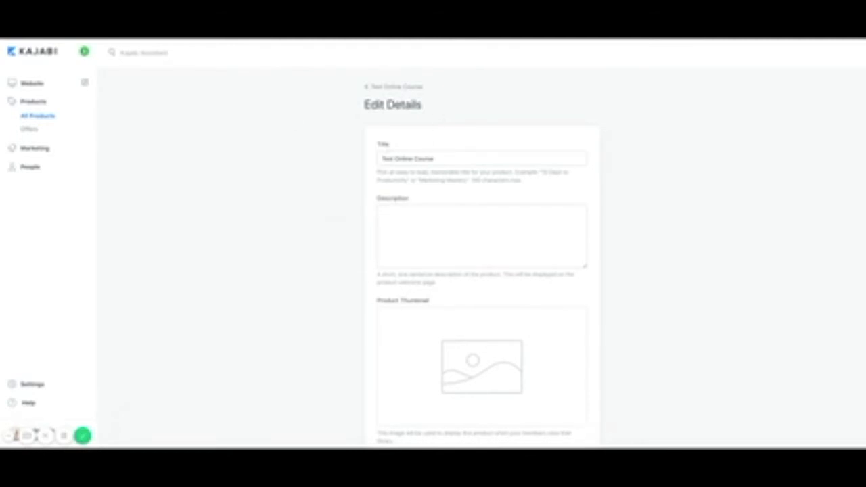
Enter 'Add your description here' as the Test Online Course description.
left_click(422, 230)
type("Add under description here")
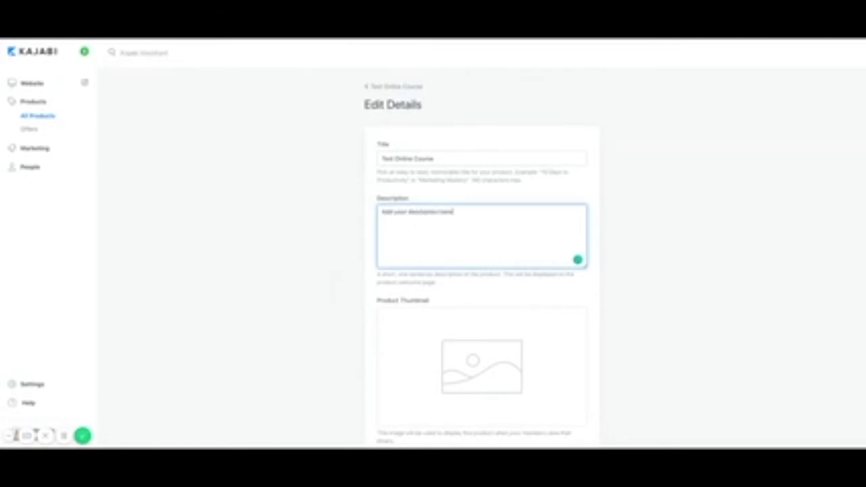
scroll(442, 291, "down", 3)
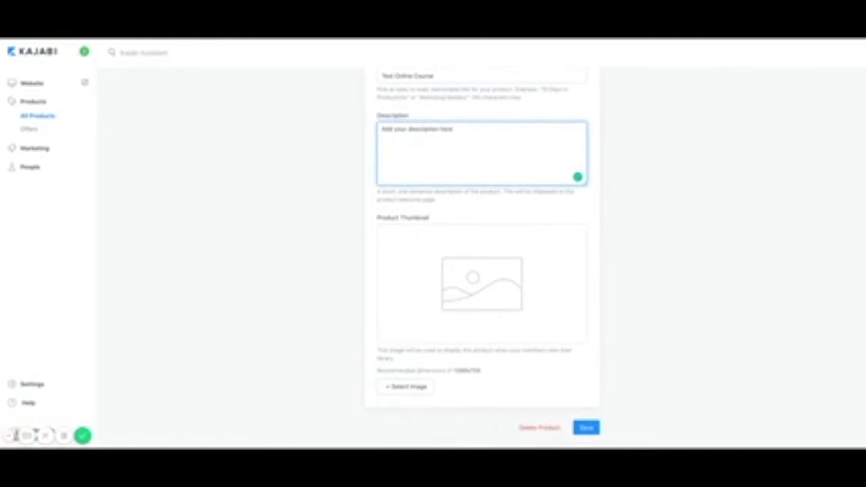
Upload a new course thumbnail image, save the product, and return to All Products.
left_click(406, 386)
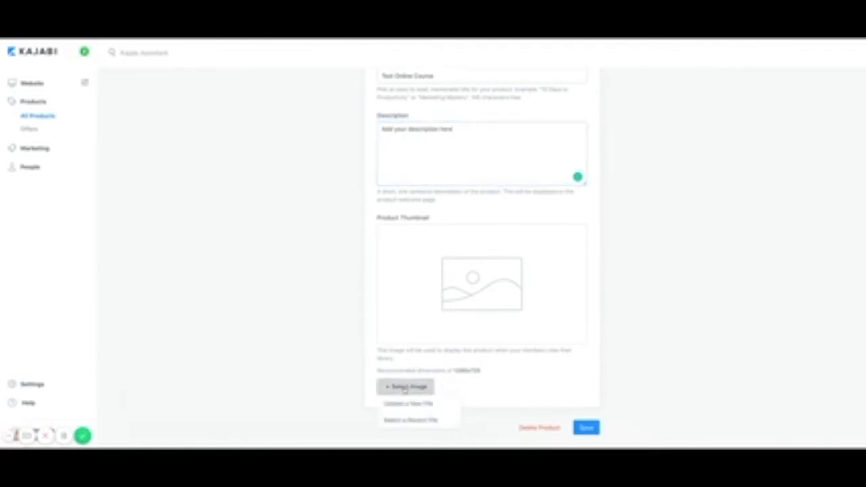
left_click(407, 404)
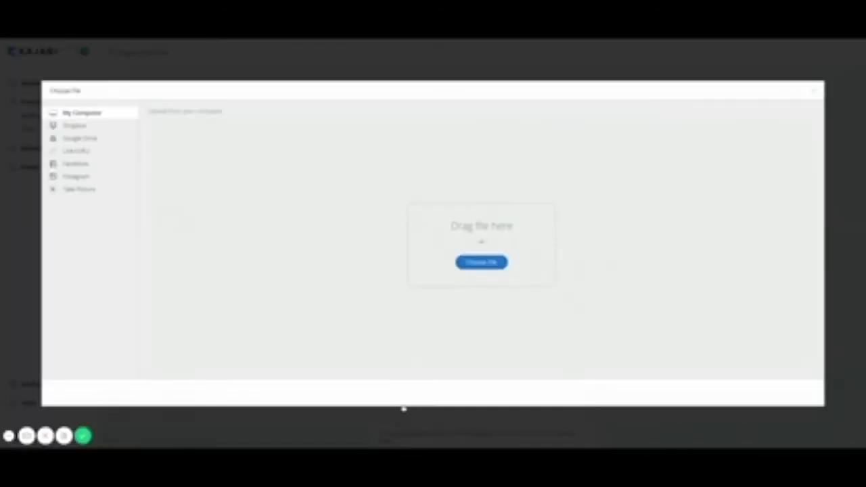
left_click(481, 268)
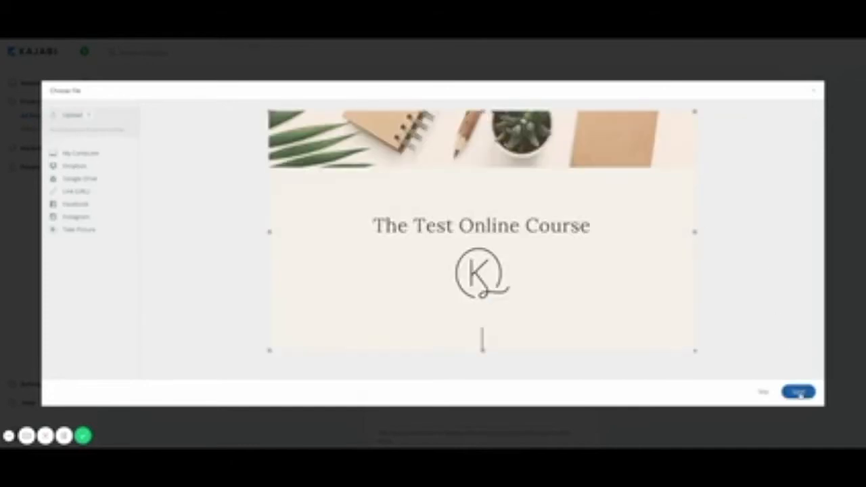
left_click(800, 393)
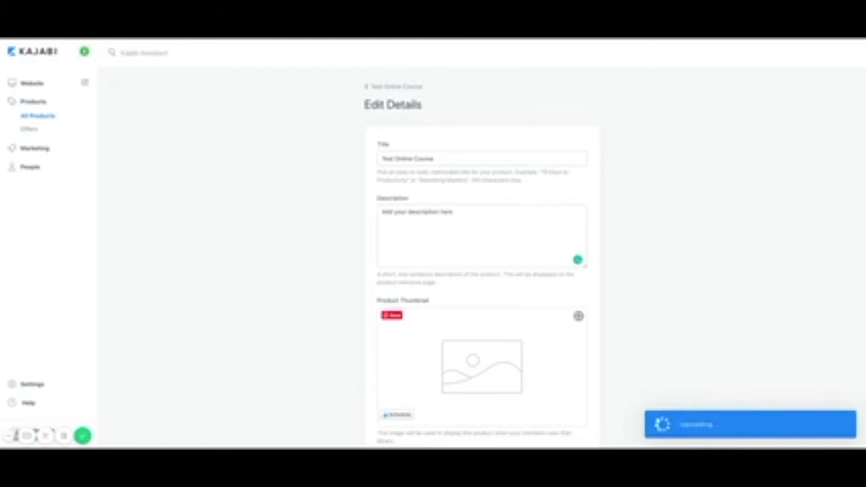
scroll(668, 322, "down", 1)
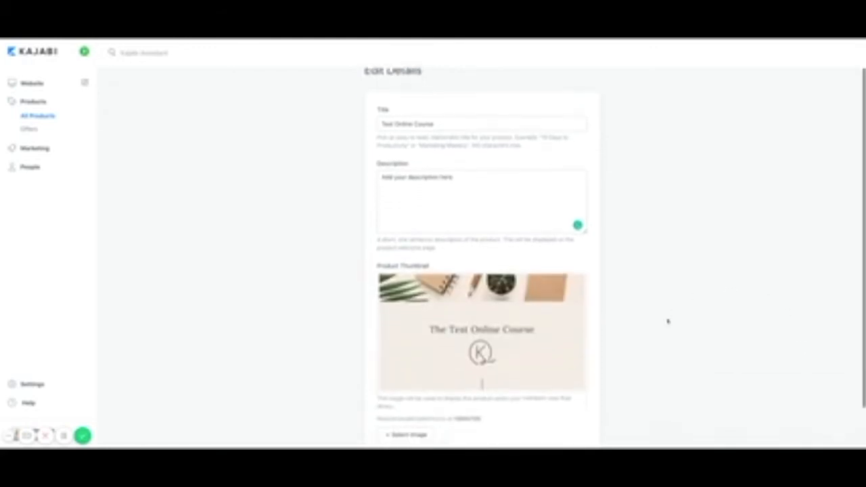
scroll(668, 322, "down", 1)
left_click(584, 429)
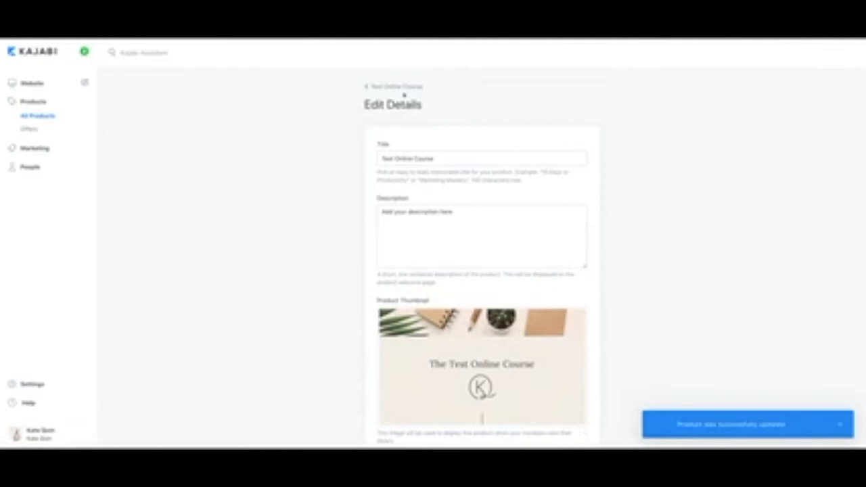
left_click(34, 120)
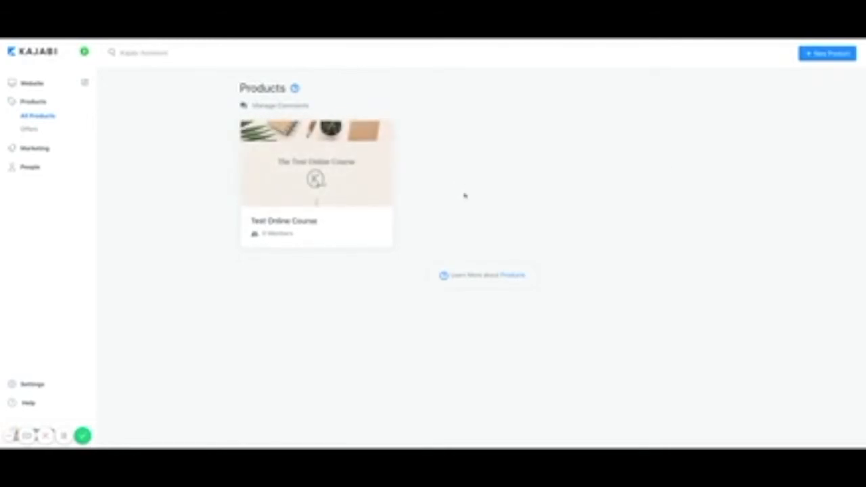
Upload a 'Module 1' poster image for Module 1 of Test Online Course and save it.
left_click(327, 187)
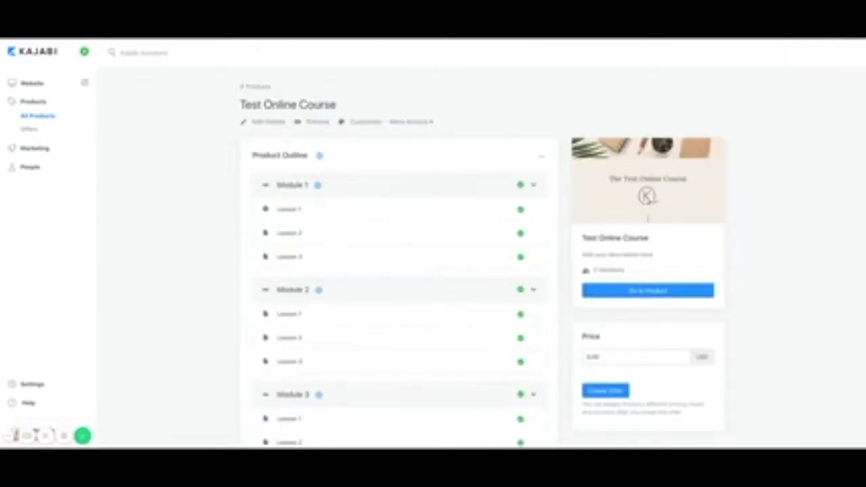
left_click(291, 185)
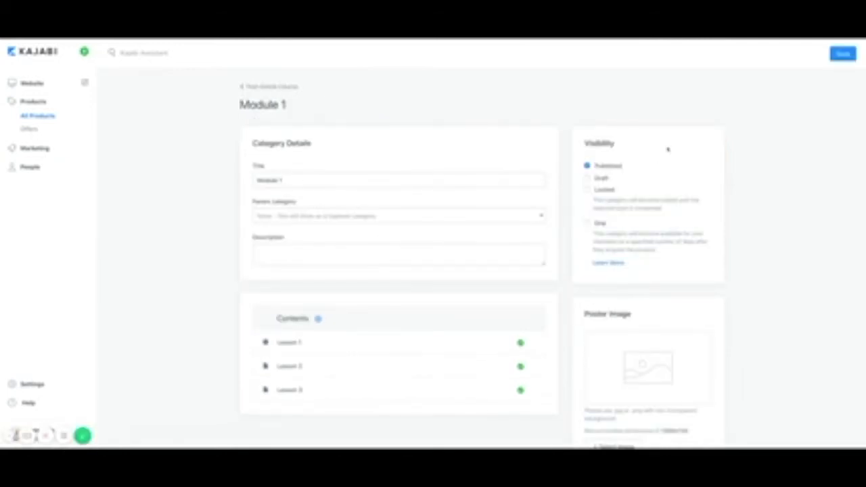
scroll(667, 204, "down", 1)
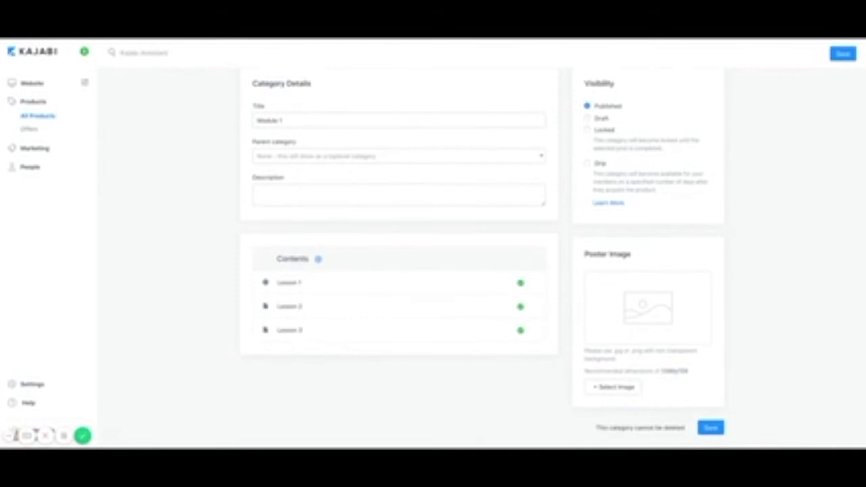
left_click(613, 388)
left_click(616, 405)
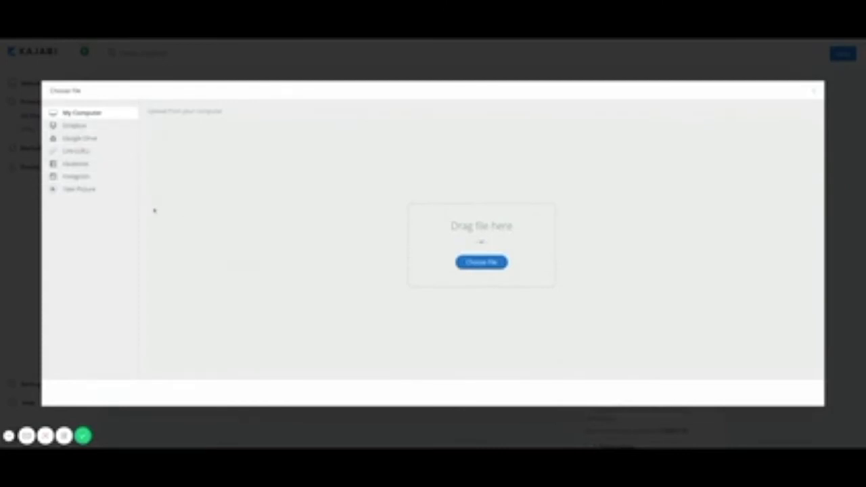
left_click(482, 263)
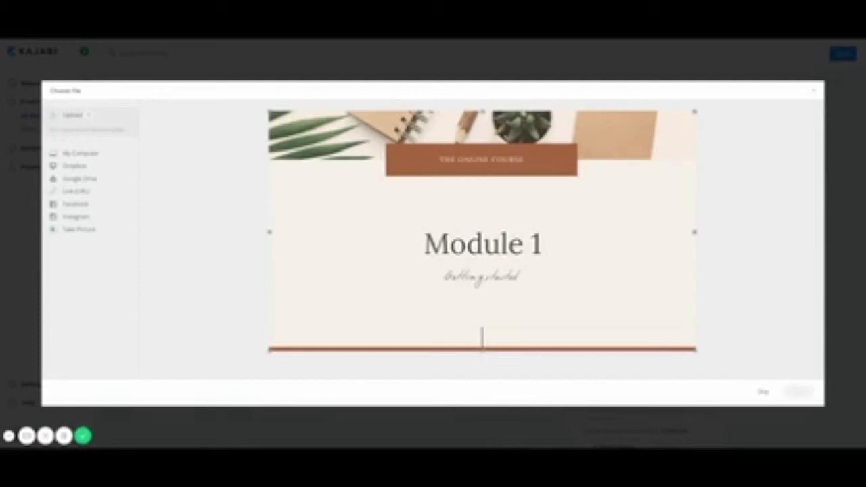
left_click(799, 394)
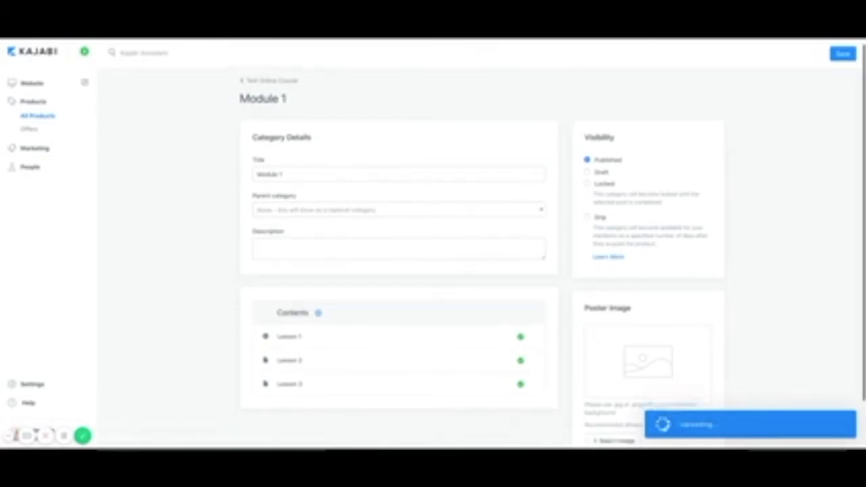
scroll(772, 364, "down", 1)
left_click(711, 436)
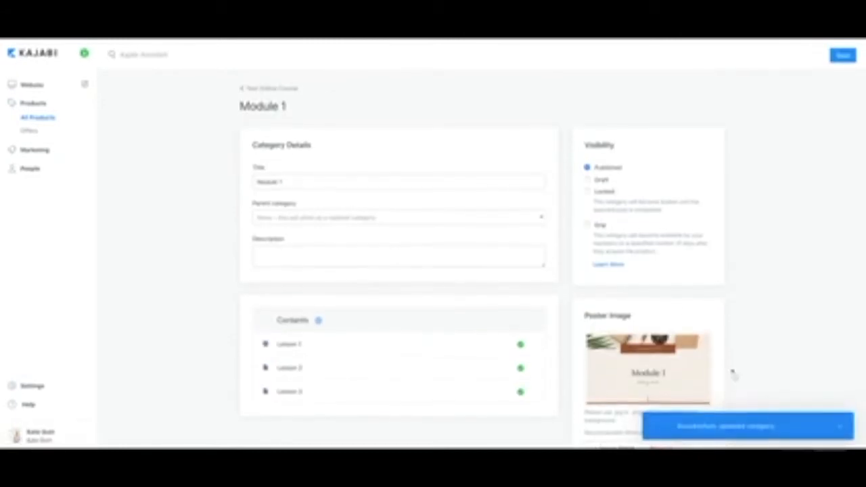
left_click(270, 86)
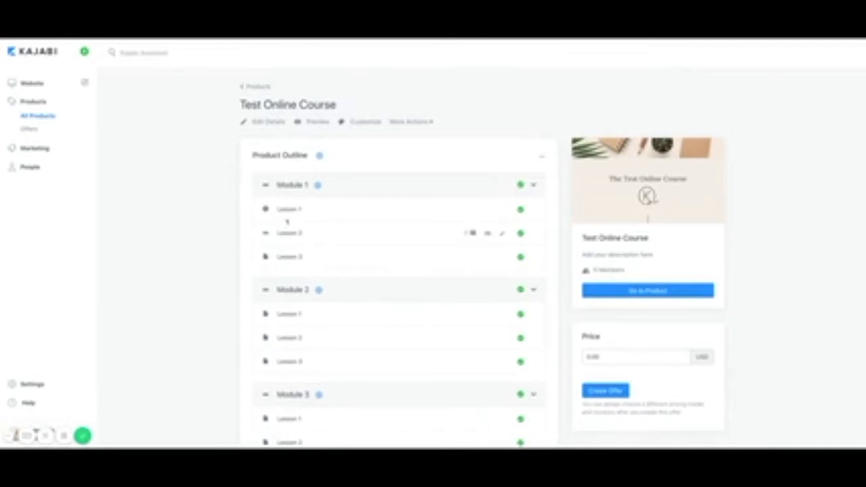
Open Lesson 1, upload the 'Welcome!' image as its poster image, and save.
left_click(290, 212)
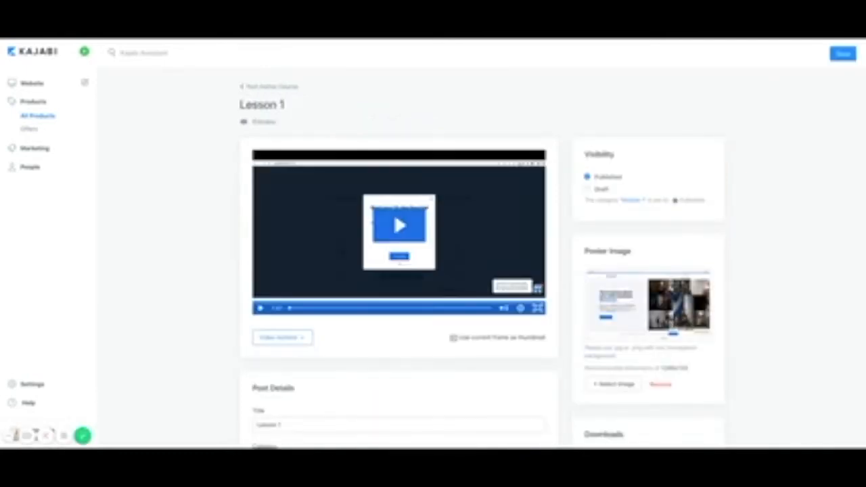
scroll(493, 250, "down", 3)
scroll(495, 254, "down", 1)
scroll(495, 254, "up", 4)
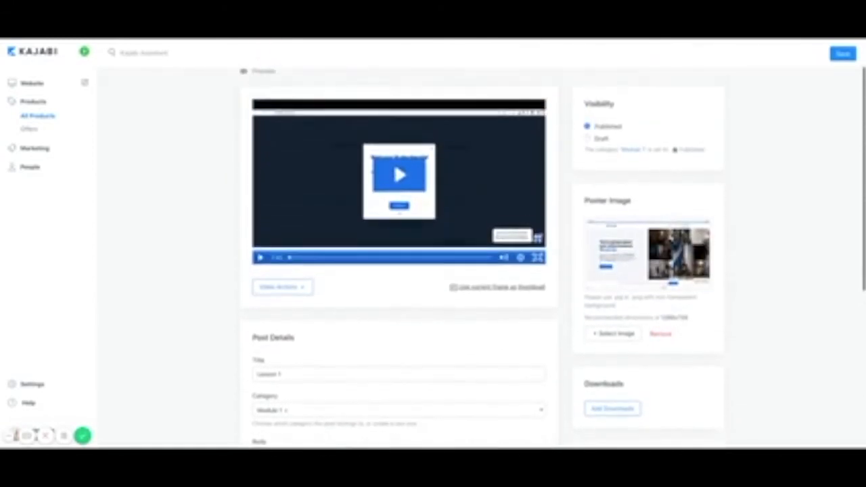
scroll(495, 254, "up", 1)
scroll(415, 256, "down", 1)
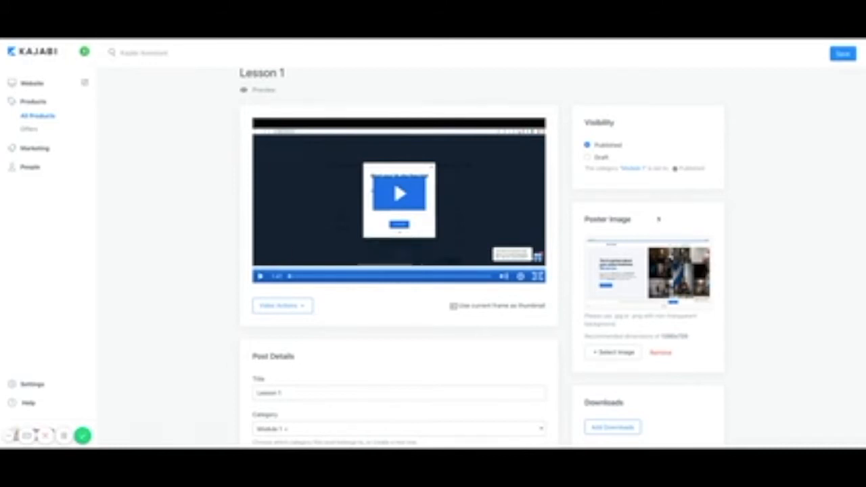
mouse_move(604, 277)
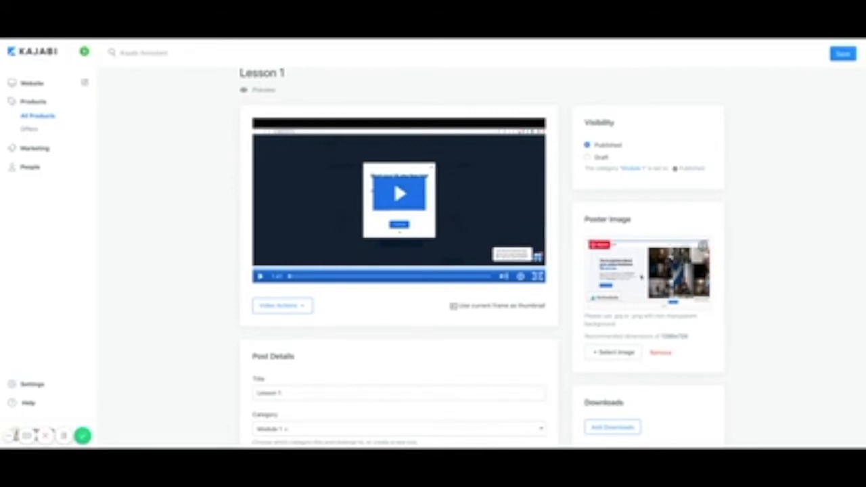
left_click(614, 353)
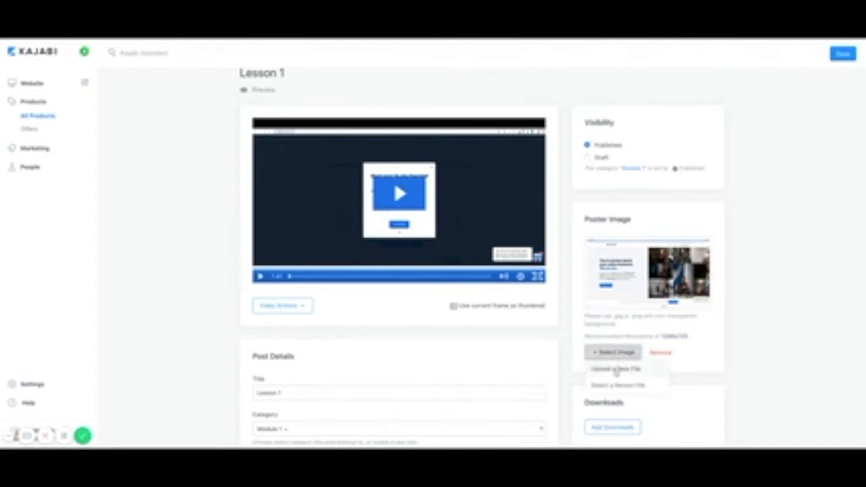
left_click(616, 370)
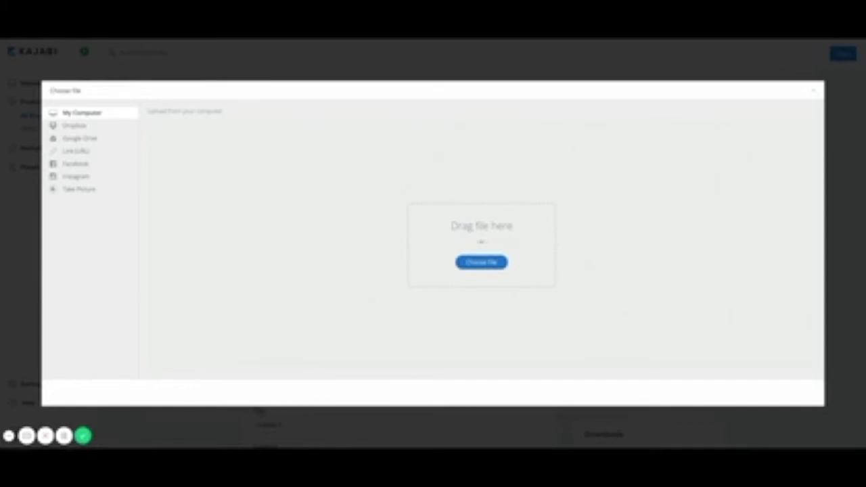
left_click(799, 391)
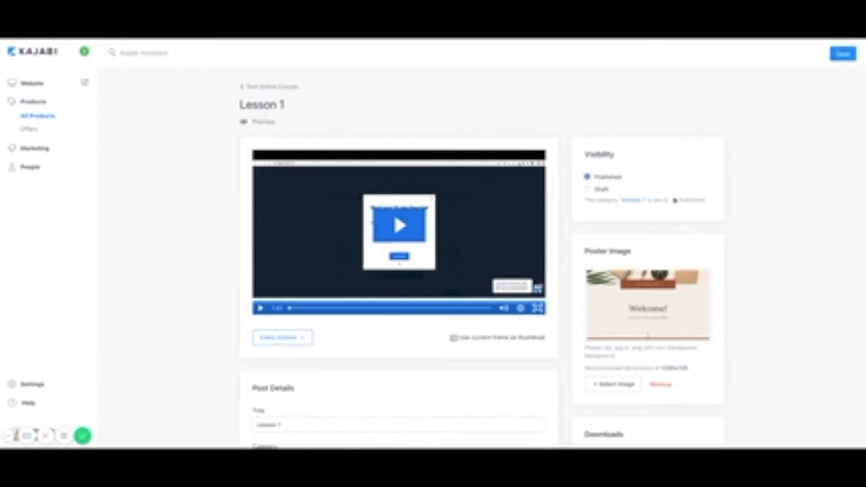
left_click(843, 54)
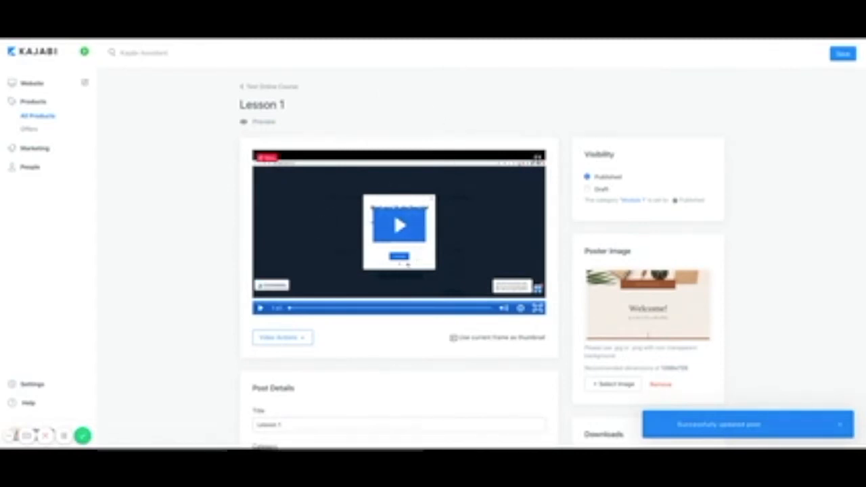
Preview Lesson 1 as a student, then return to the lesson editor and course outline.
left_click(263, 123)
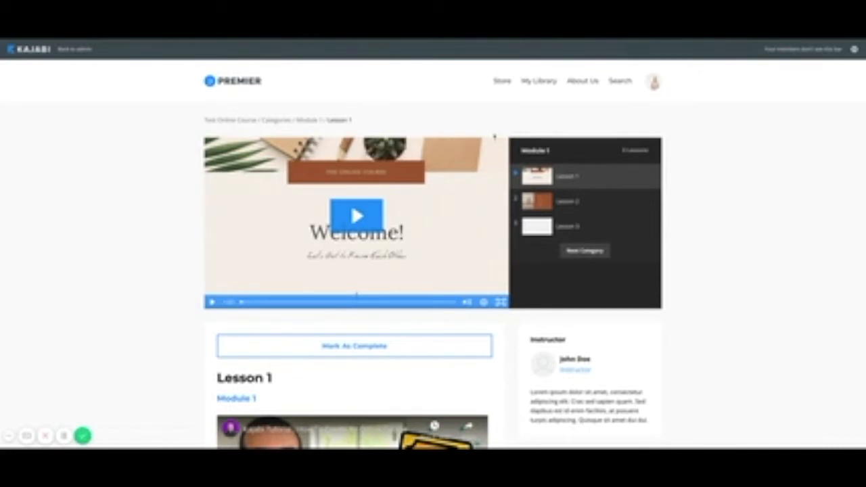
left_click(74, 50)
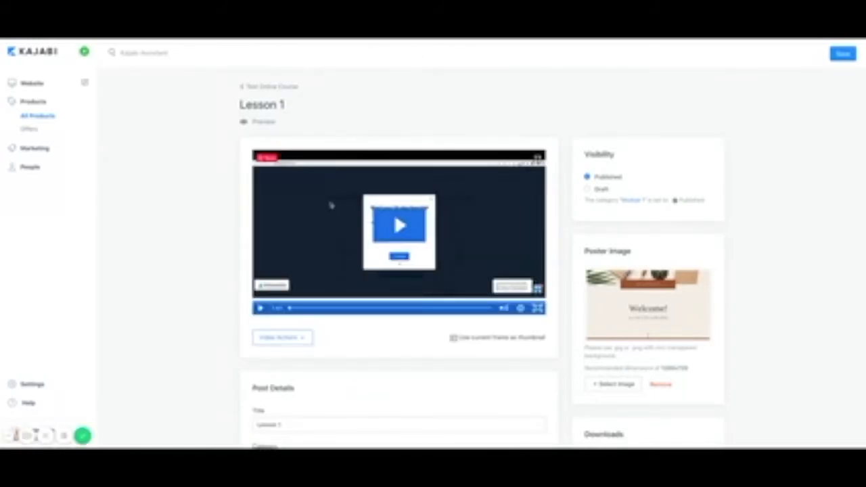
mouse_move(611, 312)
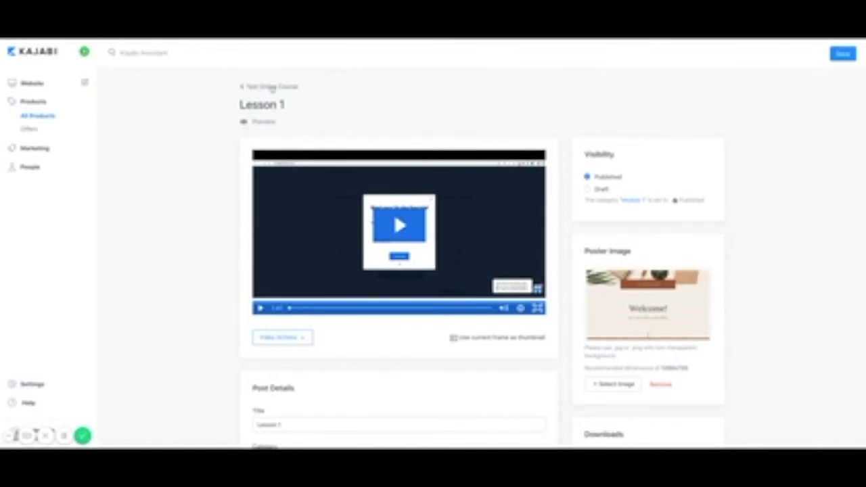
left_click(271, 88)
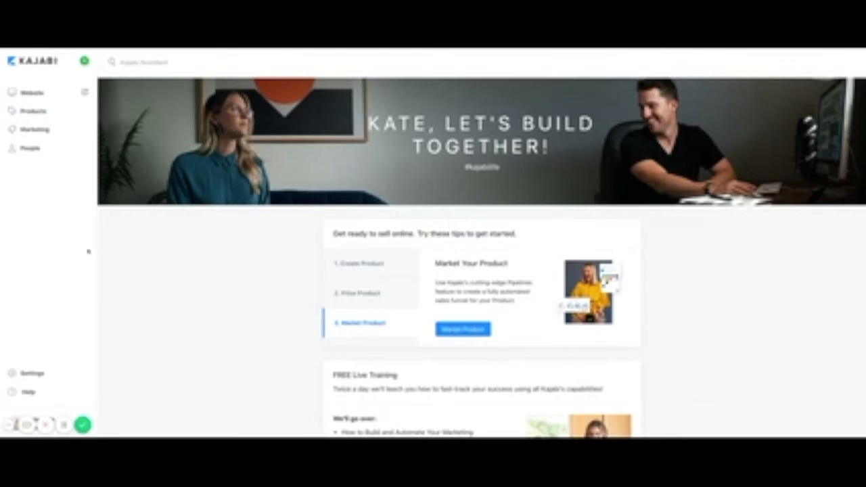
Open Sample Sales Page 1 from Website Pages in the page editor.
left_click(36, 97)
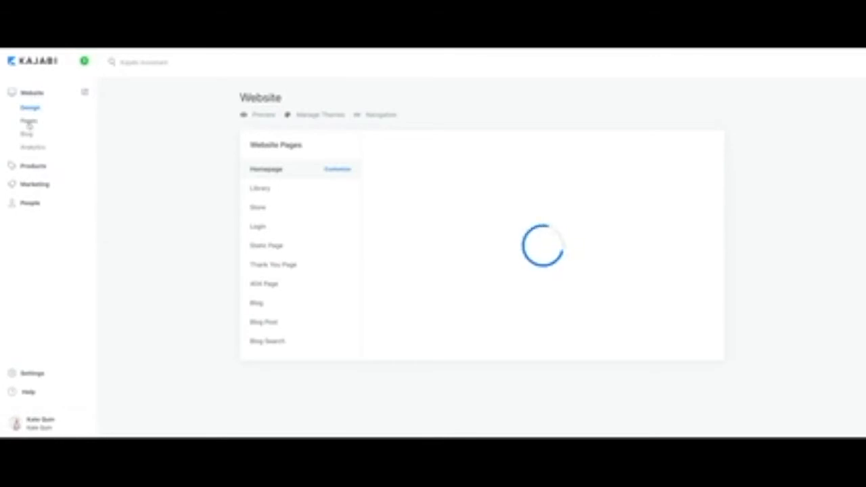
left_click(28, 122)
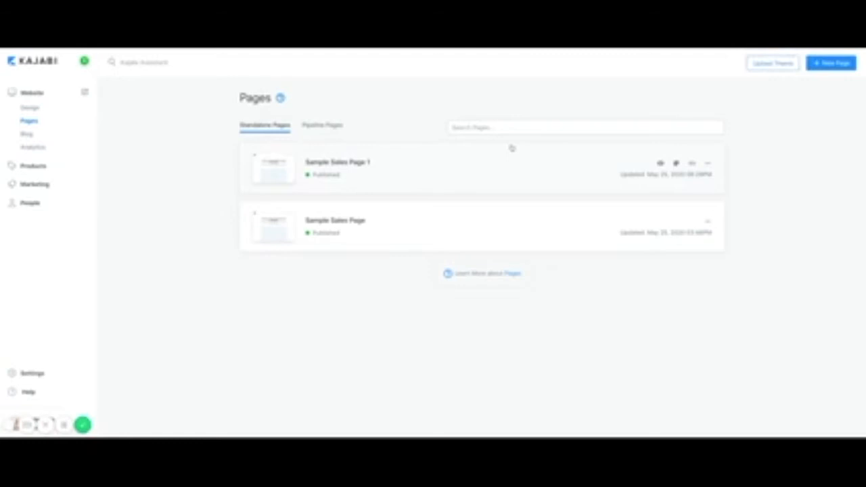
left_click(334, 165)
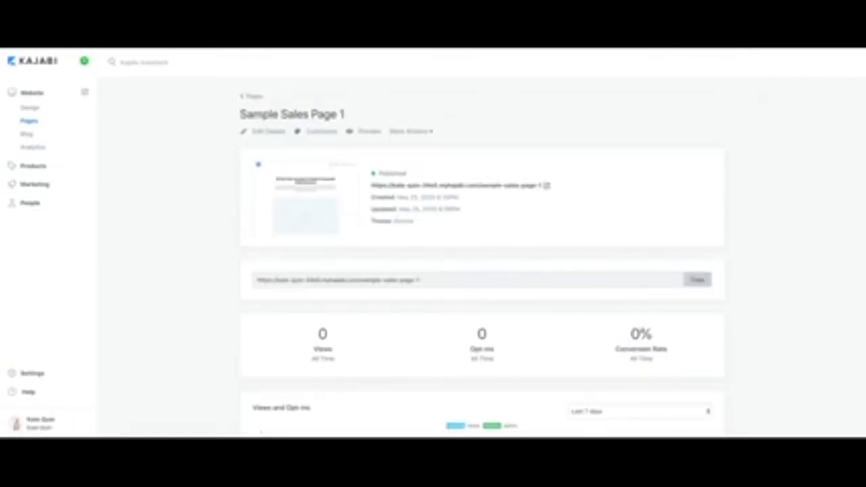
left_click(321, 130)
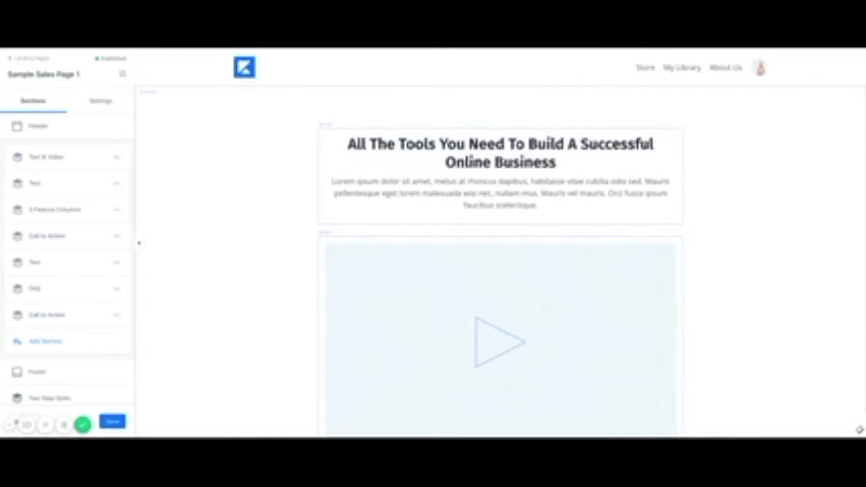
Scroll down the page and select the first Call To Action button.
scroll(306, 248, "down", 1)
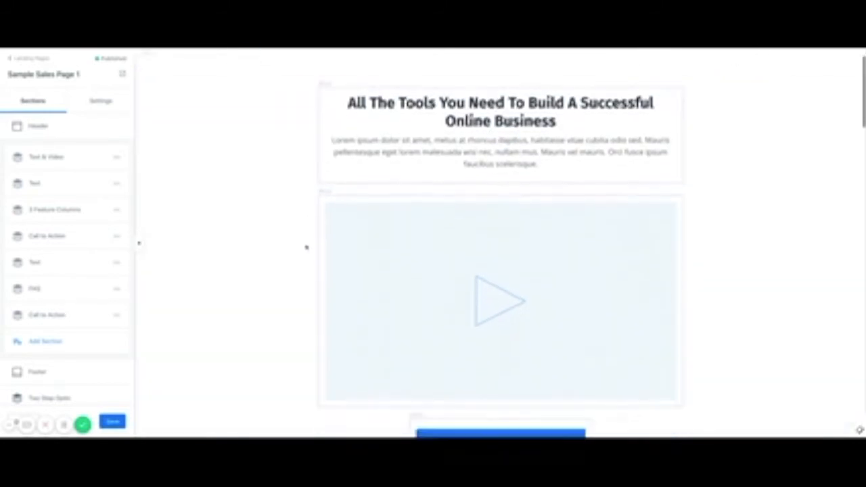
scroll(373, 304, "down", 3)
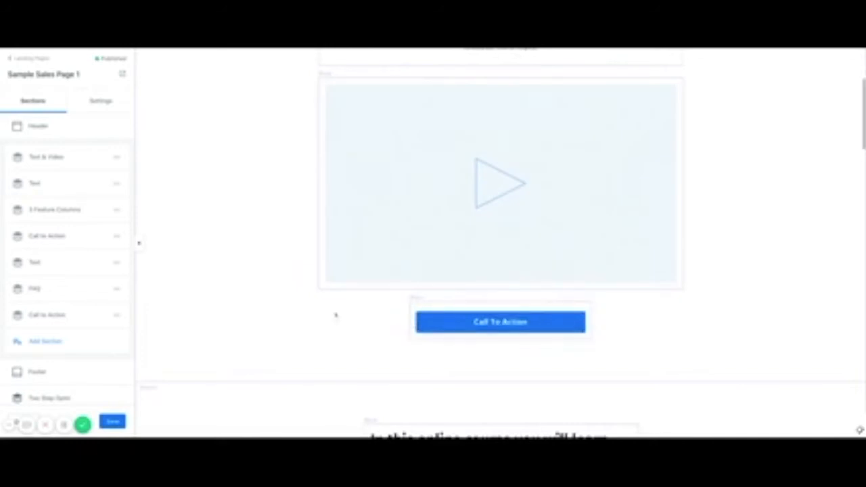
scroll(277, 317, "down", 3)
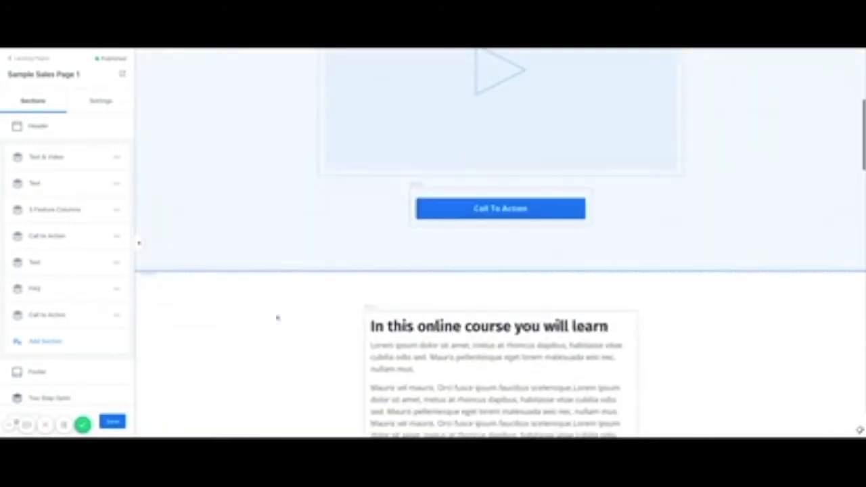
scroll(278, 318, "down", 5)
scroll(277, 317, "up", 6)
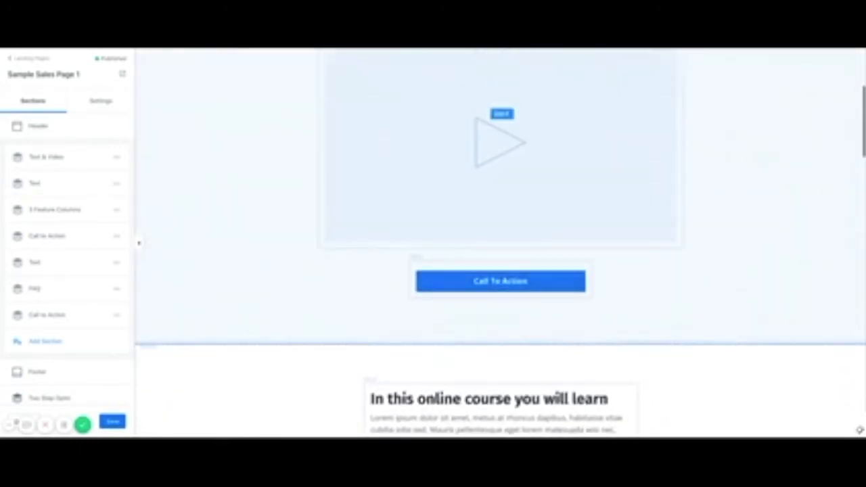
left_click(439, 282)
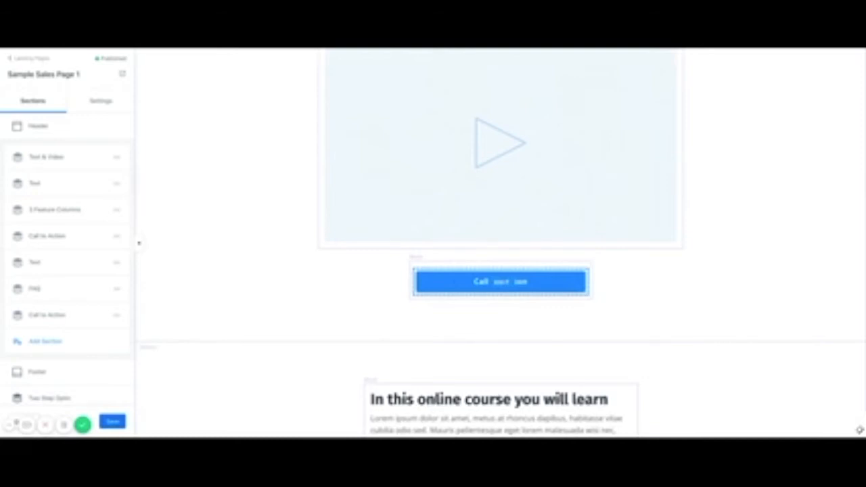
Change the first button's text to 'Yes I want in!'.
left_click(449, 285)
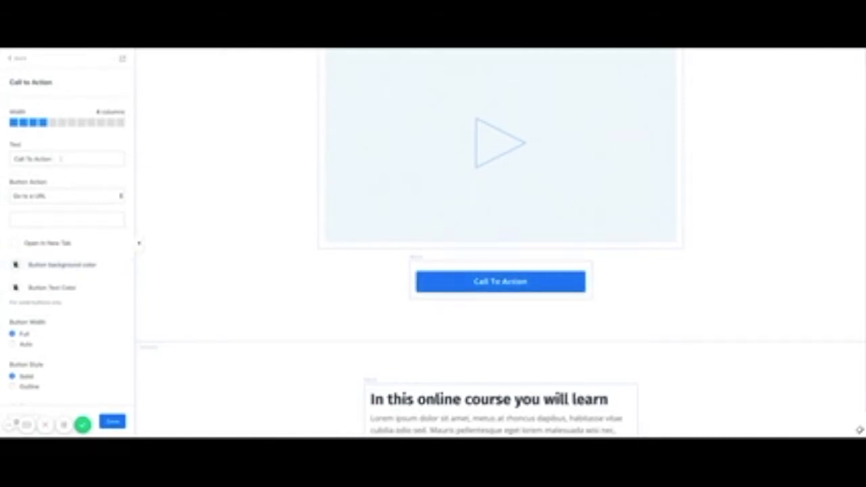
triple_click(60, 159)
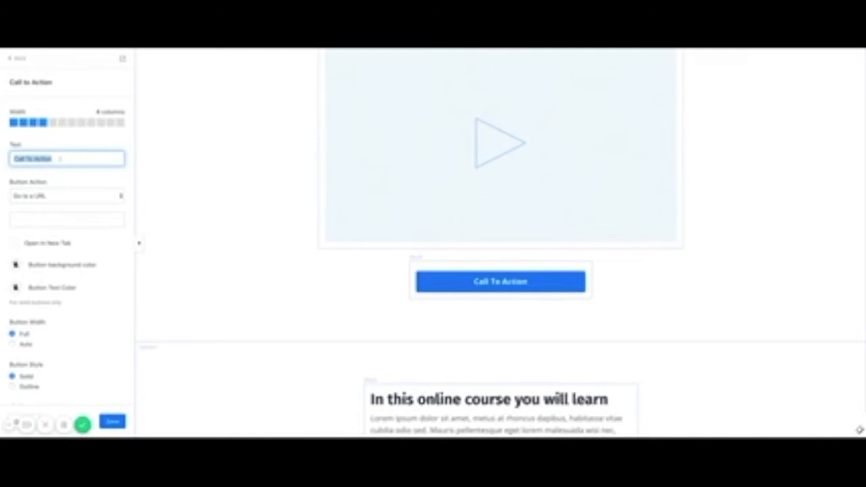
type("Yes I want i")
type("t")
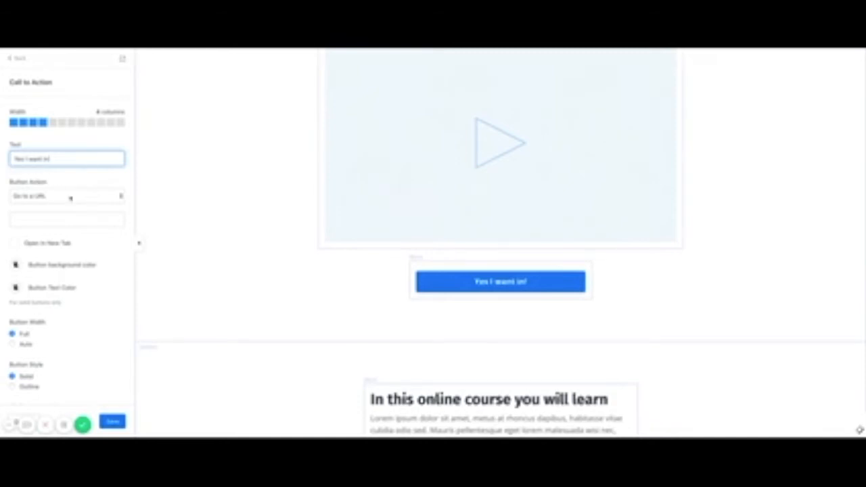
Link the button to the Test Online Course checkout page, opening in a new tab.
left_click(76, 199)
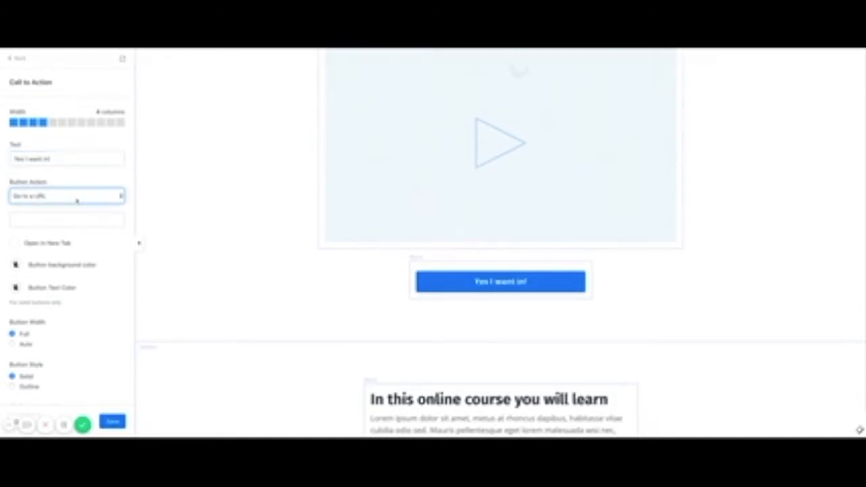
left_click(81, 182)
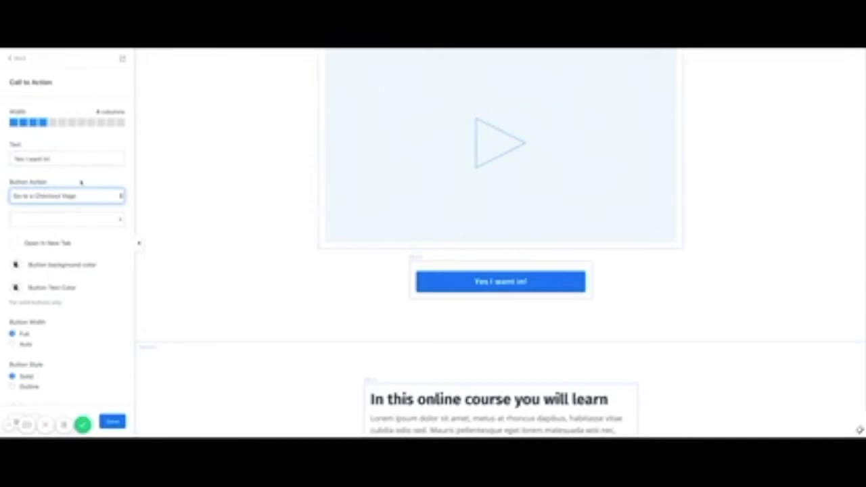
left_click(118, 223)
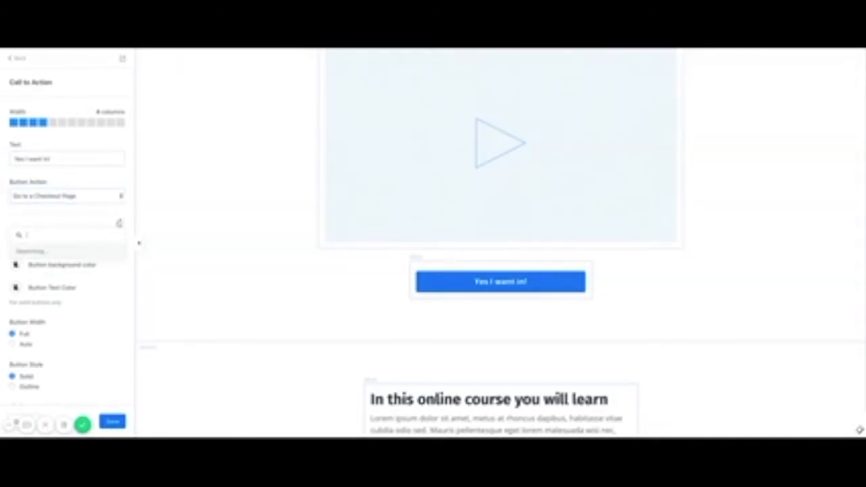
left_click(45, 255)
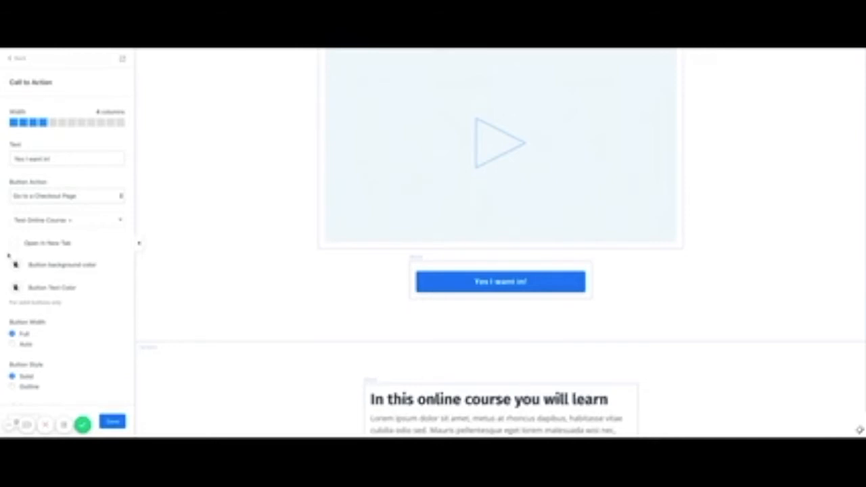
left_click(15, 245)
scroll(77, 321, "down", 3)
scroll(77, 321, "down", 3)
scroll(77, 321, "up", 6)
scroll(332, 294, "down", 3)
scroll(331, 294, "down", 15)
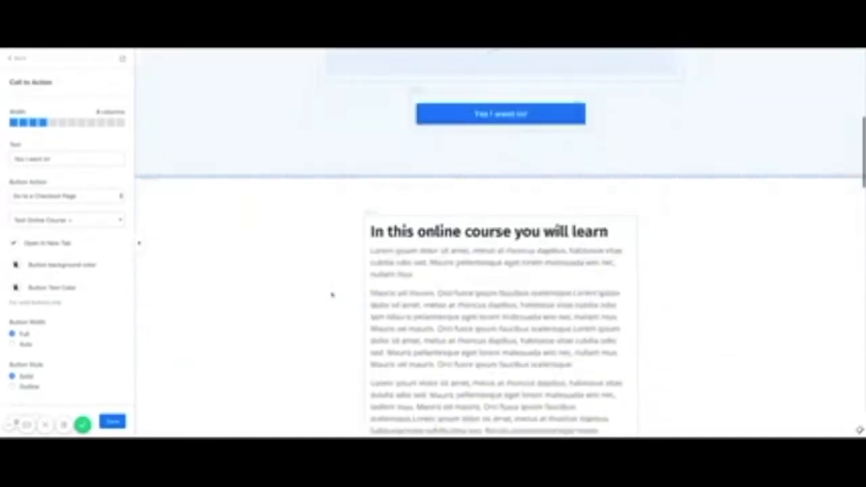
scroll(501, 271, "down", 4)
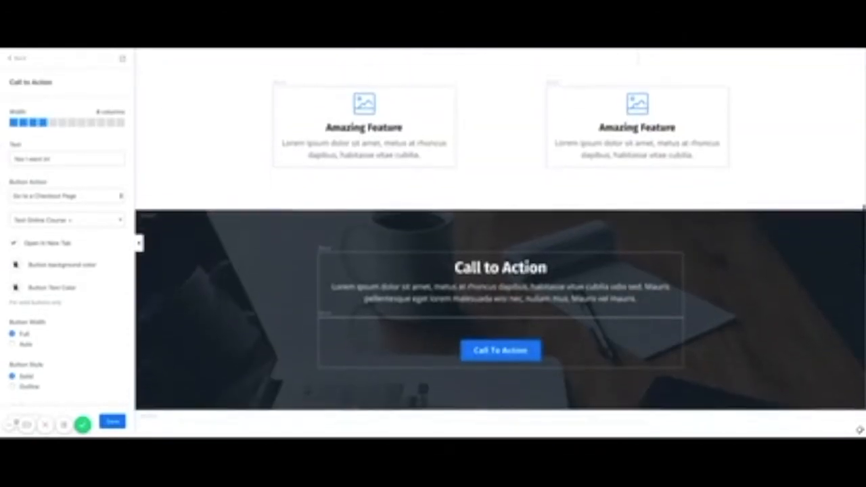
Point the second Call To Action button to the Test Online Course checkout page.
left_click(520, 309)
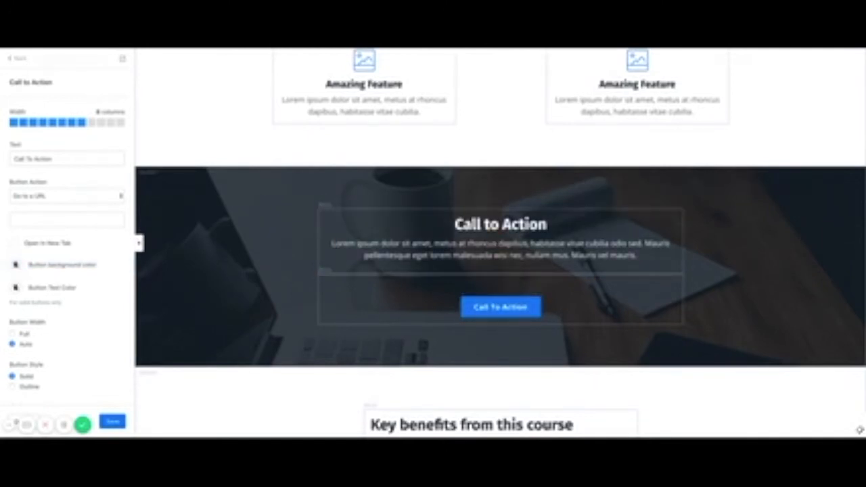
left_click(67, 196)
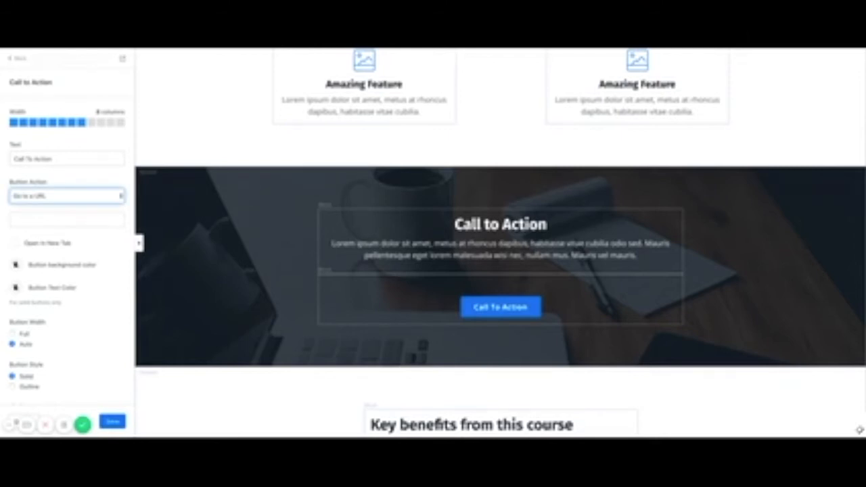
left_click(90, 181)
left_click(105, 222)
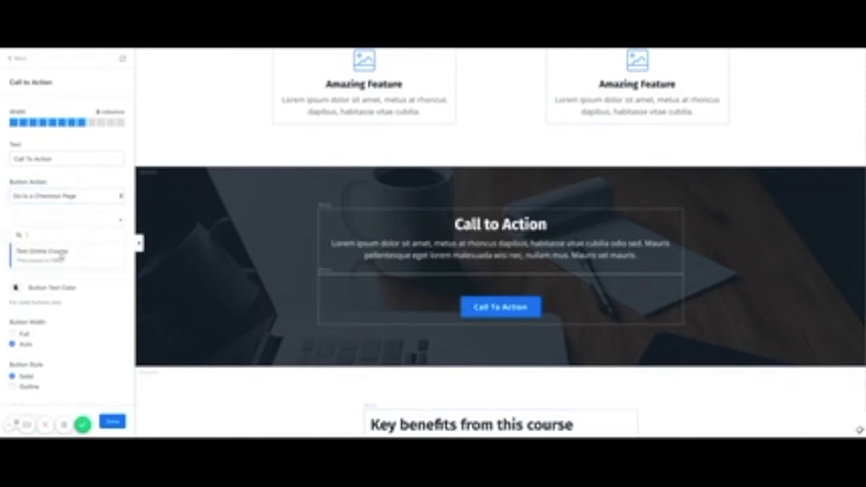
left_click(60, 254)
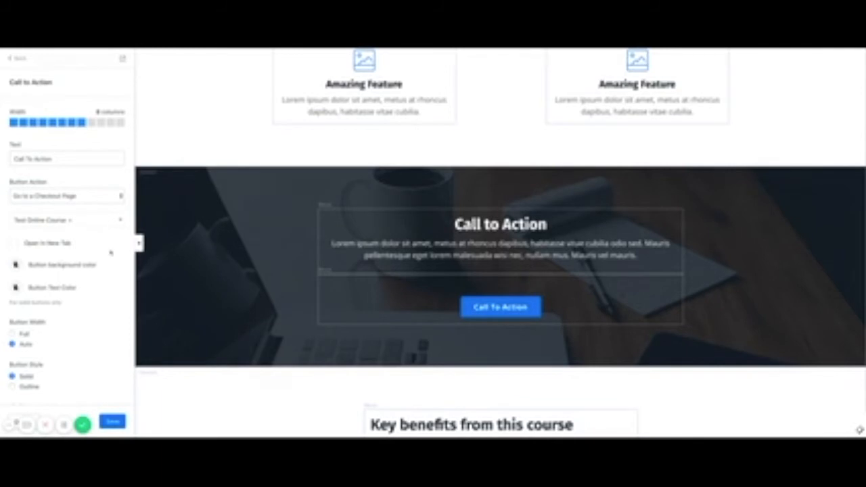
scroll(111, 252, "down", 3)
scroll(110, 252, "up", 3)
scroll(343, 337, "down", 3)
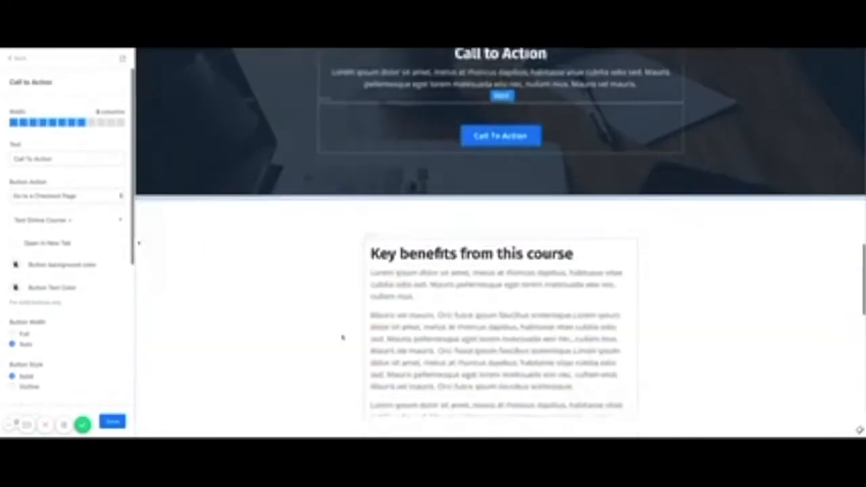
scroll(342, 337, "down", 10)
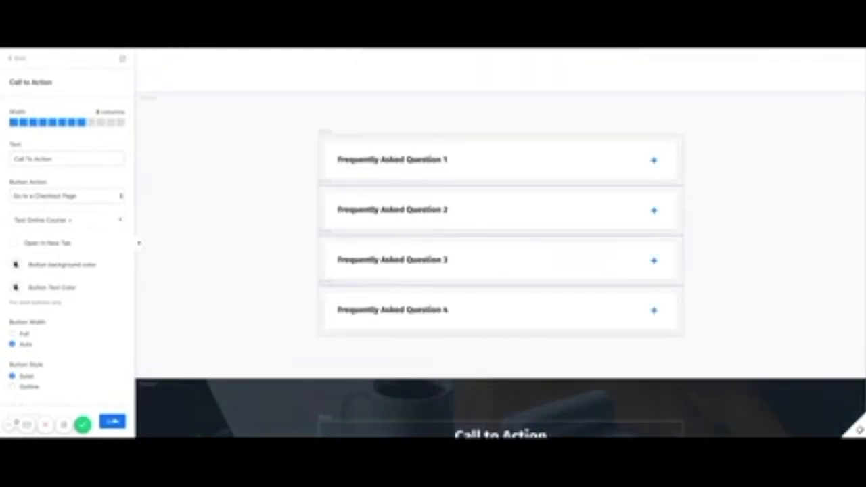
Save the sales page edits and return to the Website Pages list.
left_click(112, 423)
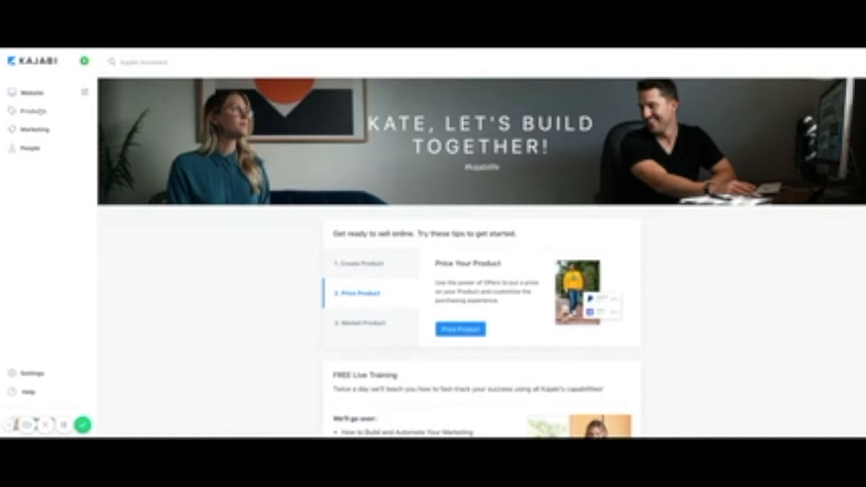
left_click(33, 95)
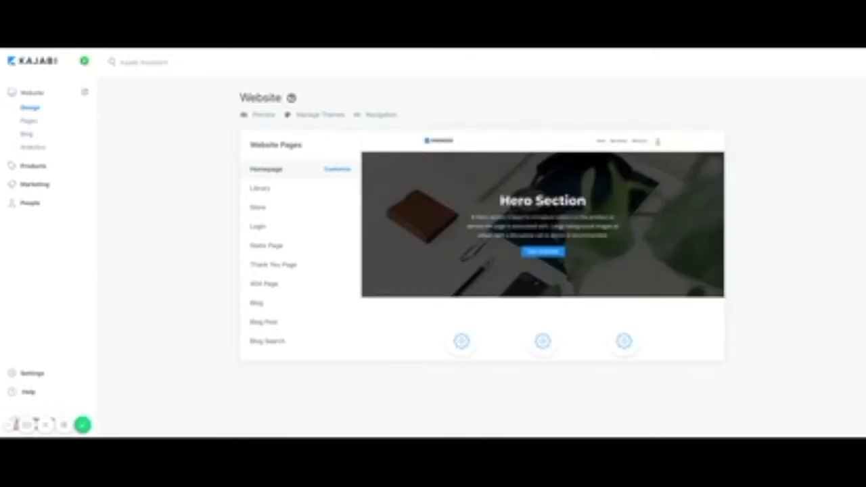
left_click(29, 121)
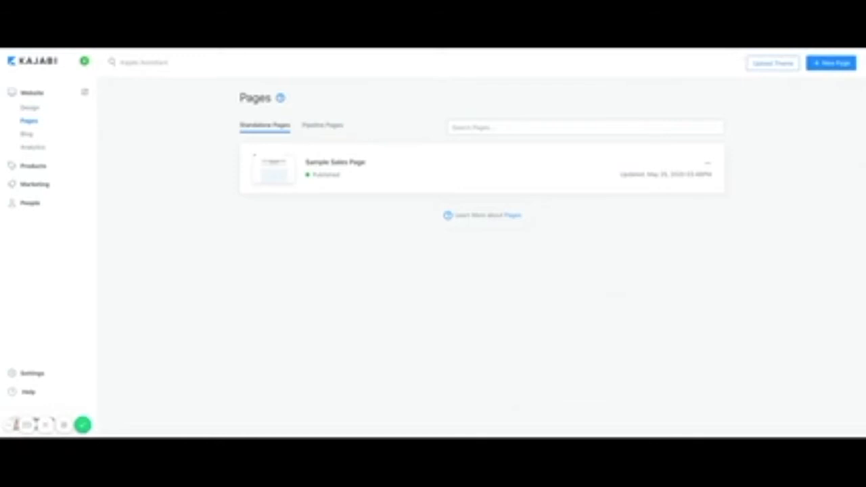
Start a new page and browse templates like Streamlined Home, Streamlined Sales, Charly and Bolt.
left_click(830, 67)
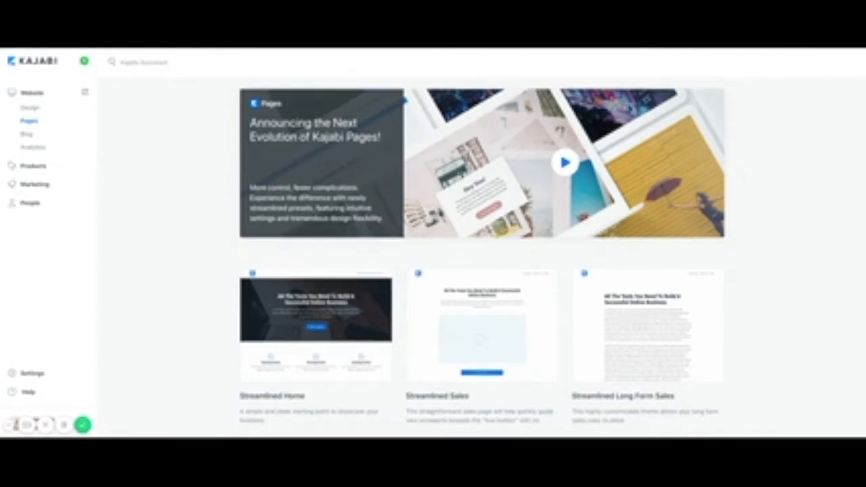
scroll(765, 300, "down", 2)
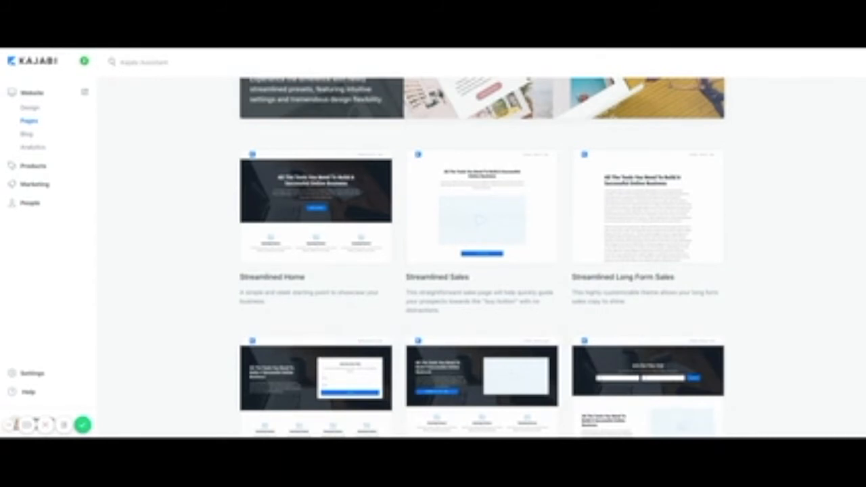
scroll(482, 257, "down", 4)
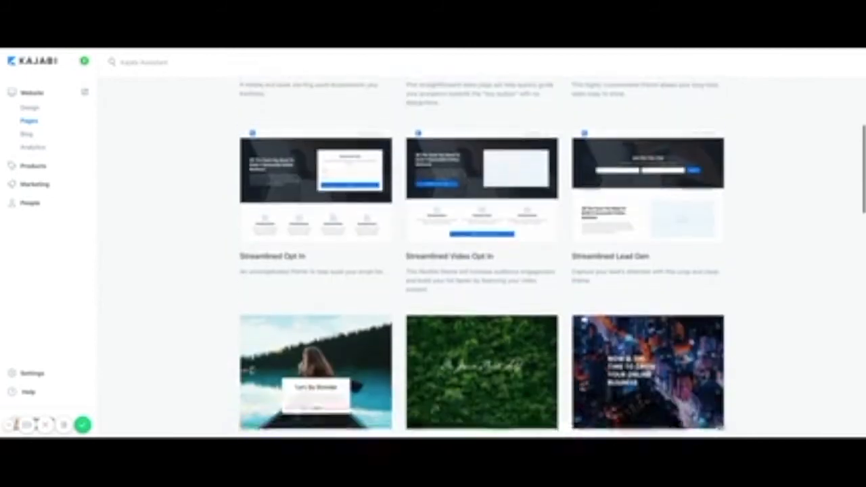
scroll(482, 258, "up", 2)
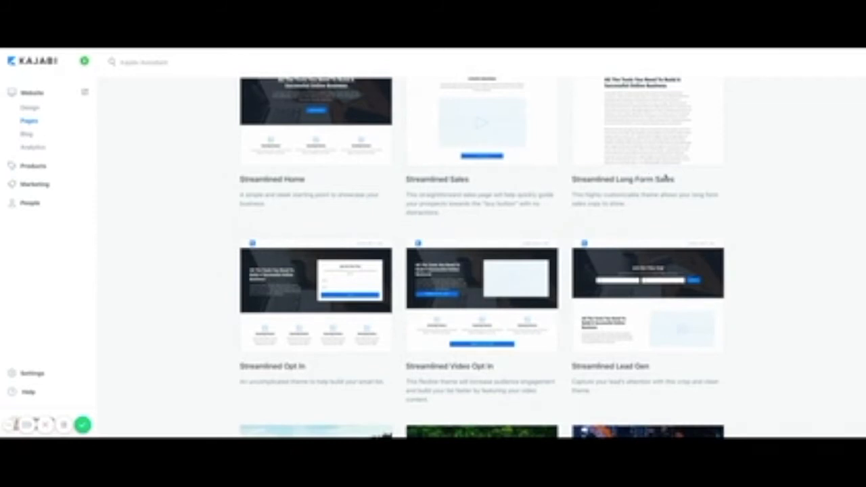
scroll(650, 271, "down", 1)
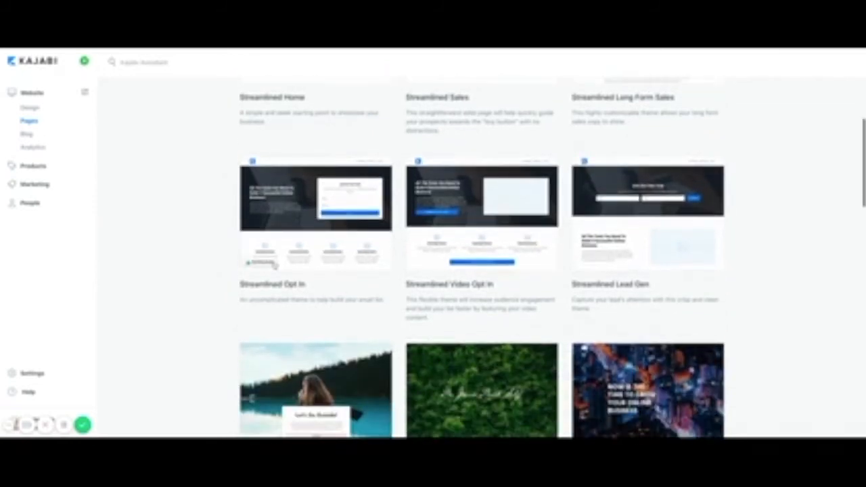
scroll(680, 310, "down", 2)
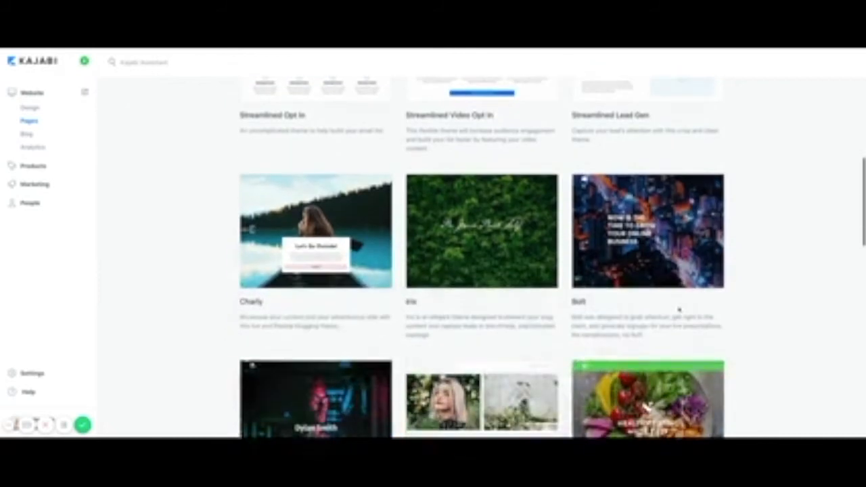
scroll(680, 310, "down", 1)
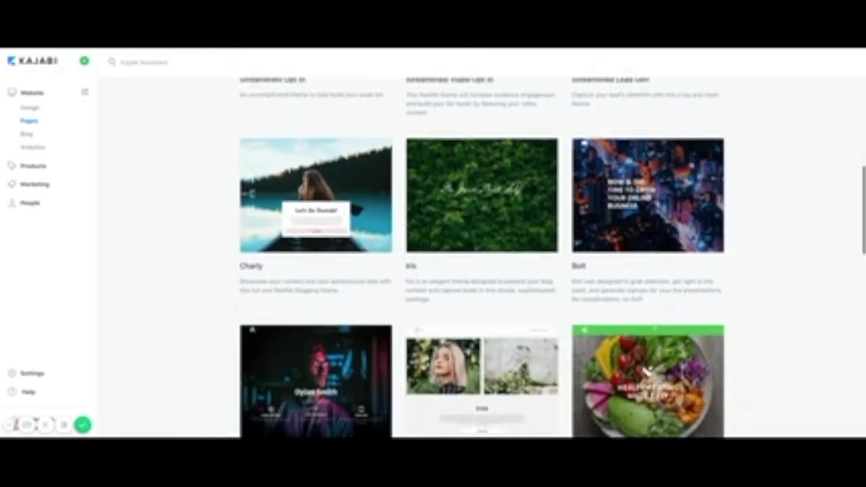
scroll(680, 310, "up", 2)
scroll(680, 310, "up", 4)
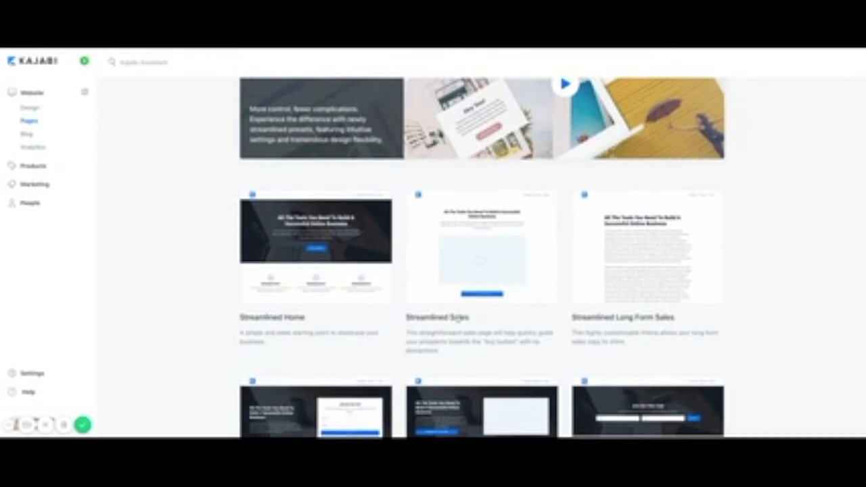
Preview the Streamlined Sales template.
mouse_move(486, 247)
left_click(490, 263)
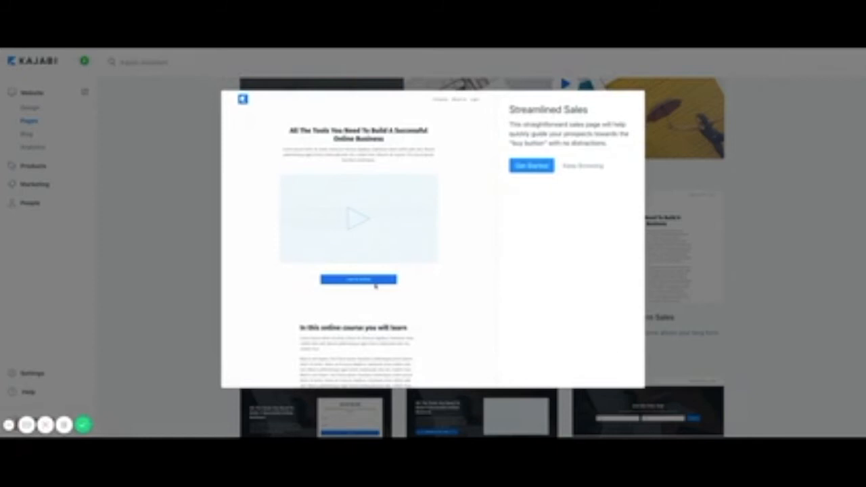
scroll(375, 286, "down", 5)
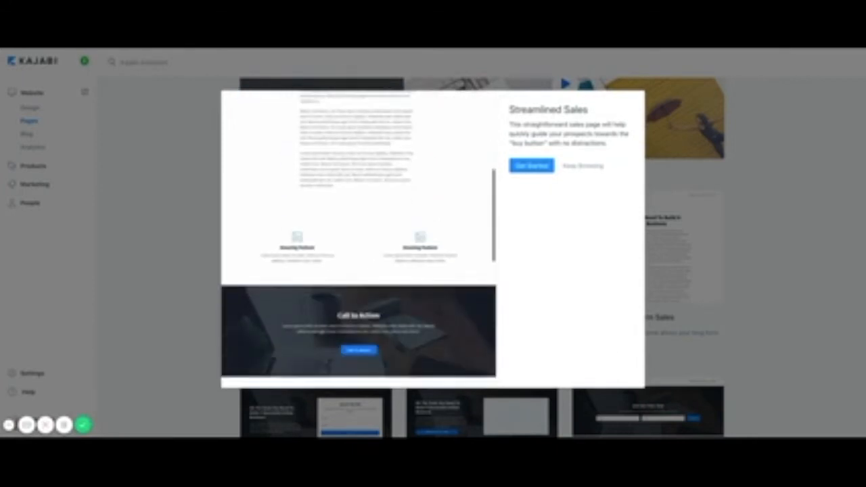
scroll(358, 239, "down", 8)
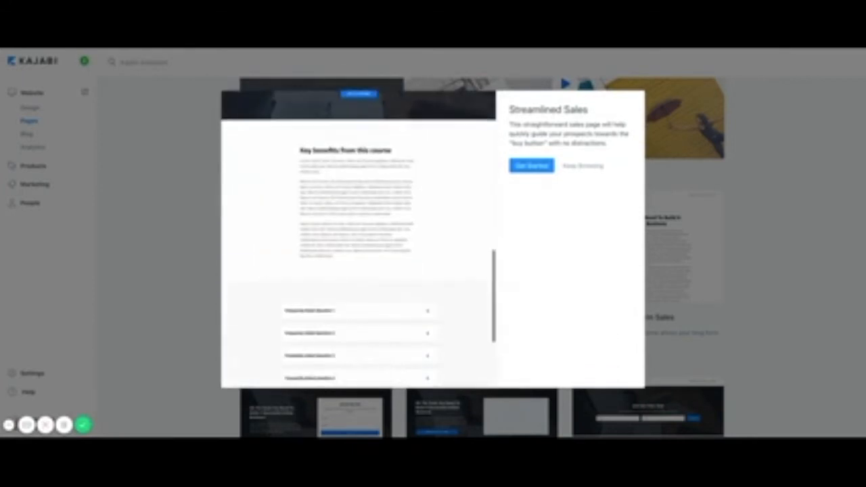
scroll(359, 240, "down", 1)
scroll(359, 240, "up", 12)
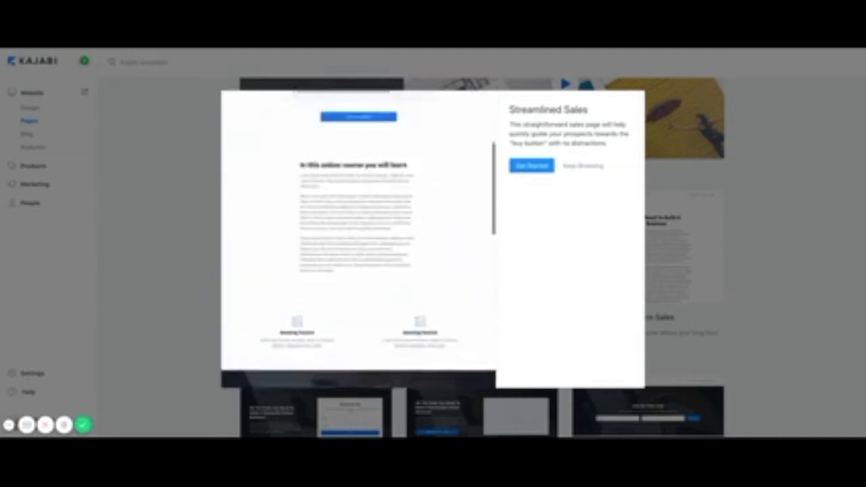
Create a page from this template titled 'Sample Sales Page 1'.
left_click(532, 167)
left_click(532, 170)
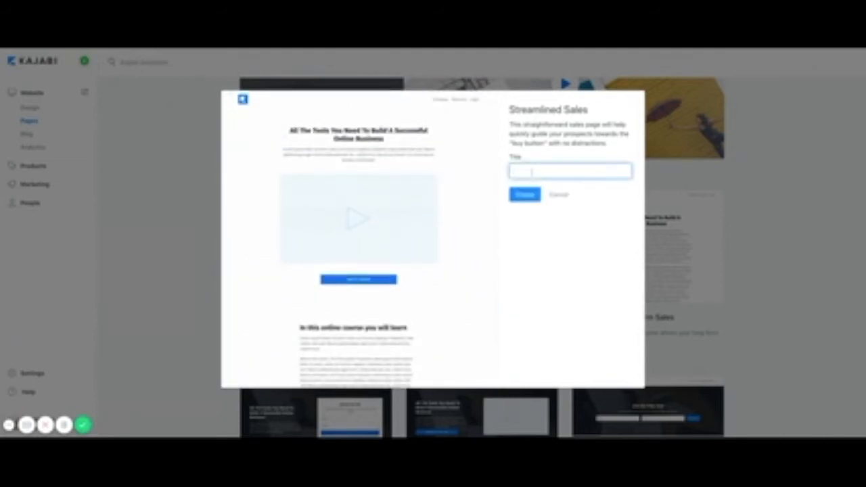
type("Sample Sales Page 1")
left_click(526, 196)
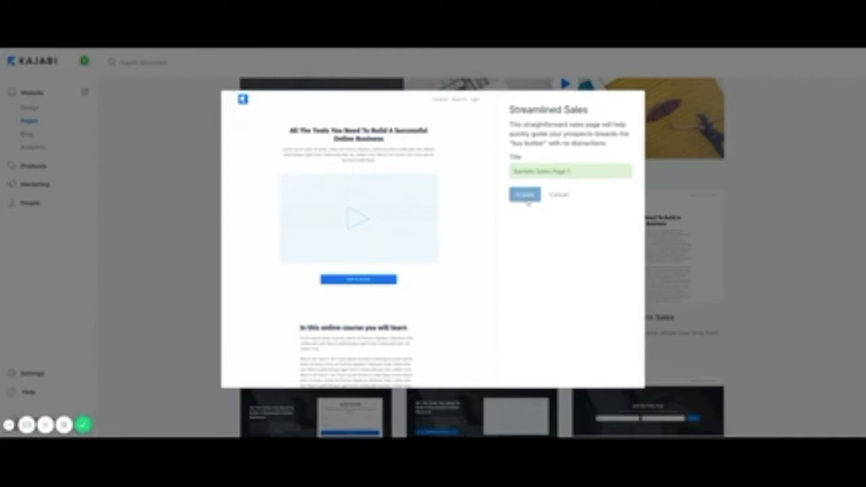
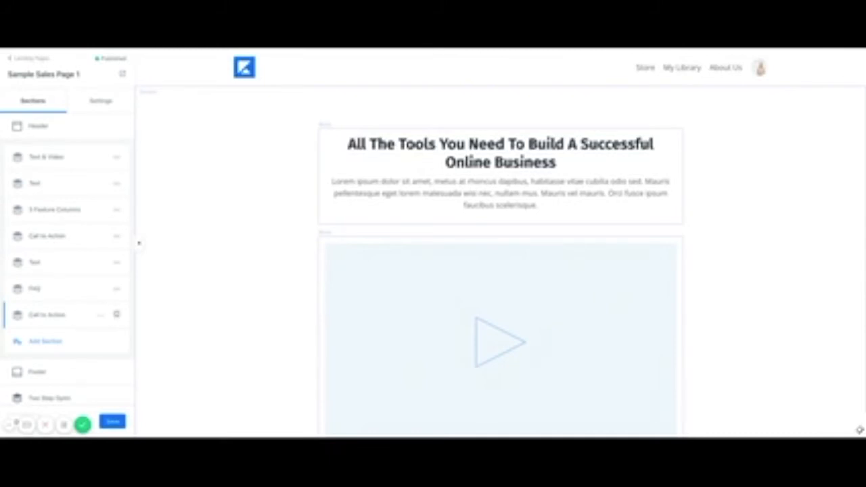
Move the lower Call to Action row above the Faq row in the Sections list.
left_click_drag(115, 314, 115, 292)
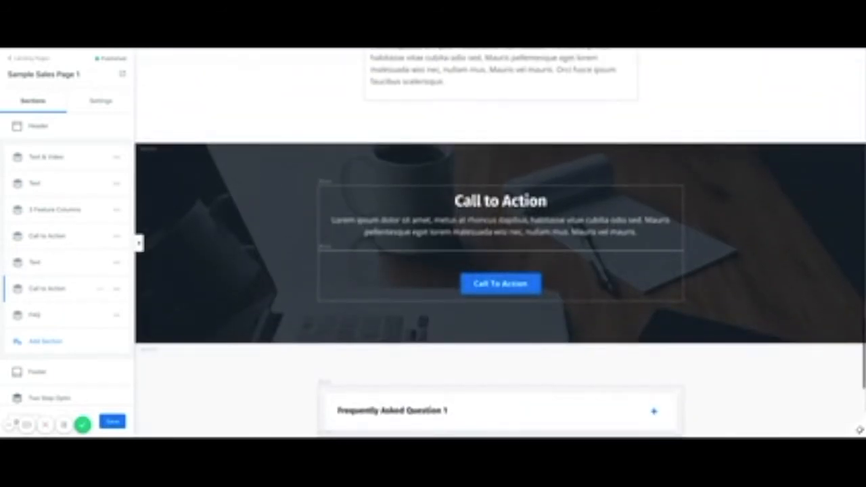
scroll(348, 309, "down", 4)
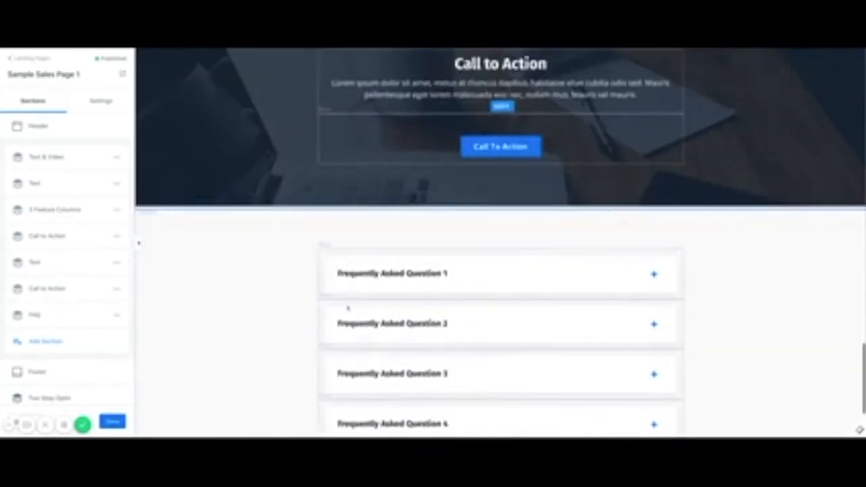
scroll(348, 306, "up", 5)
scroll(418, 163, "up", 10)
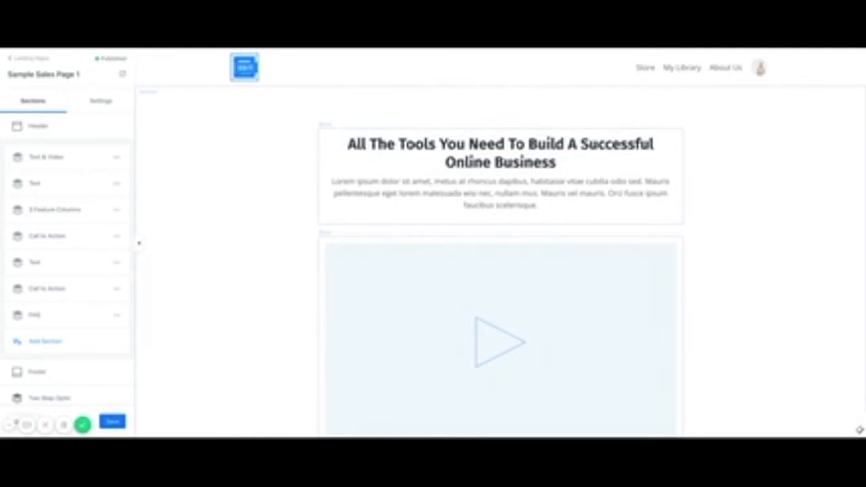
scroll(66, 291, "down", 2)
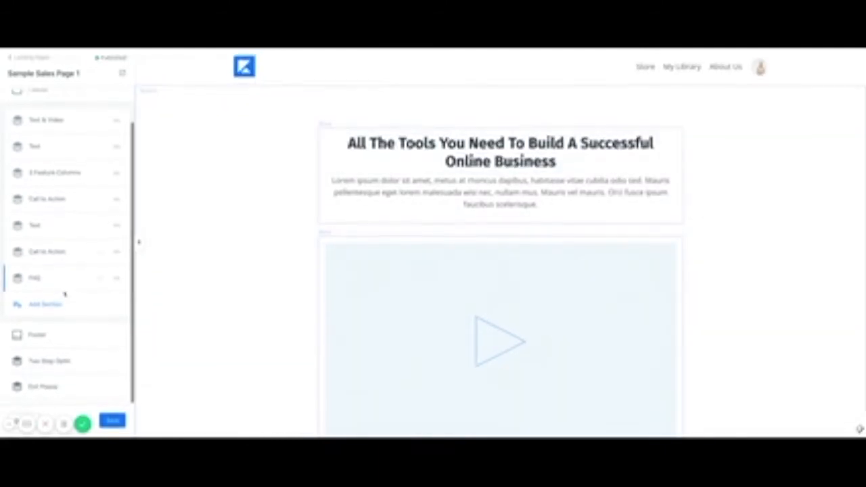
scroll(65, 294, "up", 2)
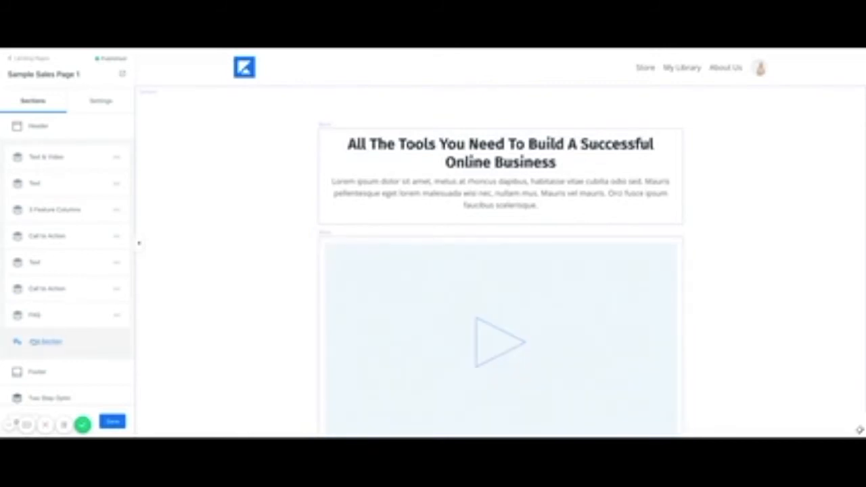
Open Add Section and browse the block library, starting from Basic Content.
left_click(34, 341)
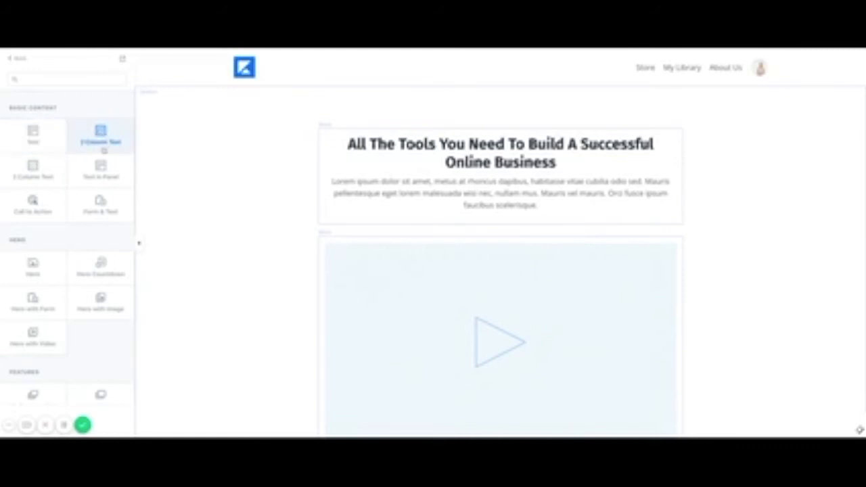
scroll(101, 210, "down", 3)
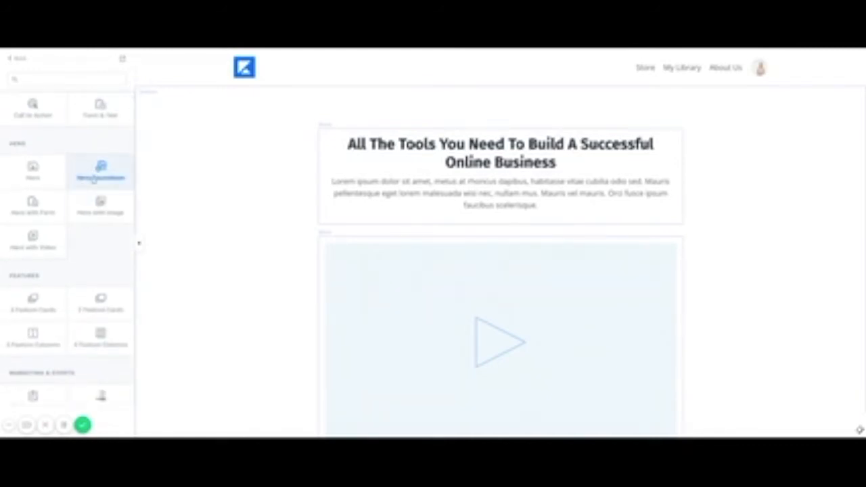
scroll(80, 241, "down", 2)
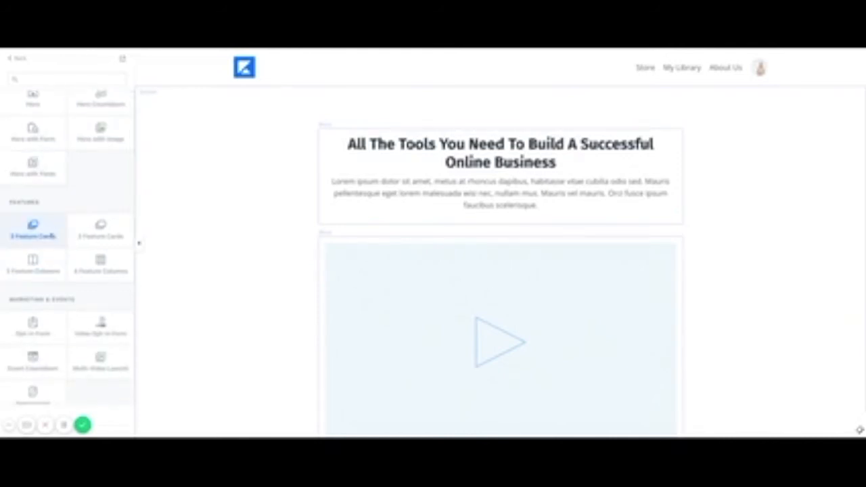
scroll(32, 250, "down", 2)
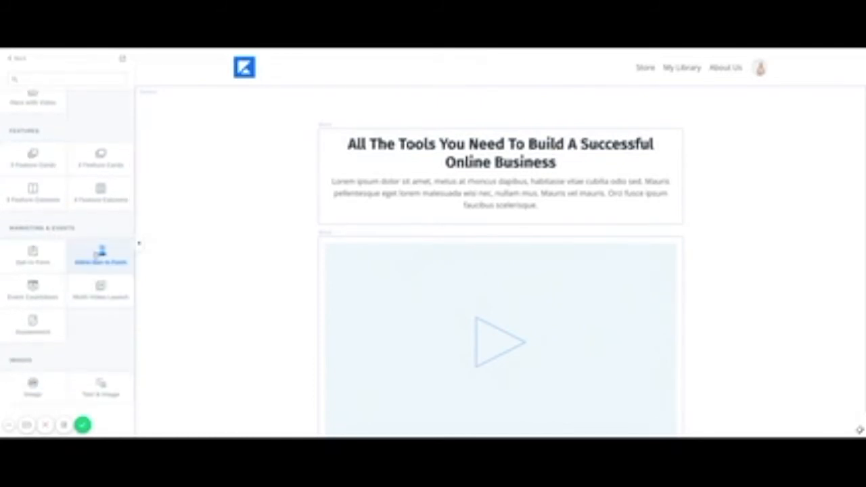
scroll(72, 327, "down", 10)
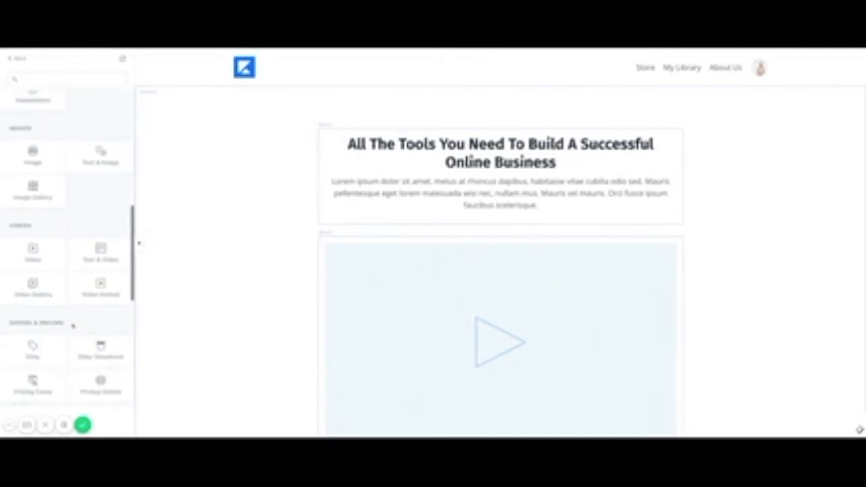
scroll(68, 244, "down", 6)
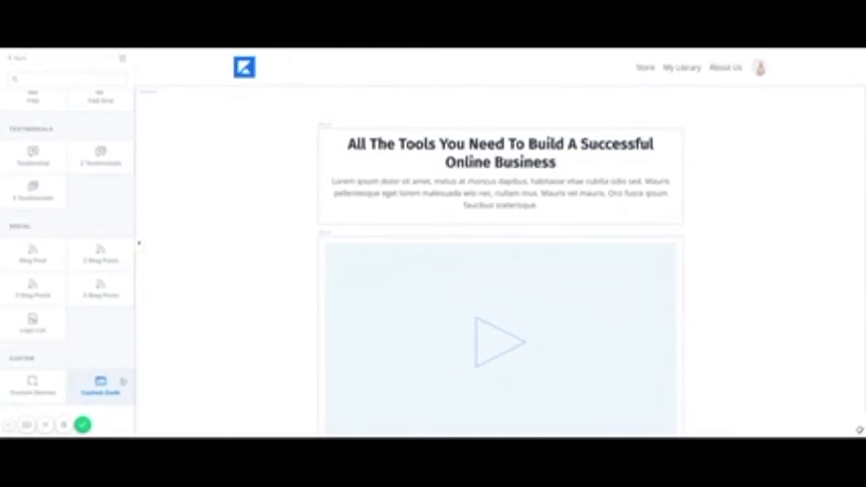
scroll(55, 250, "up", 10)
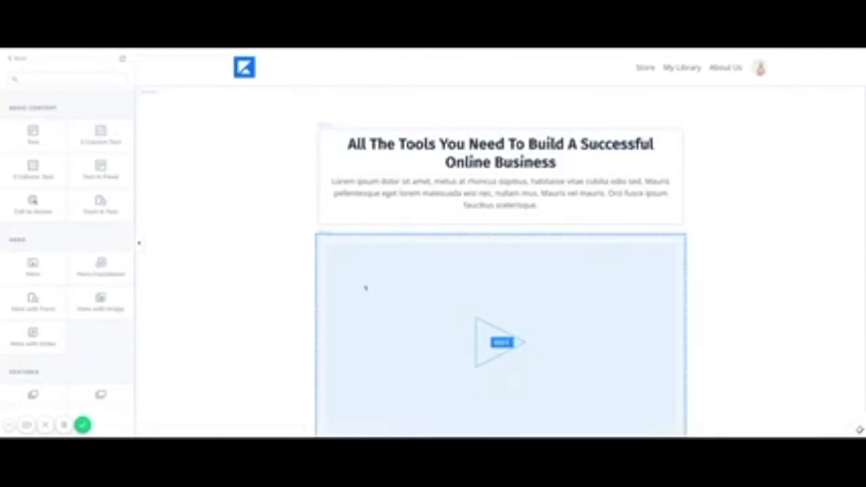
Set the Call To Action button to 7 columns, text 'Take me there!', action Go to a Checkout Page.
scroll(365, 286, "down", 3)
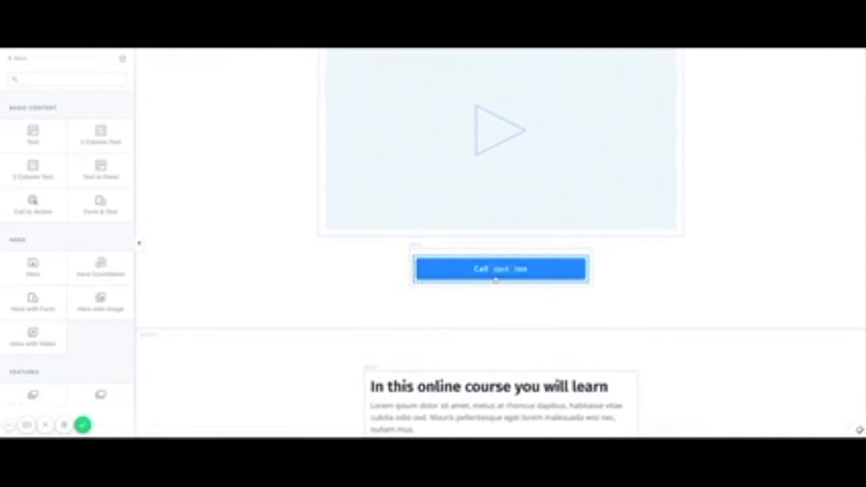
left_click(500, 273)
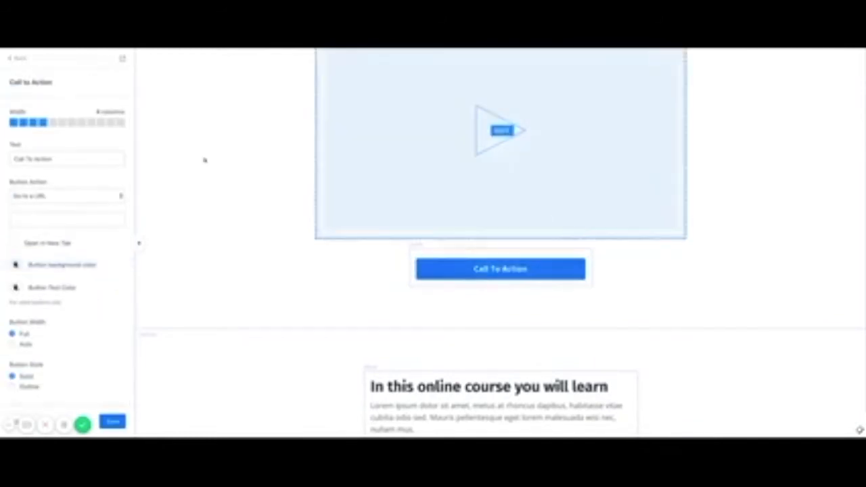
left_click(101, 123)
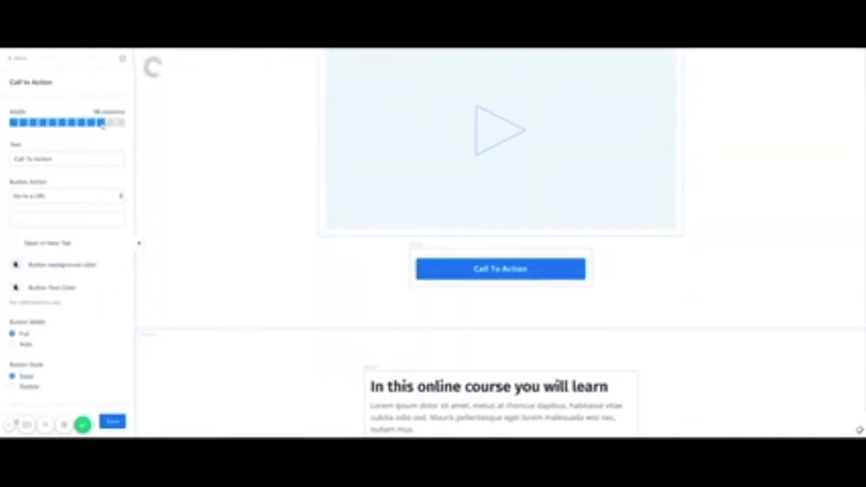
left_click(70, 123)
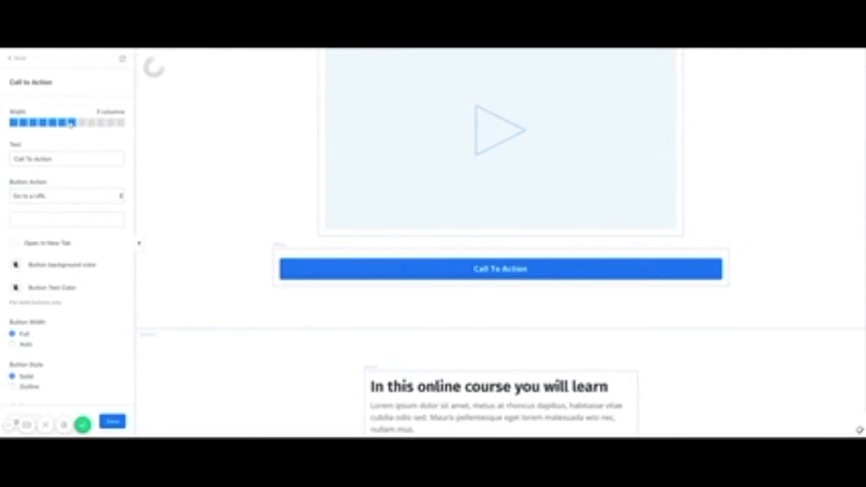
triple_click(51, 158)
type("Take m")
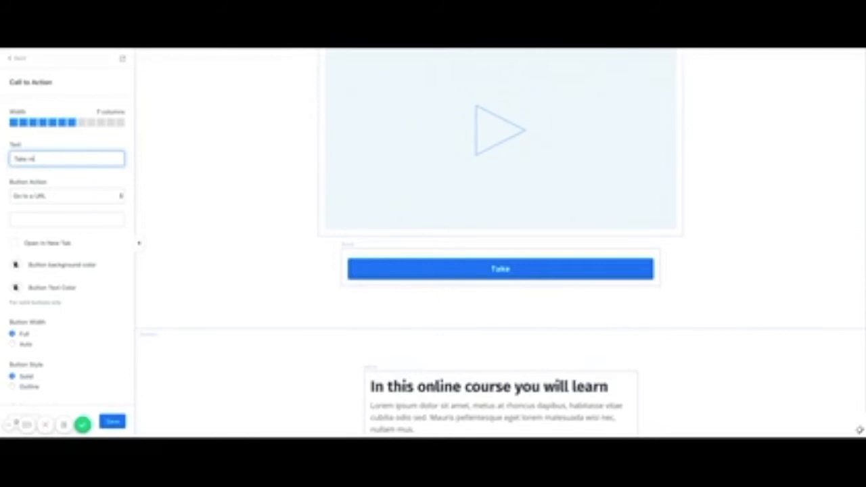
type("e there!")
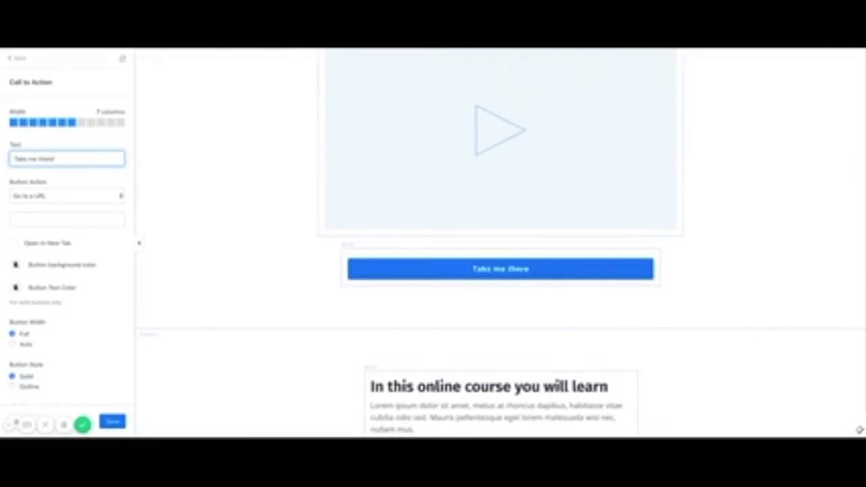
left_click(63, 198)
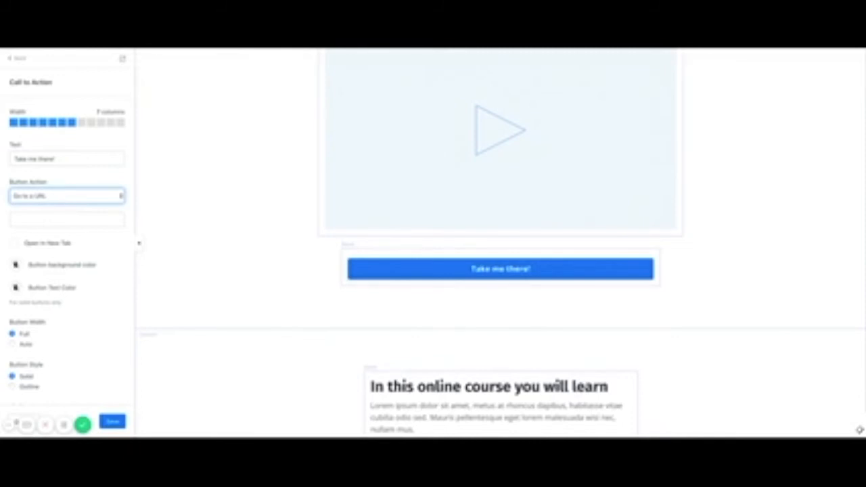
left_click(68, 182)
scroll(95, 300, "down", 5)
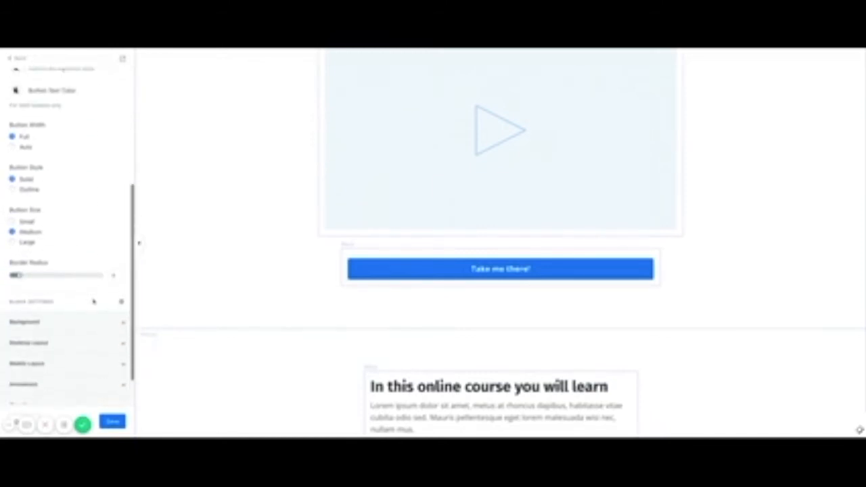
scroll(93, 301, "down", 1)
scroll(93, 302, "up", 6)
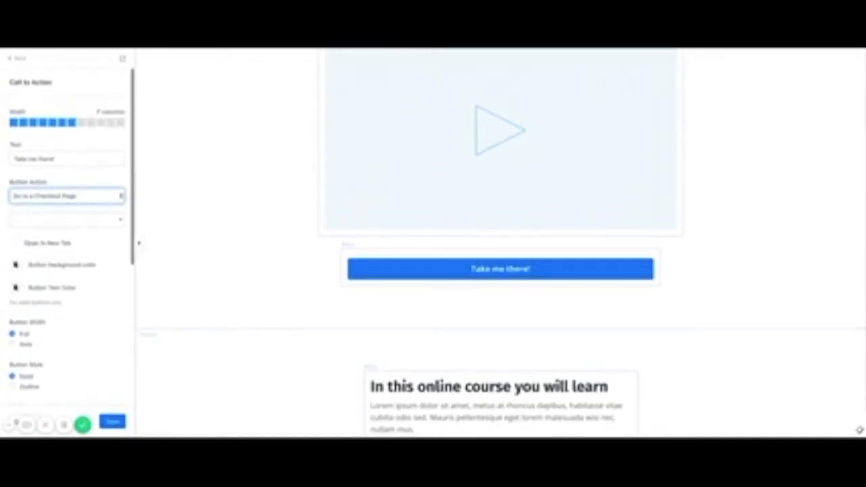
left_click(20, 59)
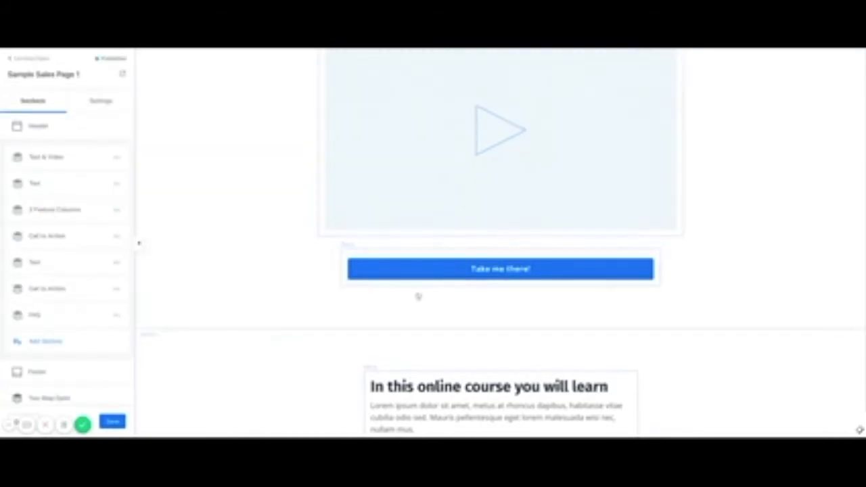
Scroll down the page and open the Call to Action section's settings.
scroll(413, 318, "down", 3)
scroll(409, 344, "down", 1)
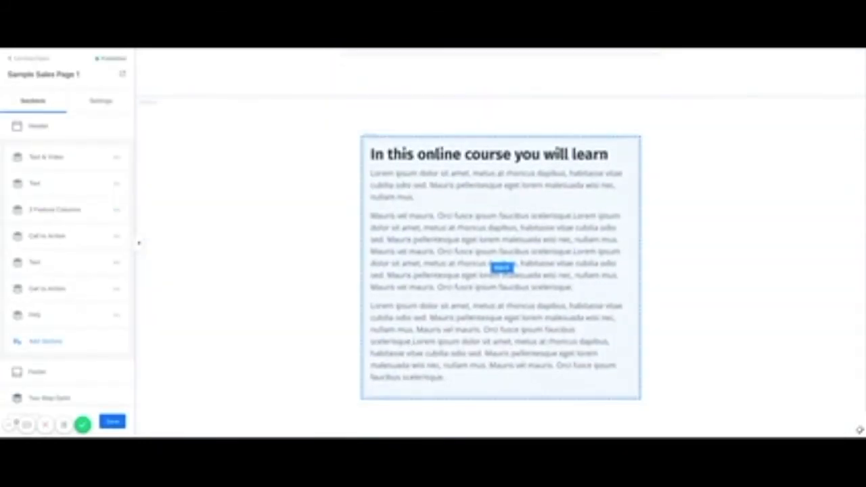
scroll(501, 271, "down", 5)
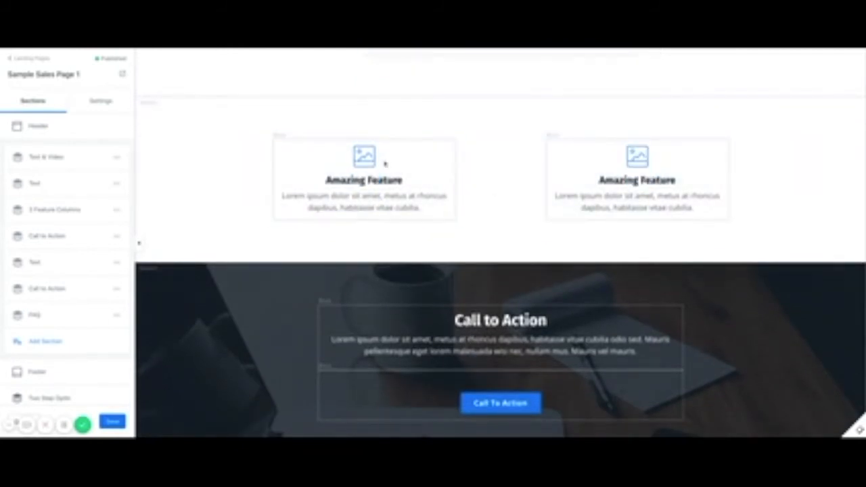
scroll(406, 270, "down", 3)
left_click(194, 240)
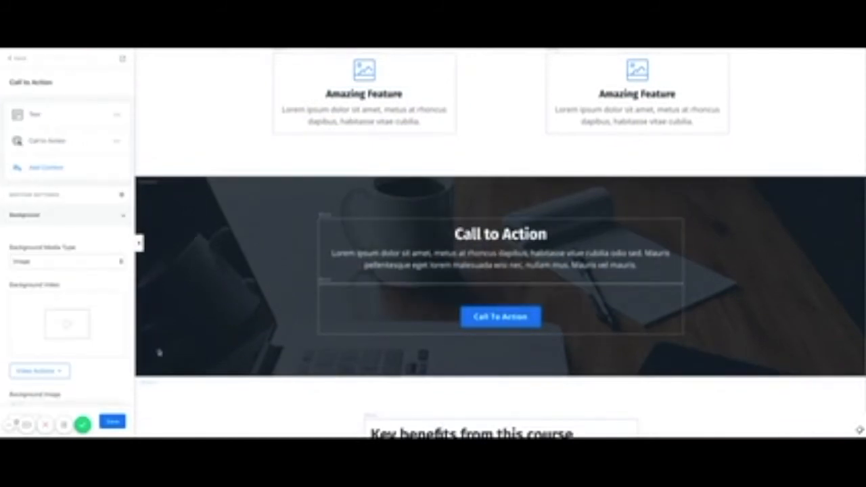
Review the Call to Action background settings, then go back to the Sections list.
mouse_move(81, 333)
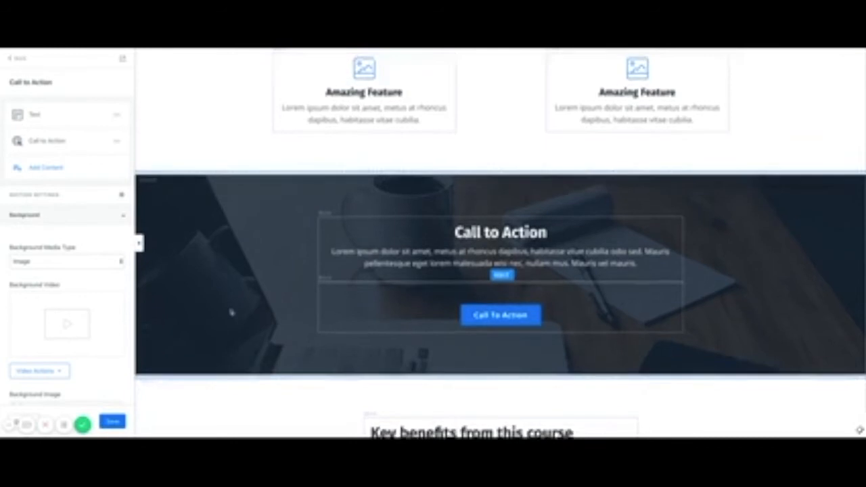
scroll(230, 311, "down", 5)
scroll(231, 313, "down", 10)
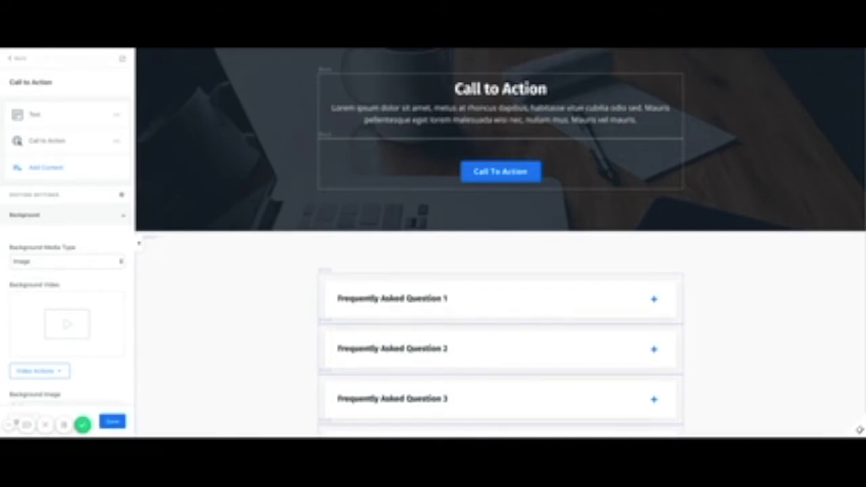
scroll(499, 242, "down", 3)
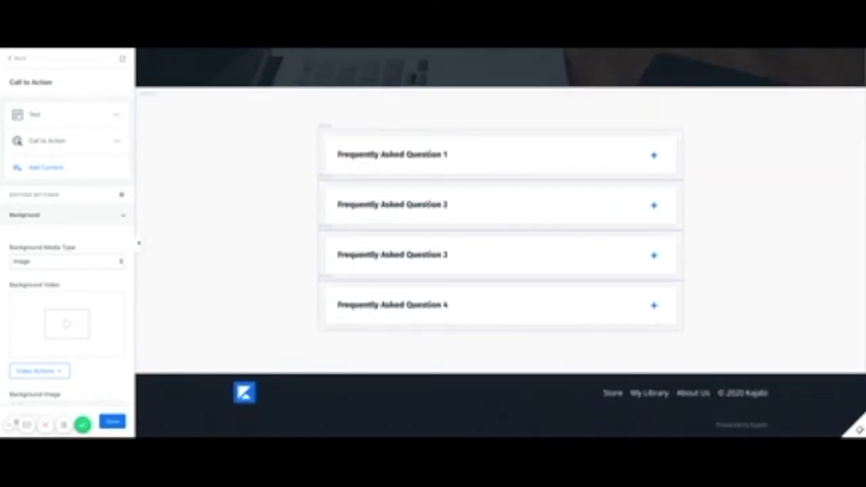
scroll(499, 242, "up", 15)
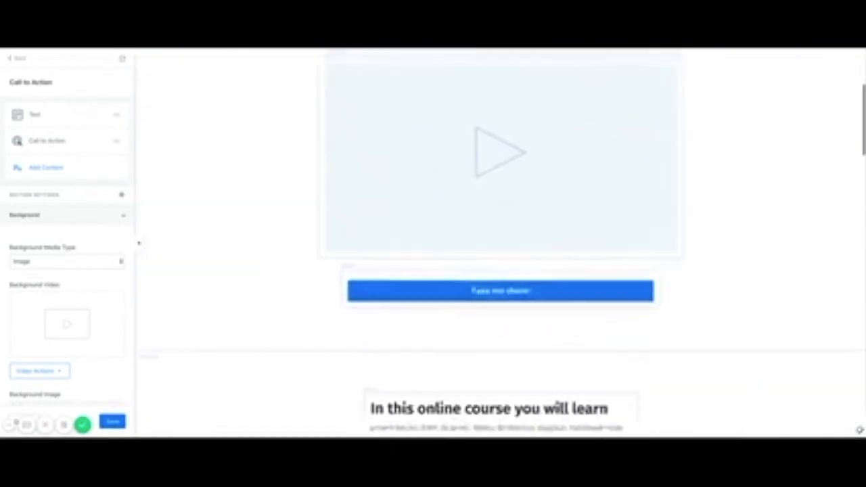
scroll(499, 242, "up", 3)
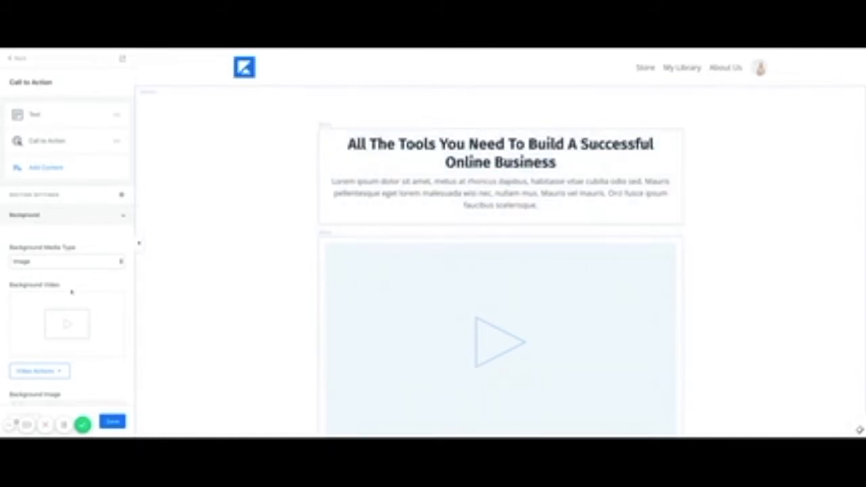
scroll(71, 292, "down", 6)
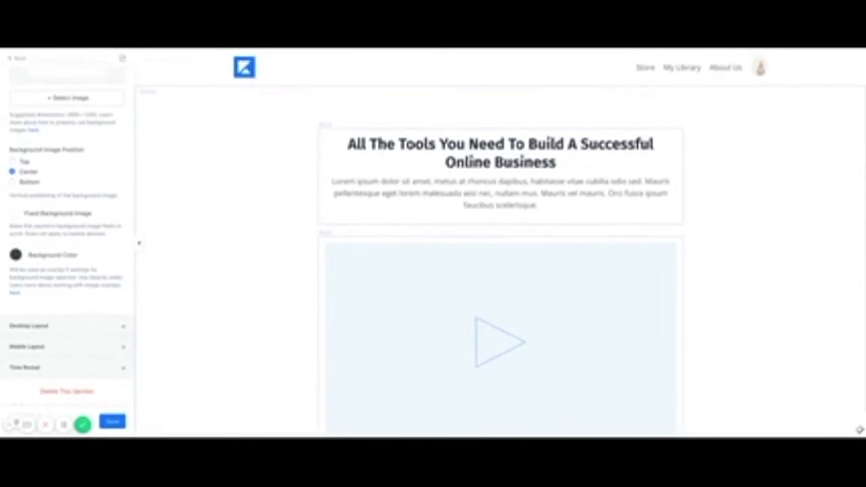
scroll(82, 254, "up", 10)
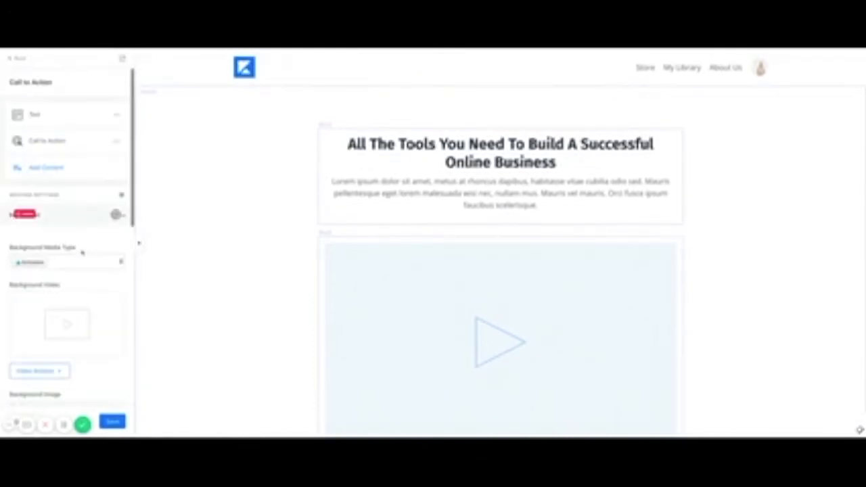
left_click(19, 60)
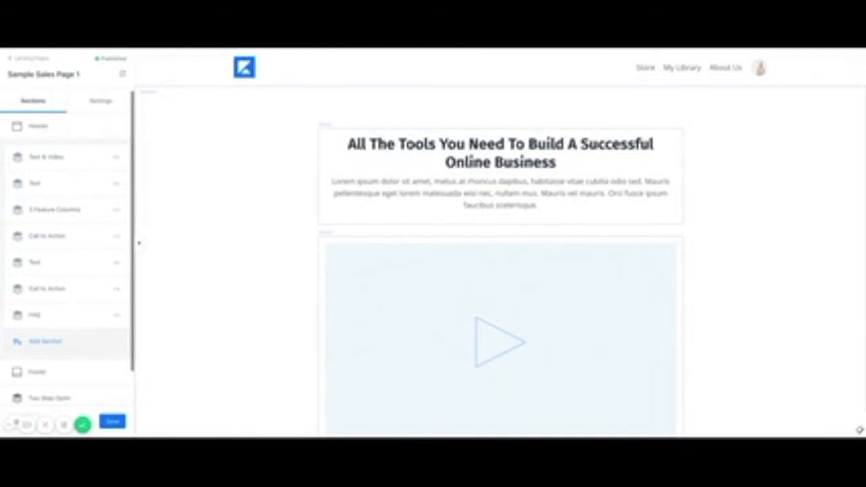
Open the Text & Video section's settings and scroll through the page preview.
left_click(235, 261)
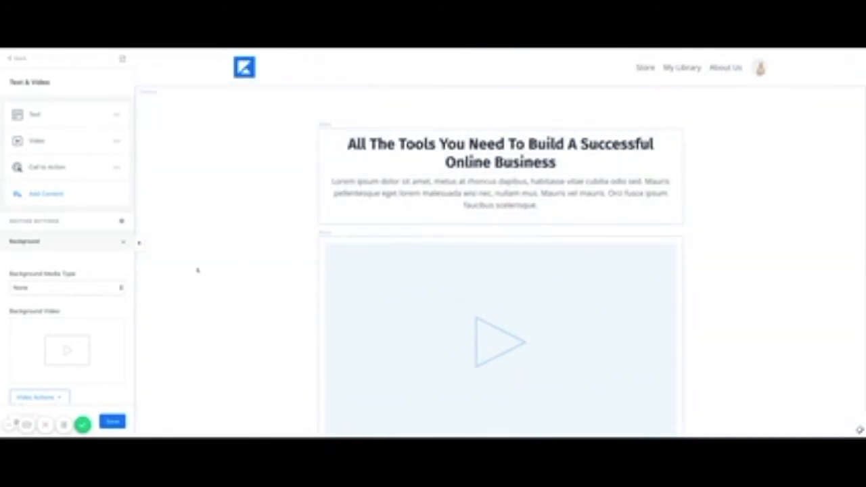
scroll(211, 325, "down", 1)
scroll(210, 326, "up", 1)
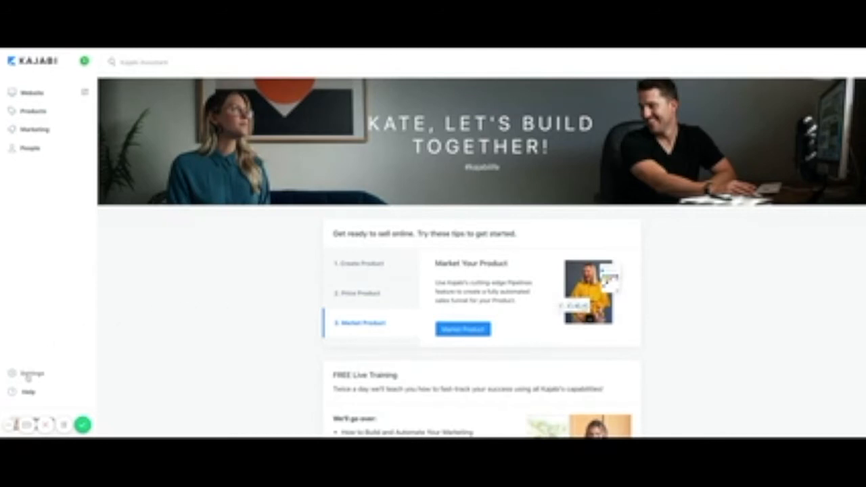
Open Settings > Email Templates and review the default templates like Member Welcome Email.
left_click(28, 376)
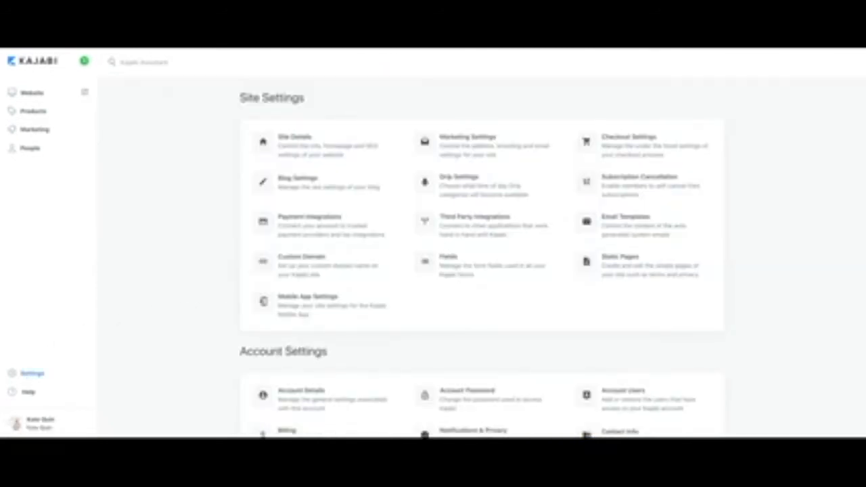
left_click(620, 229)
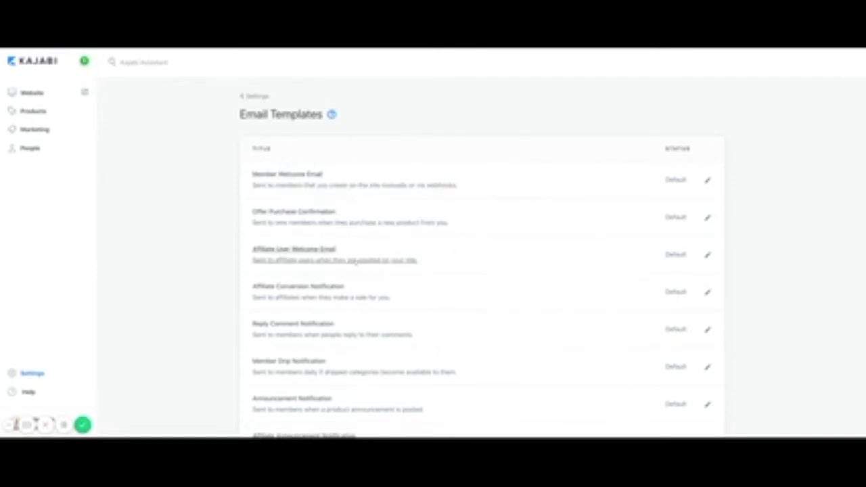
scroll(410, 294, "down", 3)
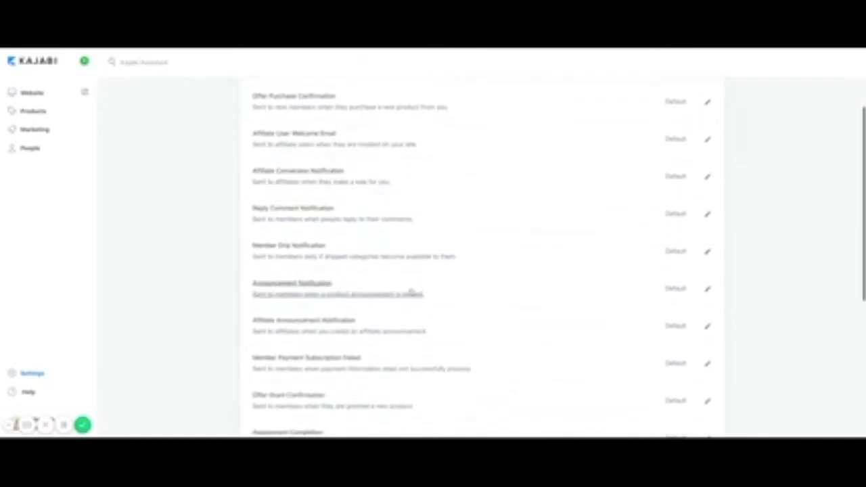
scroll(410, 307, "down", 2)
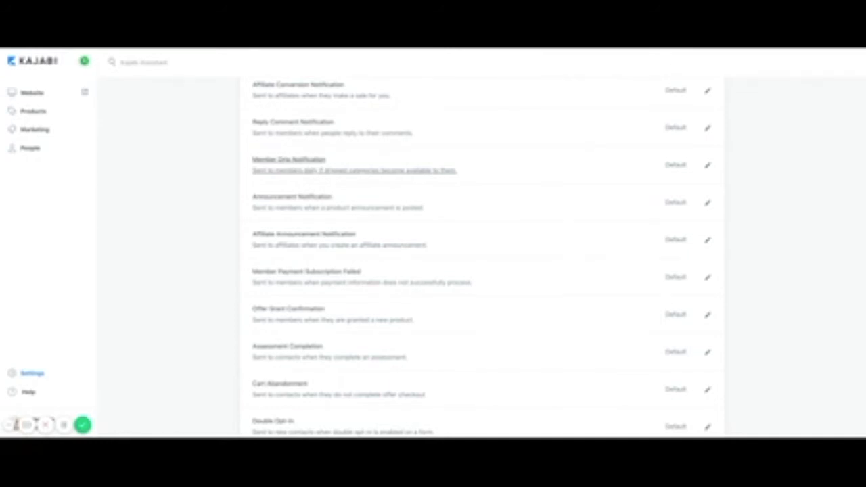
scroll(319, 247, "down", 3)
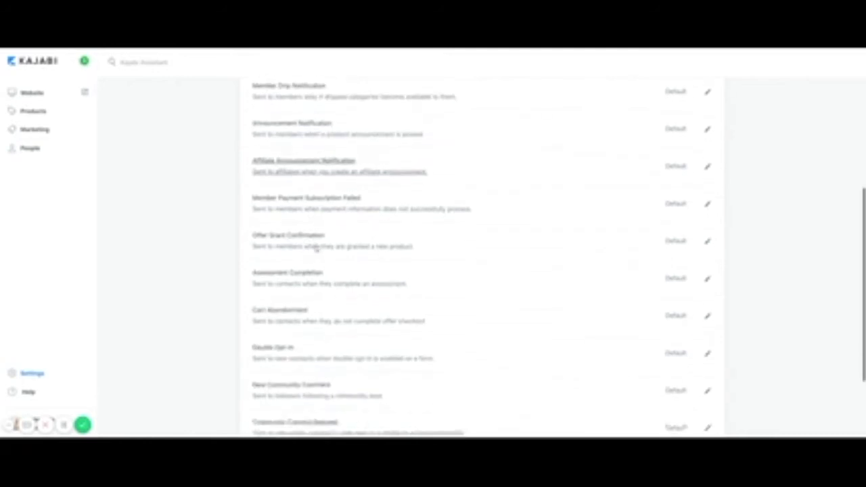
scroll(316, 249, "down", 1)
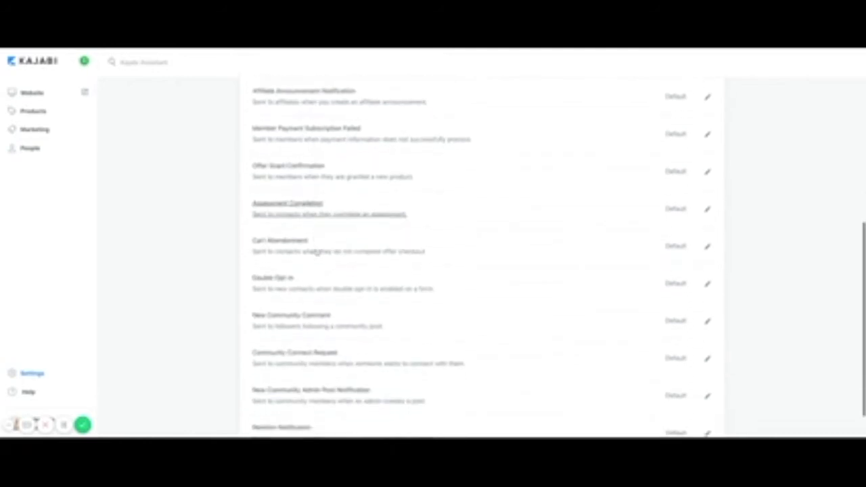
scroll(284, 287, "down", 1)
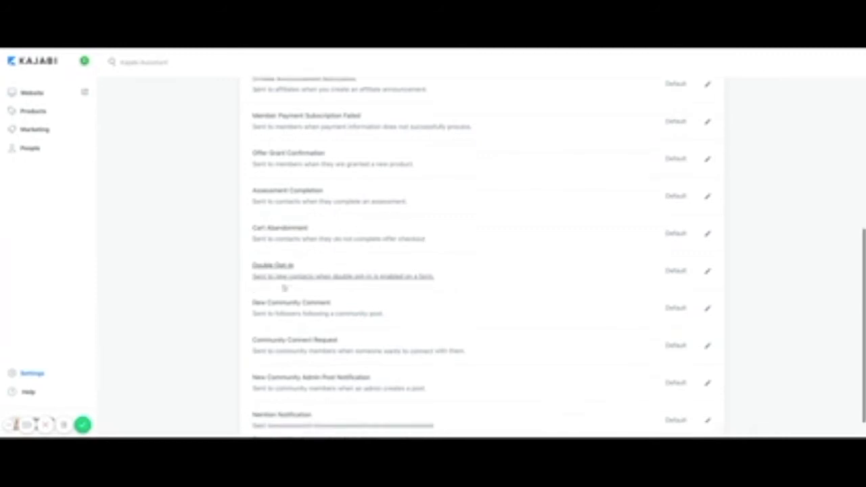
scroll(283, 287, "up", 10)
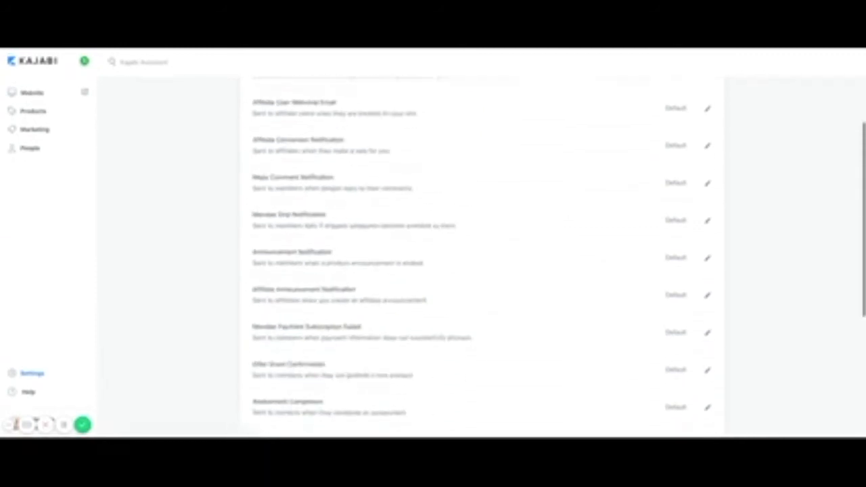
scroll(283, 291, "up", 2)
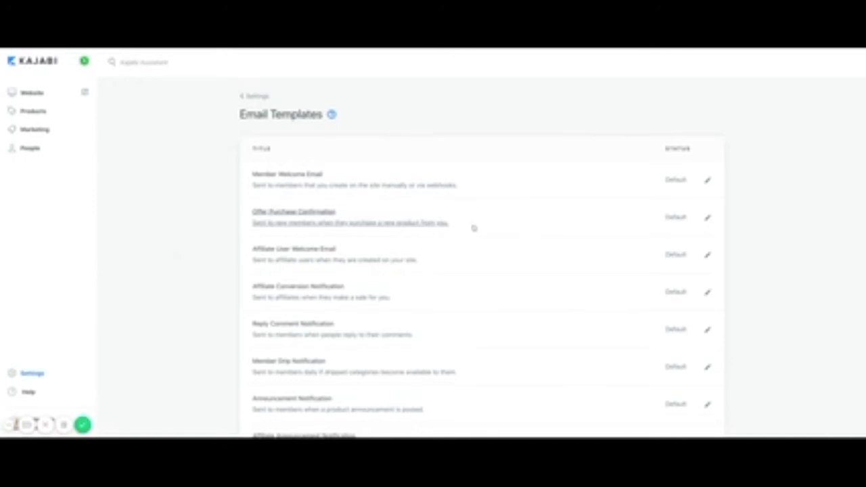
left_click(708, 182)
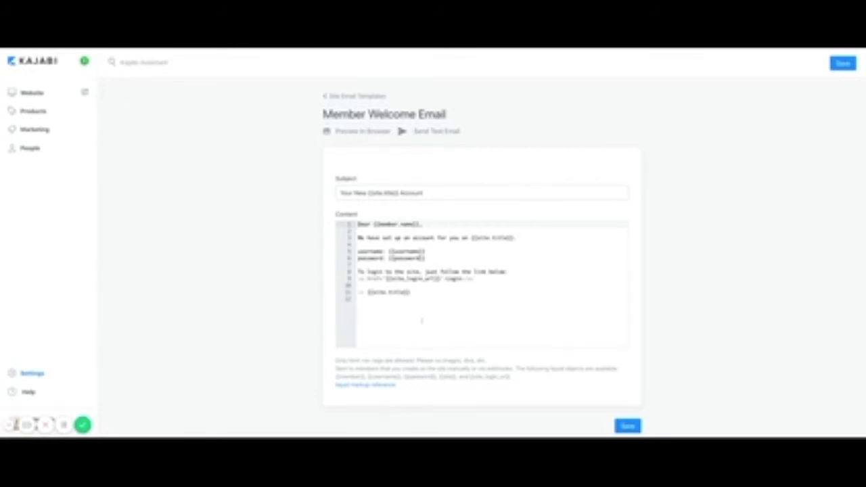
left_click(626, 428)
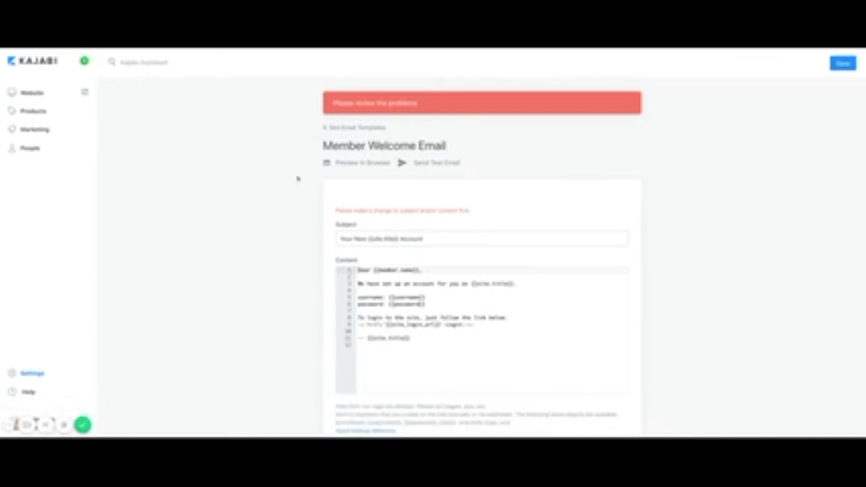
left_click(341, 128)
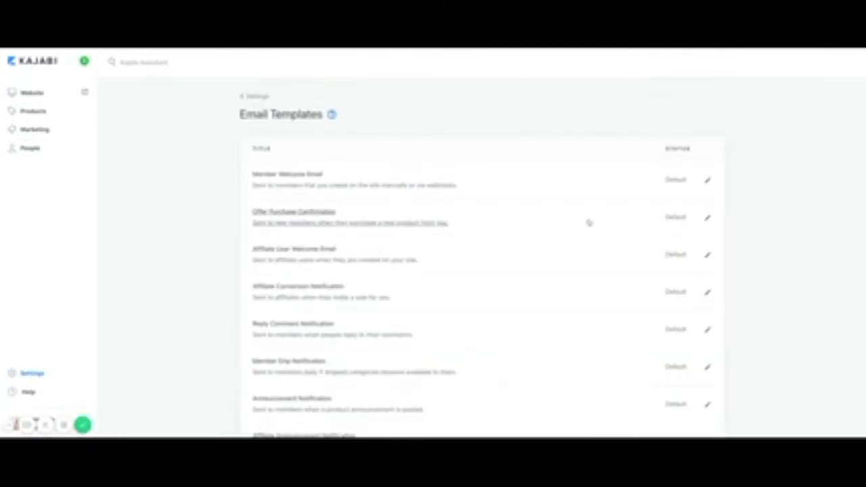
left_click(708, 219)
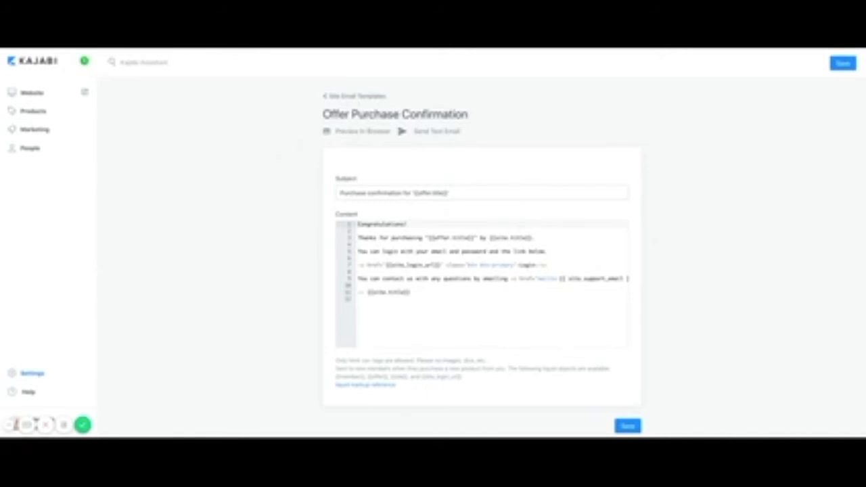
left_click(356, 96)
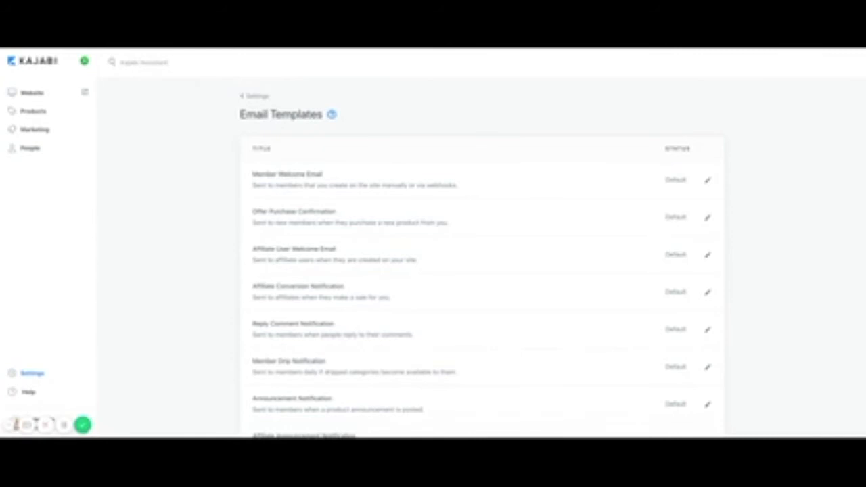
Go from the dashboard to Products > Offers to see the Test Online Course offer.
scroll(370, 309, "down", 6)
scroll(370, 309, "up", 7)
left_click(82, 426)
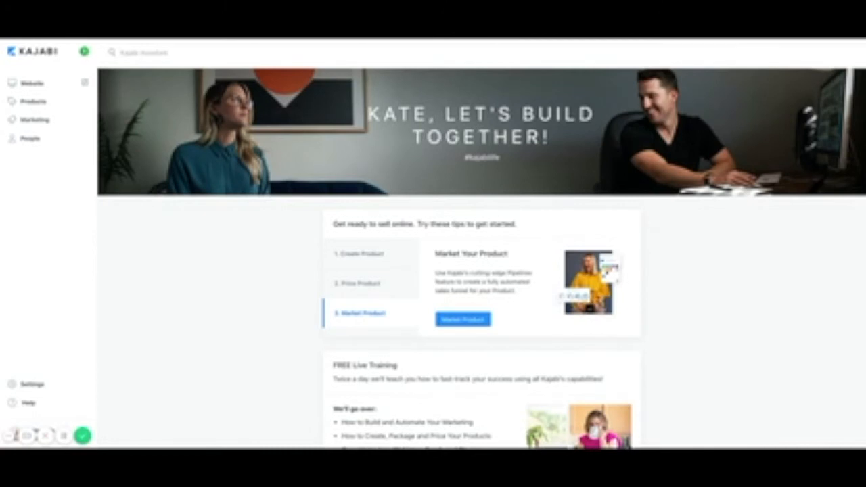
left_click(33, 103)
left_click(29, 129)
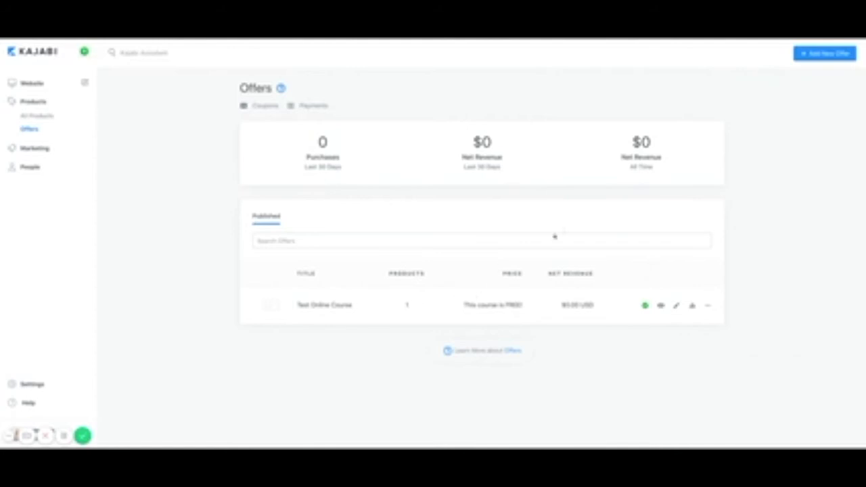
Edit the Test Online Course offer, trying the third-party email and reminder options without changes.
left_click(677, 306)
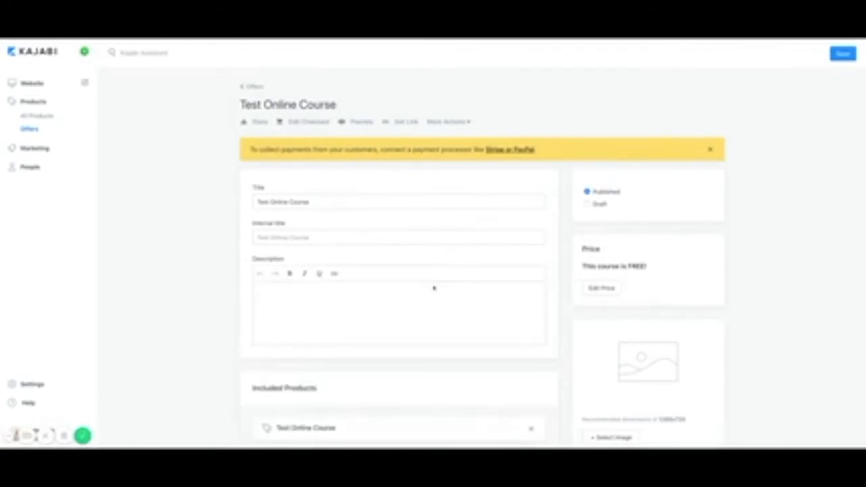
scroll(433, 334, "down", 5)
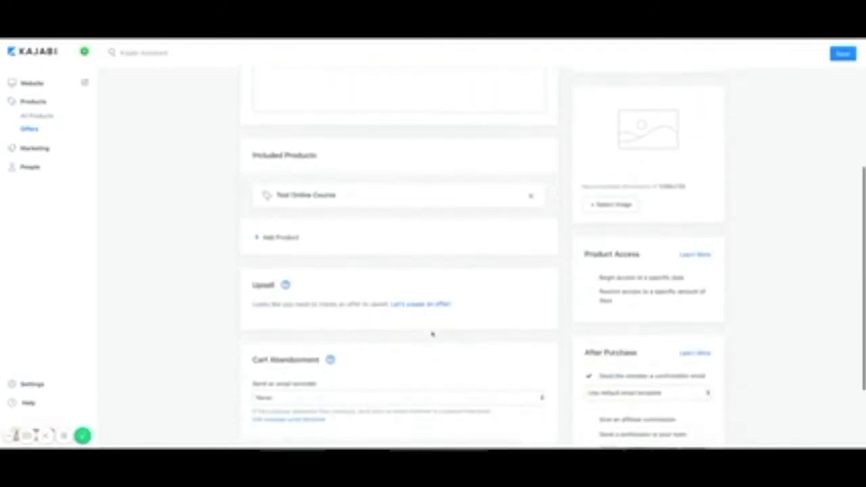
scroll(432, 333, "down", 3)
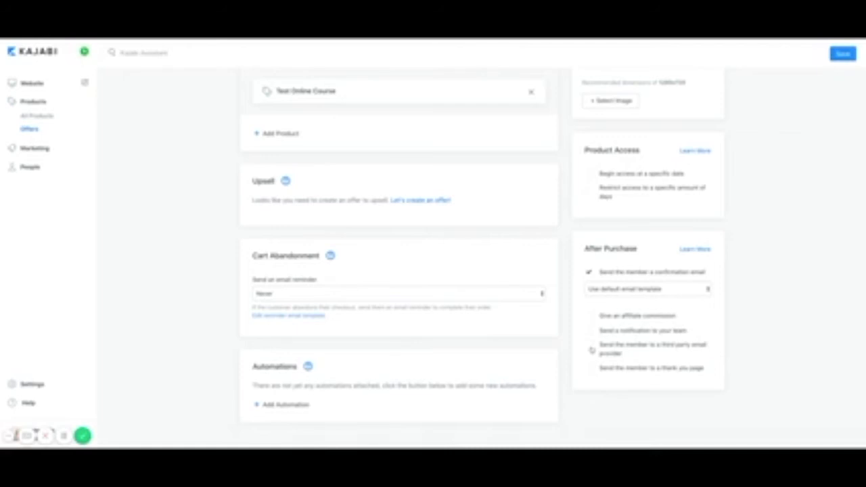
left_click(639, 347)
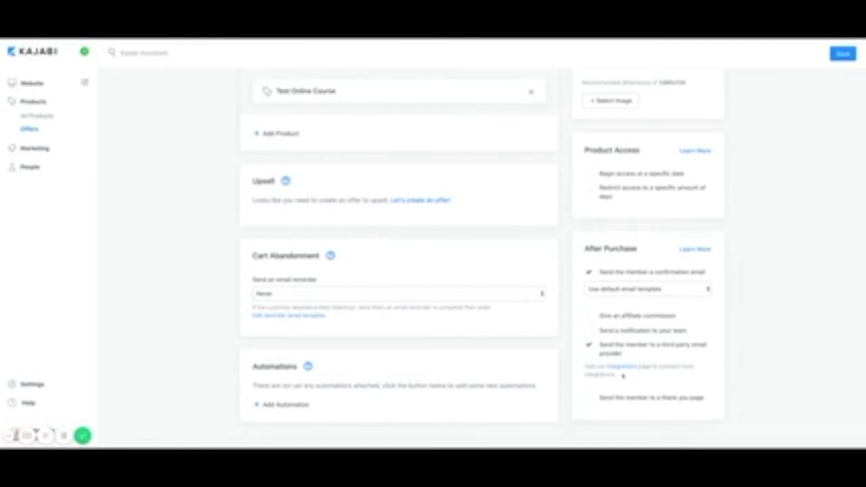
left_click(589, 347)
left_click(341, 294)
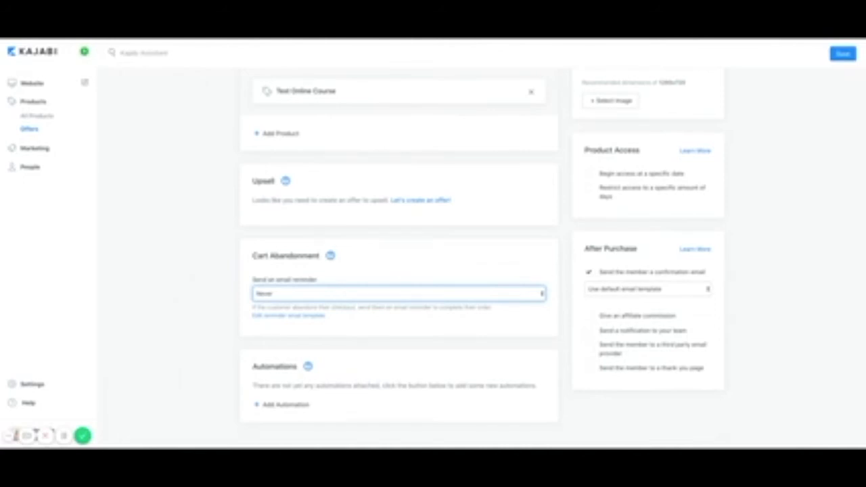
scroll(441, 284, "up", 1)
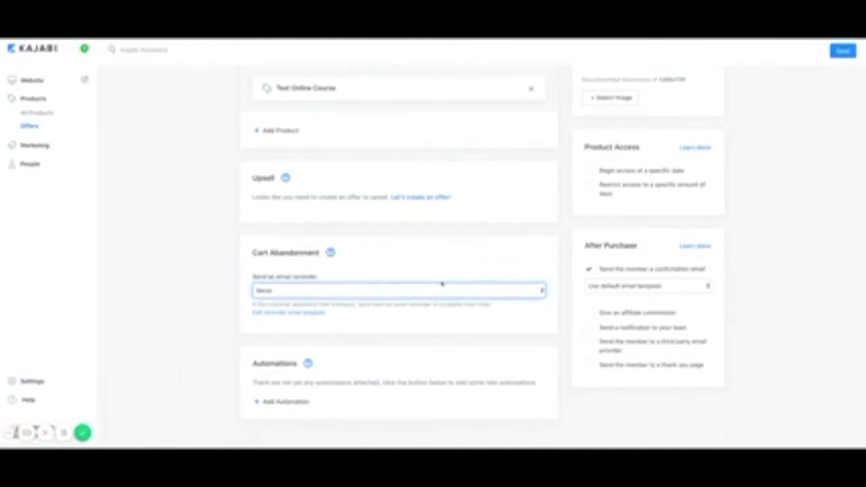
scroll(441, 284, "up", 10)
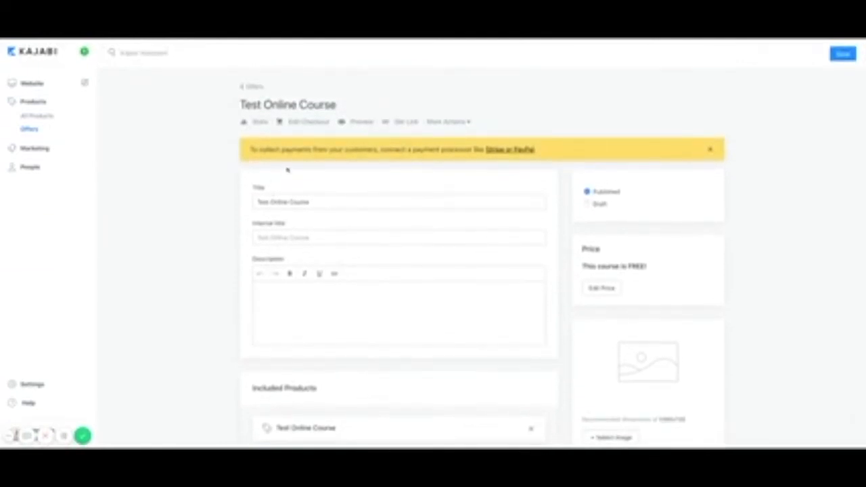
Open the Test Online Course checkout customizer at its Offer Details settings.
left_click(303, 123)
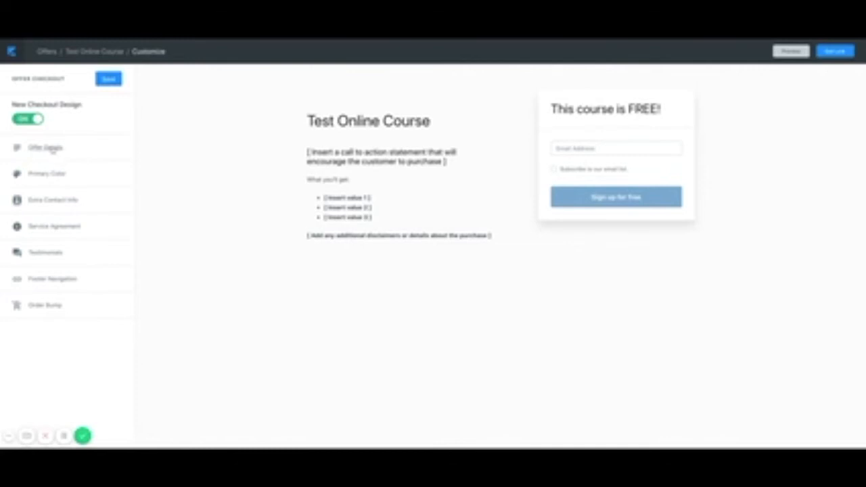
left_click(57, 150)
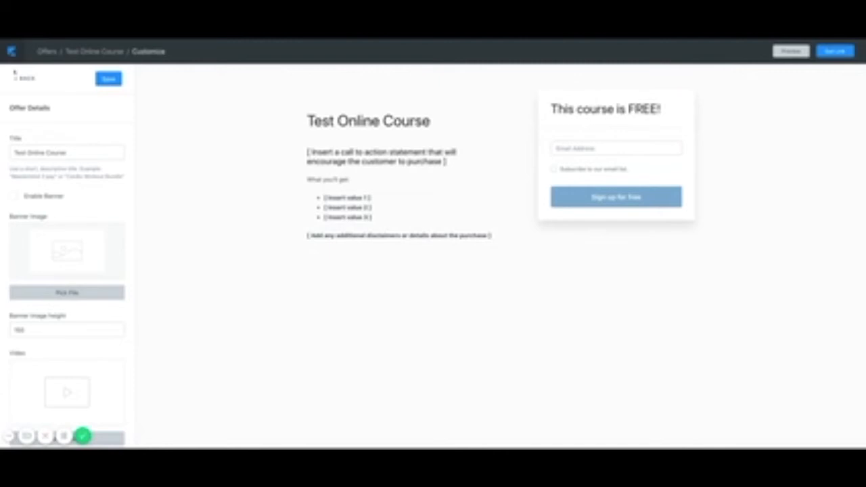
Enable the banner in the checkout's Offer Details and save.
left_click(20, 79)
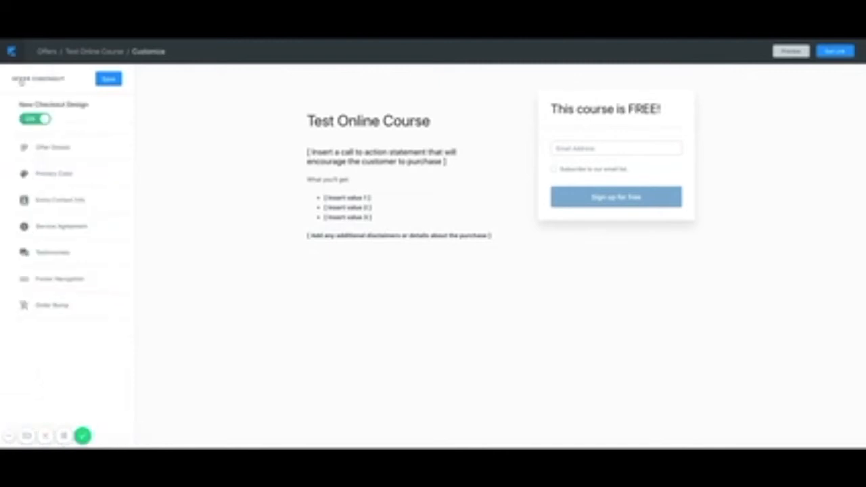
left_click(51, 150)
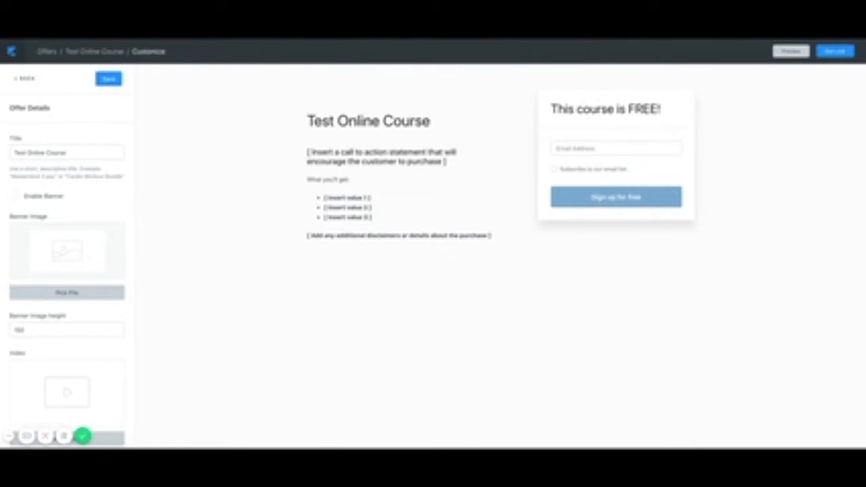
left_click(15, 196)
left_click(106, 80)
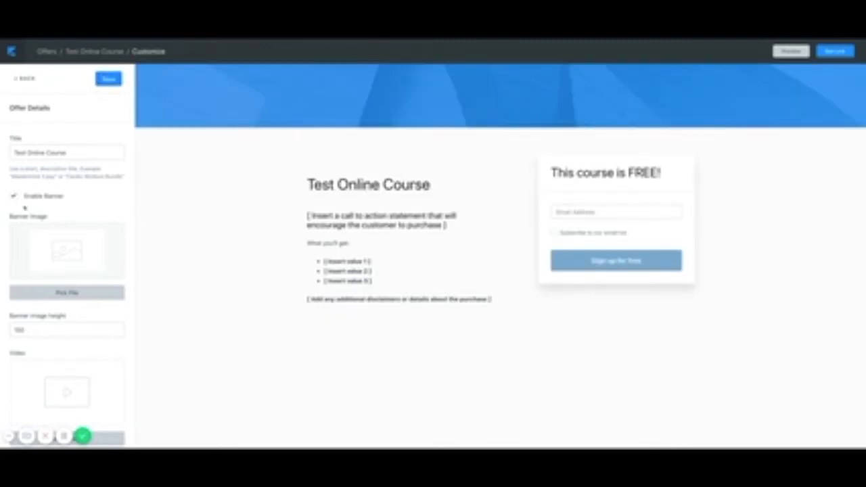
Review the Video, Image and Checkout copy fields, then return to the main checkout settings.
mouse_move(538, 103)
scroll(70, 285, "down", 3)
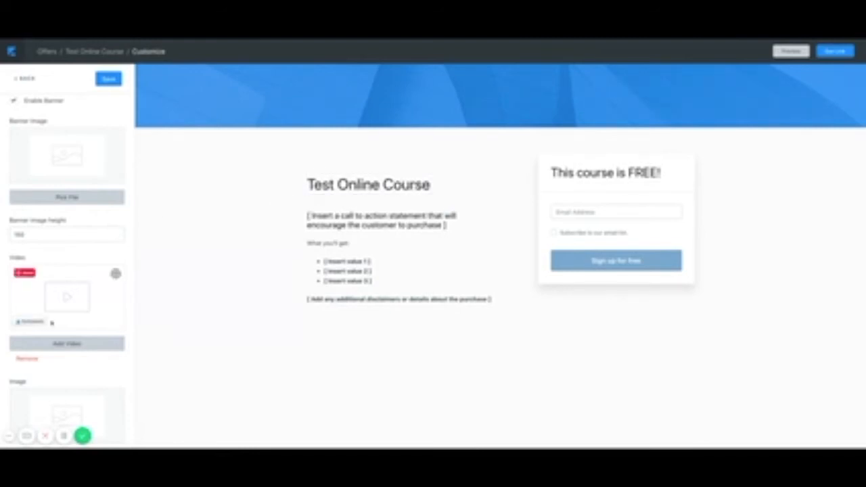
scroll(51, 325, "down", 4)
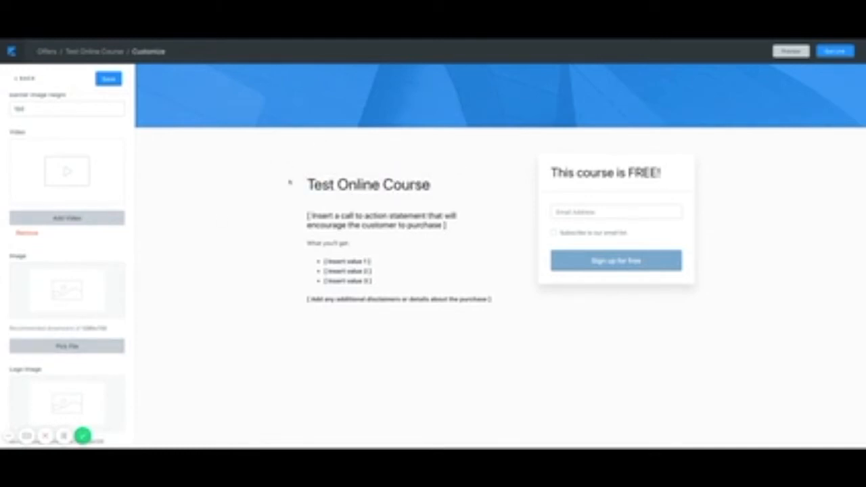
scroll(70, 316, "down", 3)
scroll(70, 315, "down", 5)
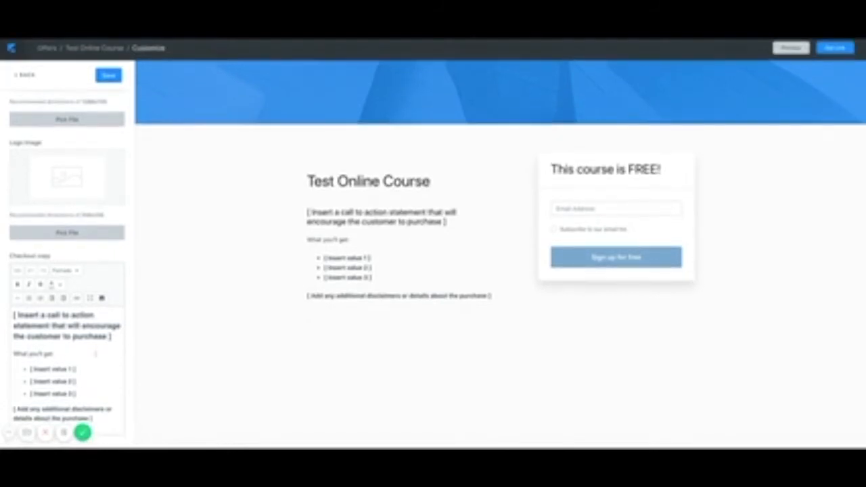
mouse_move(396, 275)
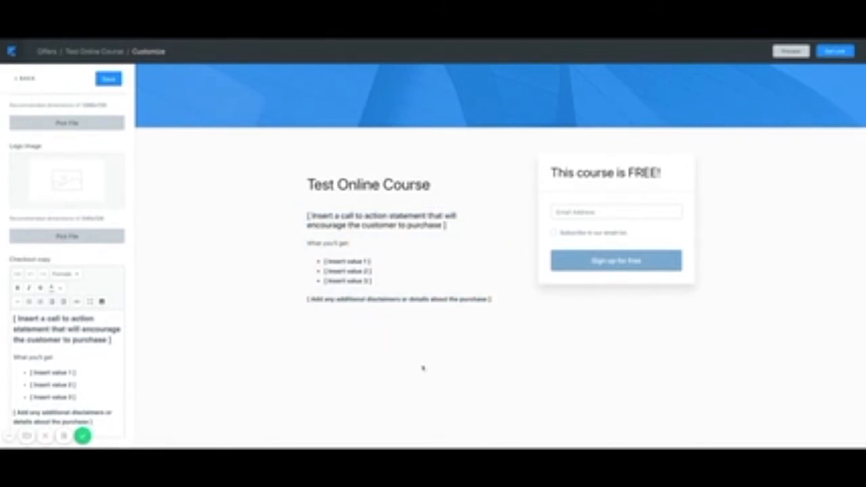
scroll(404, 408, "down", 1)
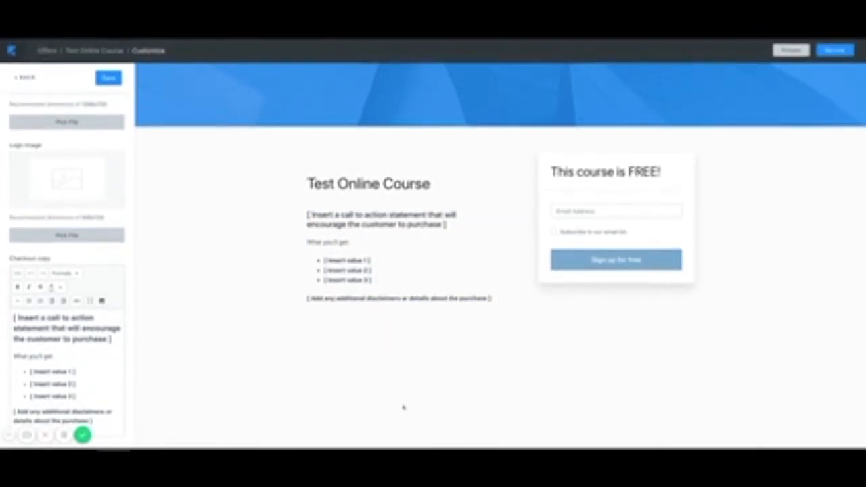
scroll(89, 296, "up", 10)
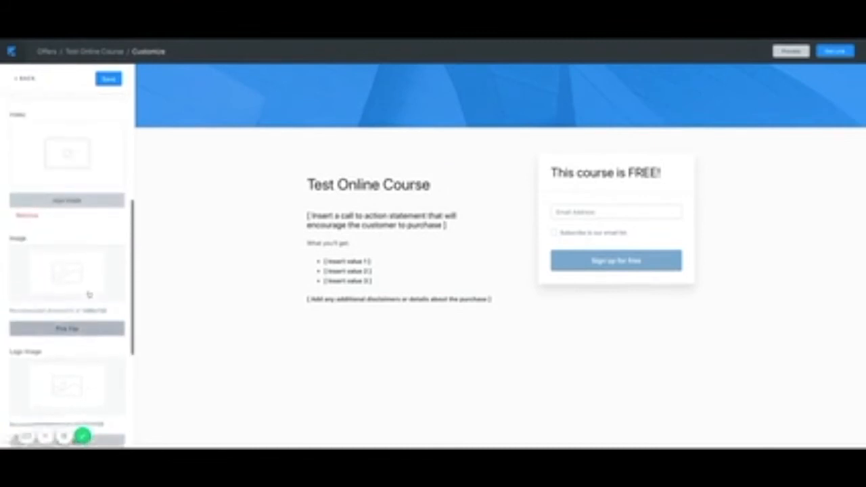
left_click(29, 79)
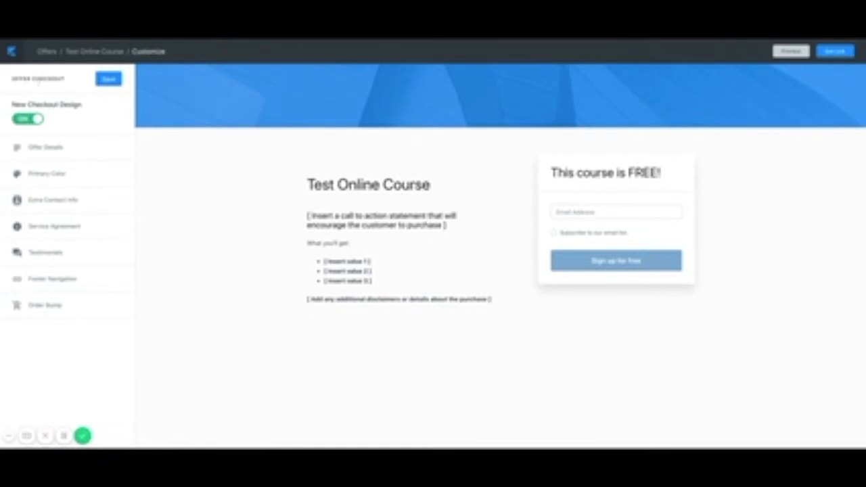
Review the checkout's Primary Color, Extra Contact Info and Testimonials settings, starting a new testimonial.
left_click(36, 175)
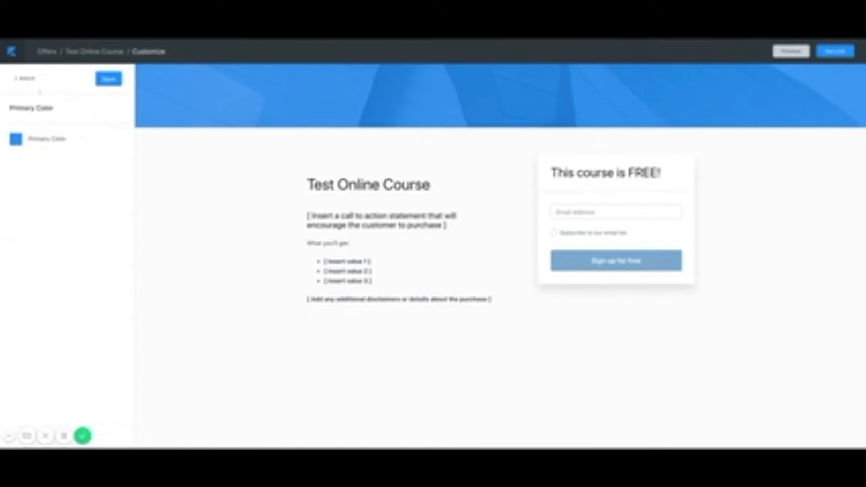
left_click(23, 84)
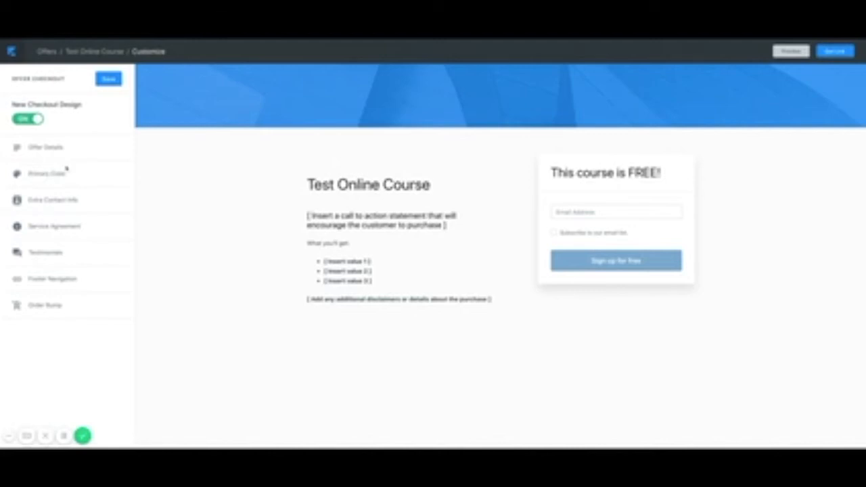
left_click(51, 201)
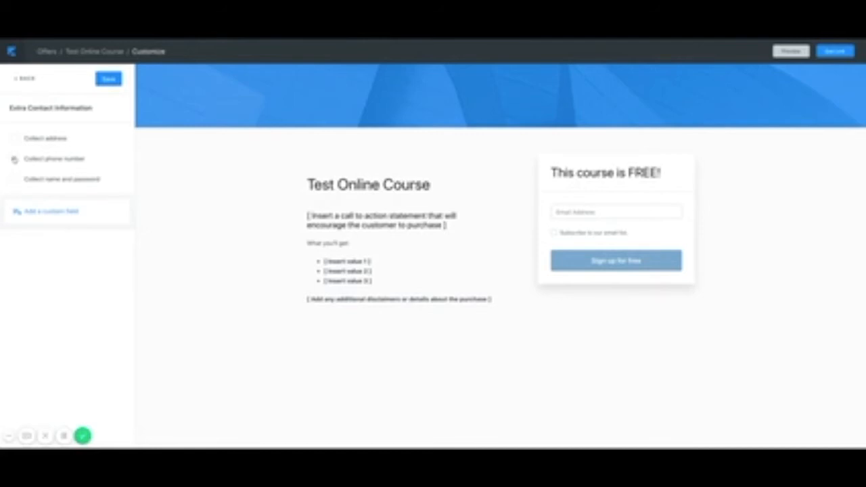
left_click(22, 81)
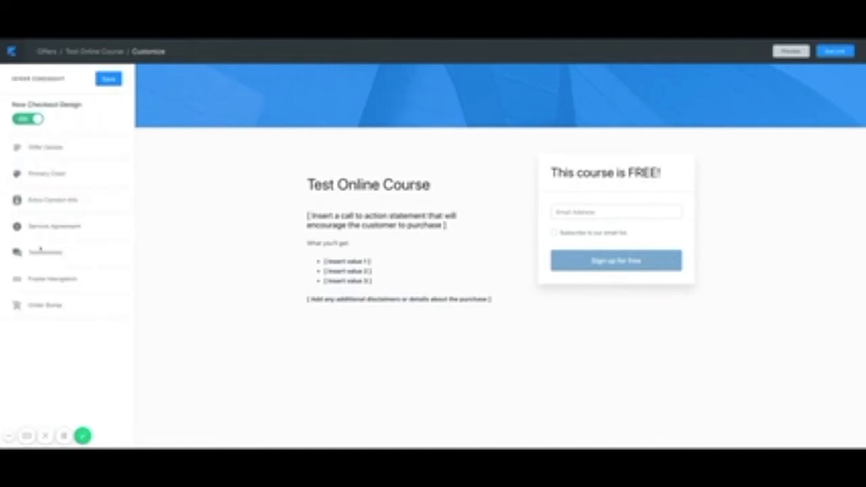
left_click(42, 254)
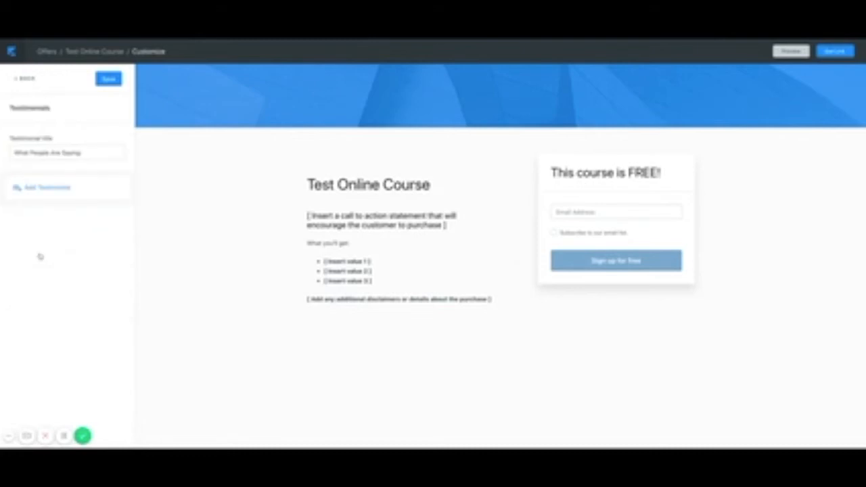
left_click(35, 192)
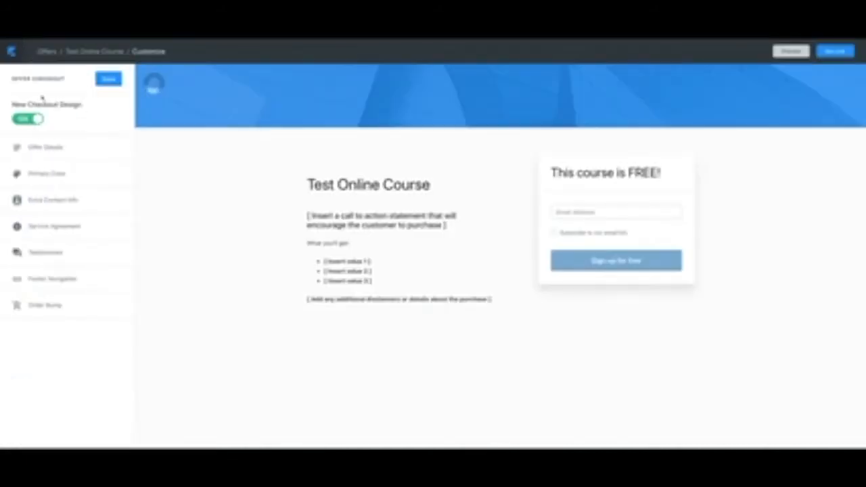
Check the Order Bump settings, save the checkout, and bring up its shareable link.
left_click(43, 307)
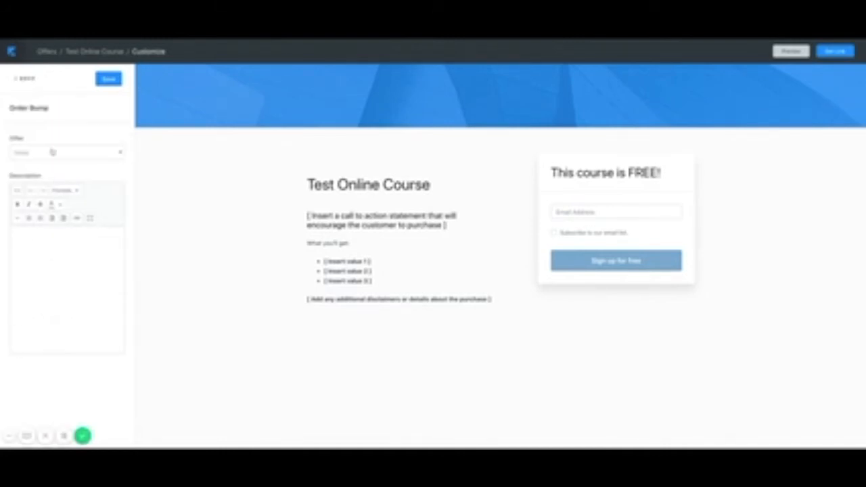
left_click(26, 79)
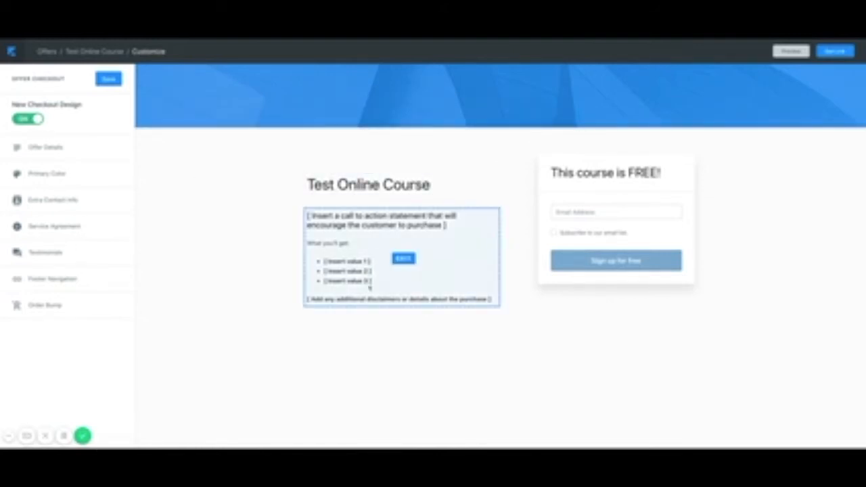
left_click(109, 80)
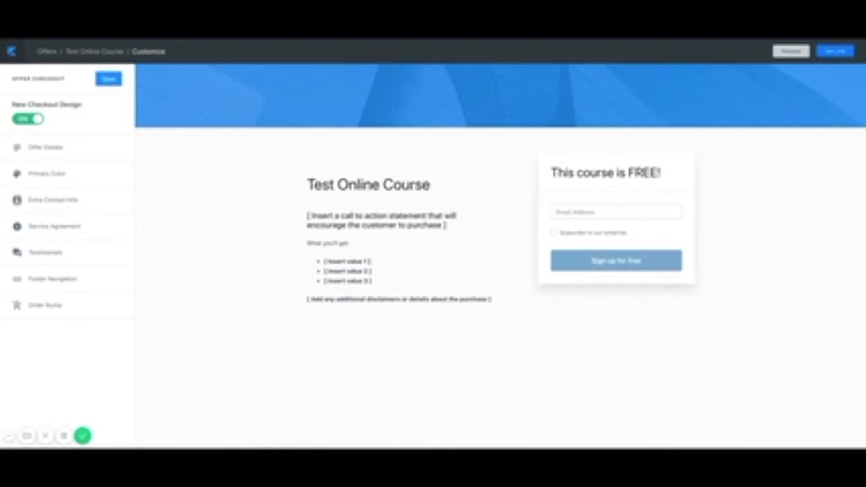
left_click(836, 51)
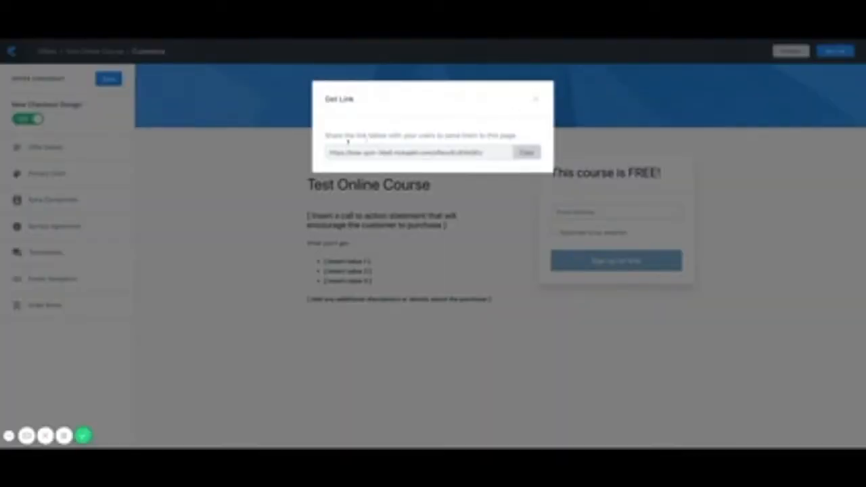
Copy the checkout page link, close the share window, and return to the Offers list.
left_click(527, 152)
left_click(536, 100)
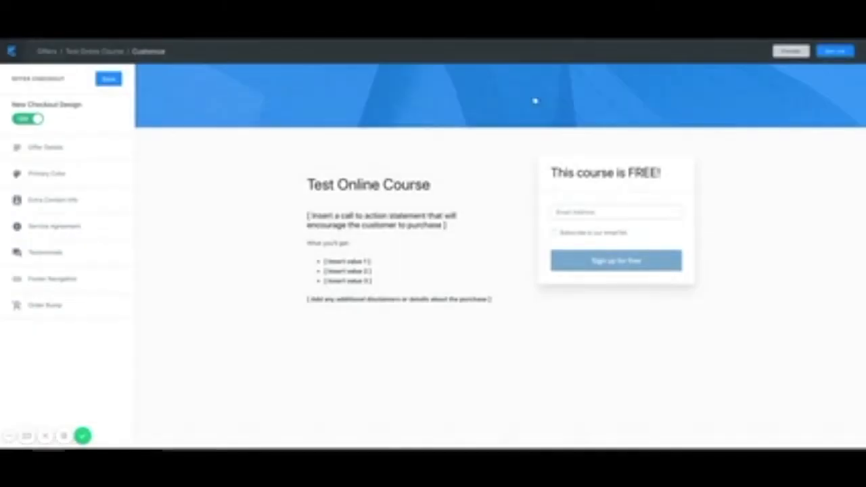
mouse_move(353, 251)
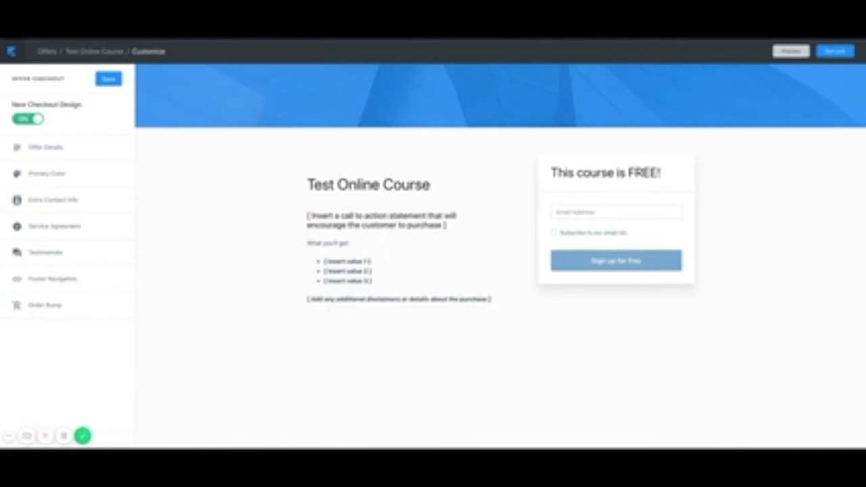
left_click(46, 52)
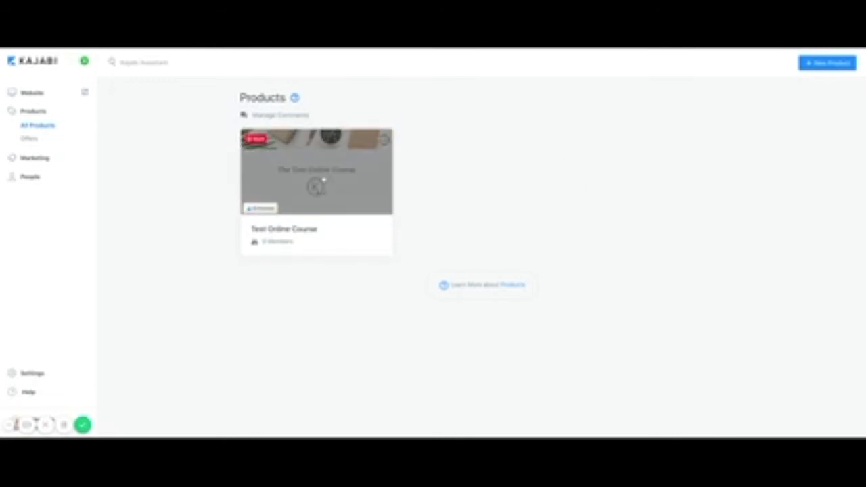
Open the Test Online Course product and its Theme page showing the Premier Product theme.
left_click(324, 180)
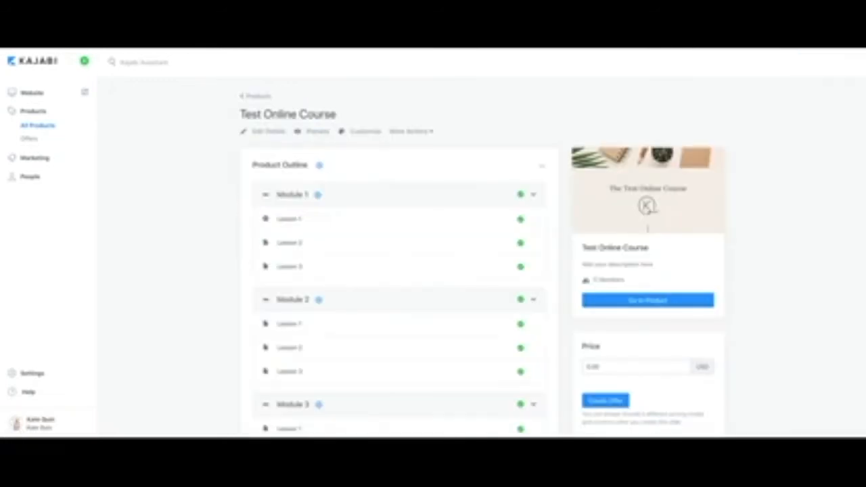
left_click(364, 133)
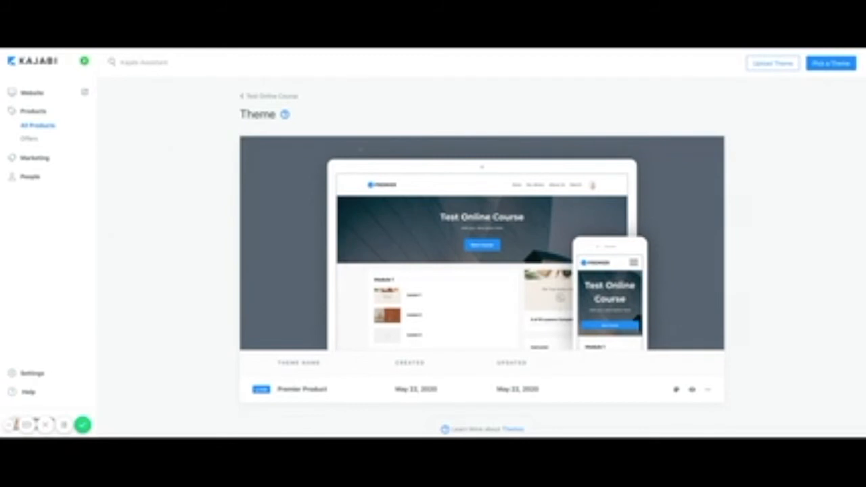
mouse_move(304, 336)
Browse the other available themes, then return to the course's Theme page.
left_click(830, 65)
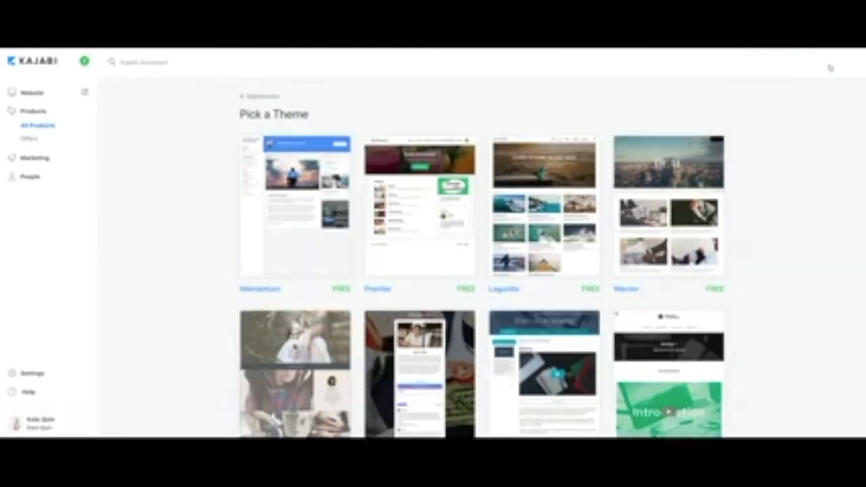
scroll(562, 301, "down", 3)
scroll(555, 307, "down", 1)
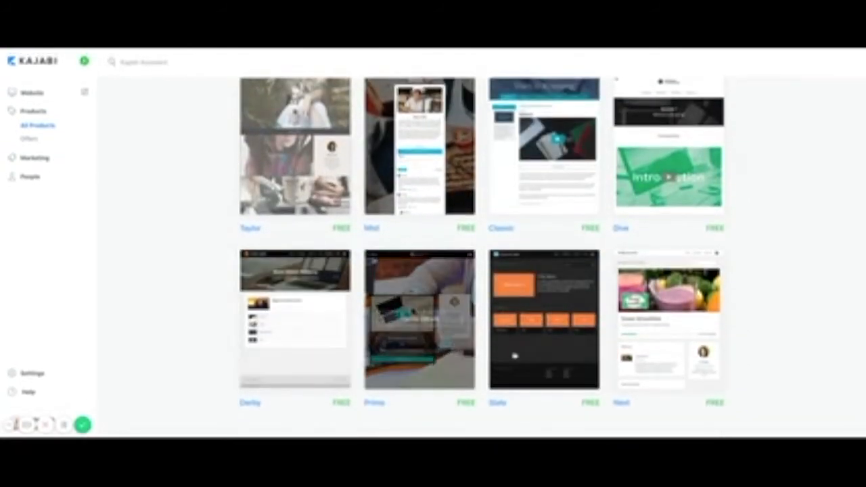
scroll(644, 350, "up", 3)
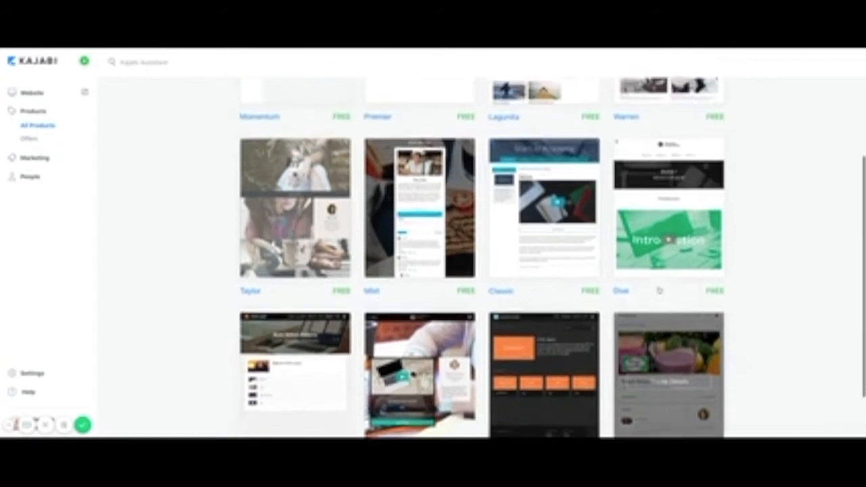
scroll(660, 289, "up", 1)
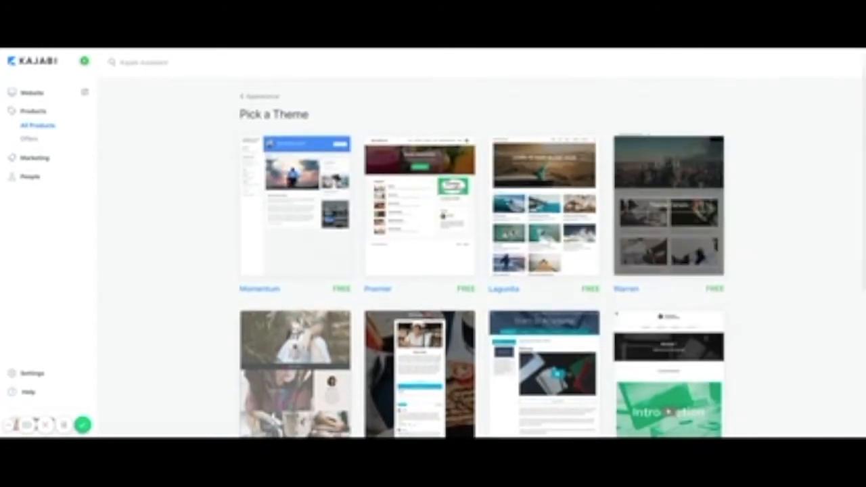
left_click(266, 97)
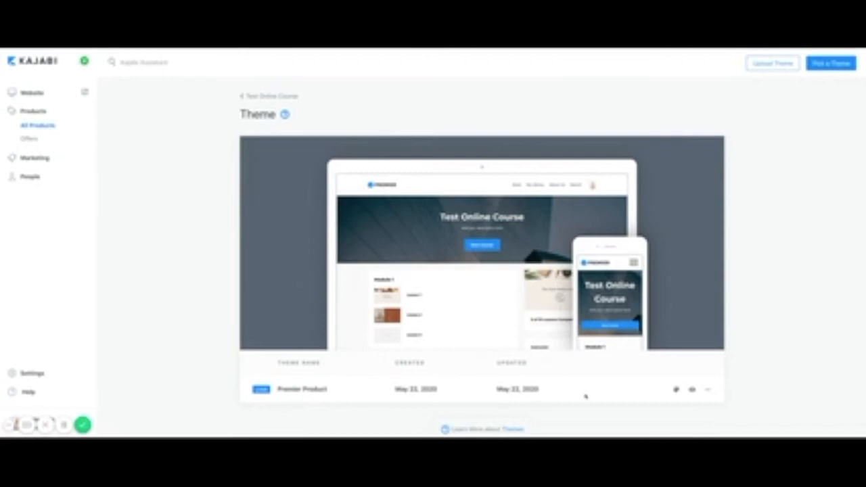
Open the Premier Product theme editor and look over the course page's hero and modules.
left_click(677, 390)
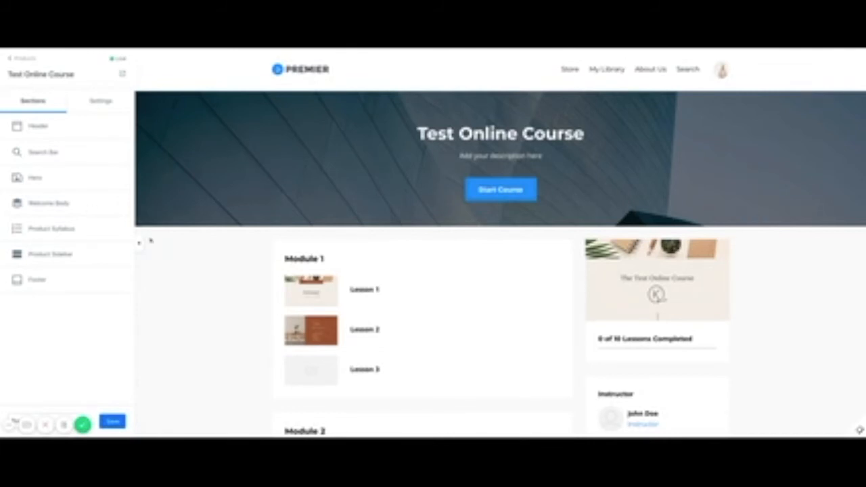
scroll(179, 322, "down", 7)
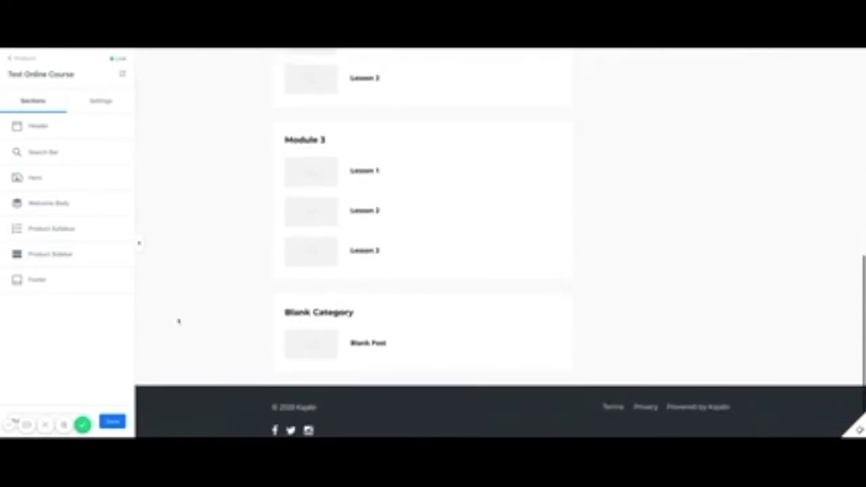
scroll(179, 322, "up", 3)
scroll(420, 271, "up", 5)
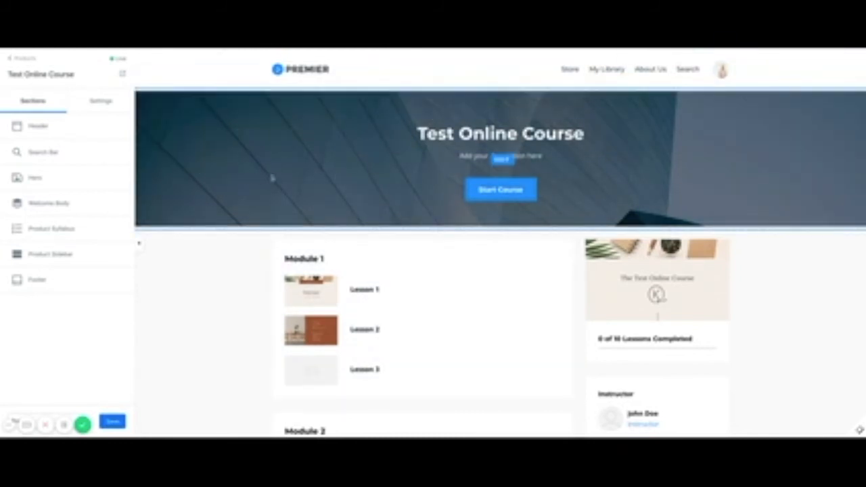
Glance at the hero banner settings, then open the Header section's logo settings.
left_click(333, 140)
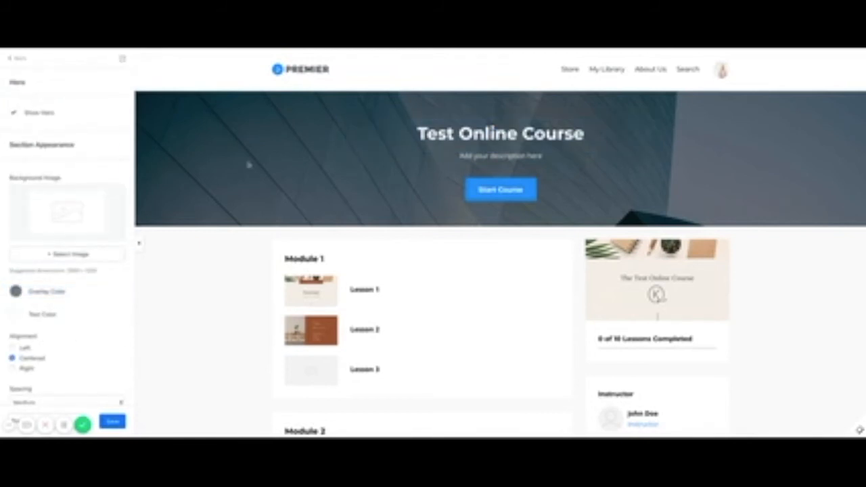
scroll(30, 348, "down", 3)
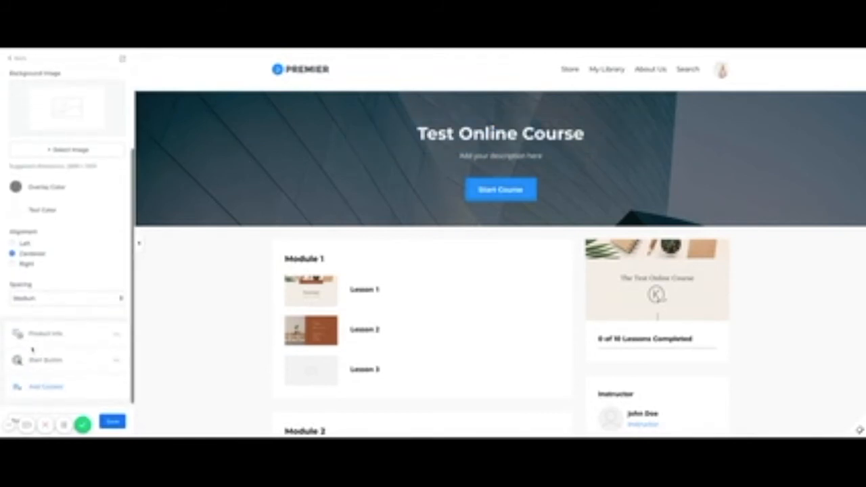
scroll(32, 350, "up", 3)
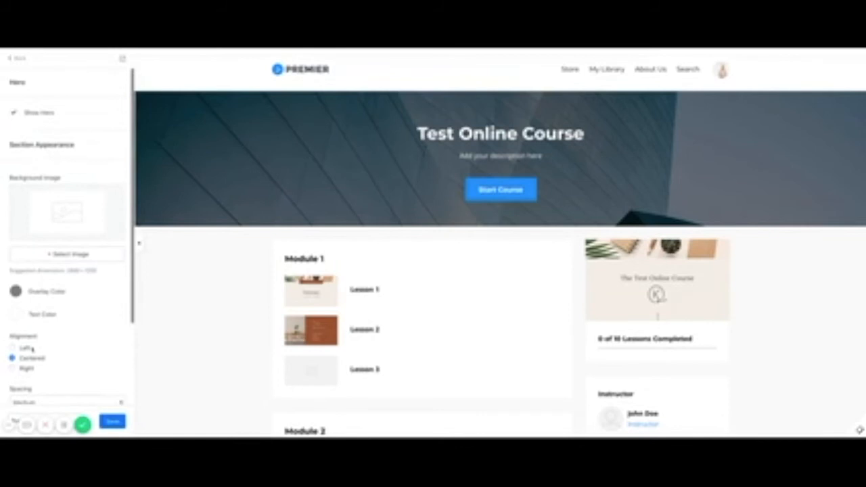
left_click(20, 60)
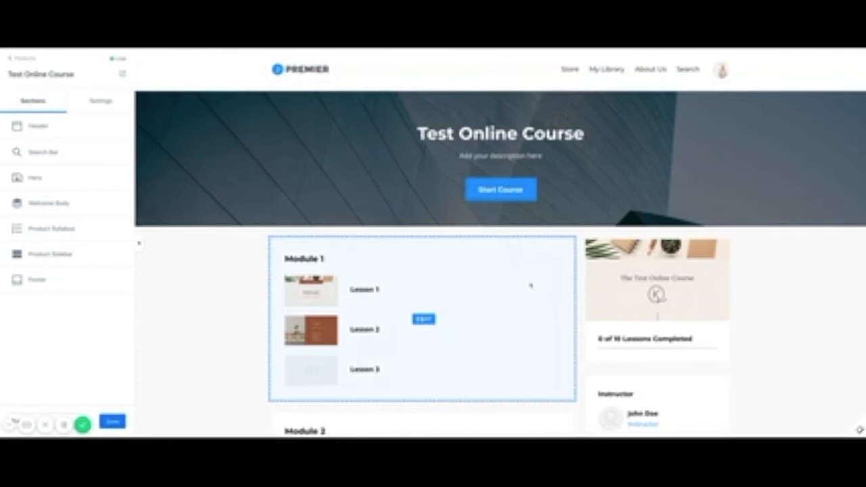
scroll(532, 284, "down", 5)
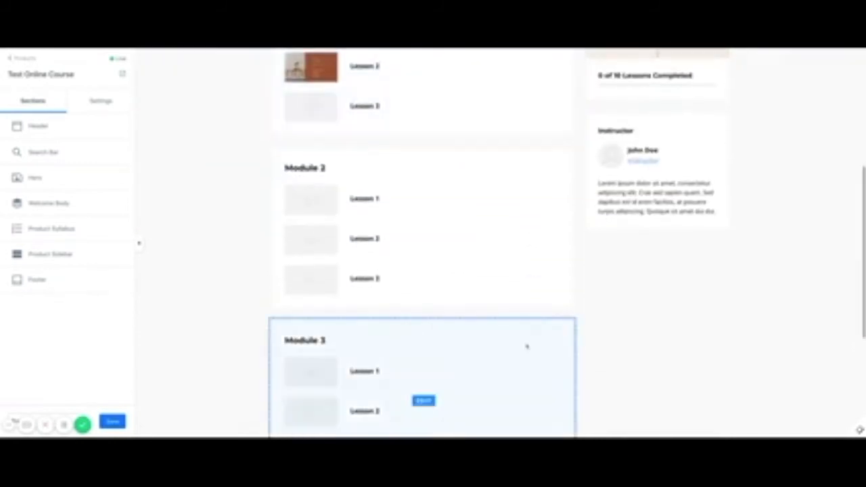
scroll(526, 348, "down", 2)
scroll(526, 348, "up", 7)
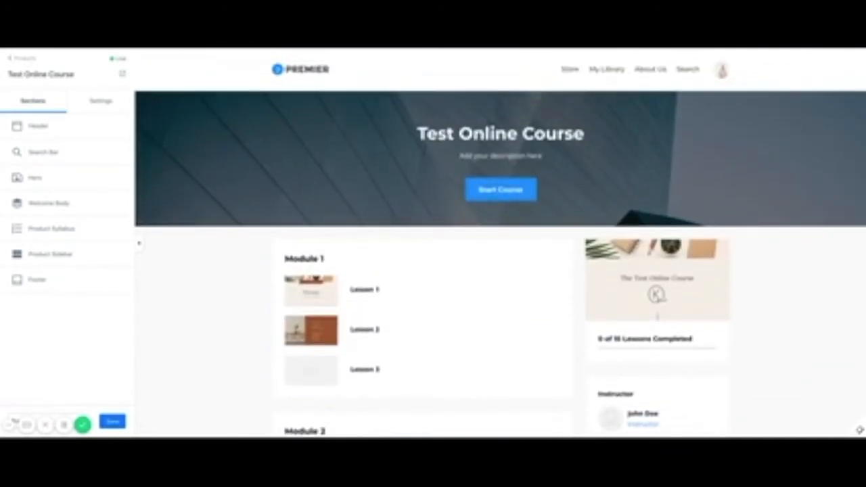
left_click(302, 70)
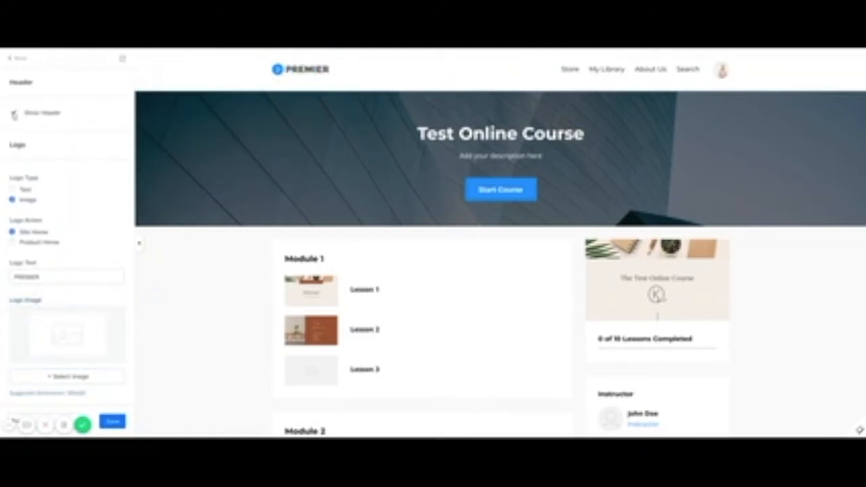
left_click(14, 113)
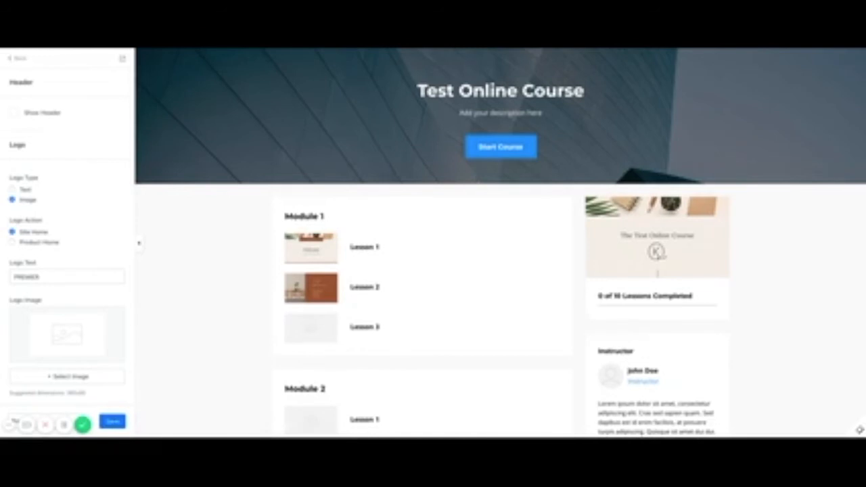
left_click(13, 113)
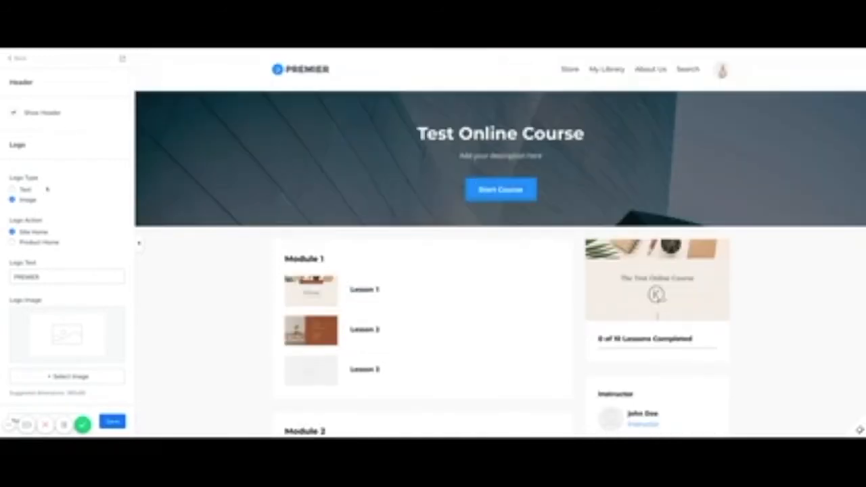
left_click(12, 190)
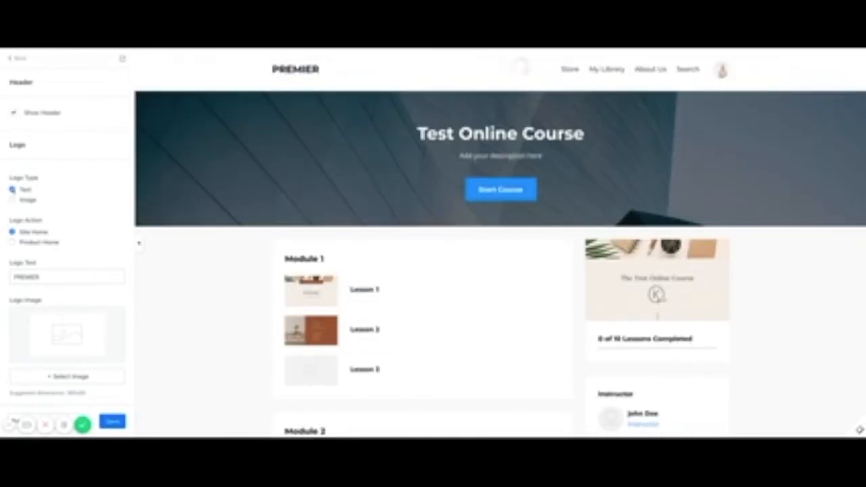
left_click(12, 201)
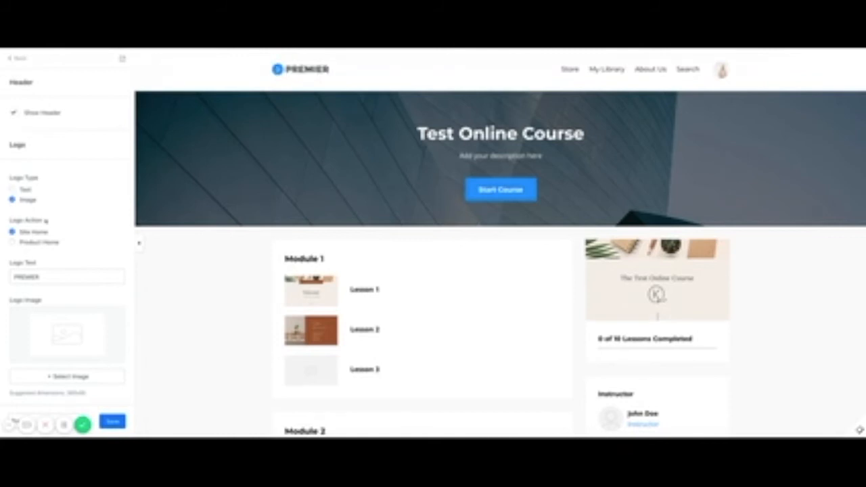
scroll(53, 227, "down", 1)
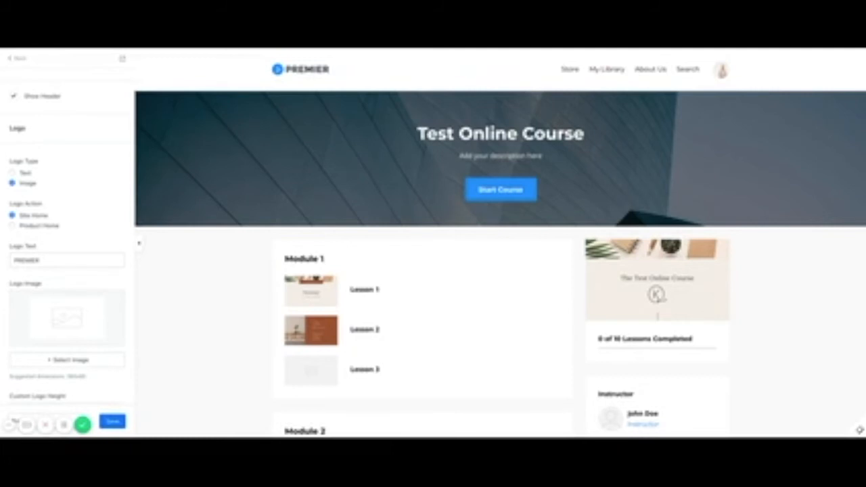
scroll(54, 225, "down", 2)
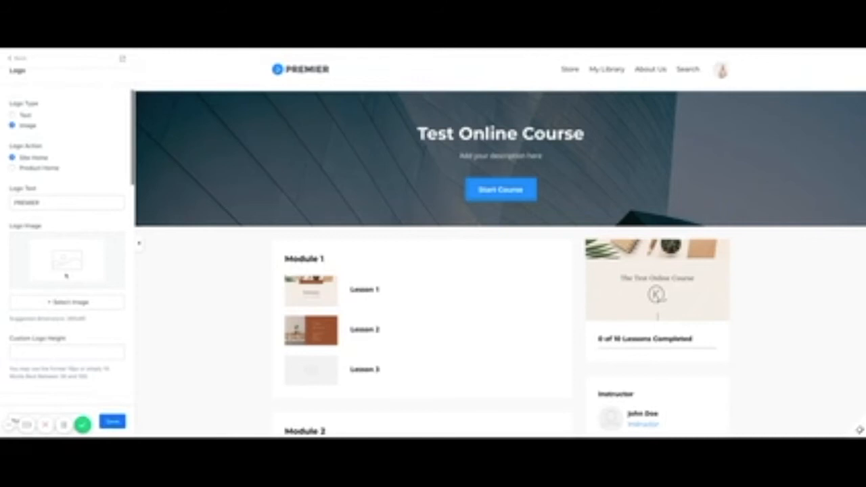
scroll(67, 276, "down", 5)
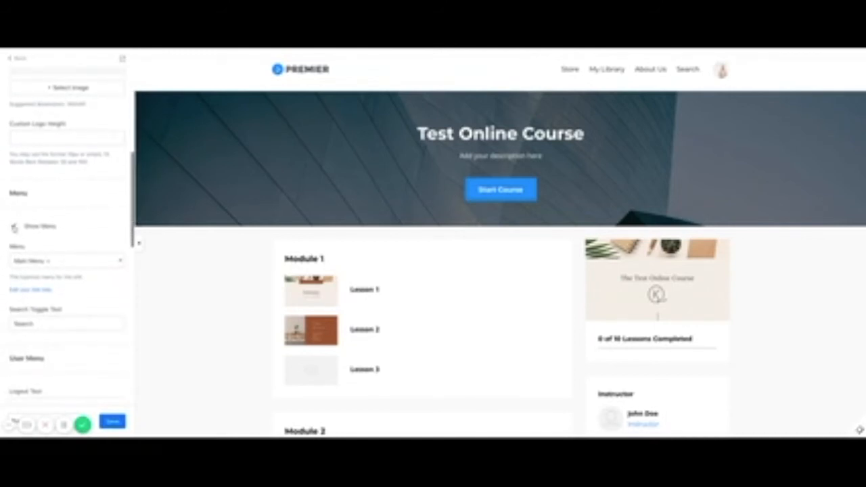
left_click(15, 228)
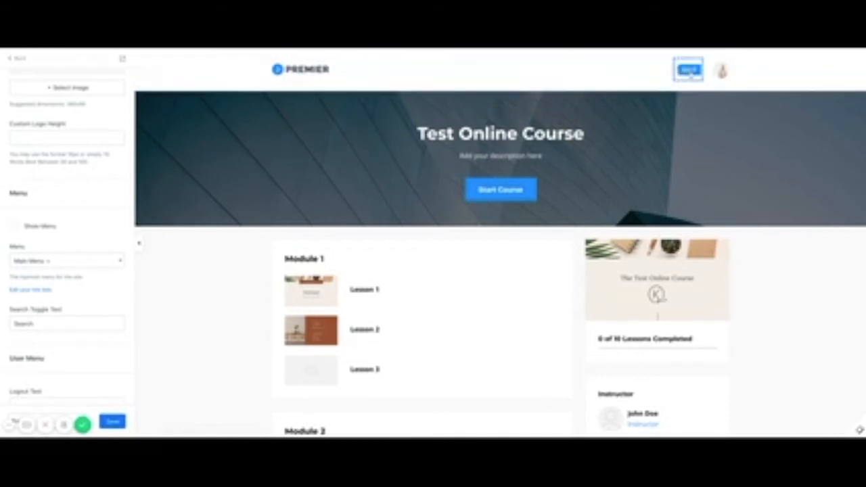
left_click(14, 228)
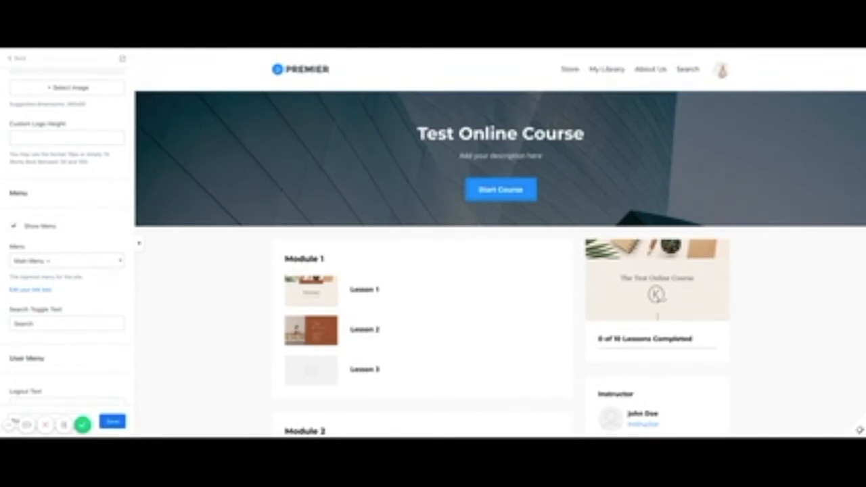
scroll(102, 235, "down", 1)
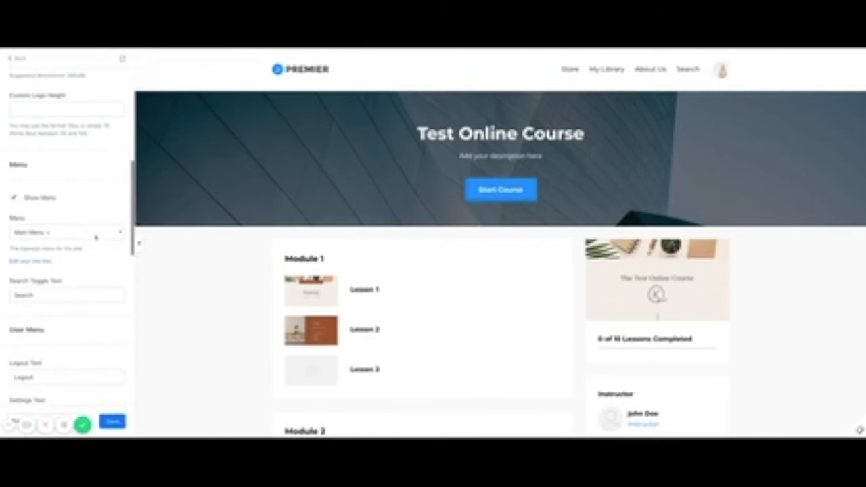
left_click(120, 235)
left_click(120, 235)
scroll(89, 290, "down", 6)
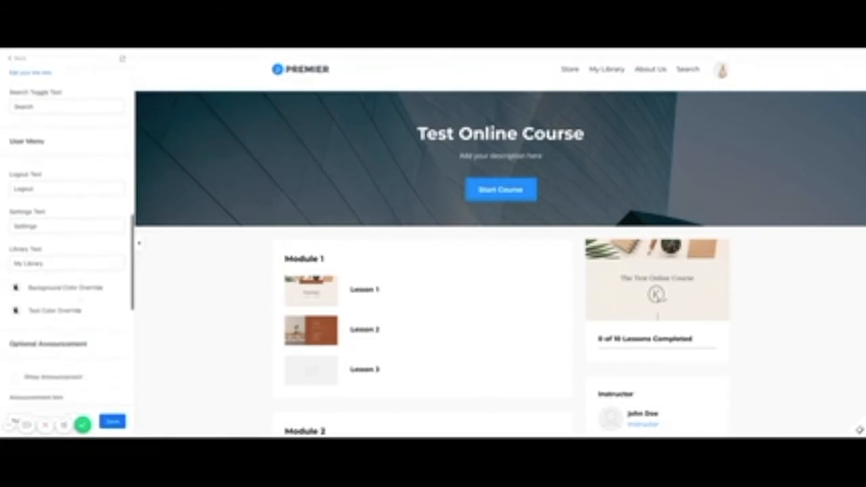
scroll(46, 289, "down", 2)
scroll(46, 289, "down", 4)
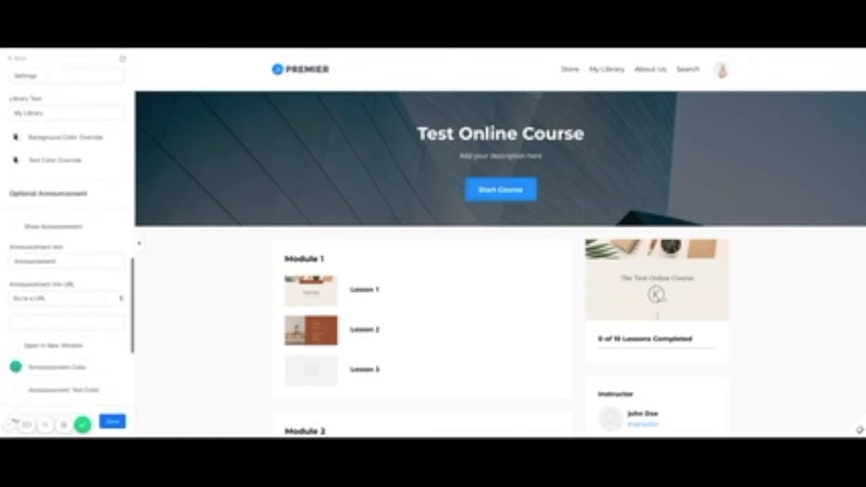
scroll(45, 318, "down", 5)
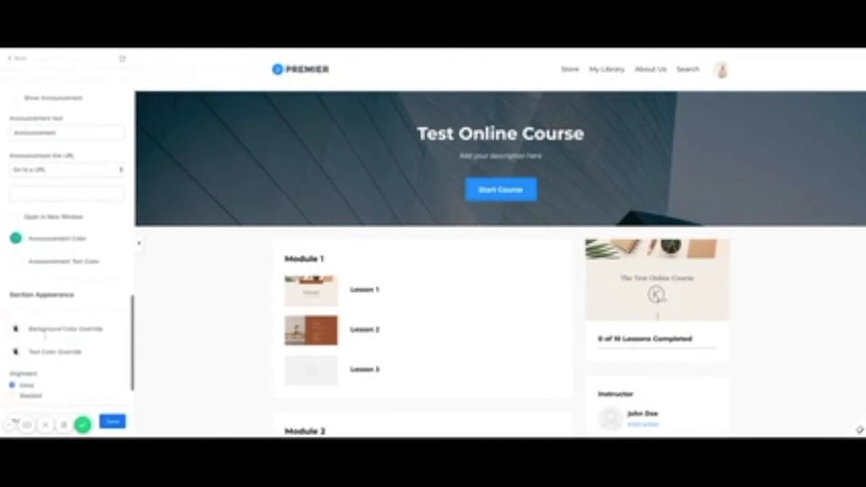
scroll(45, 335, "down", 2)
scroll(45, 335, "up", 10)
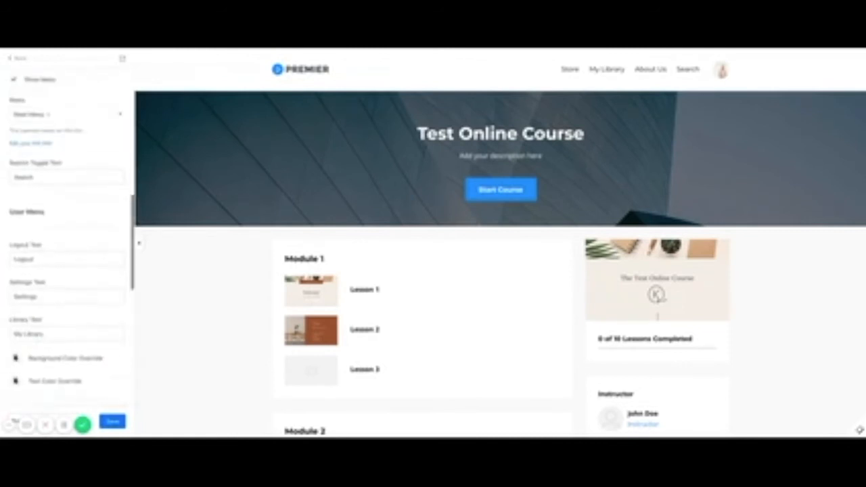
scroll(67, 98, "up", 5)
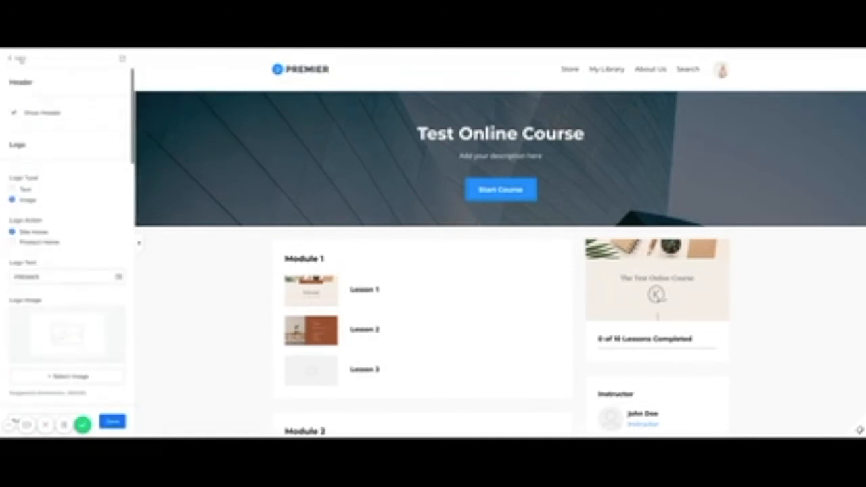
Toggle Include Search off and back on, keeping Search in the header, then open Hero settings.
left_click(21, 59)
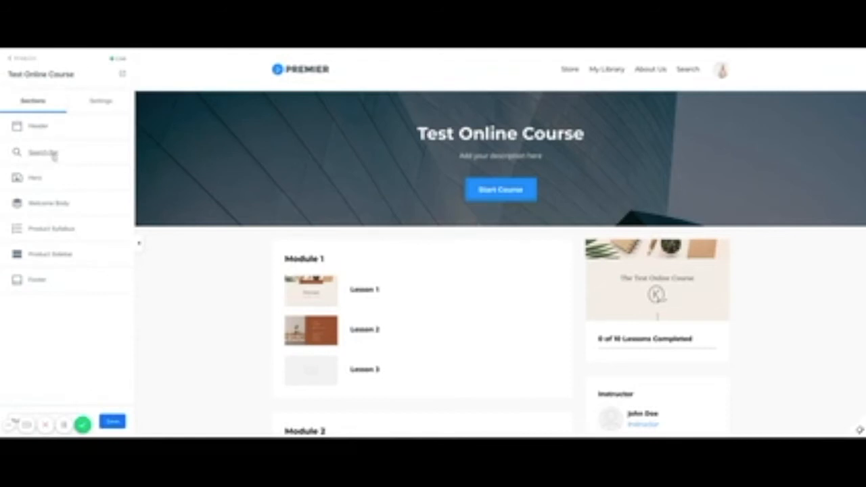
left_click(54, 154)
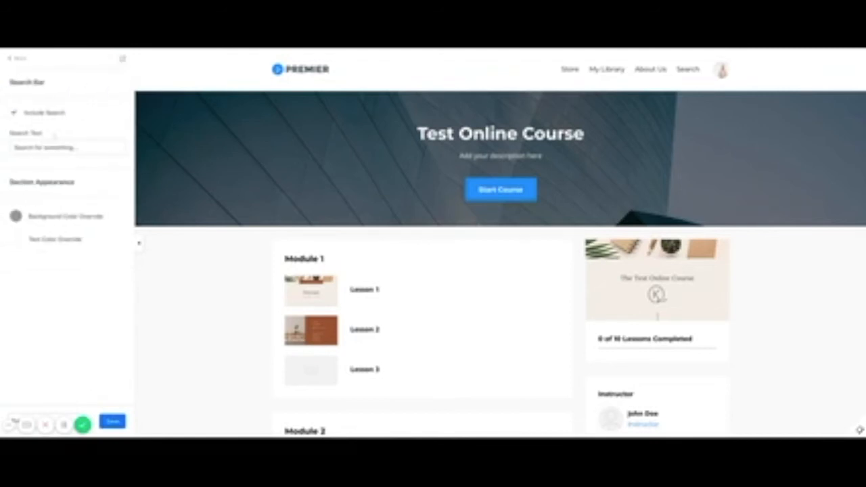
left_click(15, 113)
left_click(15, 113)
left_click(14, 113)
left_click(15, 114)
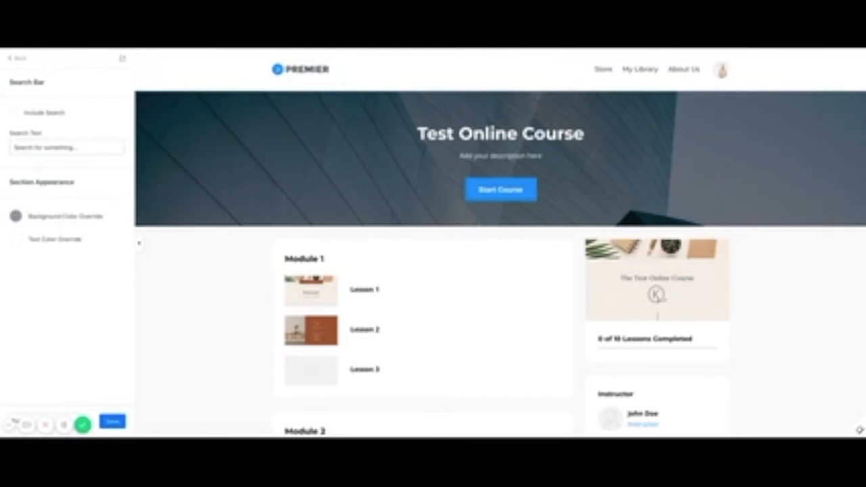
left_click(21, 60)
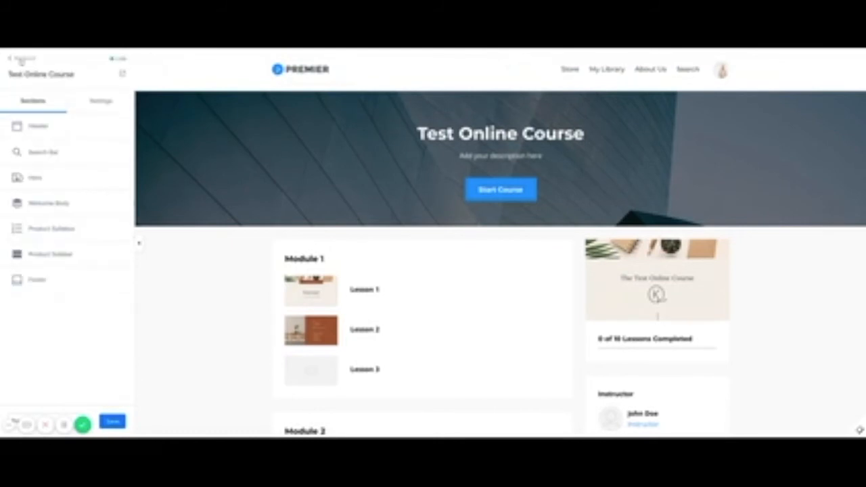
left_click(38, 178)
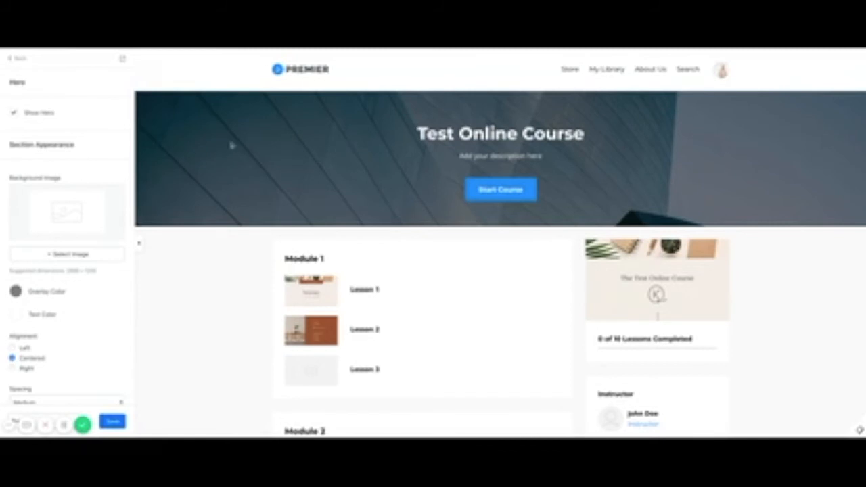
Uncheck Show Title and Show Description in the hero's Product Info block.
left_click(501, 133)
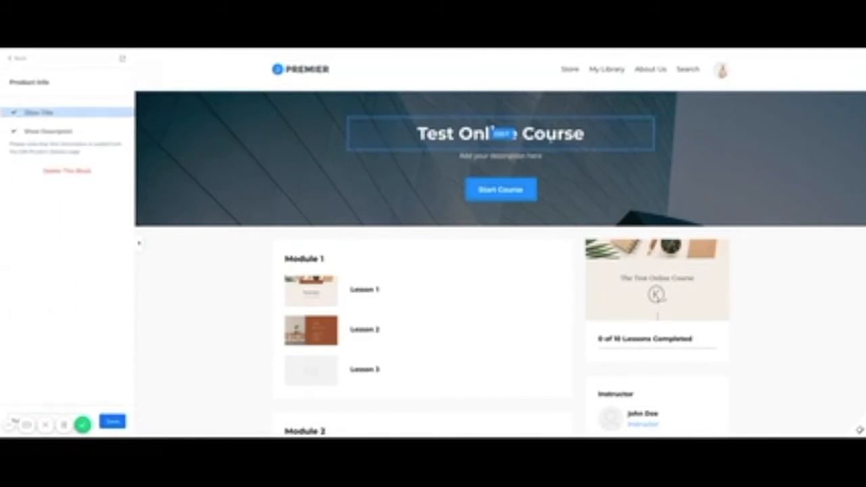
left_click(14, 113)
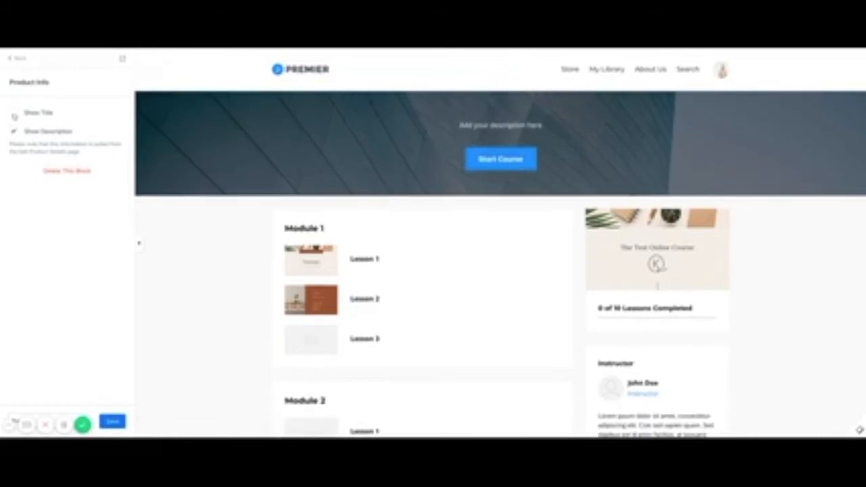
left_click(13, 132)
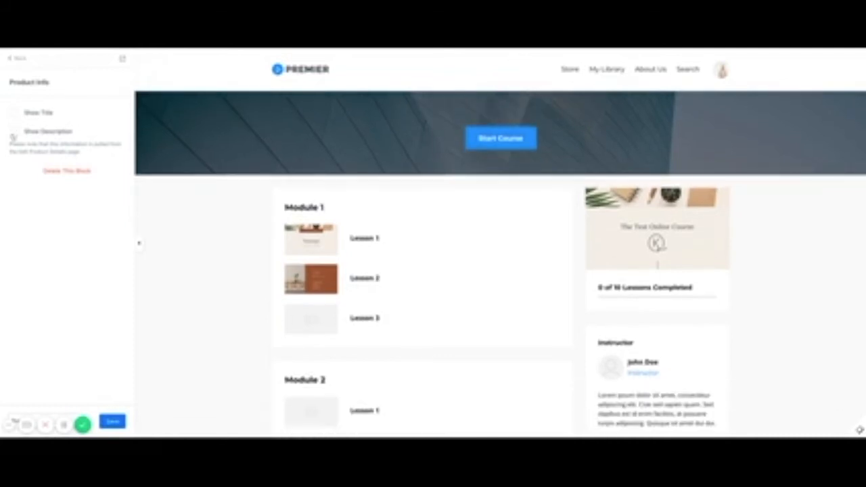
left_click(21, 59)
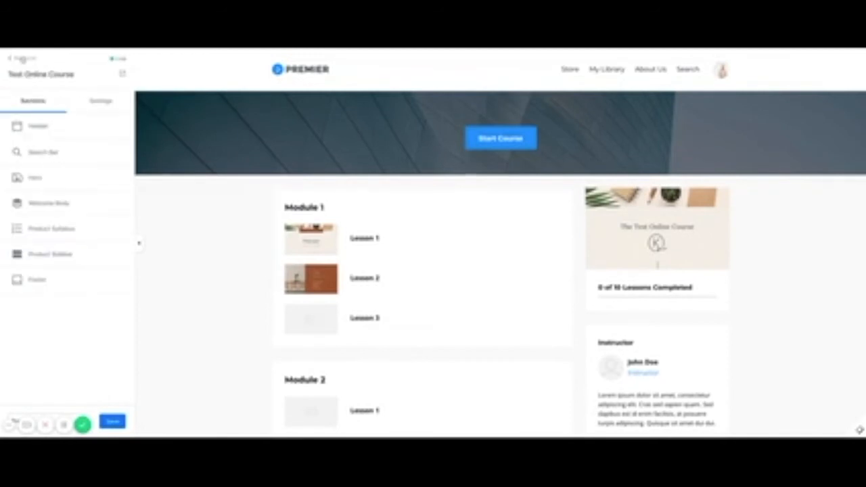
Set the Start Course button's CTA Style to Outline and CTA Size to Large.
left_click(499, 145)
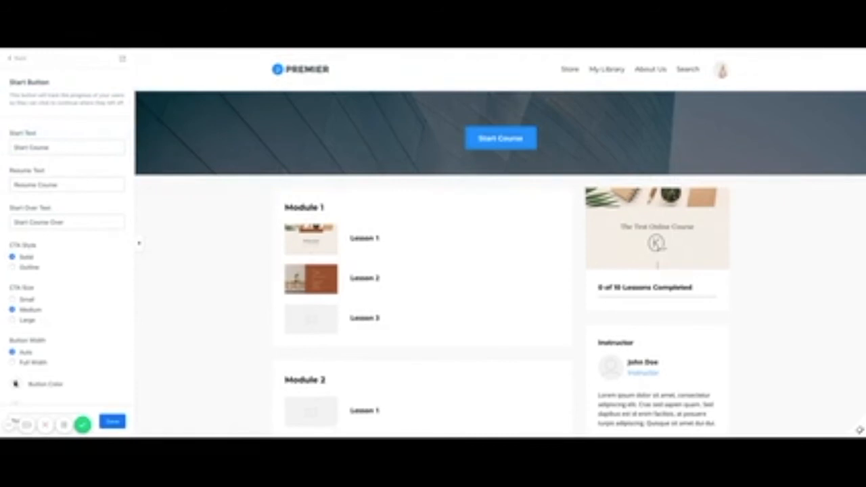
scroll(52, 212, "down", 1)
left_click(12, 226)
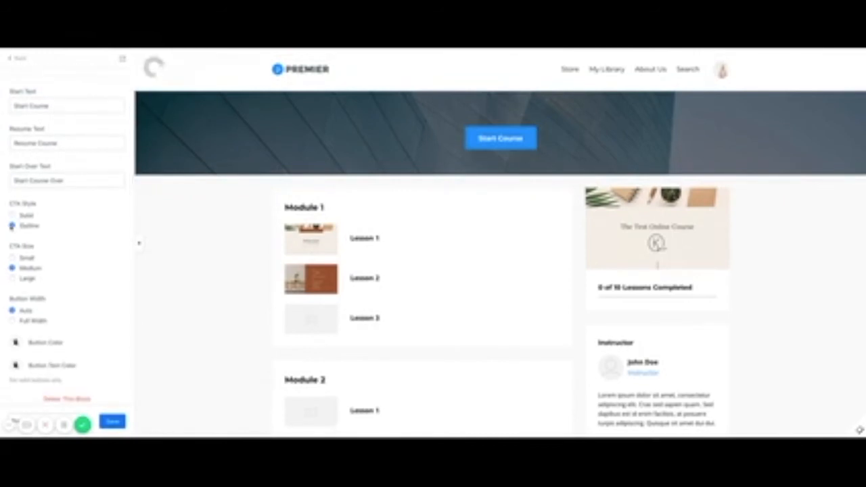
scroll(14, 278, "down", 1)
left_click(12, 271)
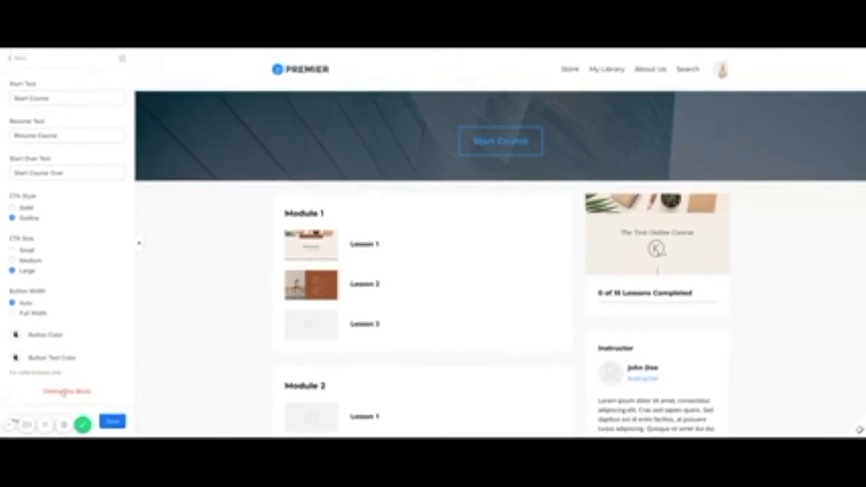
scroll(82, 317, "up", 2)
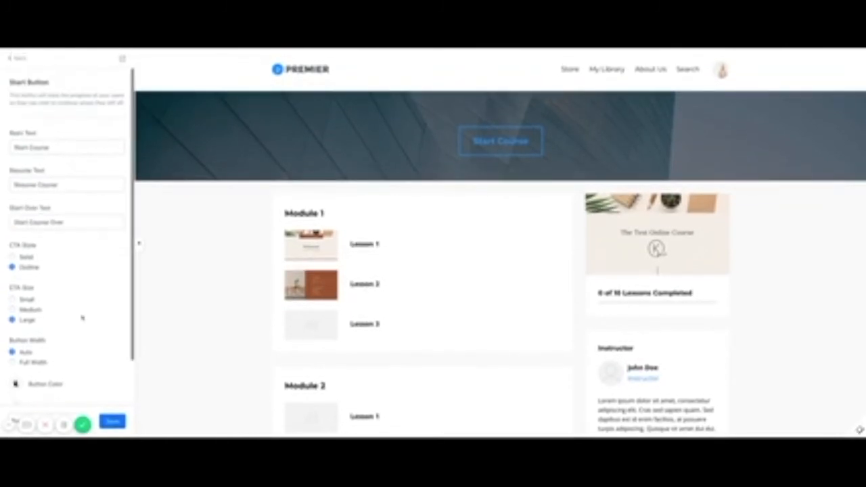
left_click(18, 59)
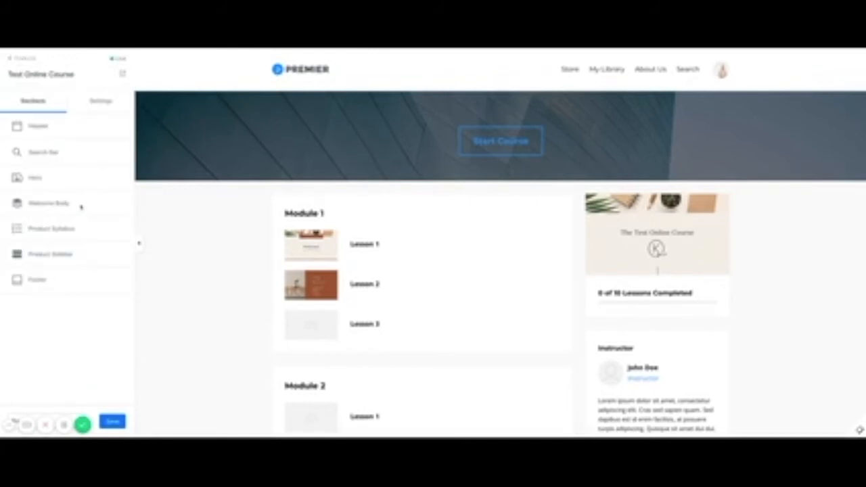
Turn on Show Welcome Body and toggle Autoplay on its welcome Video block.
left_click(60, 205)
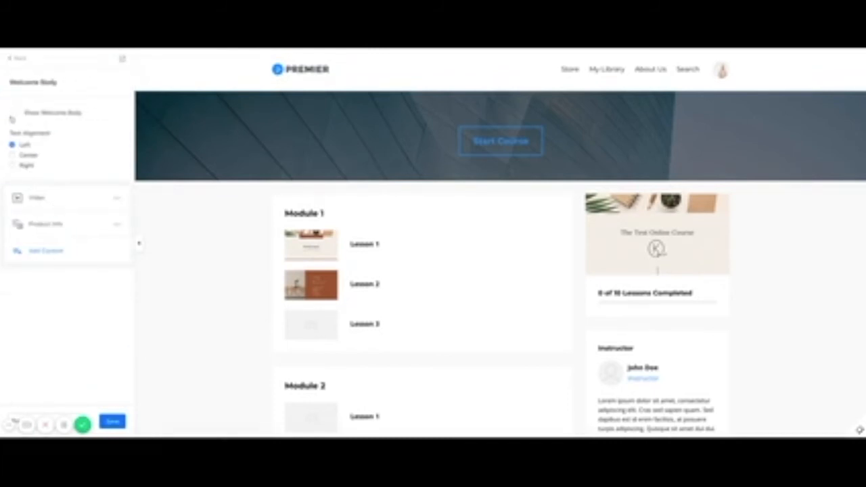
left_click(13, 113)
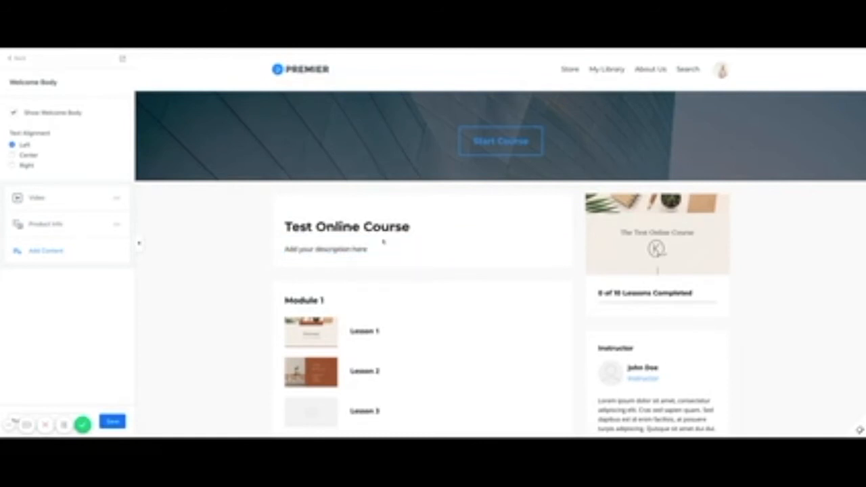
left_click(51, 207)
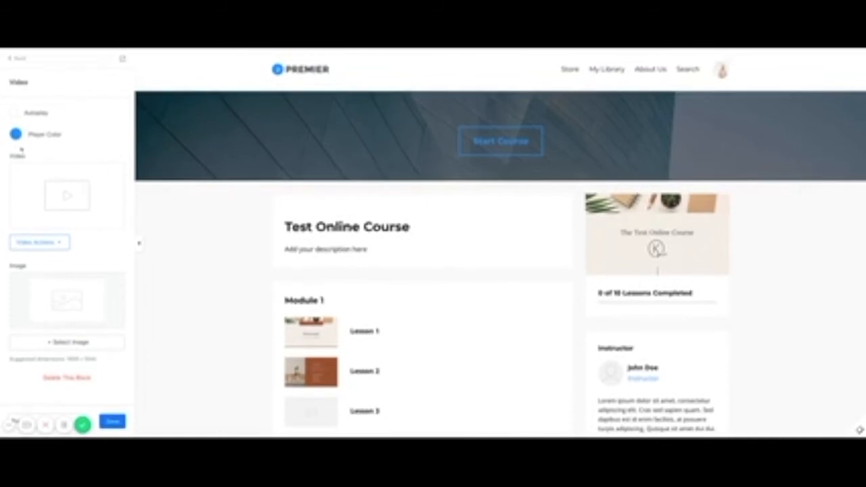
left_click(14, 113)
left_click(19, 58)
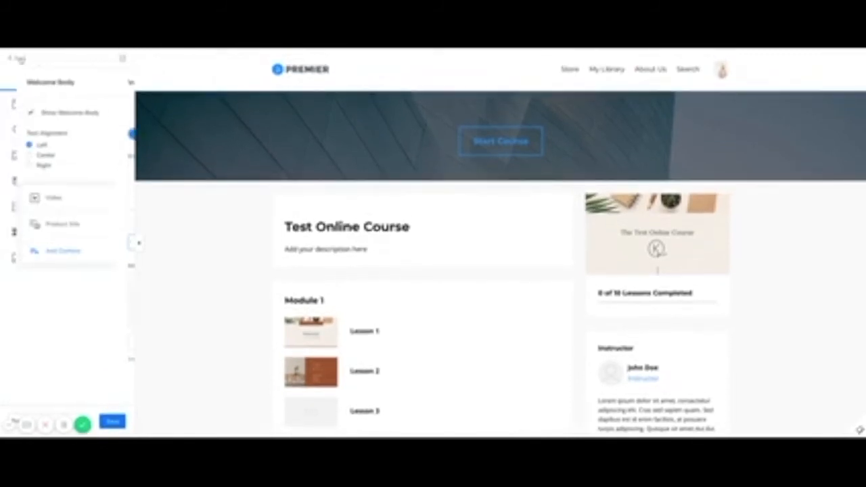
left_click(23, 61)
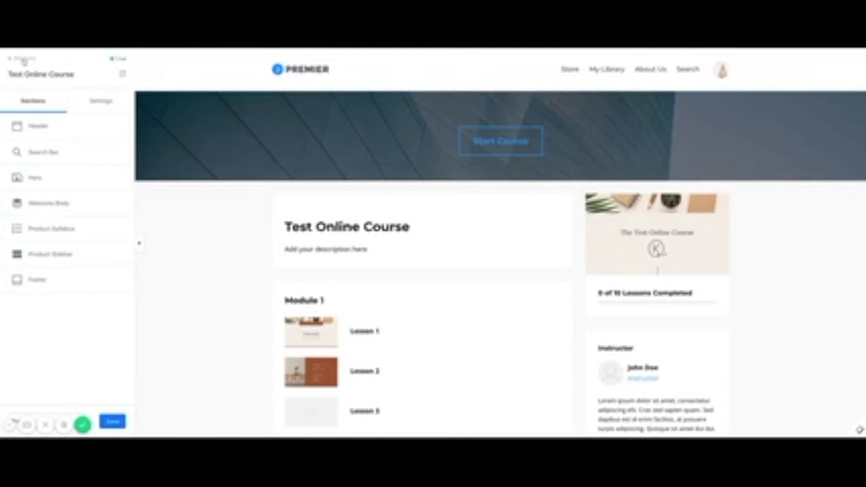
left_click(54, 233)
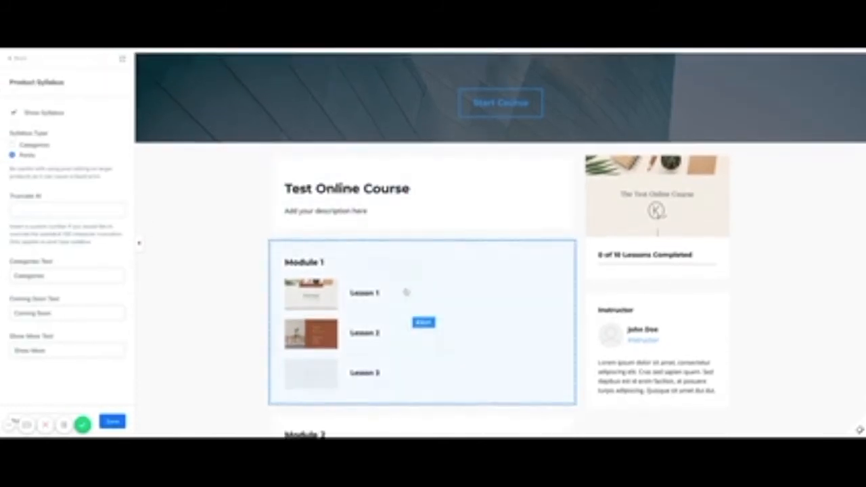
scroll(404, 291, "down", 4)
scroll(406, 292, "up", 5)
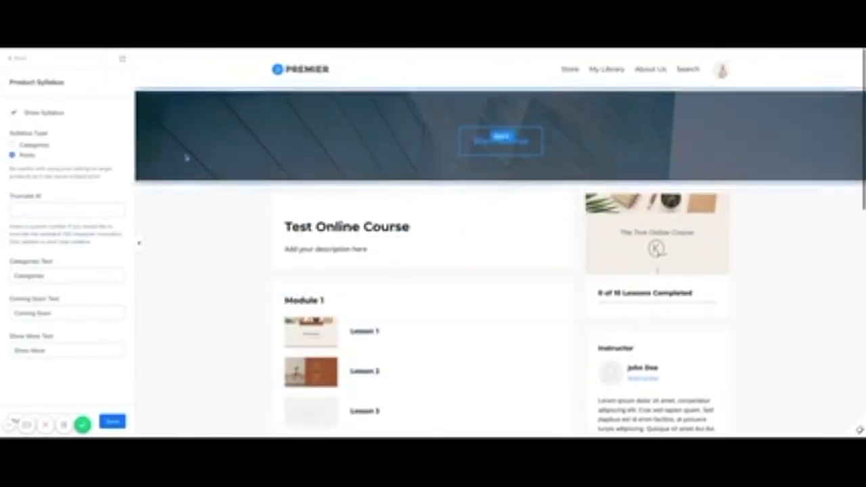
left_click(13, 145)
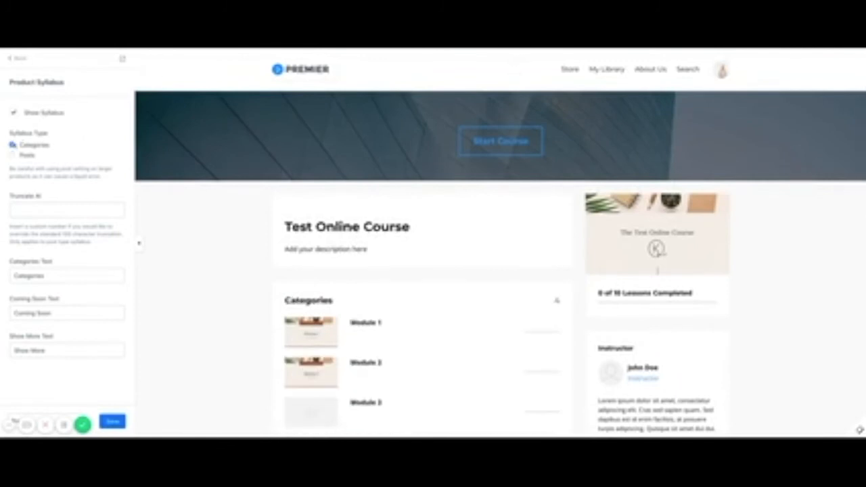
scroll(242, 248, "down", 2)
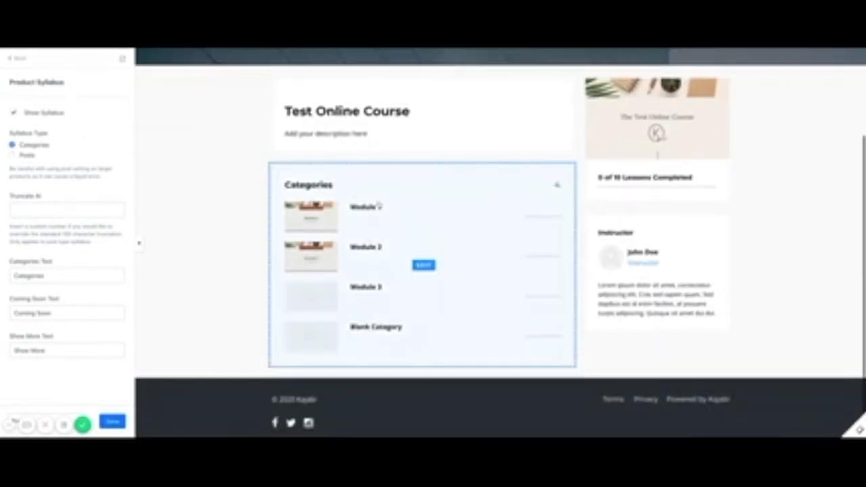
left_click(13, 155)
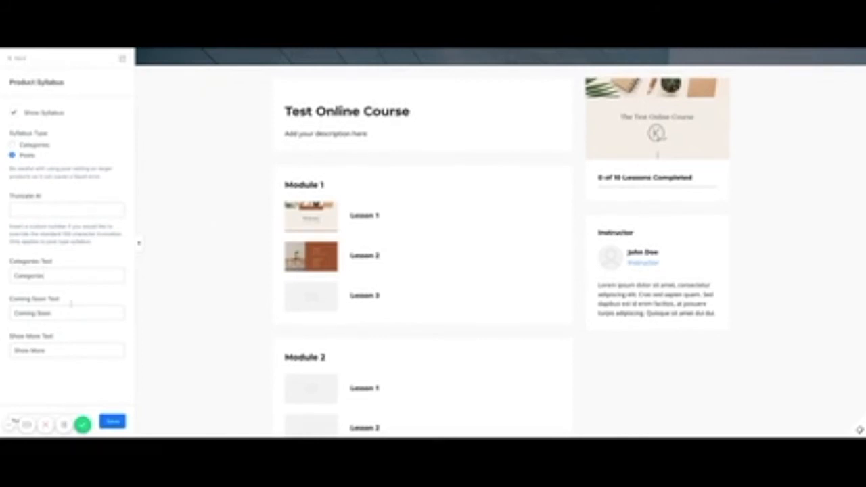
Open the Product Sidebar, review the Instructor block settings, then browse the blocks available to add.
left_click(20, 59)
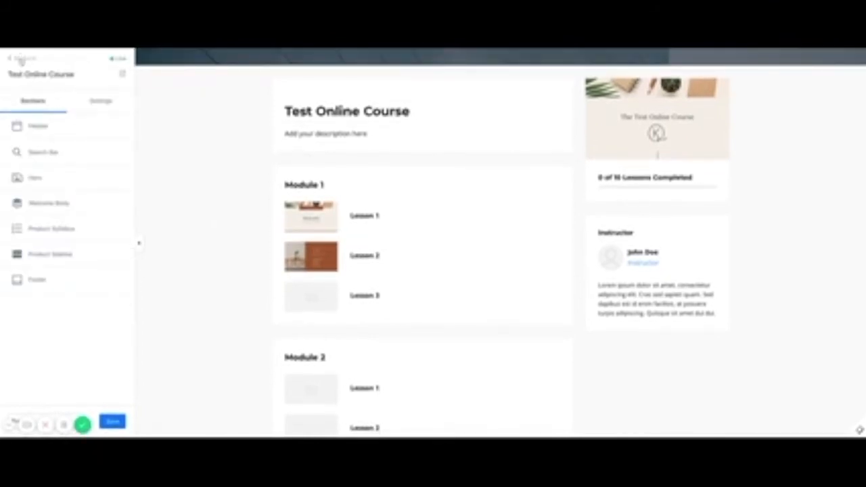
left_click(44, 254)
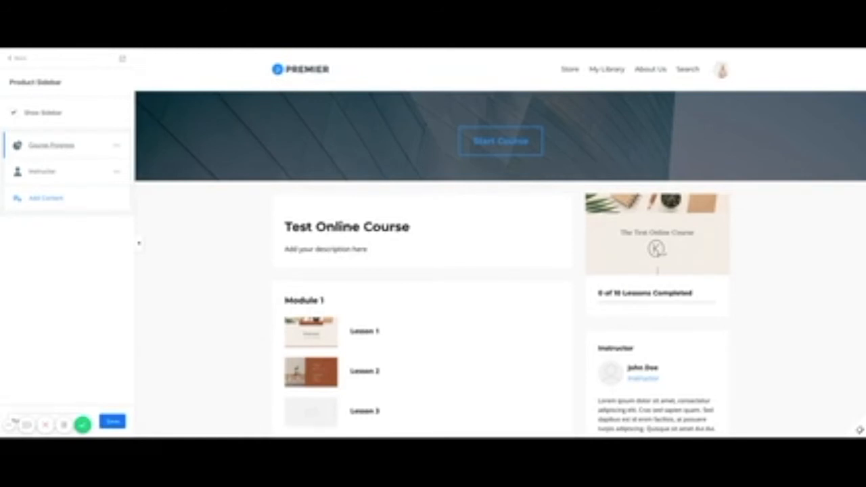
left_click(37, 171)
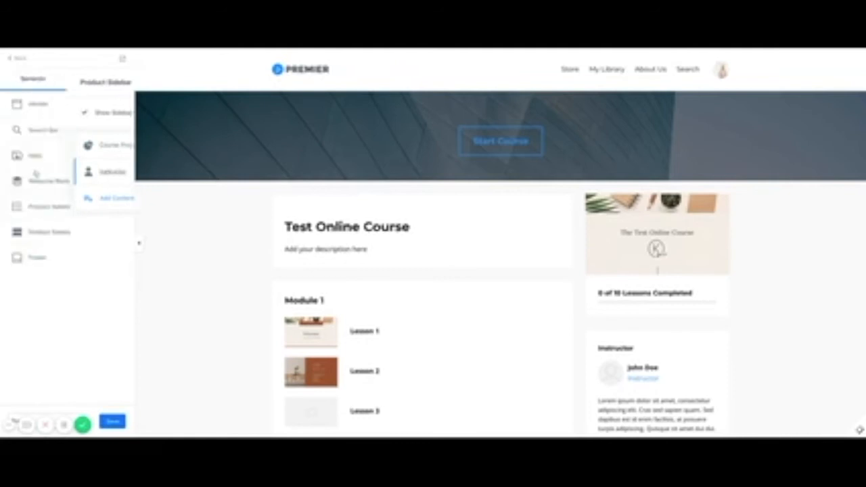
scroll(657, 393, "down", 1)
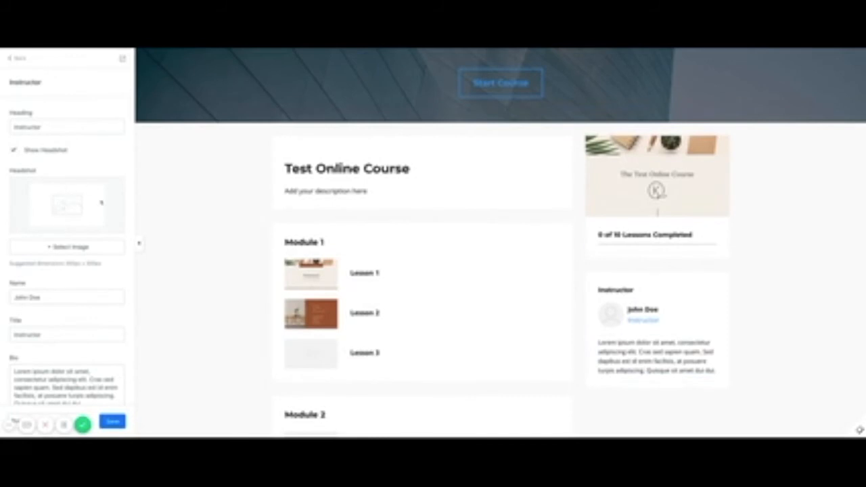
scroll(67, 230, "down", 2)
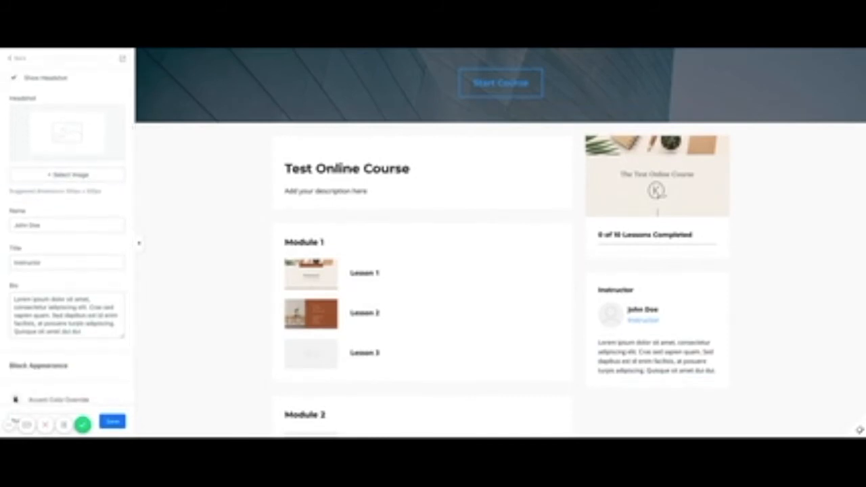
scroll(59, 317, "down", 1)
scroll(59, 317, "up", 3)
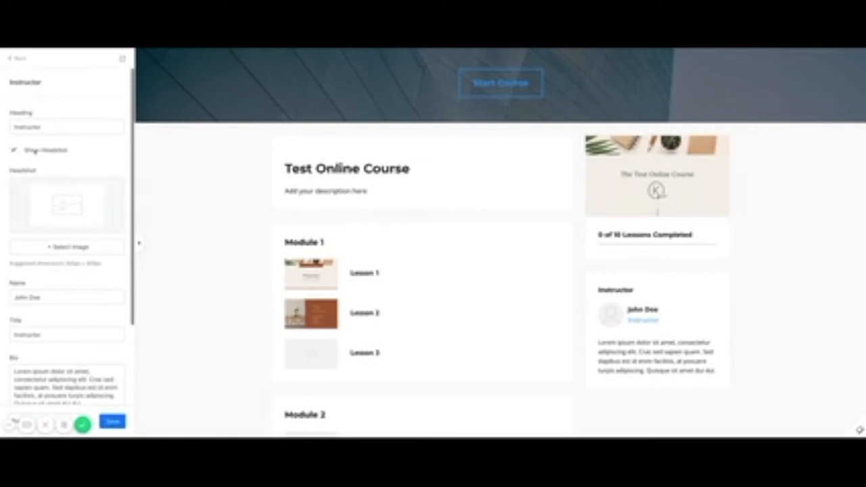
left_click(20, 60)
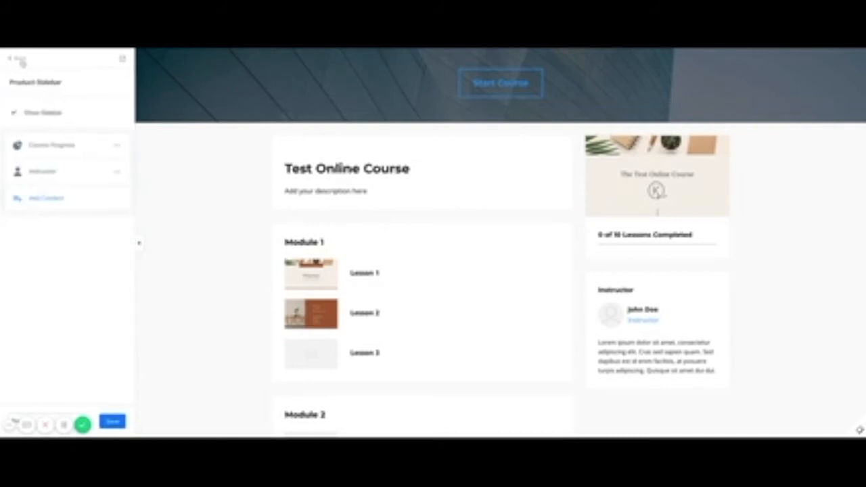
left_click(44, 199)
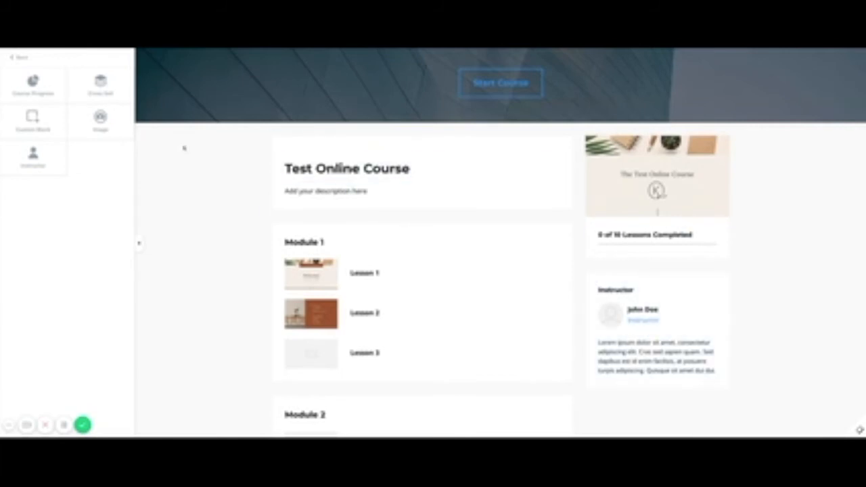
Add an Image block to the course sidebar, set its click action, and return to the sections list.
left_click(102, 119)
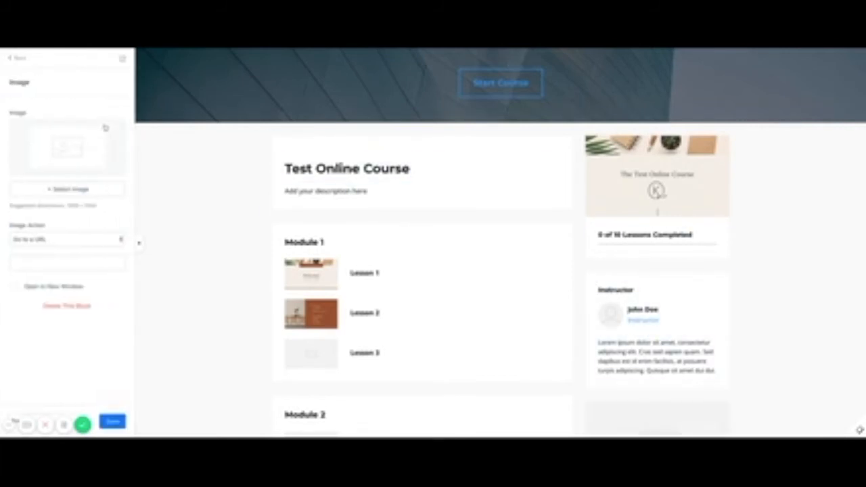
scroll(660, 325, "down", 2)
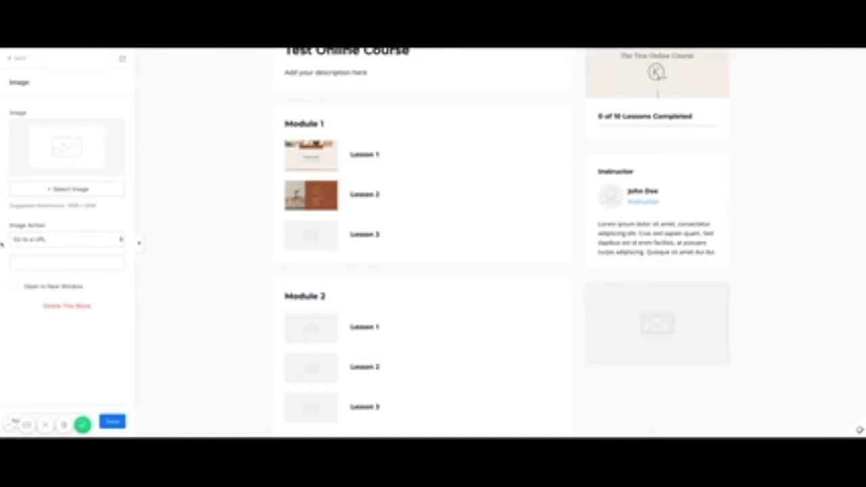
left_click(74, 245)
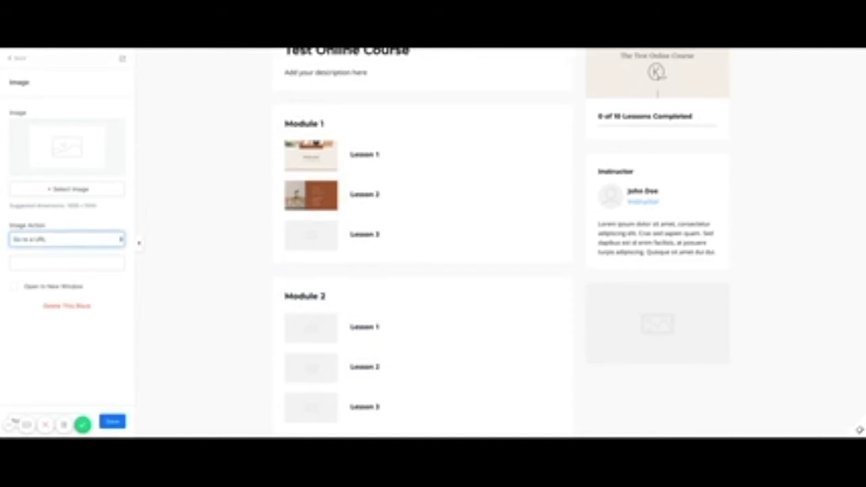
left_click(14, 290)
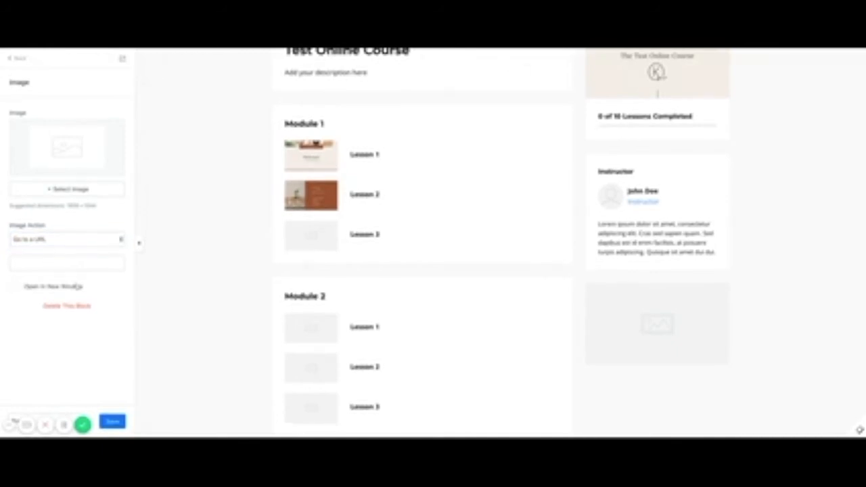
left_click(20, 60)
left_click(20, 60)
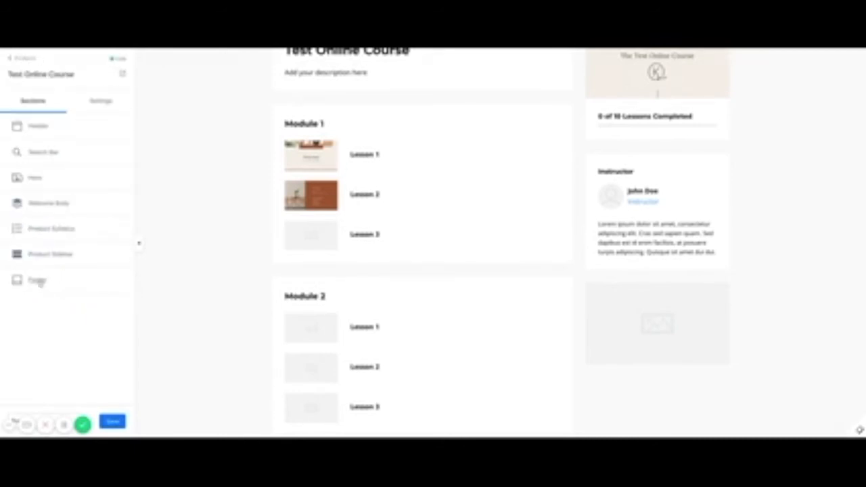
left_click(38, 280)
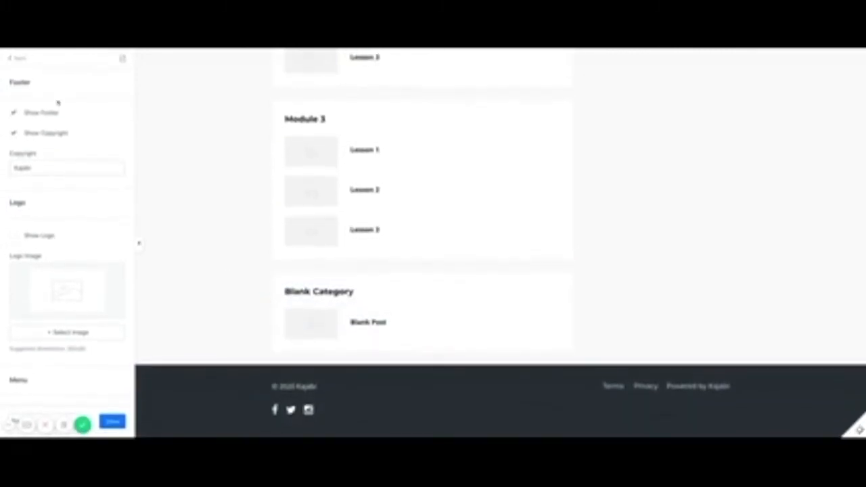
left_click(20, 58)
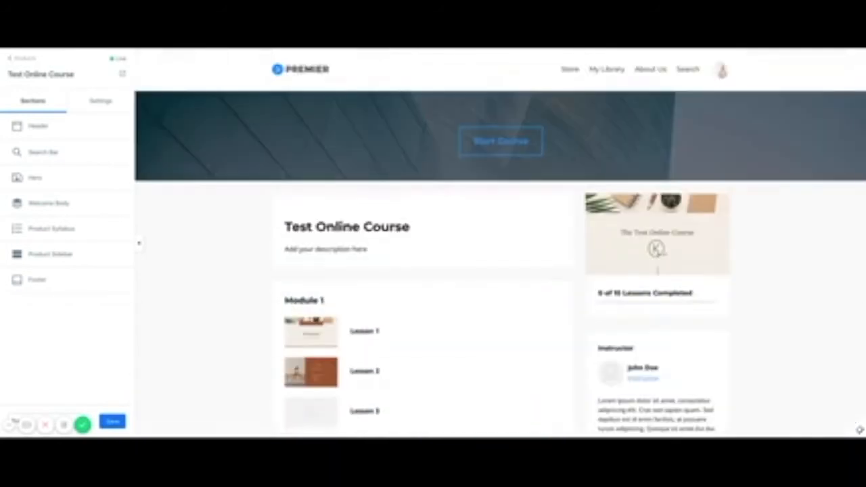
scroll(424, 325, "down", 5)
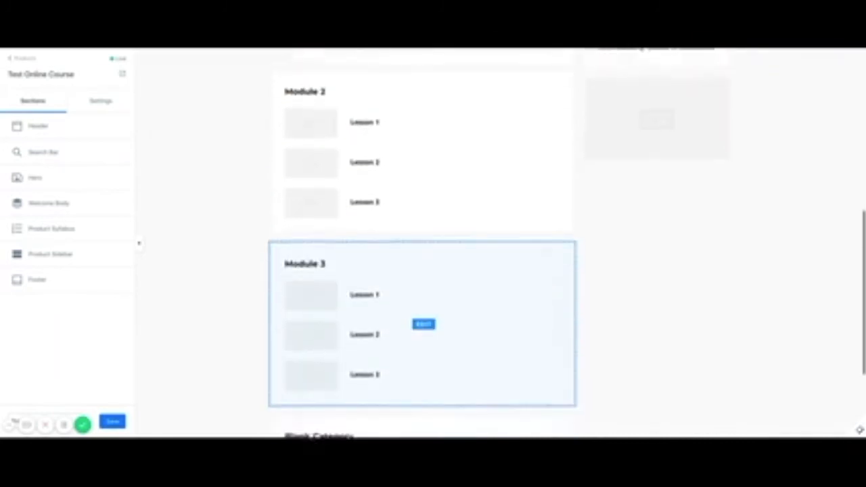
scroll(424, 250, "down", 2)
scroll(423, 250, "up", 1)
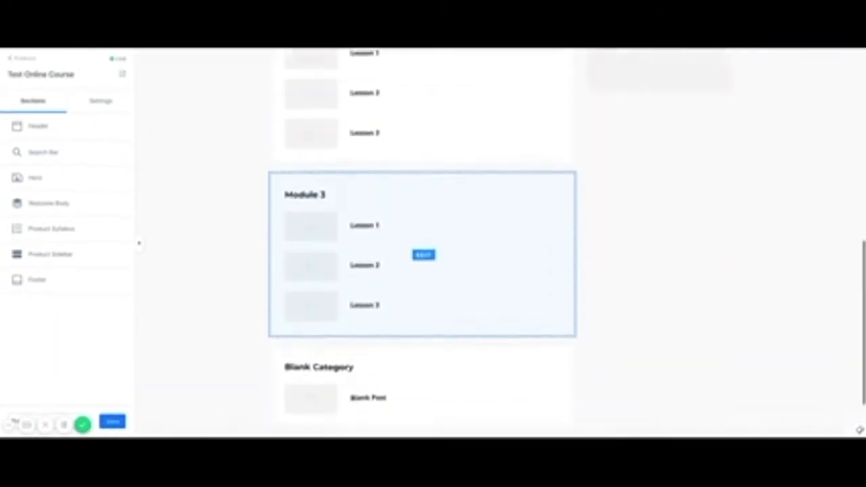
scroll(424, 255, "up", 8)
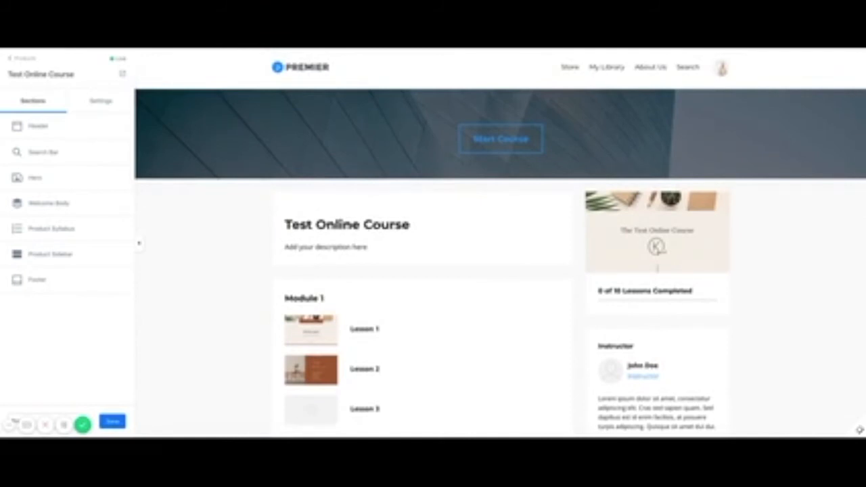
scroll(433, 251, "down", 3)
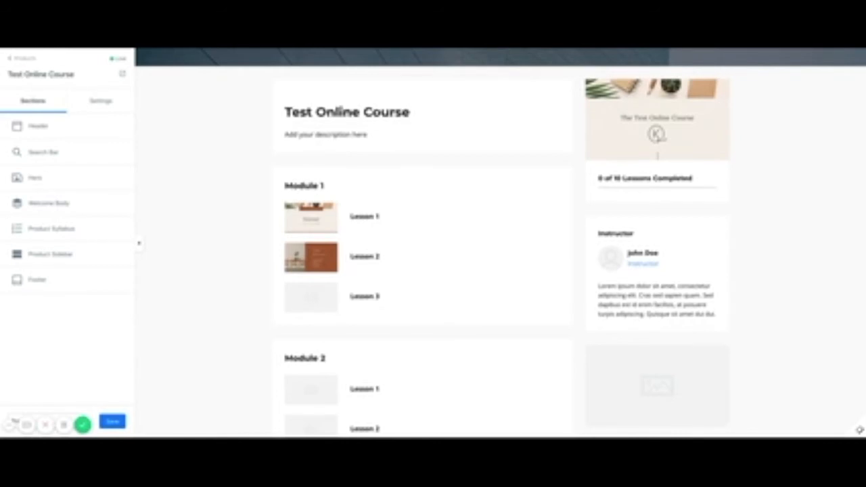
scroll(501, 244, "down", 3)
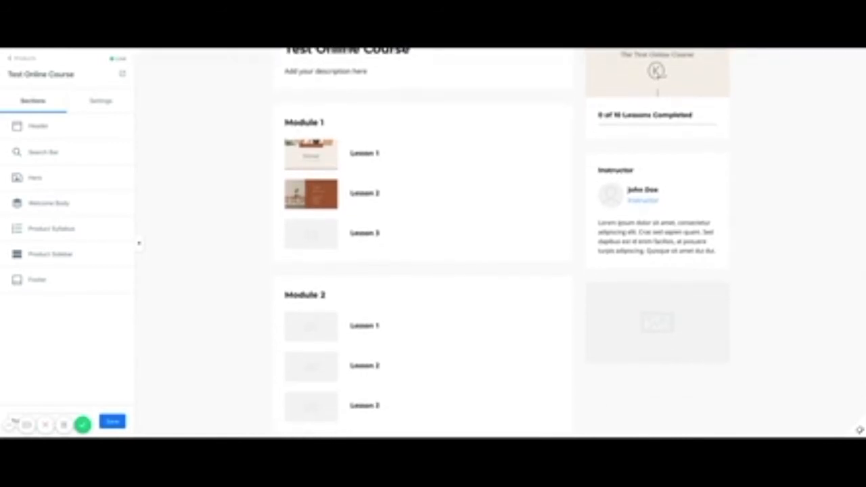
scroll(423, 247, "down", 5)
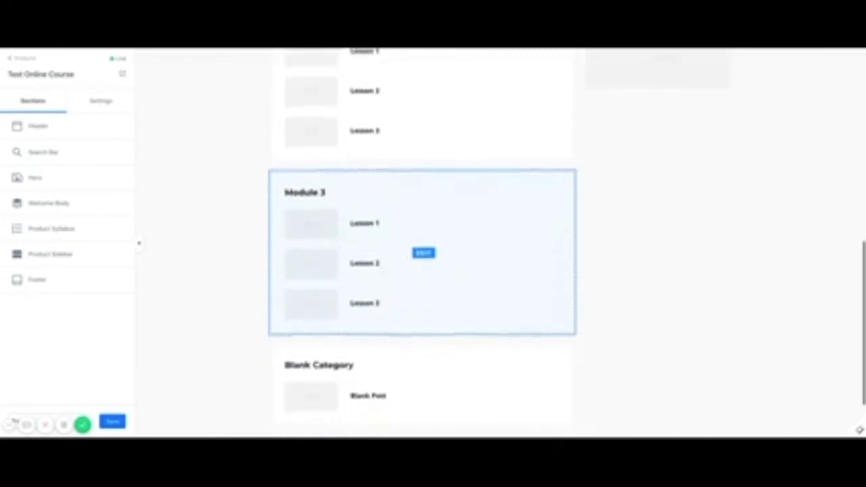
scroll(423, 247, "up", 8)
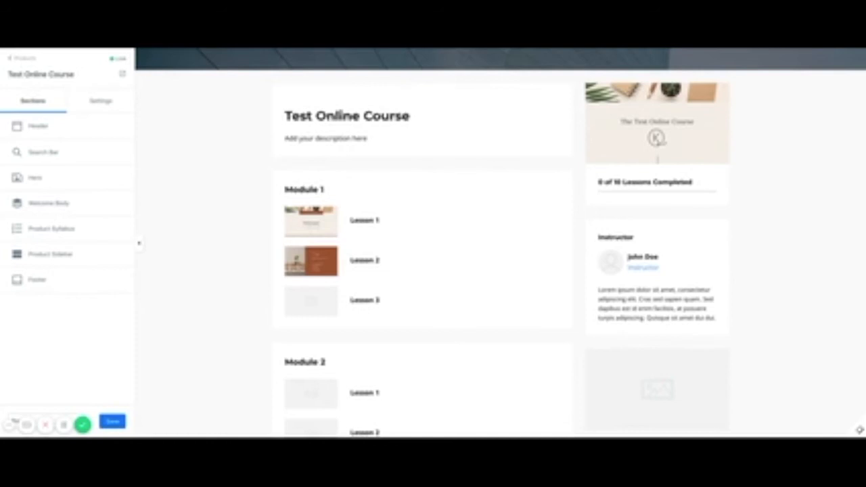
scroll(424, 247, "down", 3)
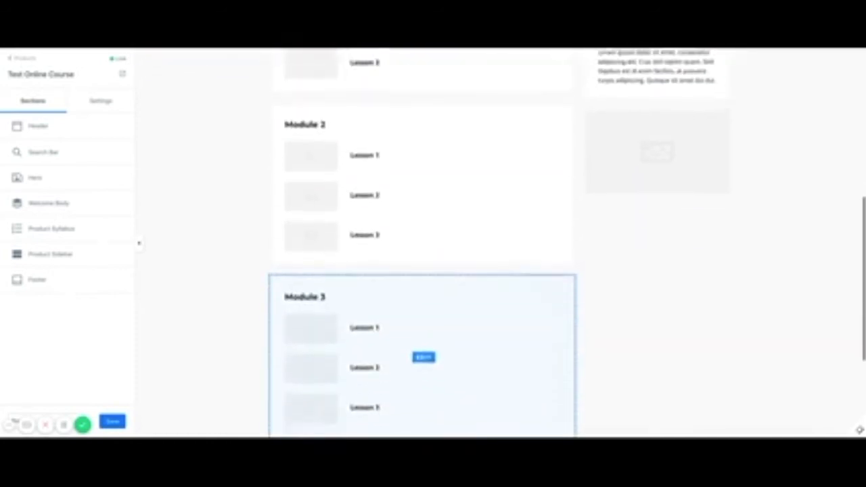
scroll(423, 247, "up", 5)
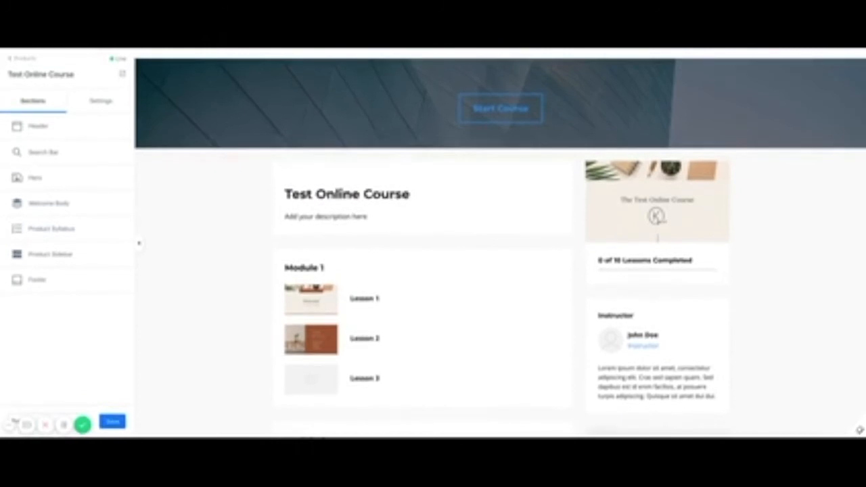
left_click(20, 126)
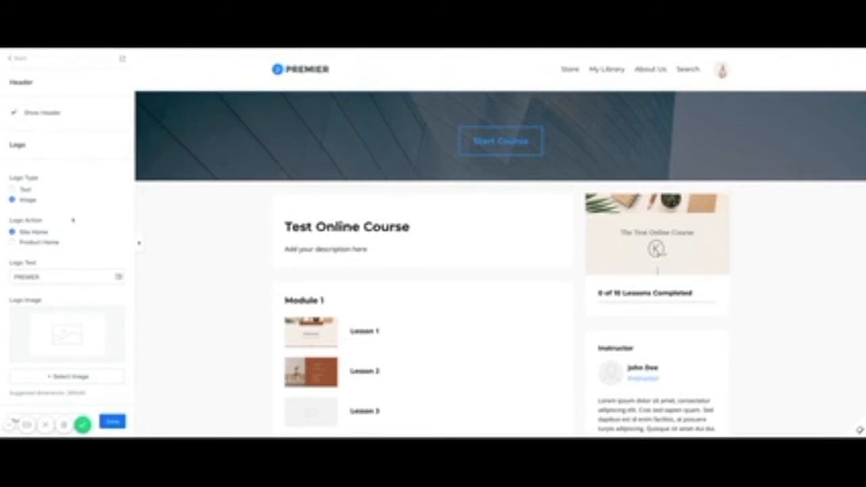
scroll(73, 221, "down", 5)
scroll(73, 220, "down", 10)
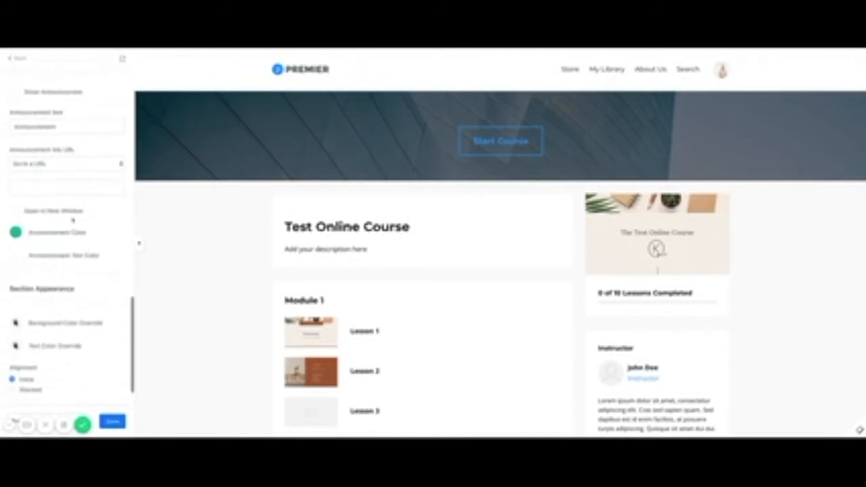
scroll(72, 236, "up", 10)
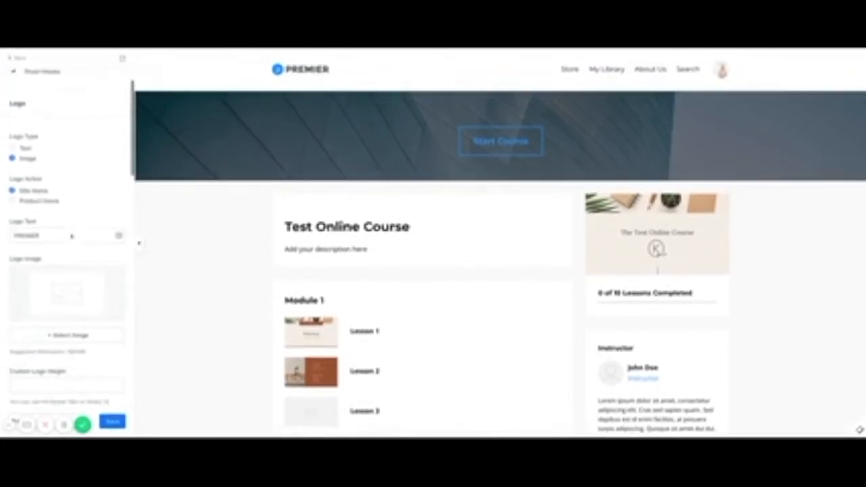
scroll(71, 236, "up", 2)
left_click(15, 60)
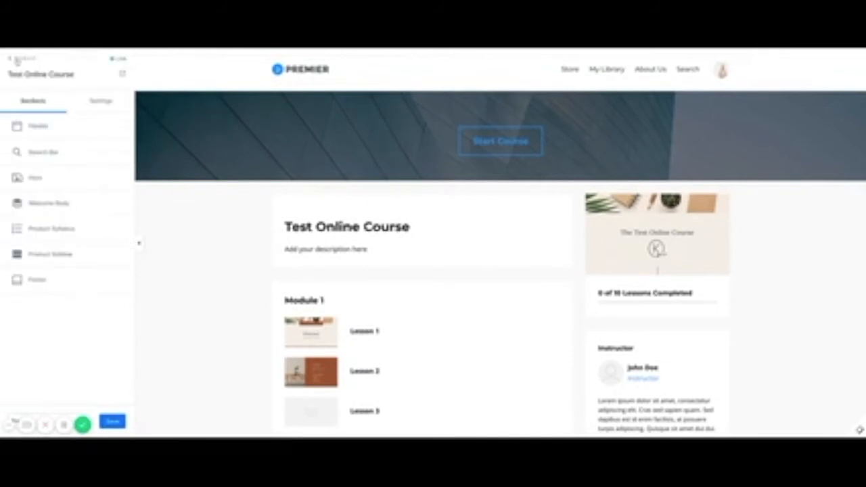
left_click(96, 102)
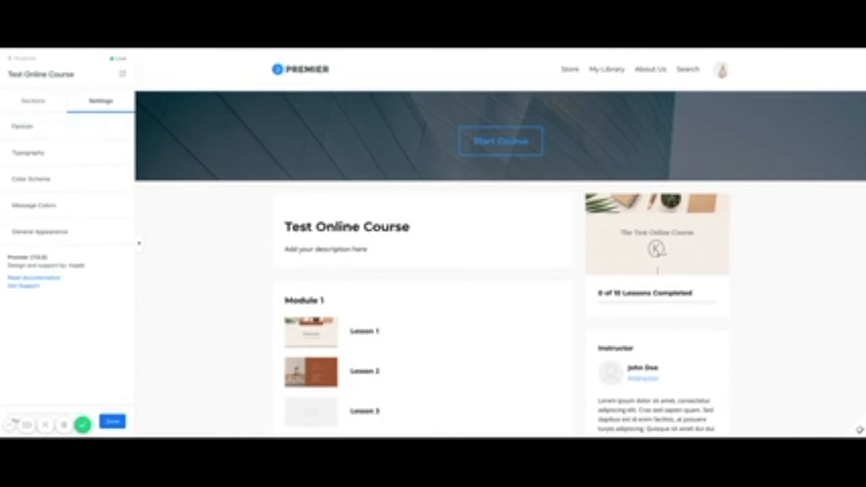
left_click(35, 101)
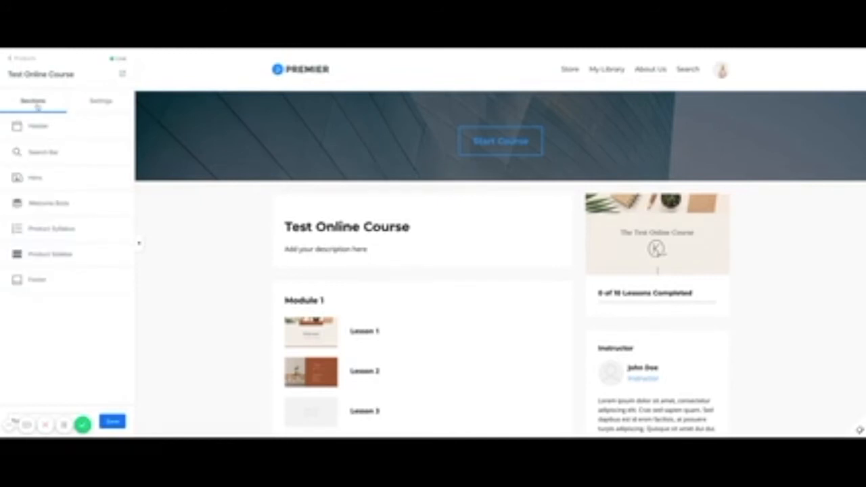
scroll(421, 327, "down", 3)
scroll(421, 271, "down", 10)
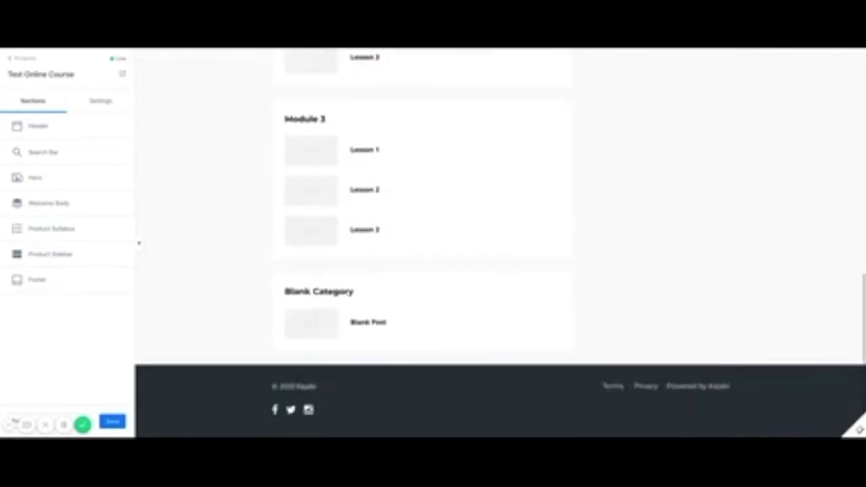
scroll(359, 264, "up", 10)
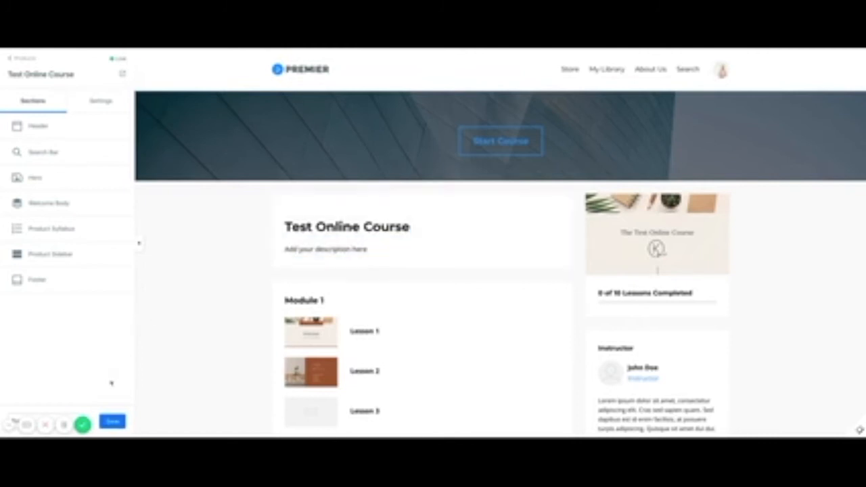
left_click(113, 421)
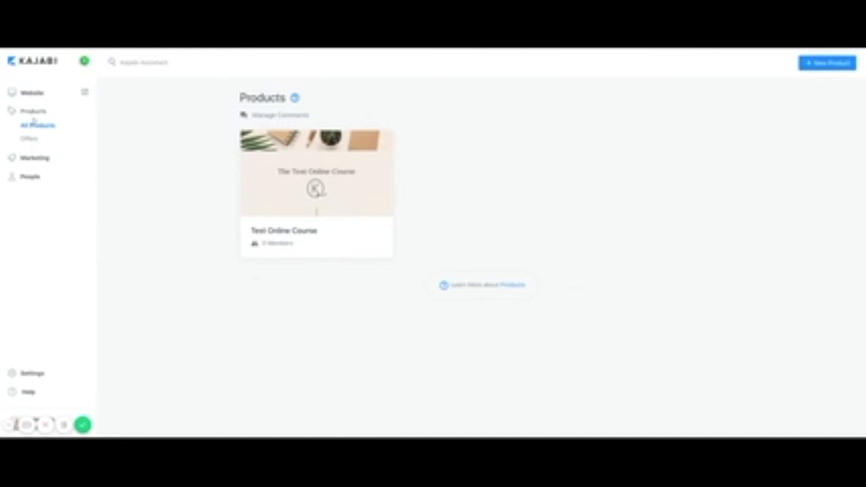
Go to the Offers page under Products.
left_click(28, 139)
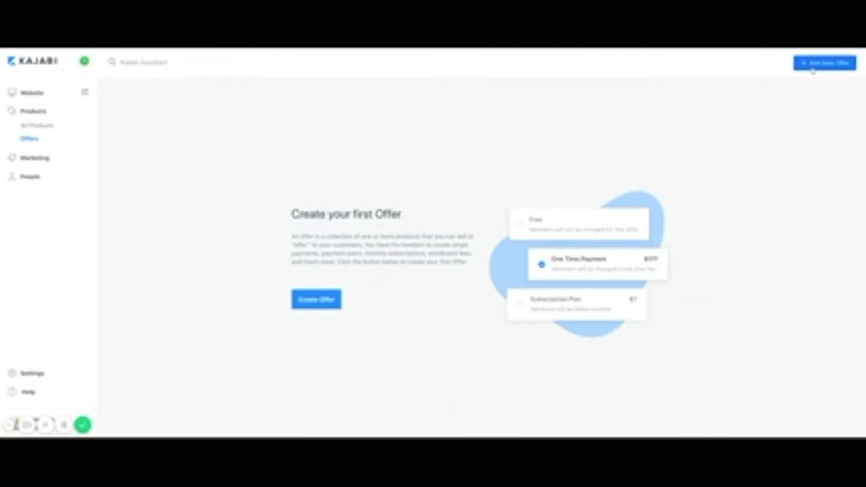
Create and save a new offer titled 'Test Online Course' for the Test Online Course product.
left_click(322, 304)
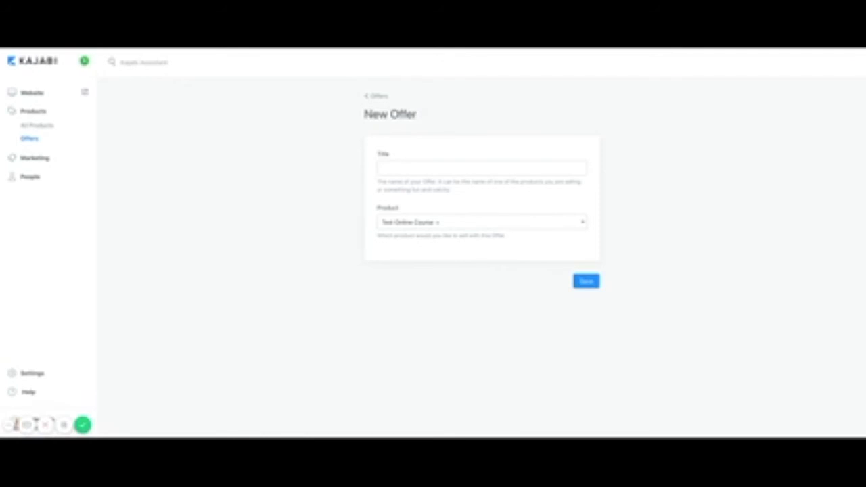
left_click(417, 170)
type("Test")
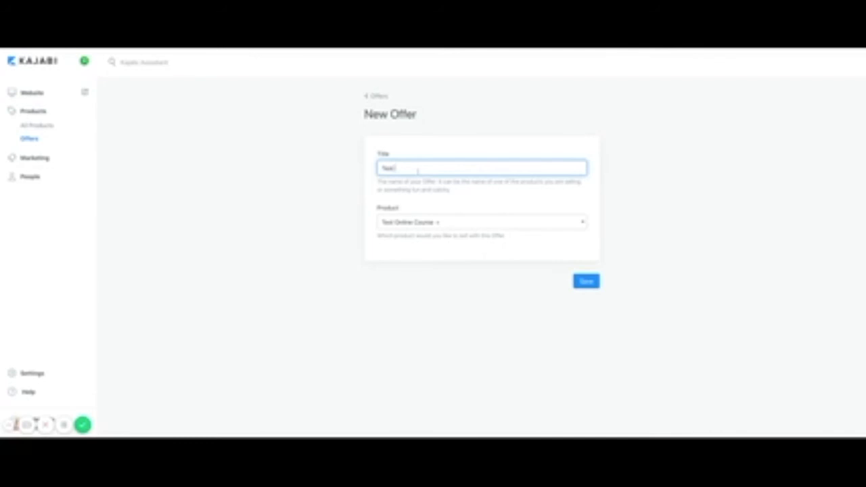
type(" Online Course")
left_click(581, 284)
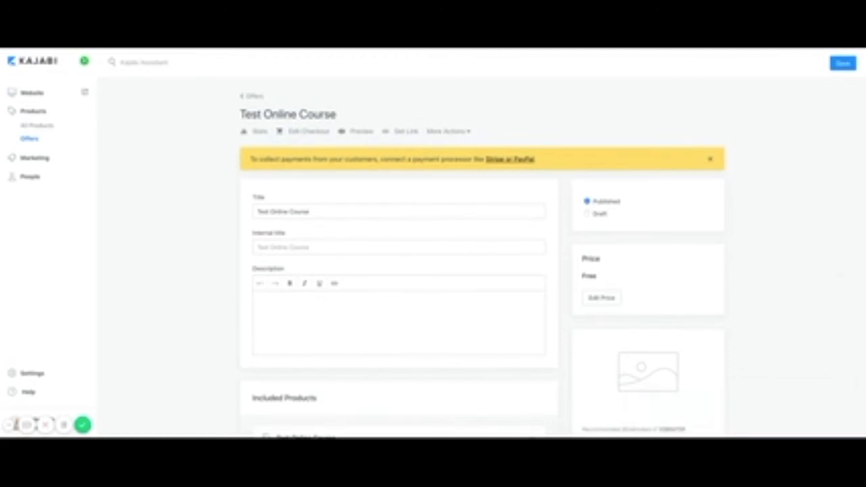
Dismiss the payment processor notice, look over the offer page, and open its price settings.
left_click(711, 159)
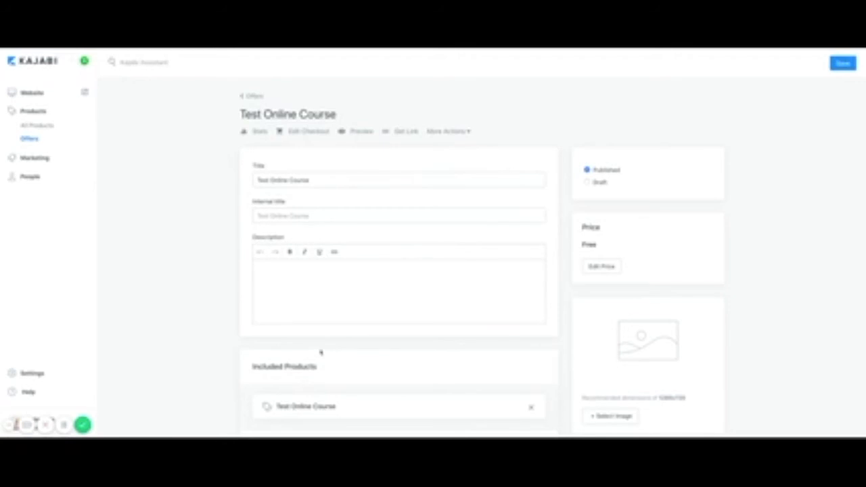
scroll(321, 352, "down", 5)
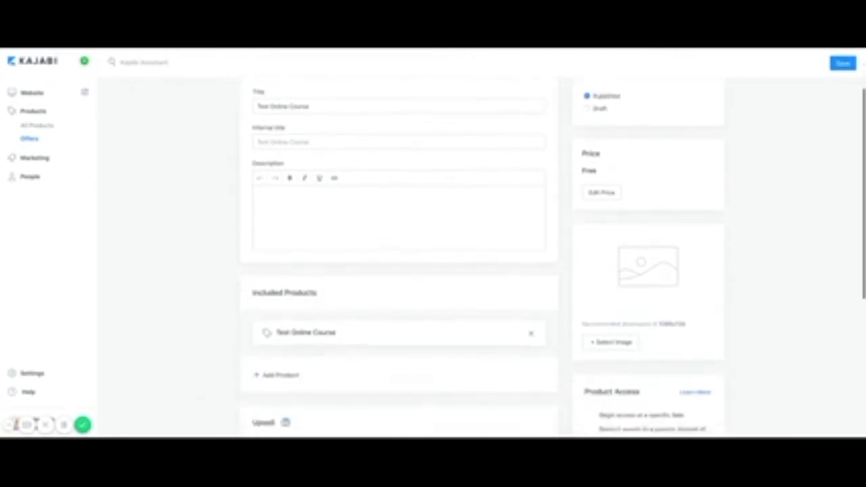
scroll(399, 271, "down", 5)
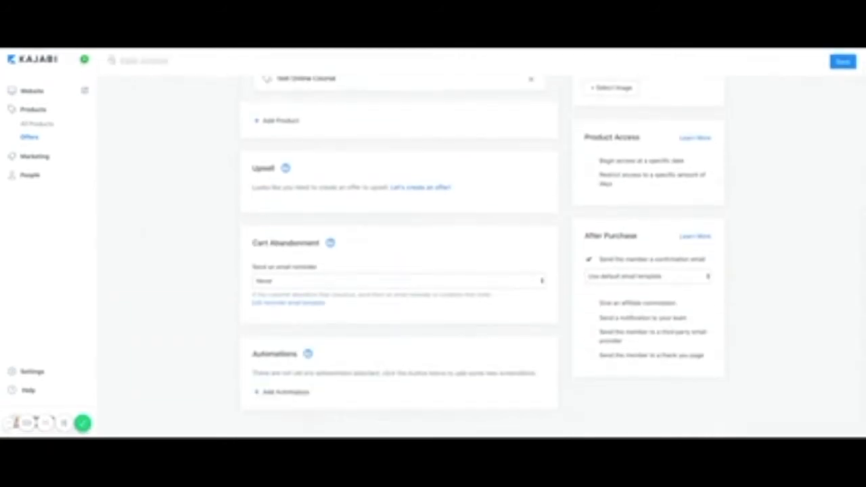
scroll(400, 257, "up", 7)
scroll(400, 257, "down", 3)
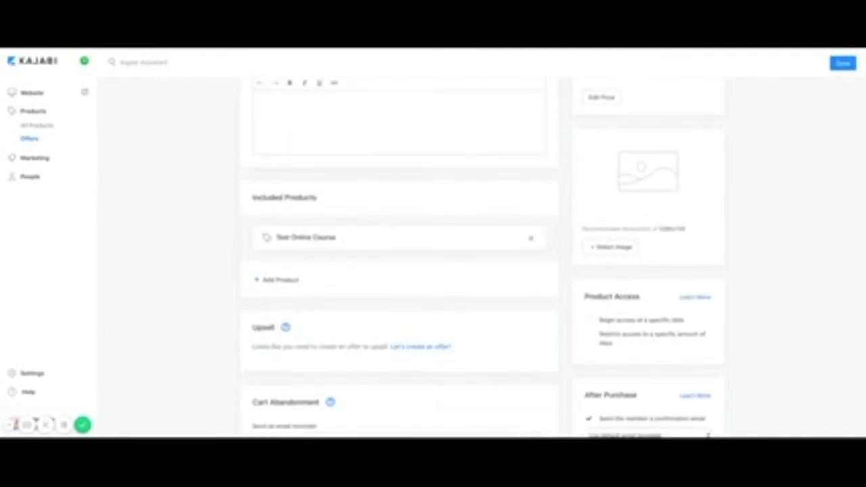
scroll(384, 286, "down", 3)
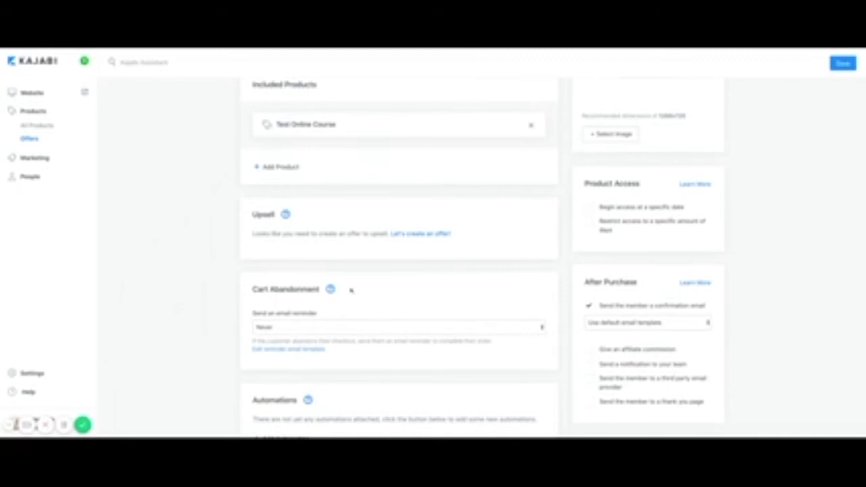
scroll(386, 324, "down", 2)
scroll(389, 324, "up", 1)
scroll(389, 323, "up", 6)
scroll(389, 323, "up", 1)
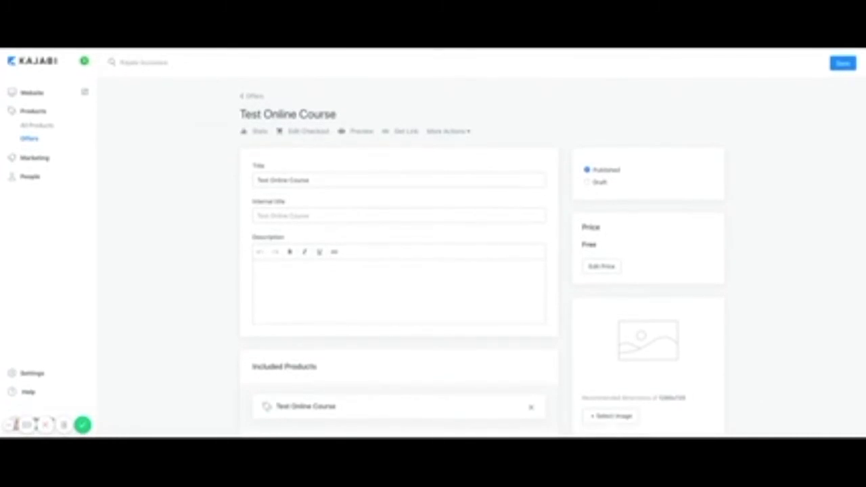
left_click(599, 271)
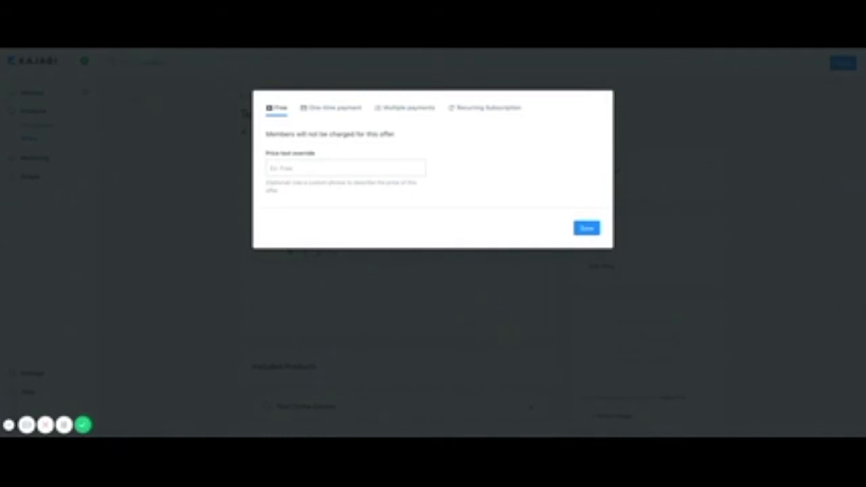
Compare the One Time Payment and Multiple Payments options, then settle on Free pricing.
left_click(329, 109)
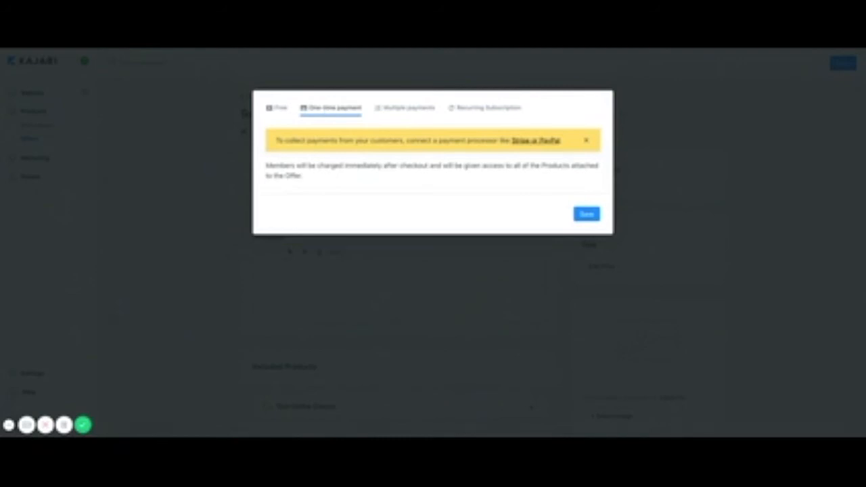
left_click(404, 109)
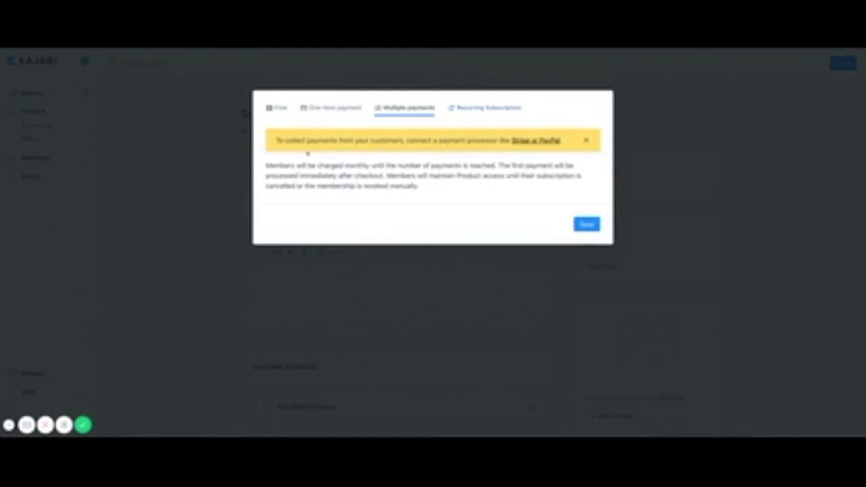
left_click(586, 141)
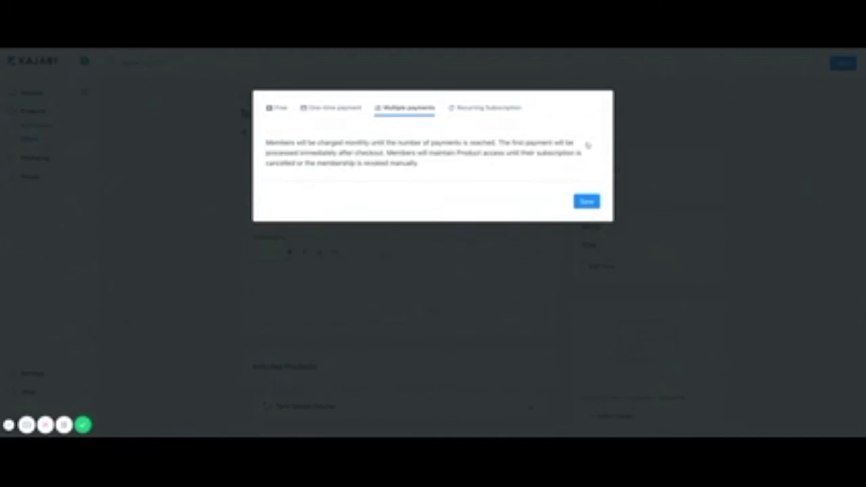
left_click(279, 108)
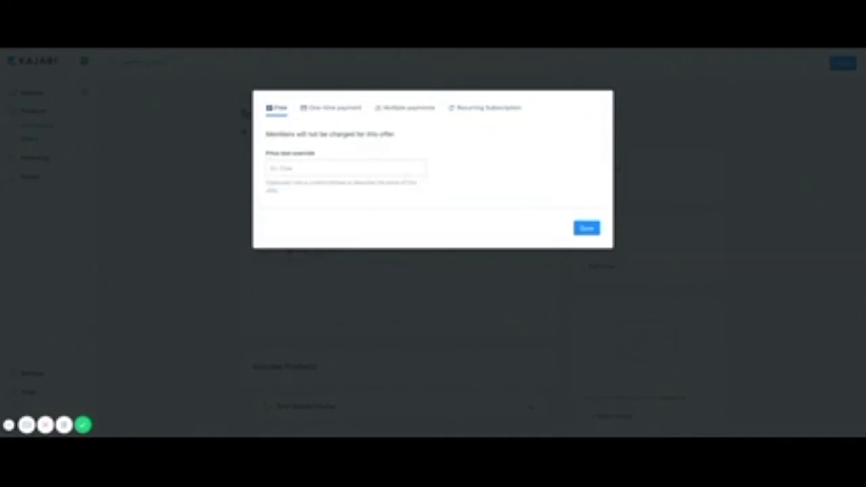
left_click(325, 110)
left_click(395, 109)
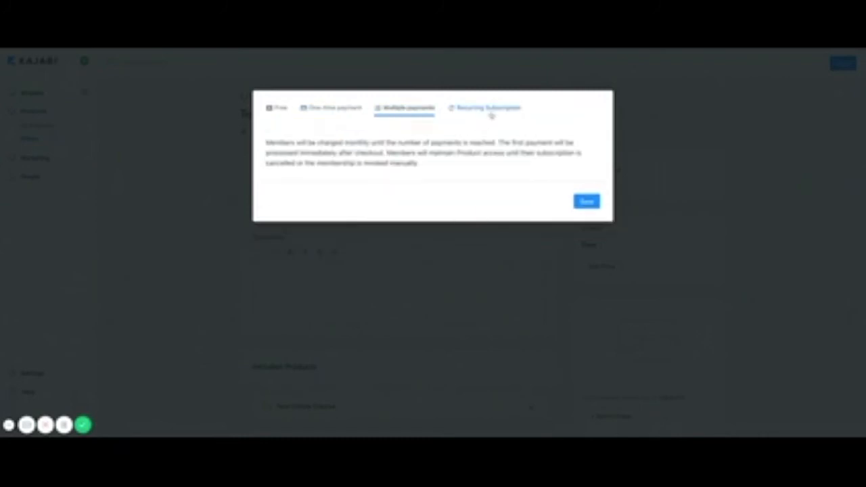
left_click(278, 113)
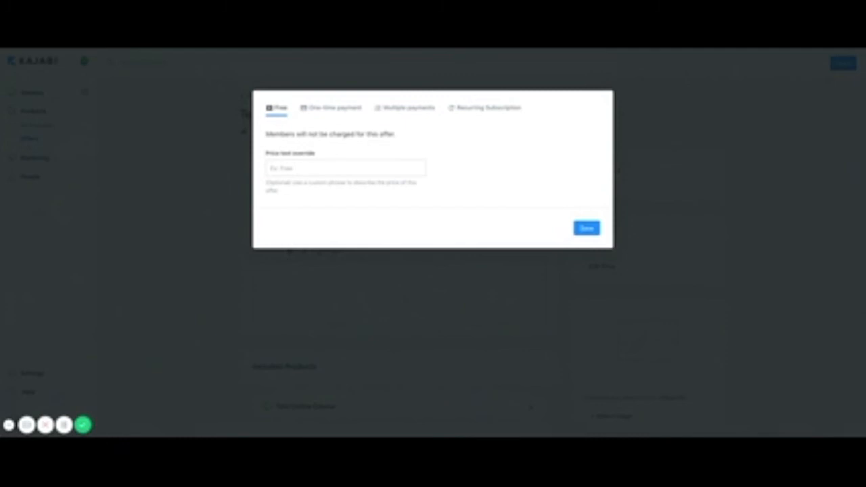
Set the price text override to 'This course is FREE' and save the pricing.
left_click(305, 168)
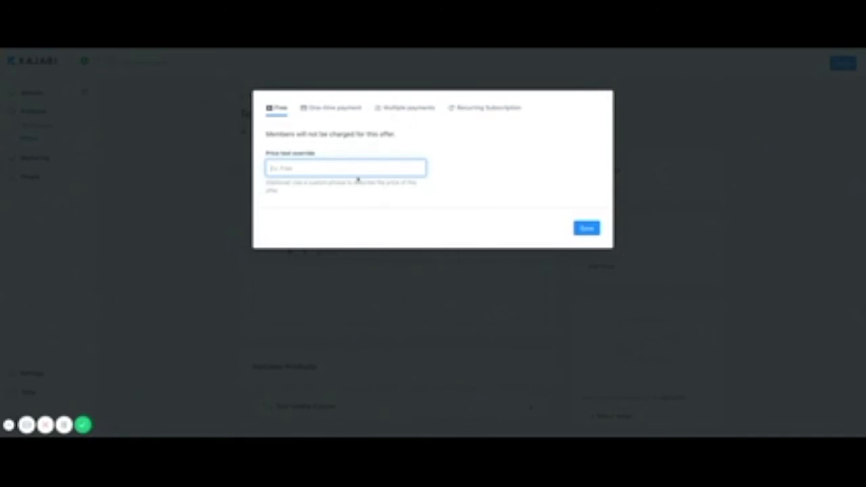
type("This course is FREE!")
left_click(585, 228)
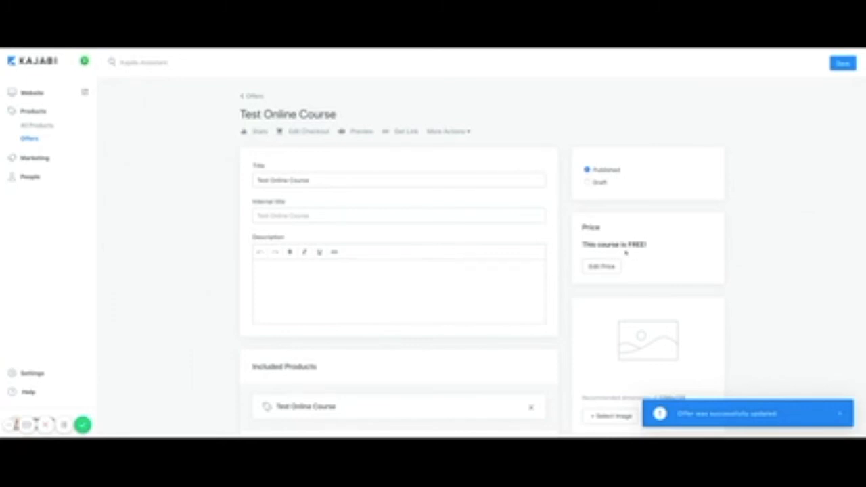
Review the Test Online Course offer settings and save the offer.
scroll(629, 287, "down", 2)
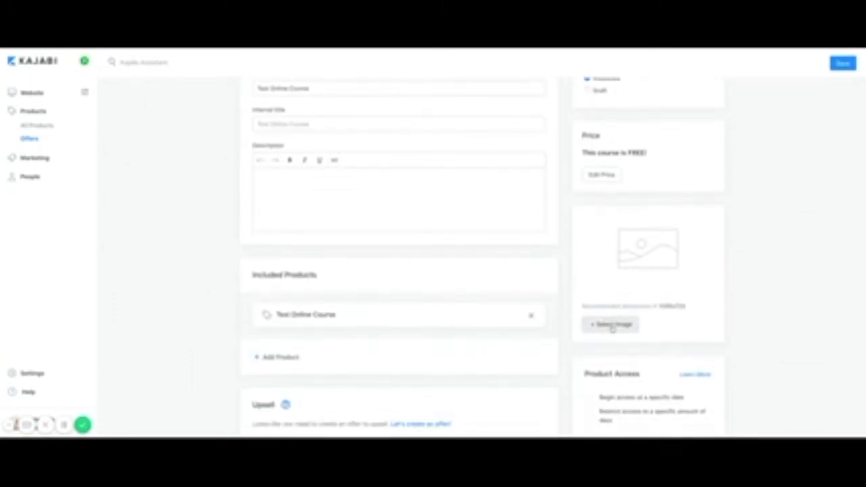
scroll(611, 338, "down", 3)
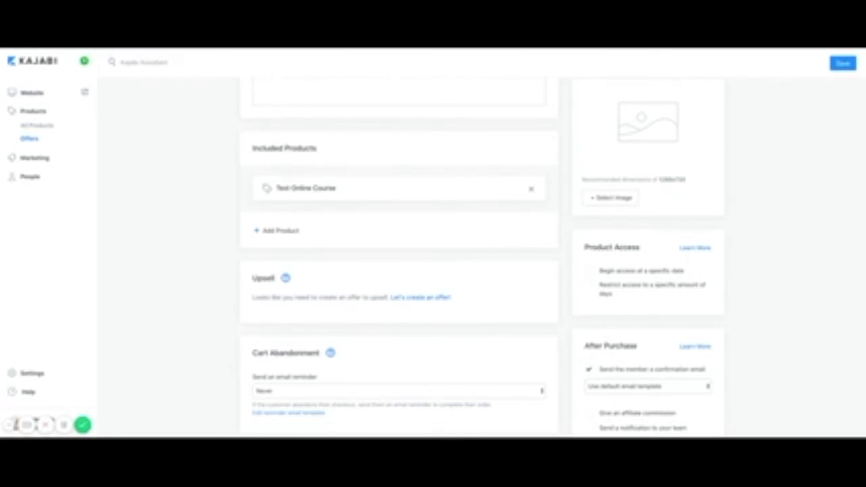
scroll(609, 336, "down", 3)
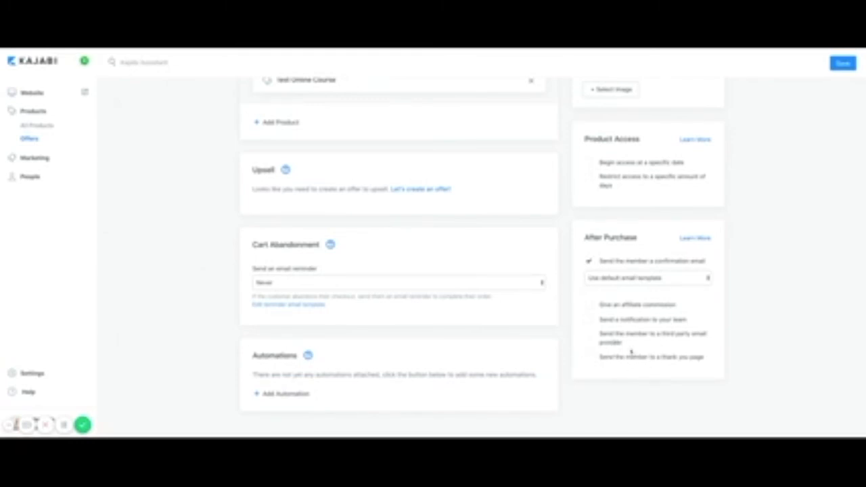
scroll(608, 359, "up", 1)
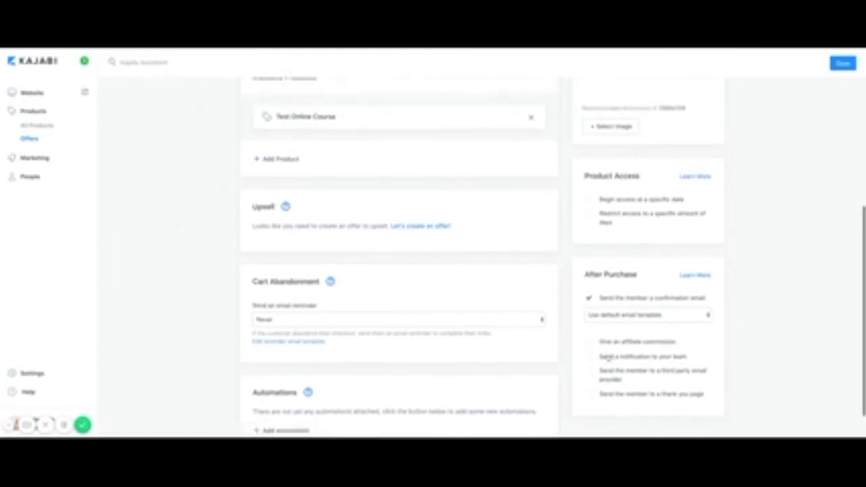
scroll(609, 360, "up", 5)
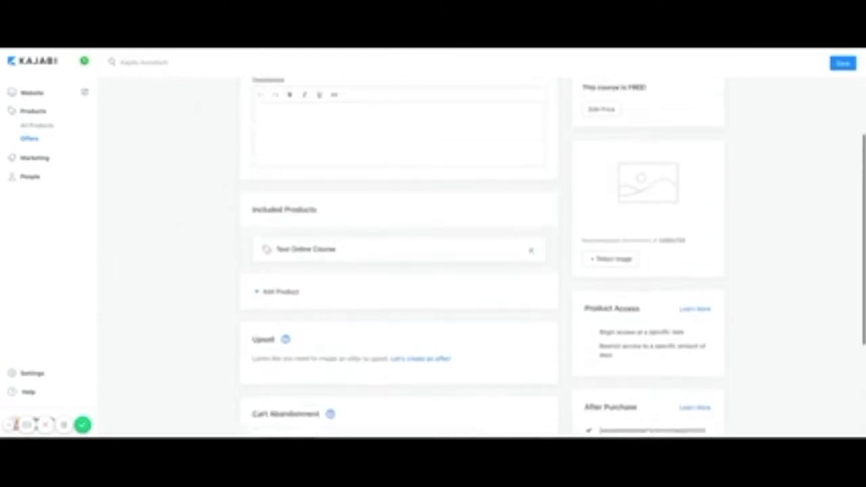
scroll(609, 359, "up", 1)
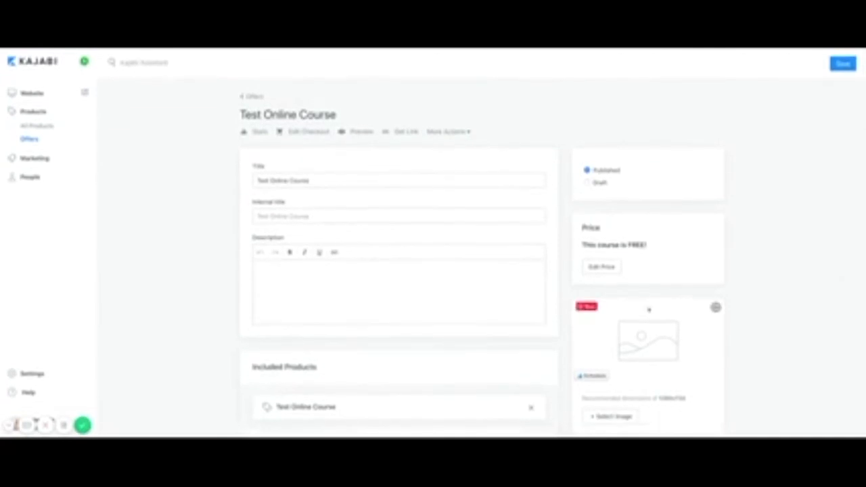
left_click(843, 64)
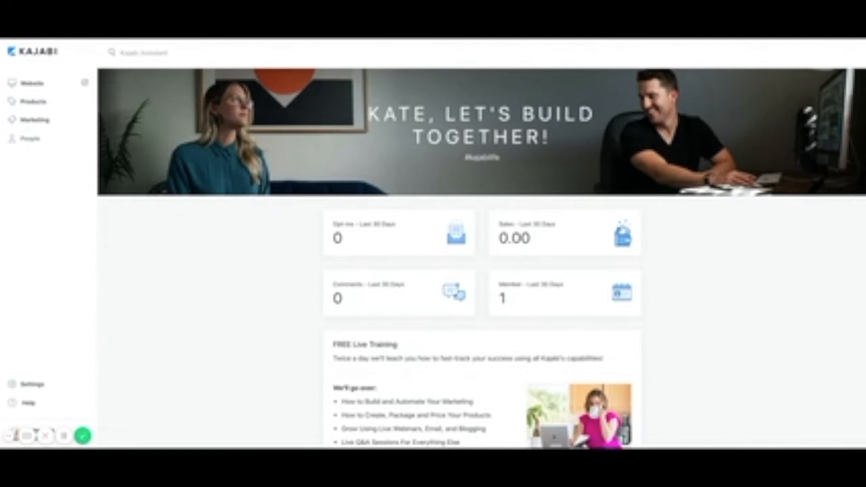
Open Marketing Pipelines, start a new pipeline, and show the Legacy Pipelines templates.
left_click(33, 121)
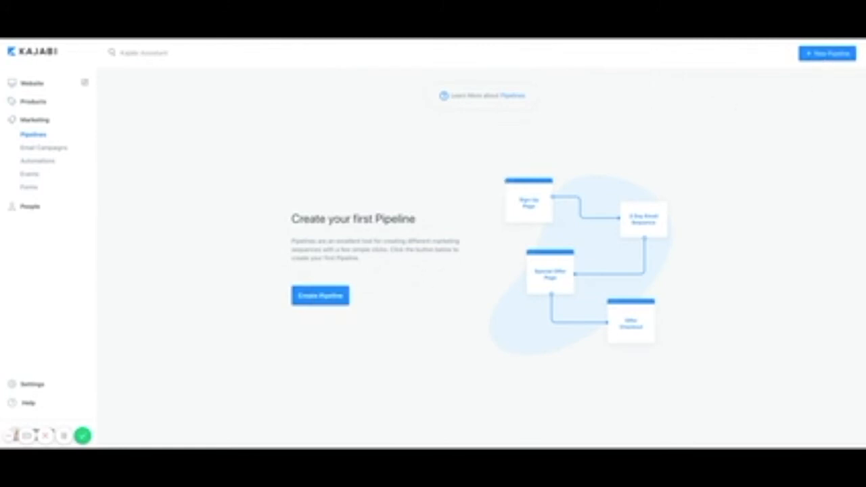
left_click(318, 296)
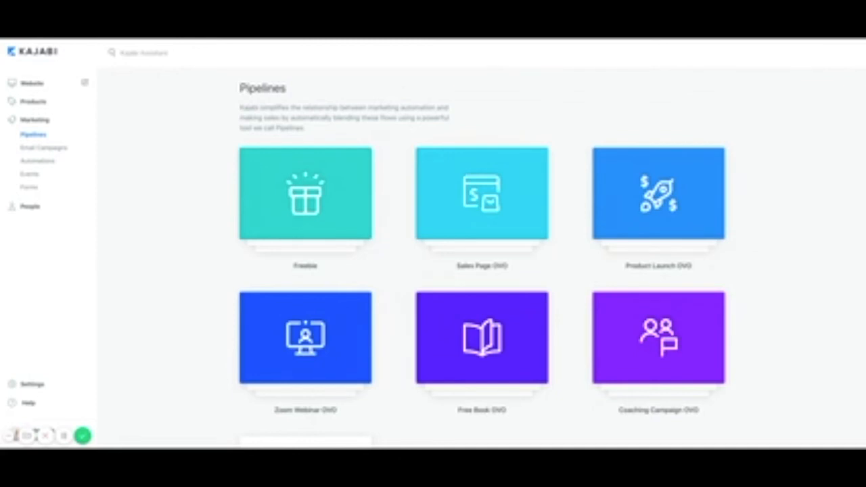
scroll(482, 257, "down", 3)
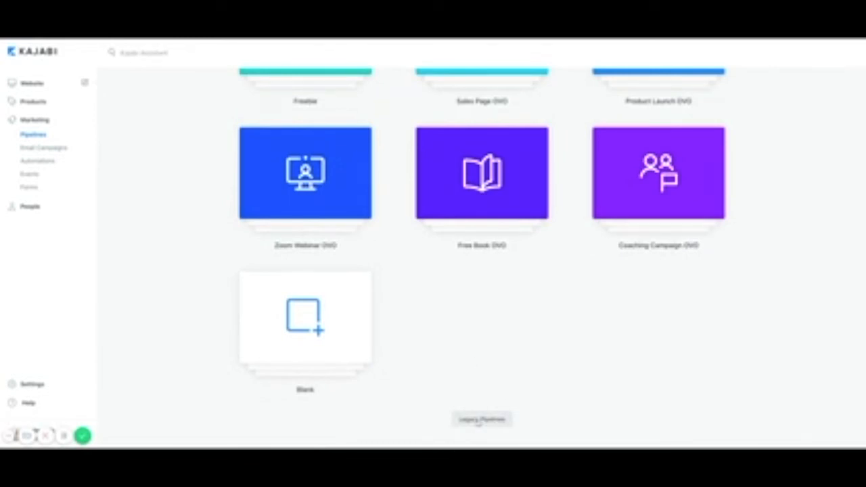
left_click(478, 420)
scroll(599, 369, "down", 5)
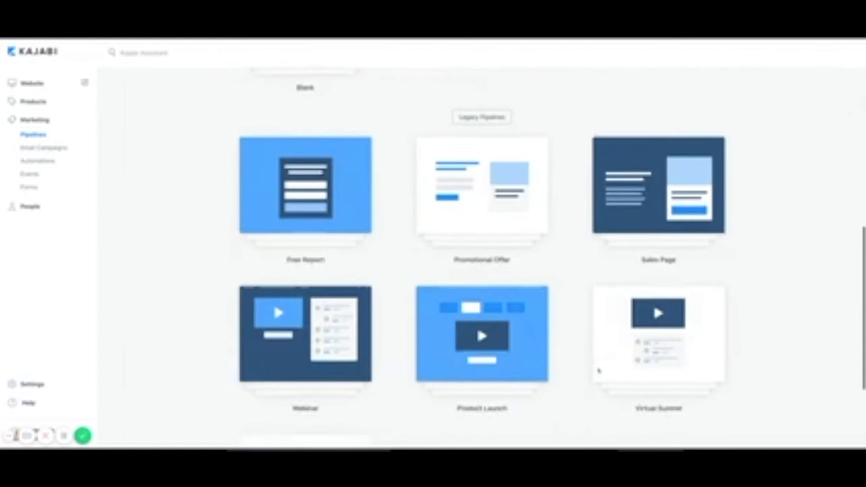
Preview the Webinar pipeline template and create a pipeline from it.
left_click(313, 250)
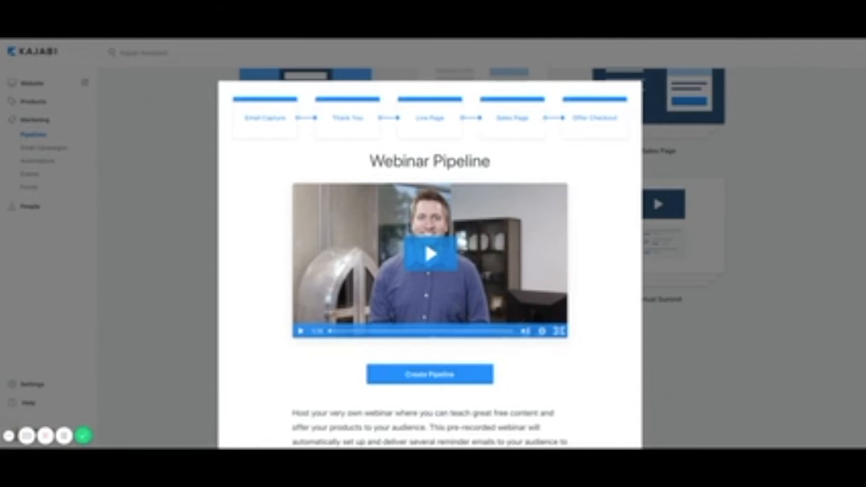
scroll(579, 297, "down", 2)
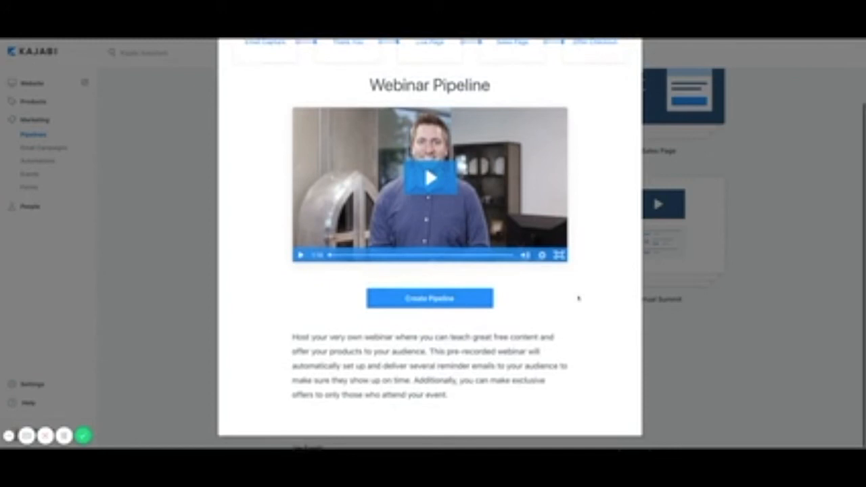
scroll(579, 298, "up", 2)
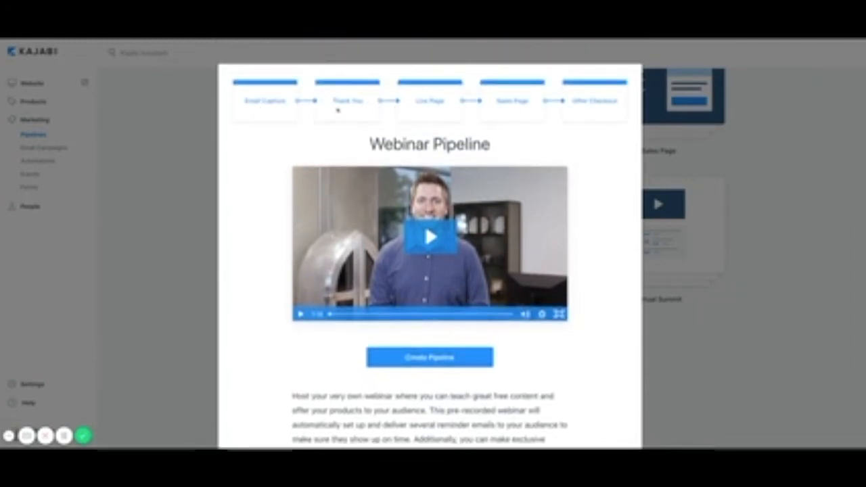
scroll(608, 181, "down", 2)
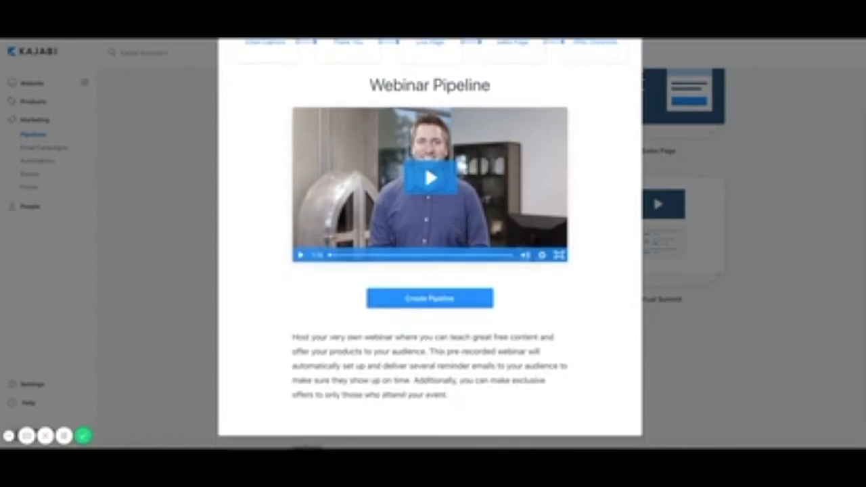
left_click(425, 304)
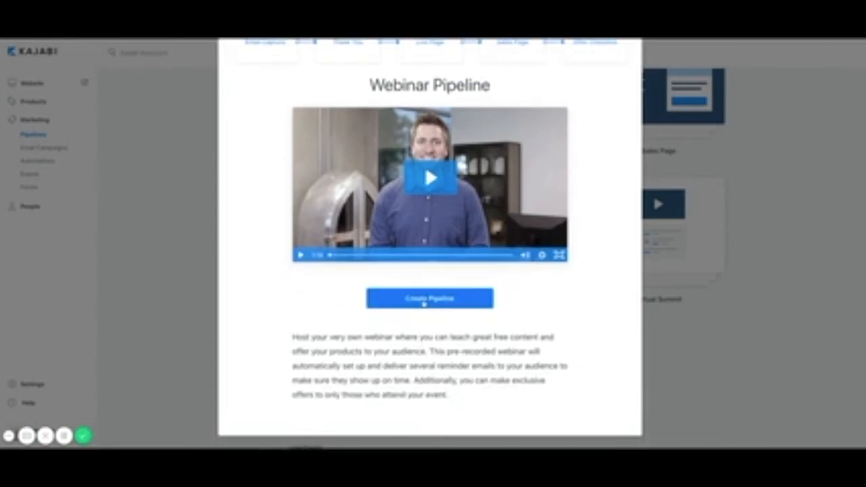
scroll(728, 257, "down", 1)
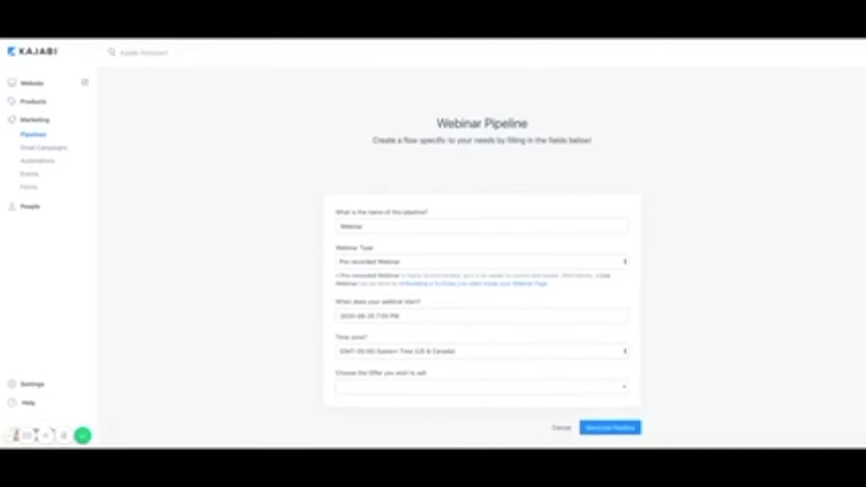
Replace the default pipeline name Webinar with 'Test Webinar Funnel'.
double_click(369, 226)
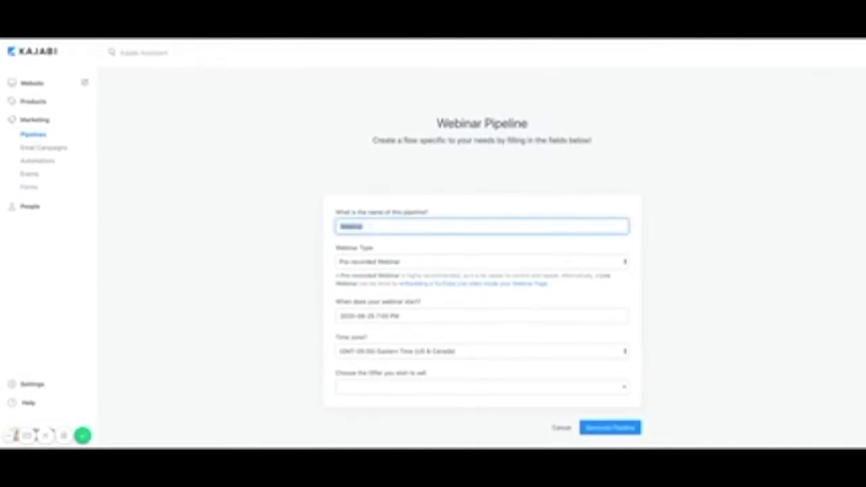
type("Test Webinar")
type("Traini")
key("BackSpace")
key("BackSpace")
key("BackSpace")
key("BackSpace")
key("BackSpace")
type("unnel")
key("Tab")
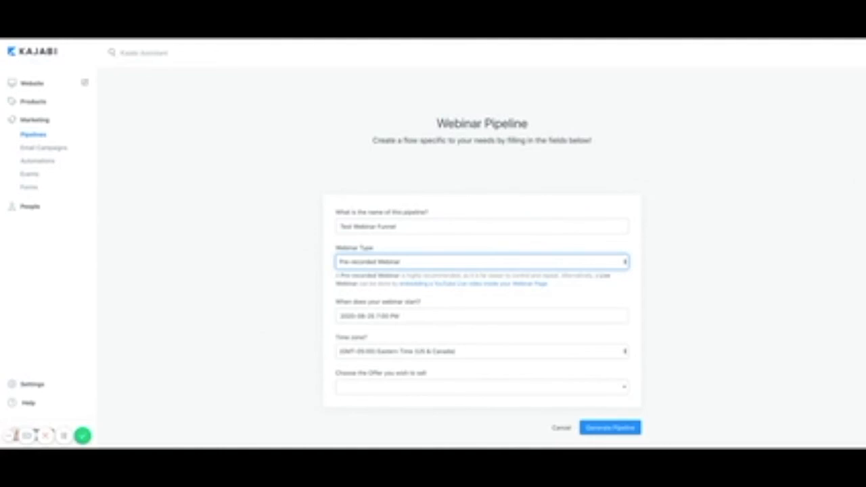
Make the webinar a Live Webinar (YouTube Live) starting June 3, 2020.
left_click(451, 271)
left_click(409, 315)
double_click(356, 357)
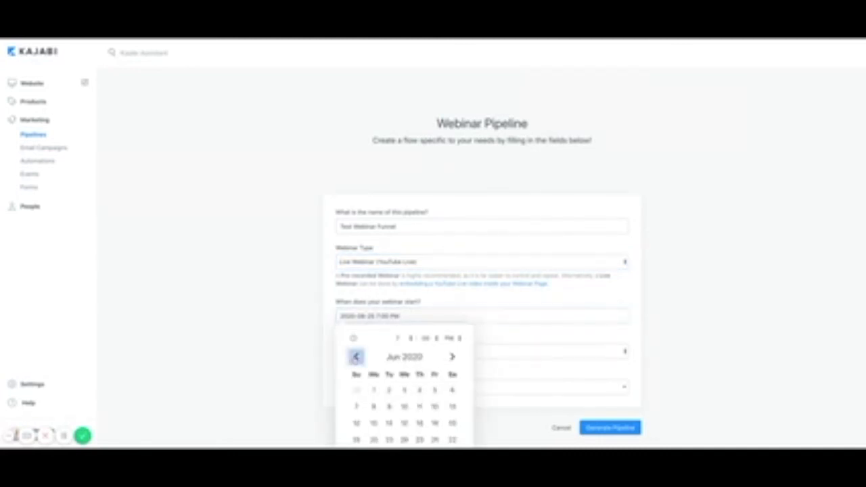
left_click(355, 357)
left_click(452, 357)
left_click(405, 390)
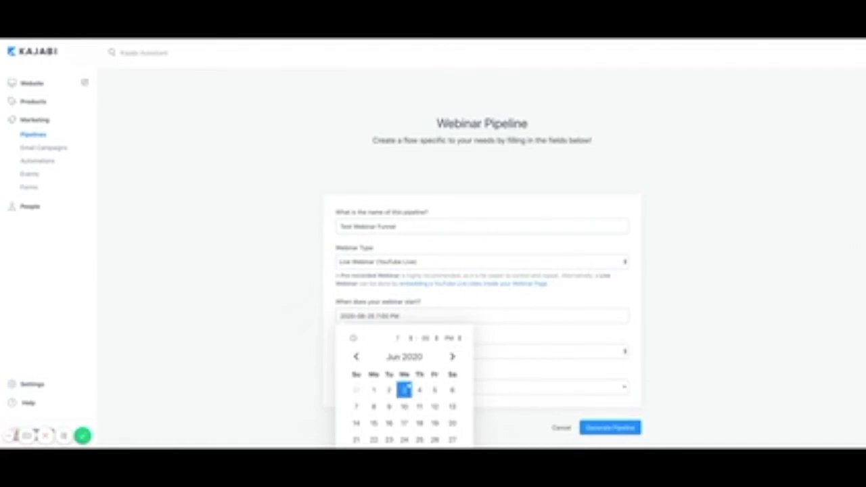
left_click(464, 285)
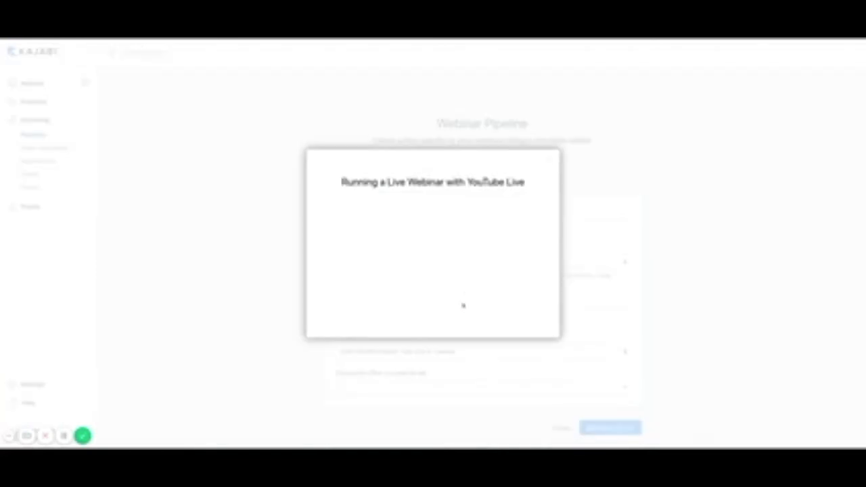
left_click(550, 160)
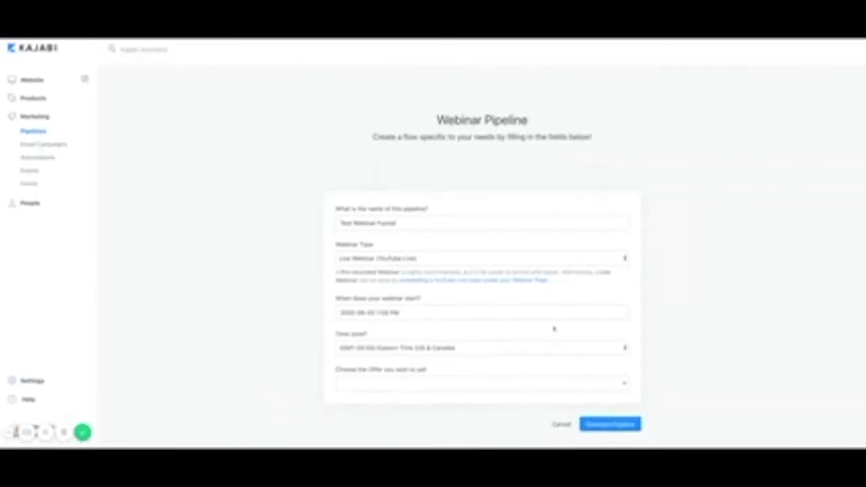
Choose Test Online Course as the offer and generate the pipeline.
left_click(502, 387)
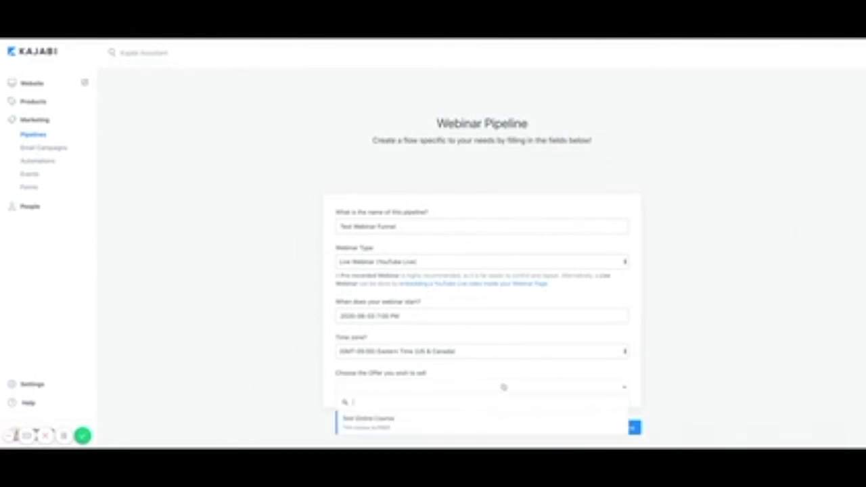
left_click(368, 423)
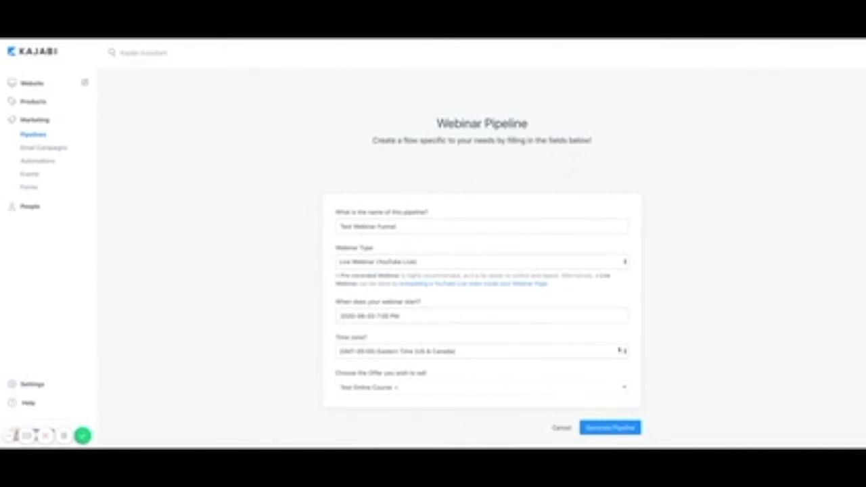
left_click(611, 428)
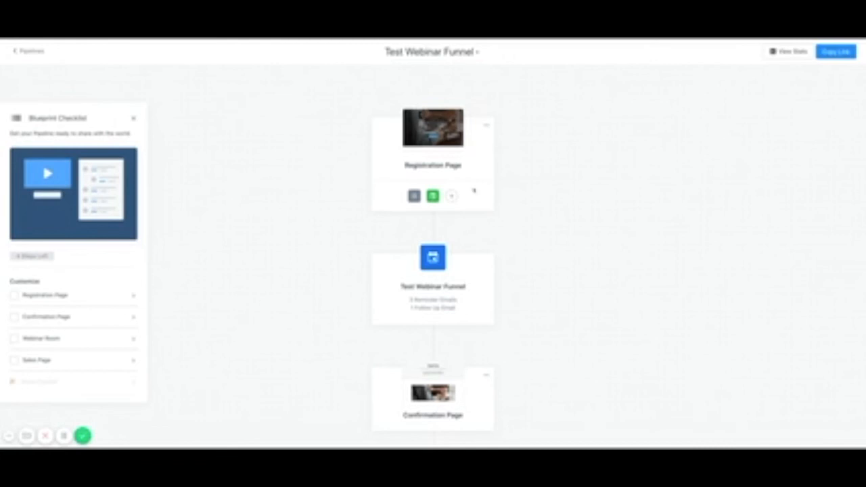
Scroll through the new funnel's steps down to Webinar Room, Sales Page and Offer Checkout.
scroll(469, 298, "down", 4)
scroll(470, 316, "down", 10)
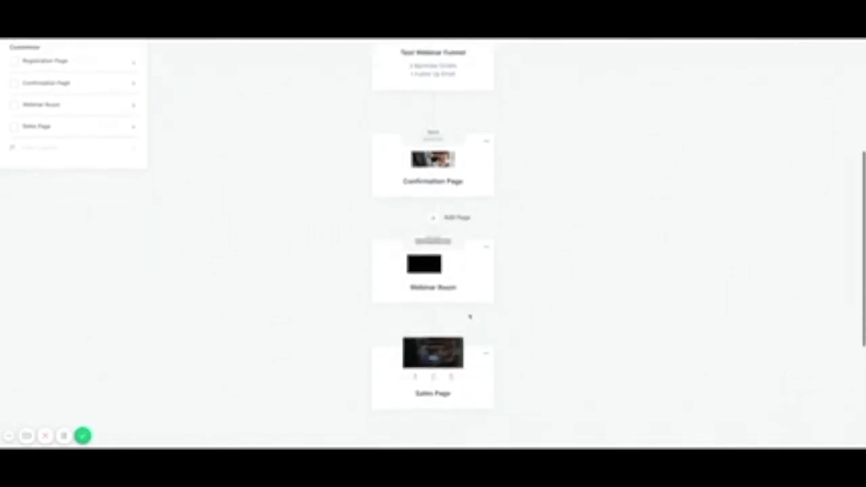
scroll(470, 316, "up", 14)
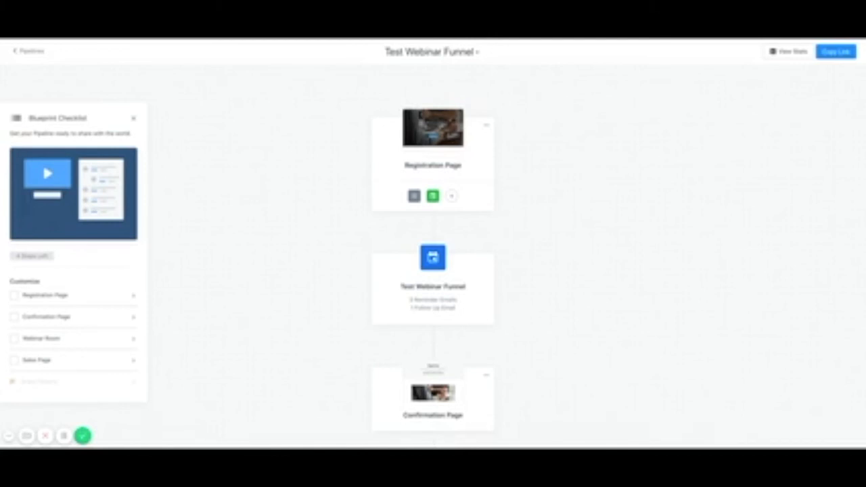
scroll(569, 283, "down", 1)
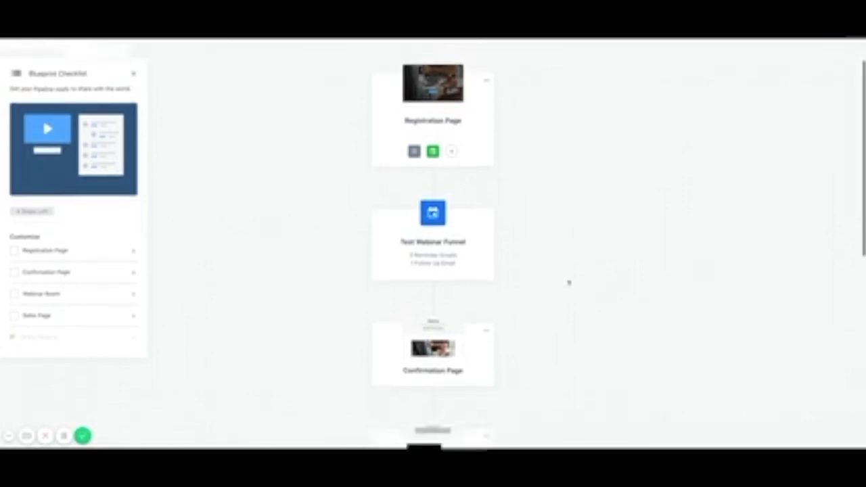
scroll(570, 283, "down", 1)
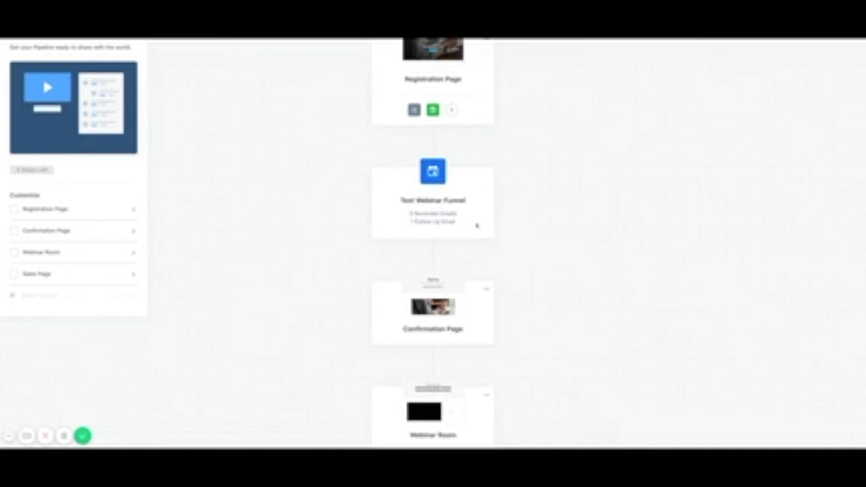
scroll(482, 227, "down", 1)
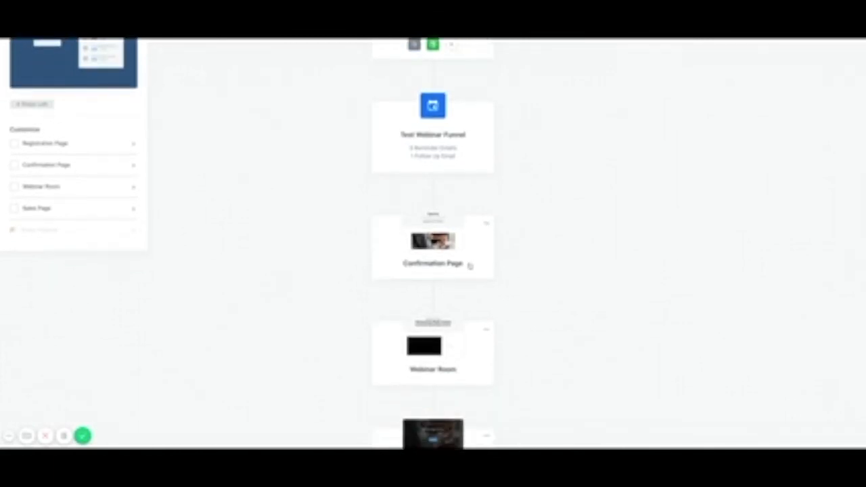
scroll(470, 265, "down", 1)
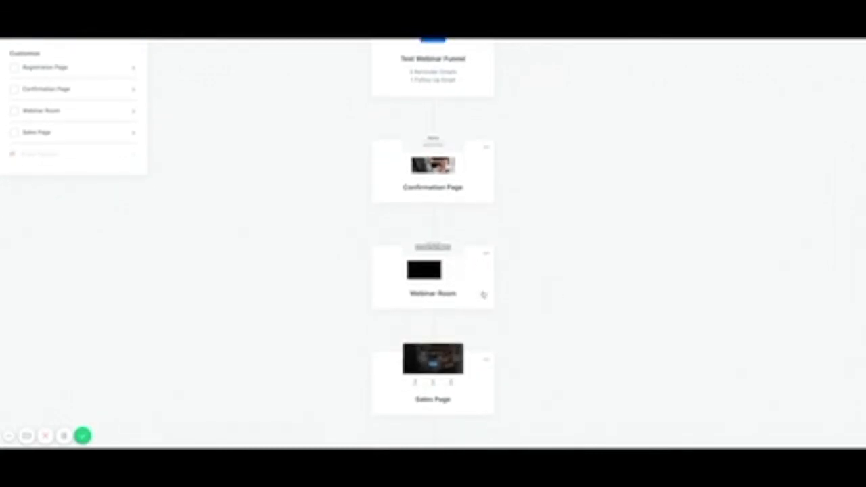
scroll(524, 304, "down", 1)
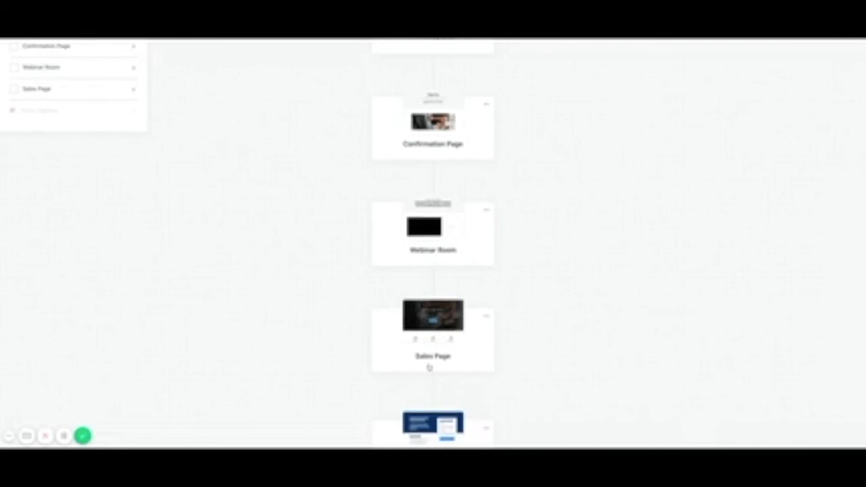
scroll(428, 368, "down", 2)
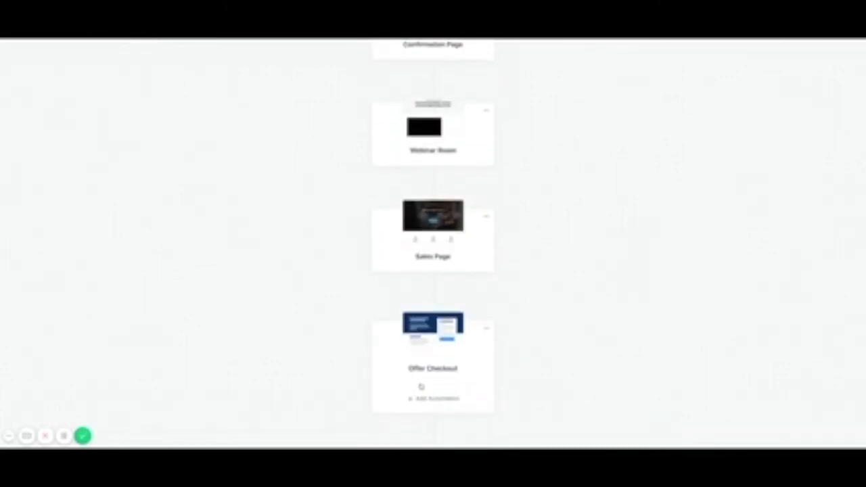
scroll(421, 387, "up", 6)
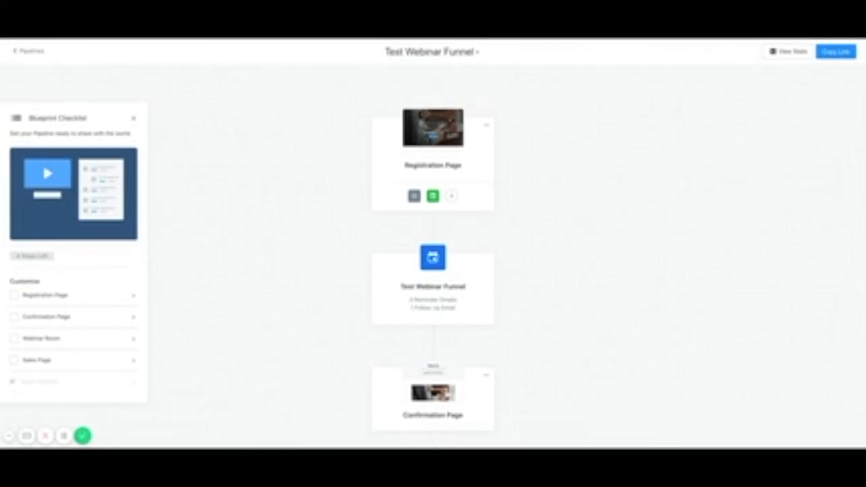
Review the Registration Page and its Features section, save it, and return to the overview.
left_click(421, 165)
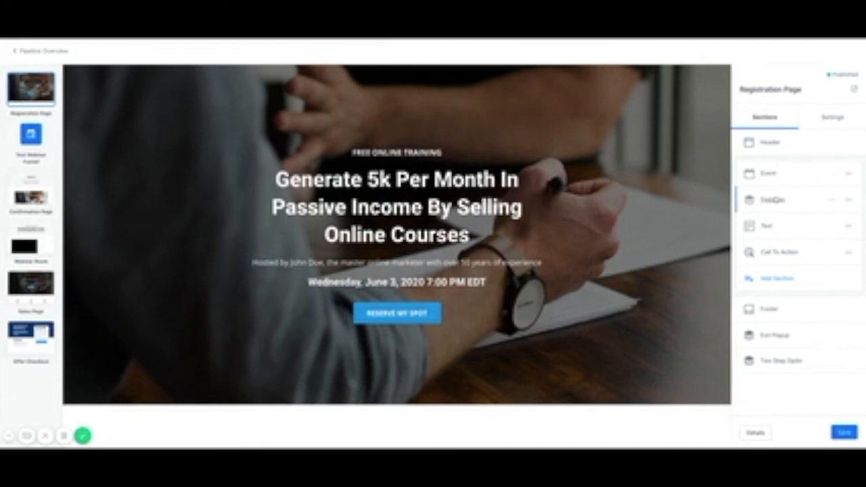
left_click(779, 201)
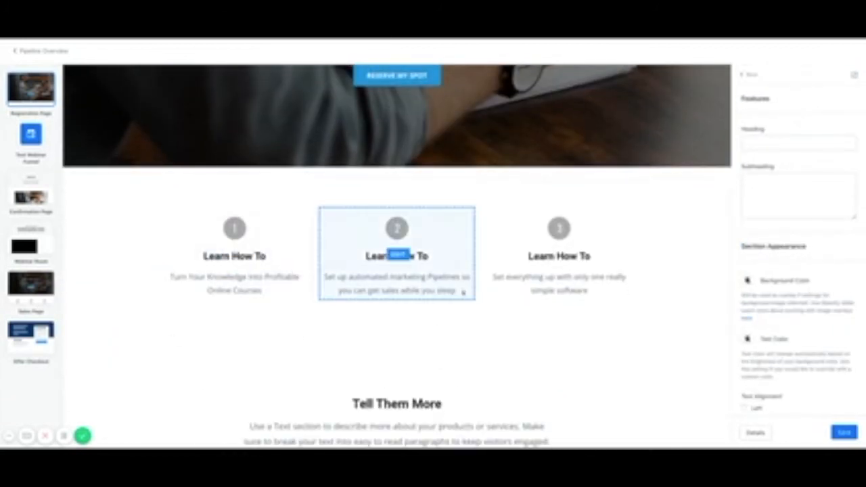
scroll(802, 291, "down", 2)
scroll(800, 293, "down", 3)
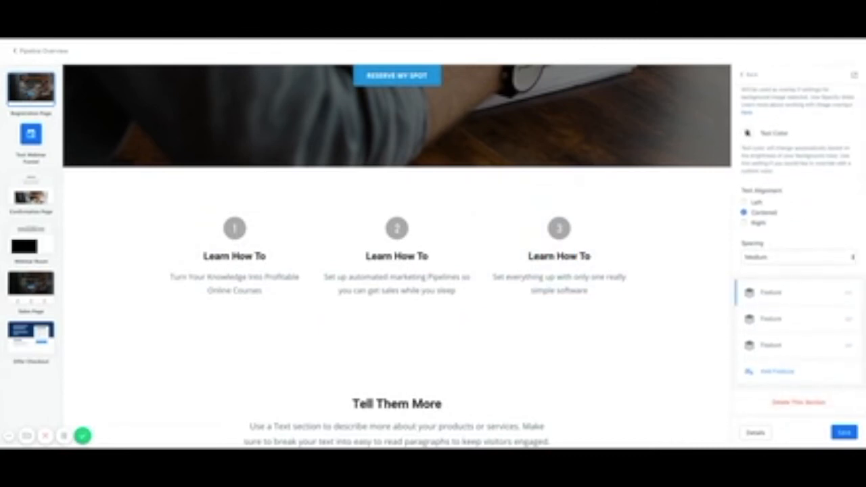
scroll(774, 77, "up", 5)
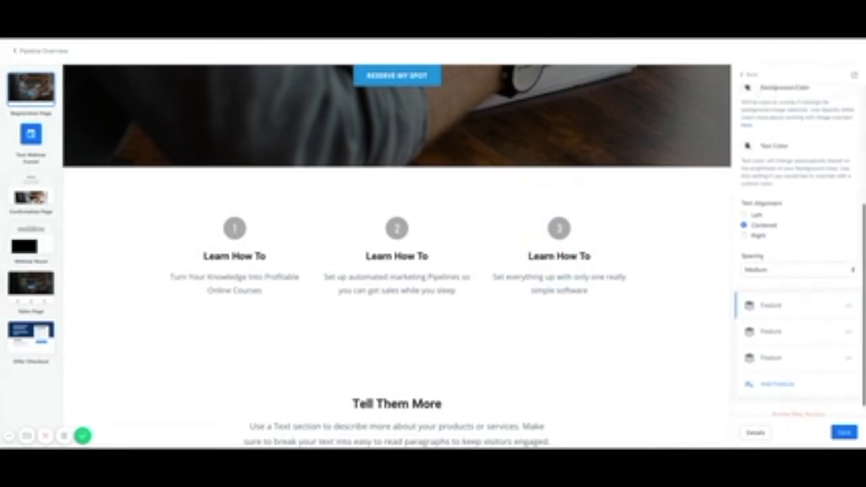
left_click(762, 76)
scroll(406, 370, "down", 5)
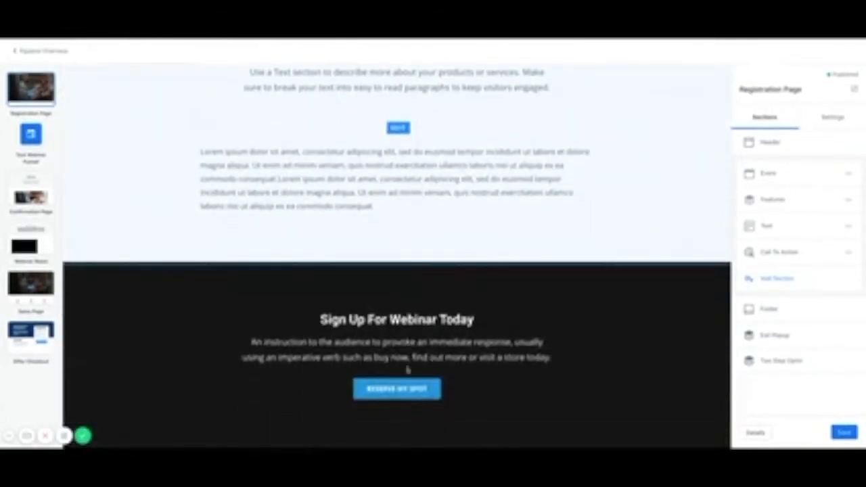
scroll(406, 370, "up", 10)
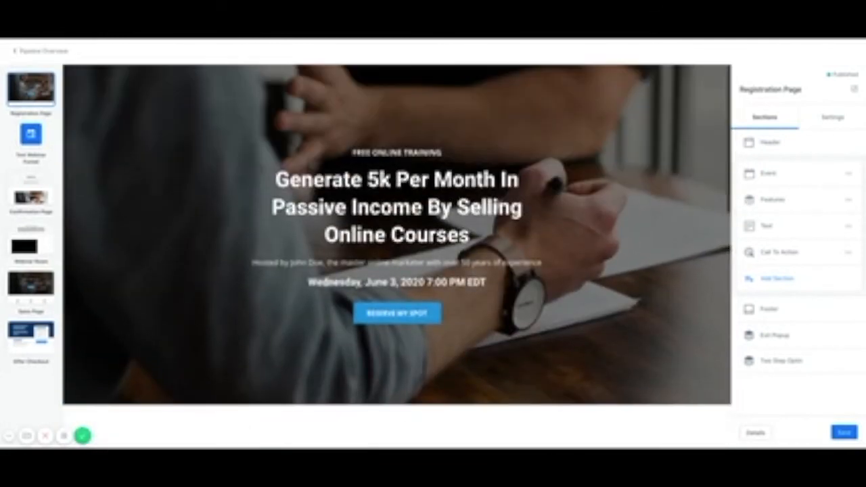
left_click(846, 433)
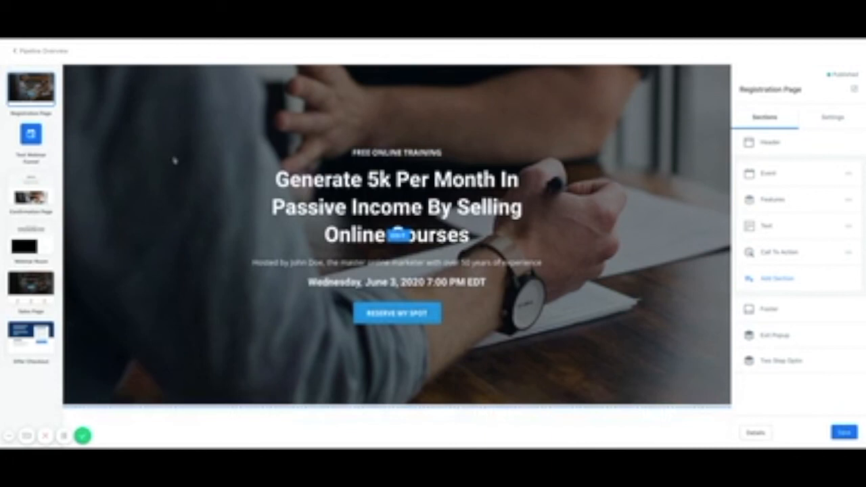
left_click(47, 51)
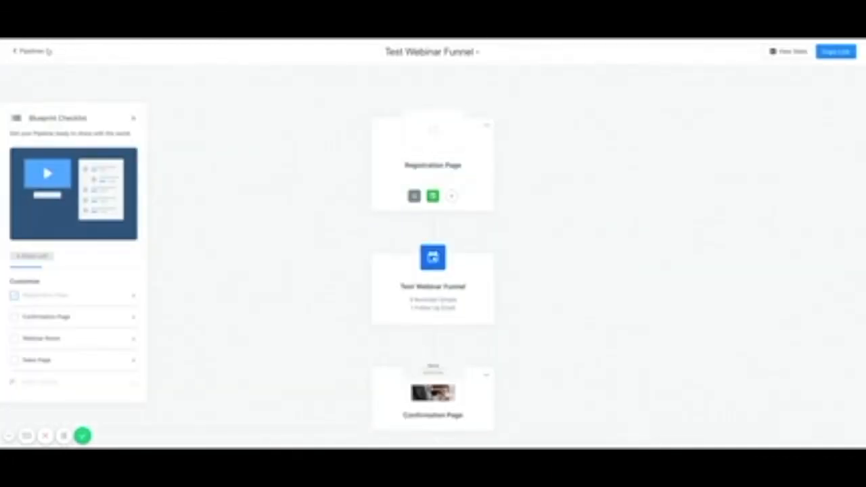
Check off Registration Page in the Blueprint Checklist and open the Test Webinar Funnel event.
left_click(14, 296)
left_click(441, 271)
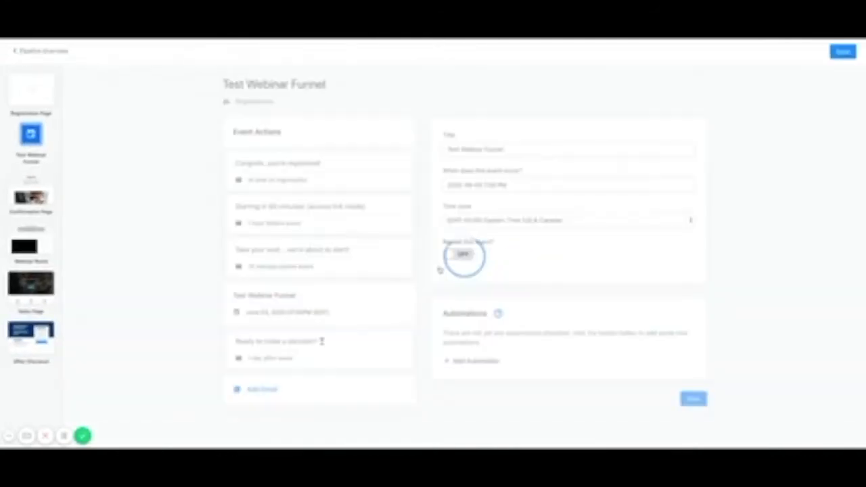
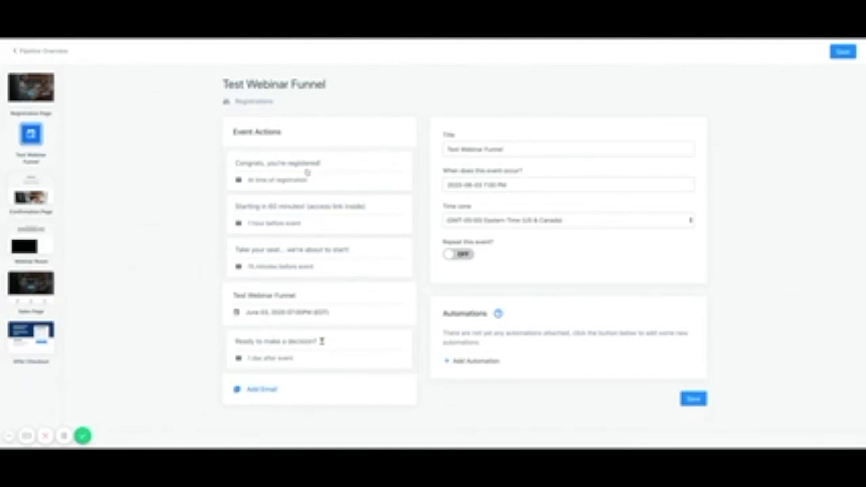
Open and scroll through the 'Congrats, you're registered!' webinar email.
left_click(268, 182)
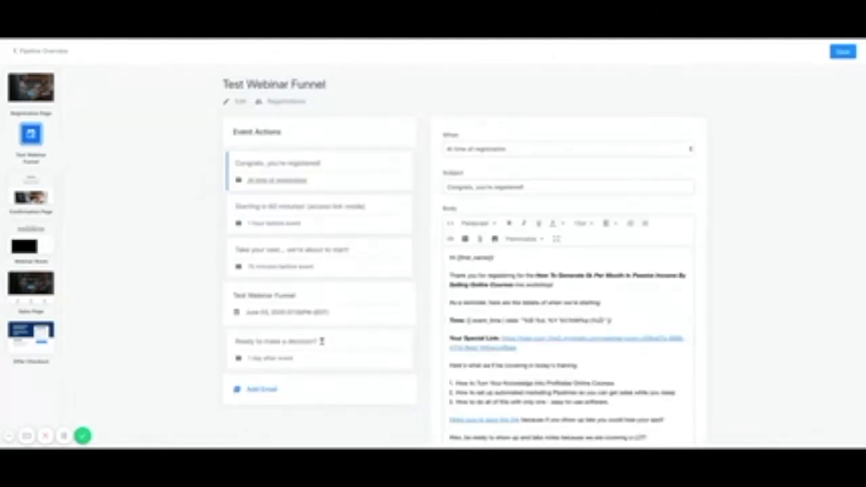
scroll(568, 338, "down", 4)
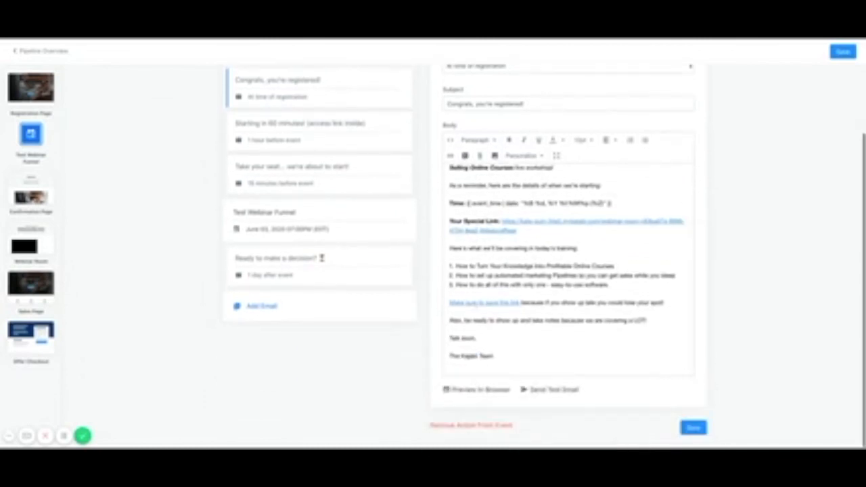
scroll(542, 271, "up", 2)
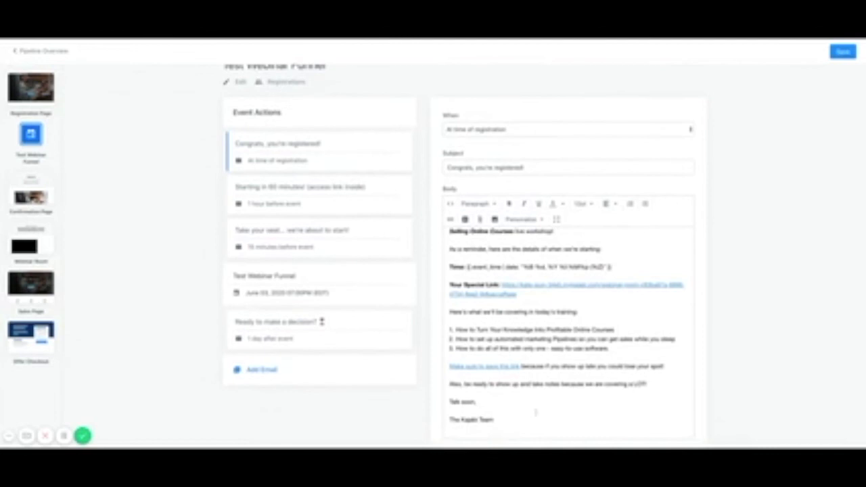
scroll(569, 325, "down", 2)
scroll(568, 284, "up", 2)
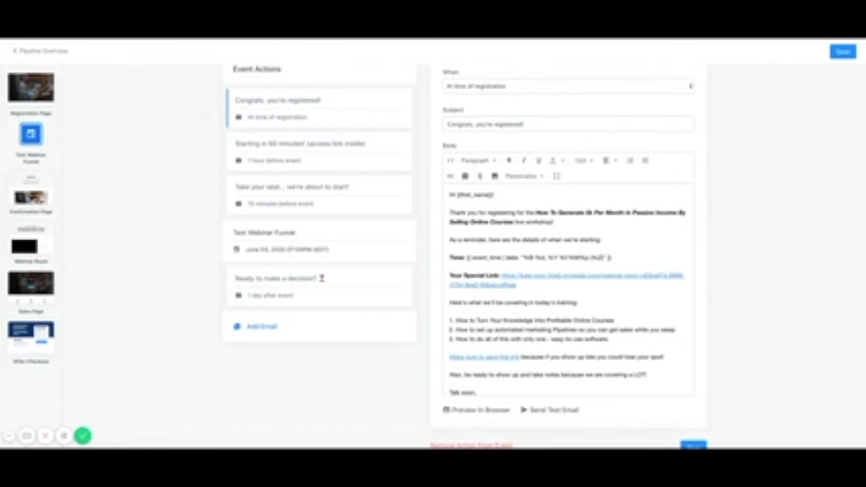
scroll(571, 290, "down", 1)
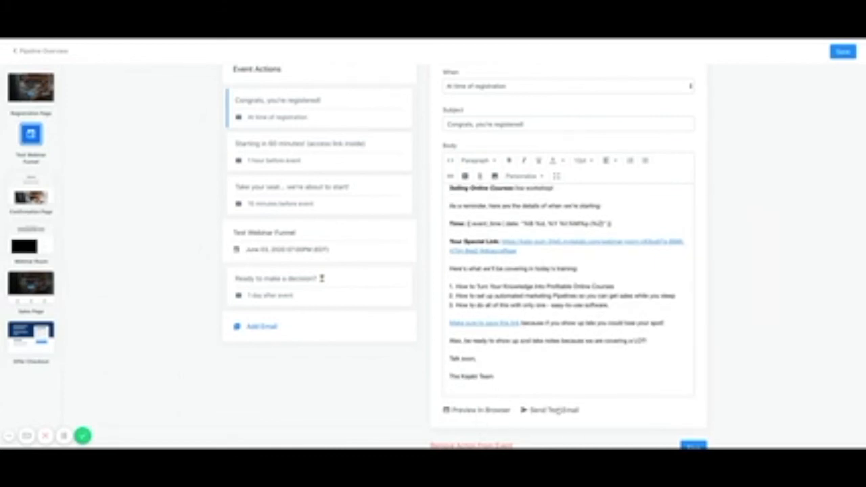
scroll(569, 291, "up", 3)
scroll(306, 199, "up", 2)
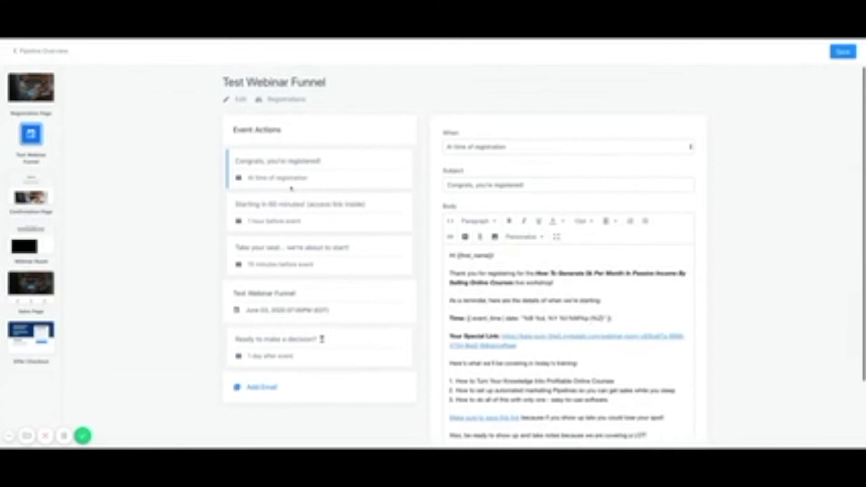
Review the 'Starting in 60 minutes' reminder email and save it.
left_click(263, 225)
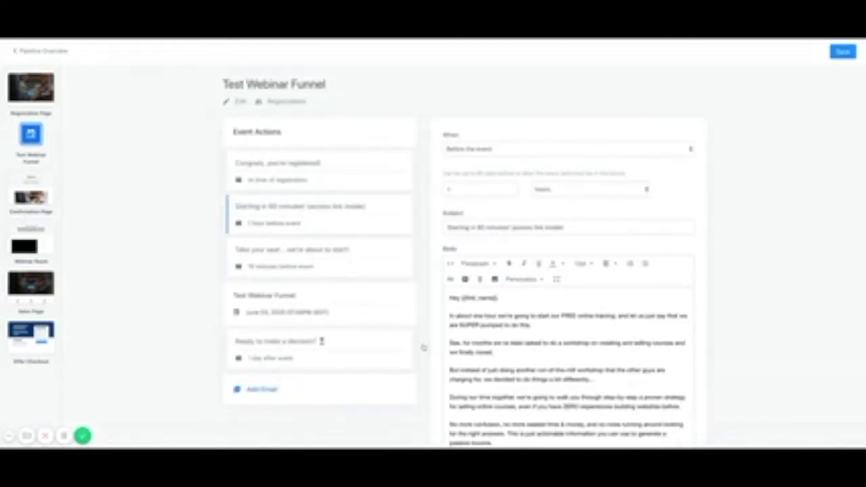
scroll(568, 366, "down", 4)
scroll(548, 388, "up", 3)
left_click(843, 53)
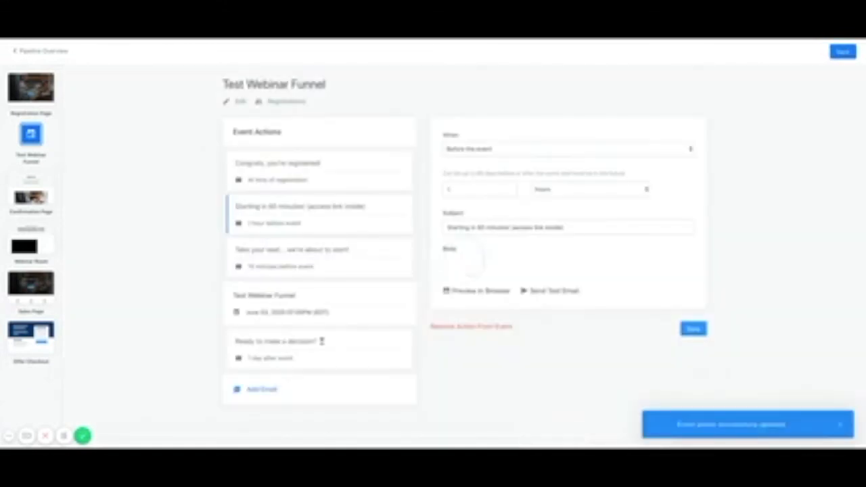
From the pipeline overview, open the Confirmation Page with its Thank You message and June 3, 2020 date.
left_click(31, 50)
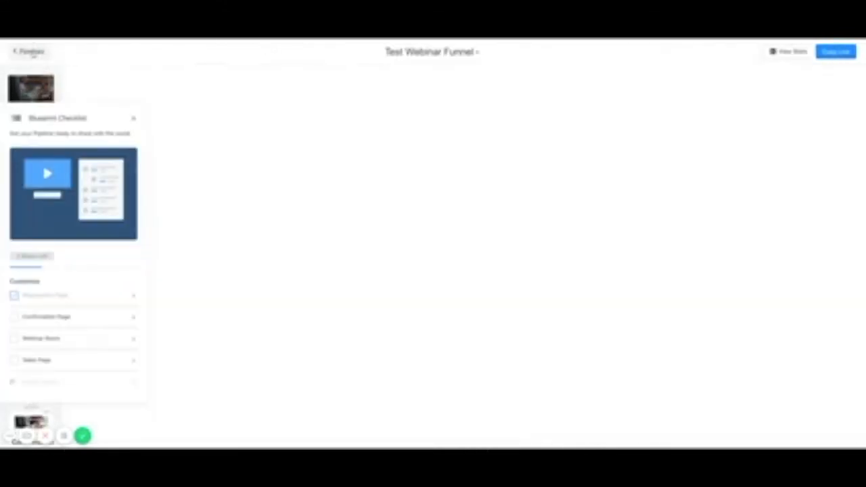
scroll(332, 358, "down", 3)
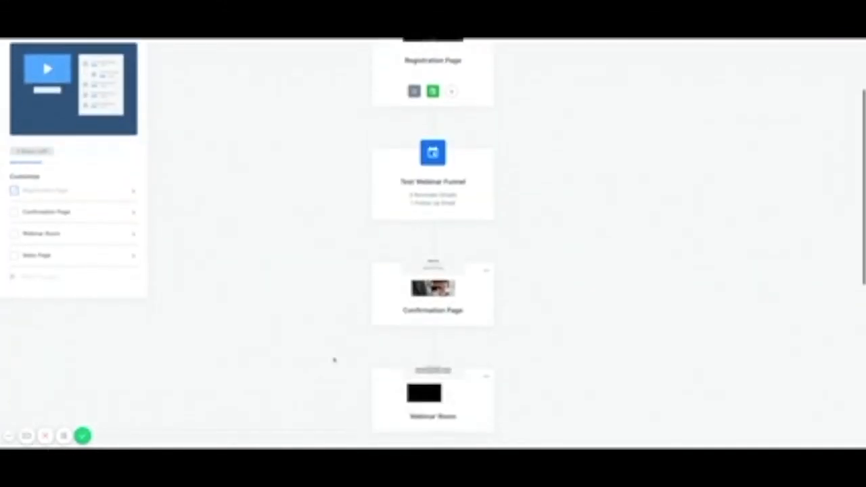
left_click(440, 291)
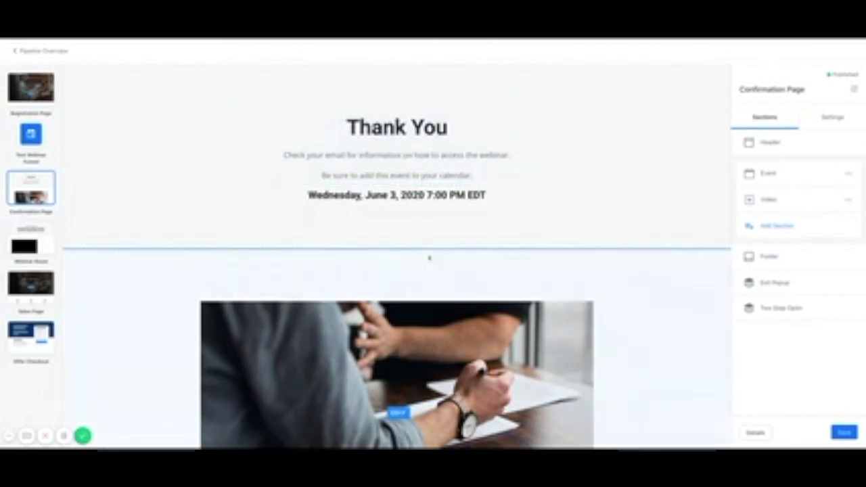
scroll(429, 258, "down", 2)
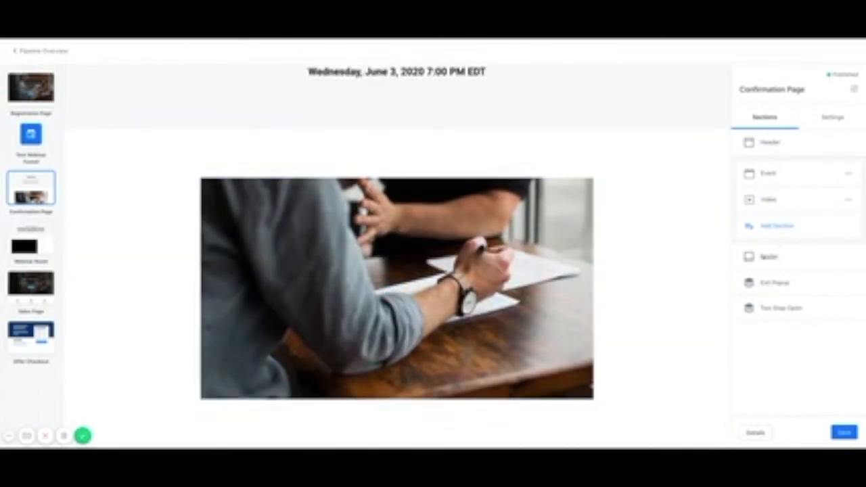
scroll(531, 194, "up", 2)
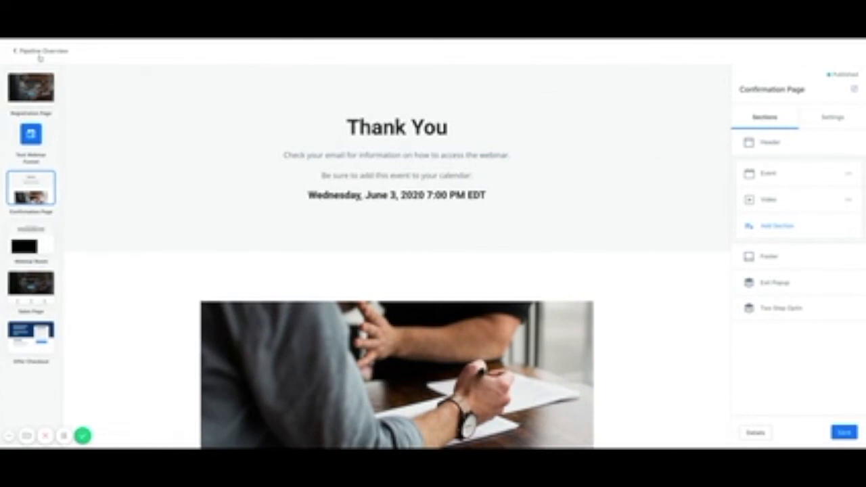
Switch the Webinar Room's YouTube Live chat off and back on, then open the Sales Page.
left_click(30, 234)
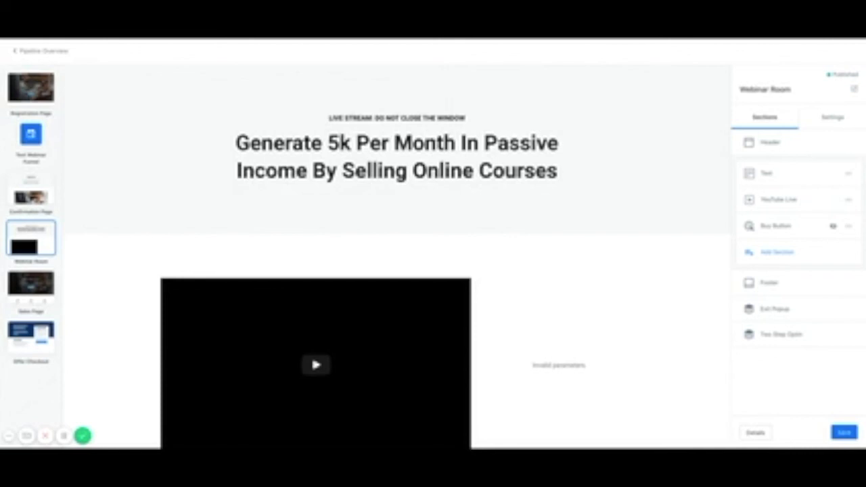
scroll(348, 223, "down", 1)
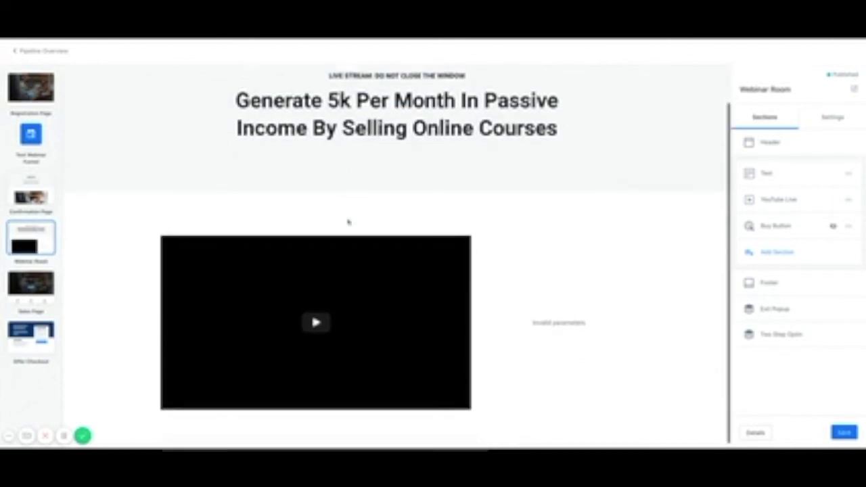
left_click(789, 202)
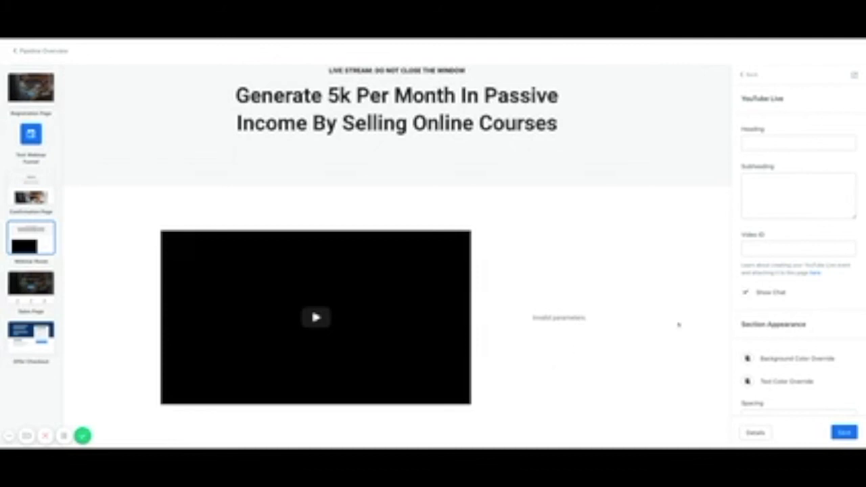
scroll(754, 307, "down", 1)
left_click(748, 290)
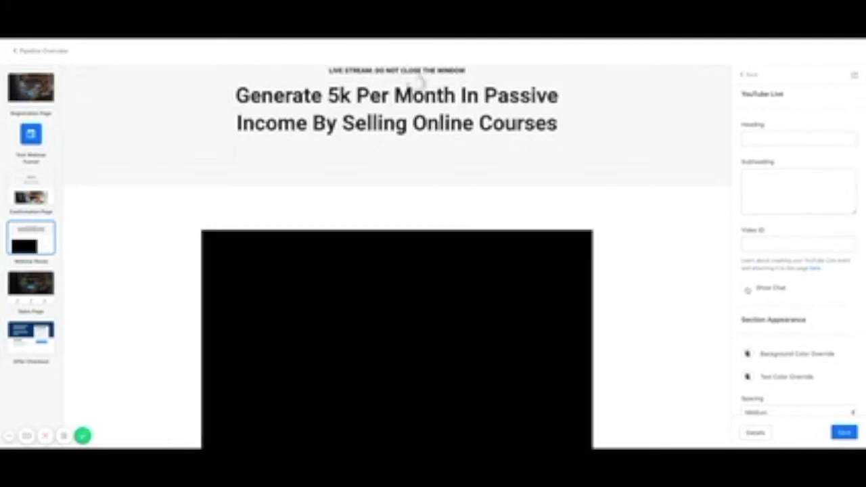
left_click(748, 289)
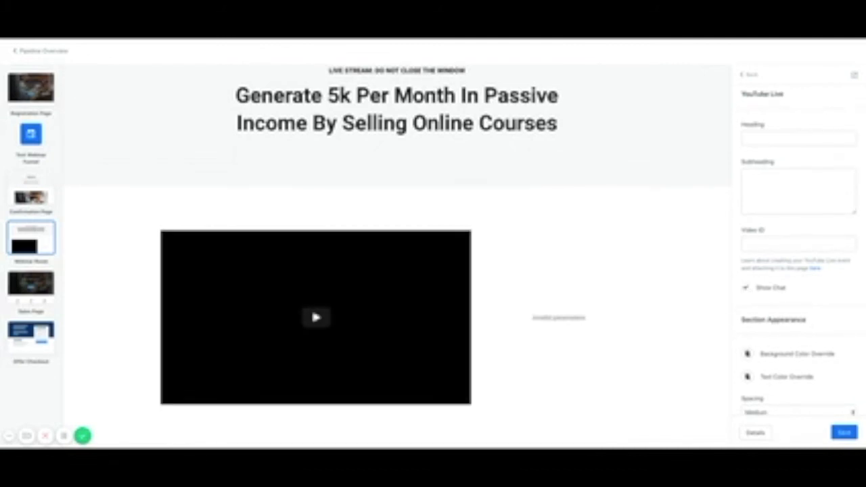
scroll(799, 271, "down", 1)
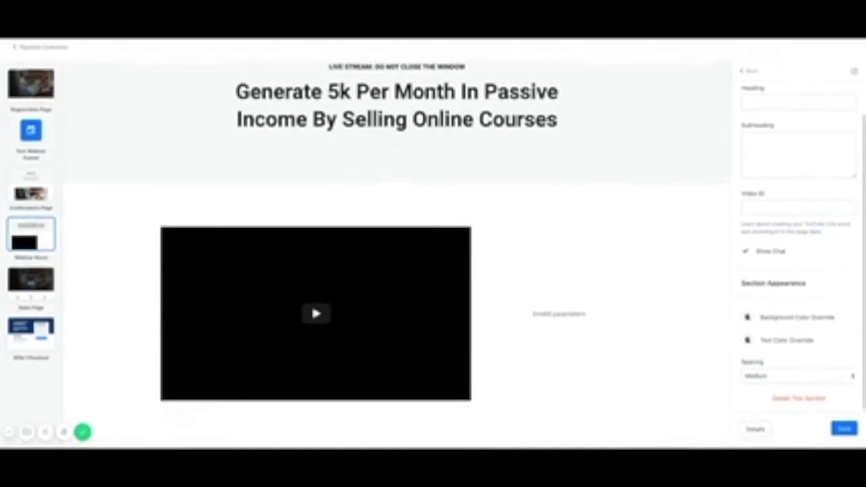
scroll(799, 270, "up", 1)
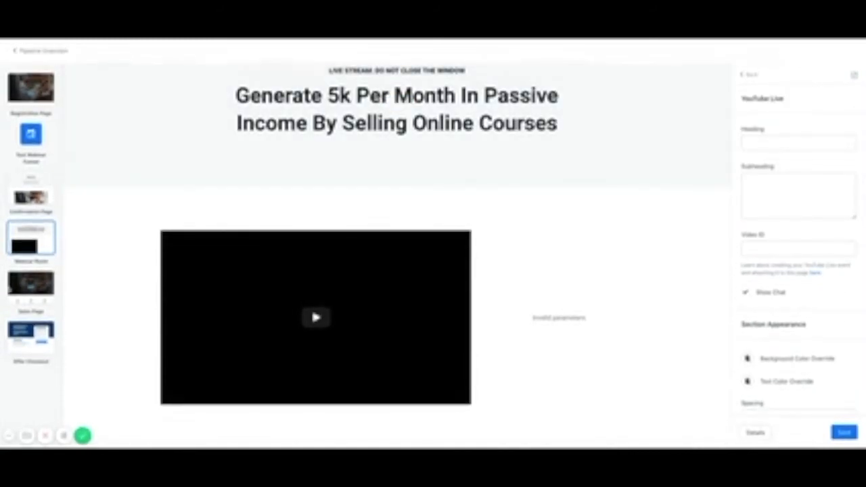
scroll(105, 279, "up", 1)
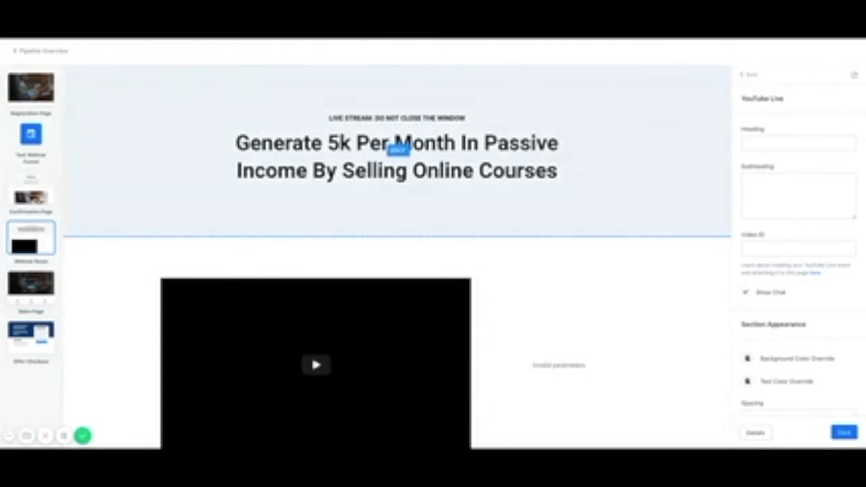
left_click(25, 290)
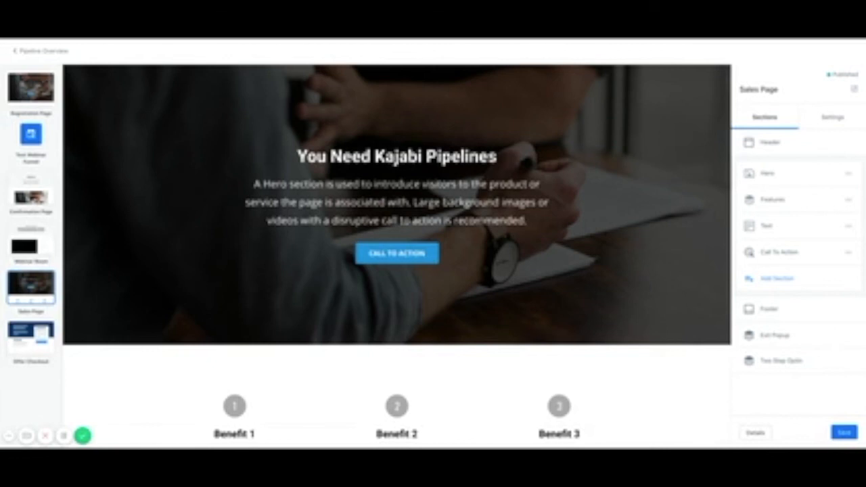
Check the Sales Page hero button's call-to-action, which links to the URL '#next-pipeline-step'.
scroll(397, 257, "down", 5)
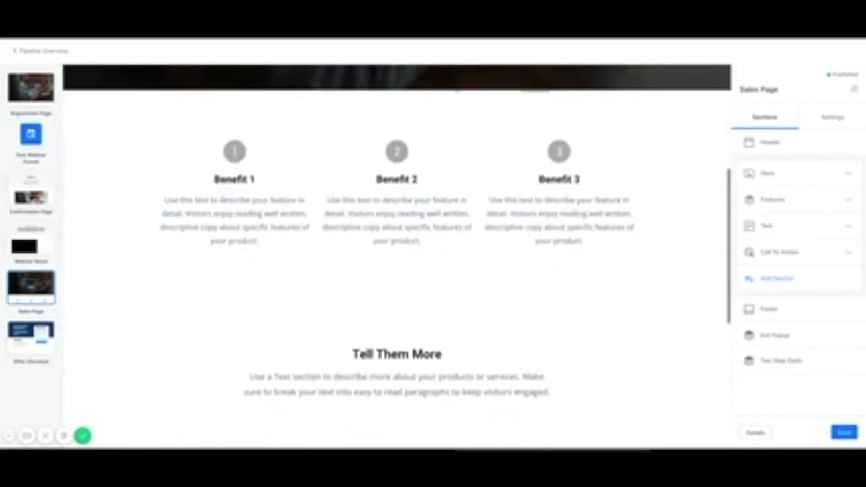
scroll(397, 257, "down", 4)
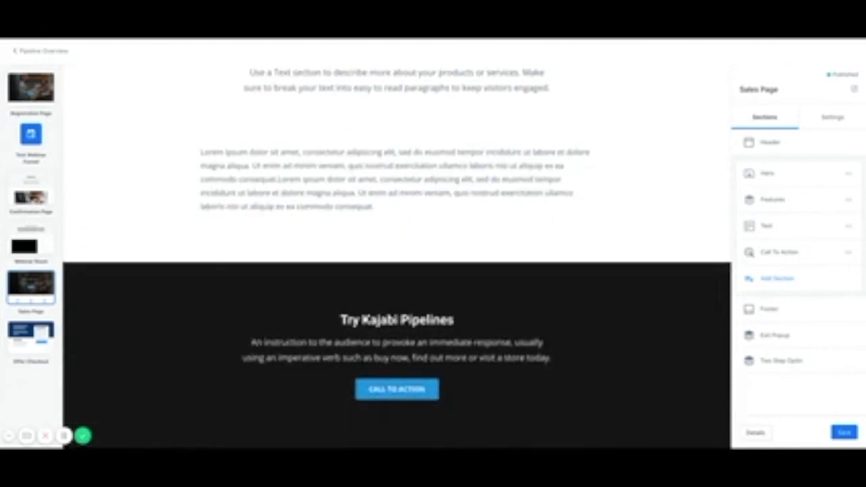
scroll(398, 257, "up", 9)
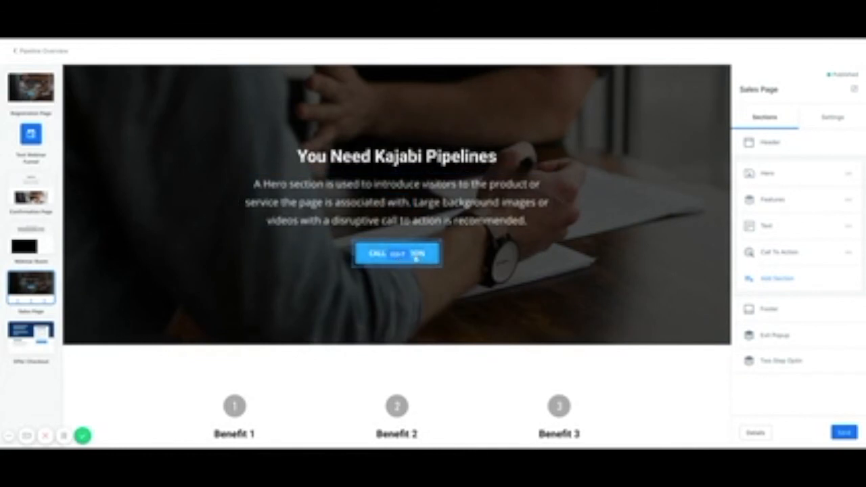
left_click(408, 264)
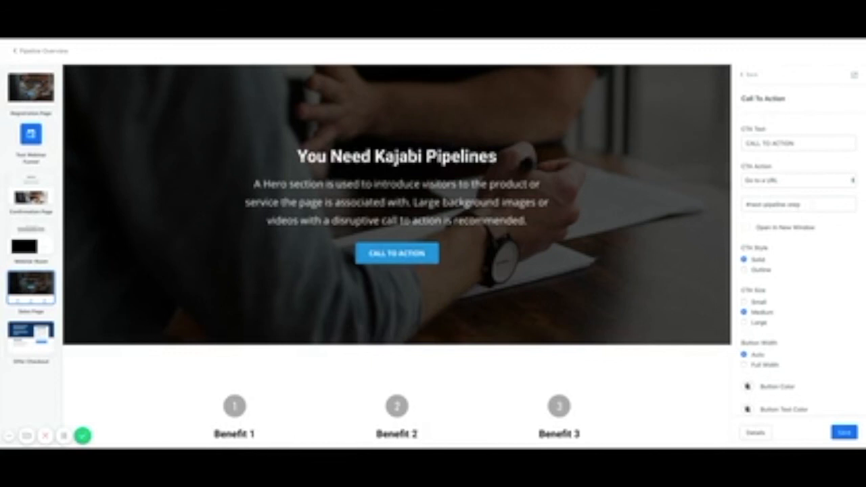
left_click(817, 186)
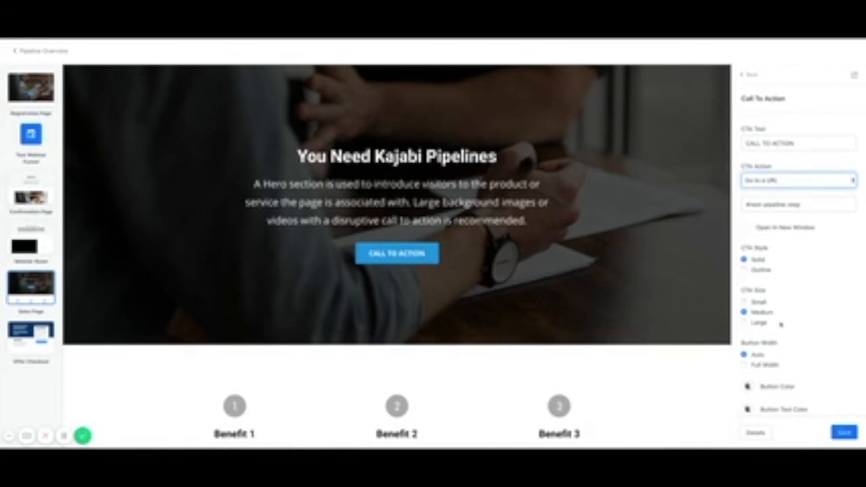
scroll(781, 325, "down", 5)
scroll(782, 325, "up", 5)
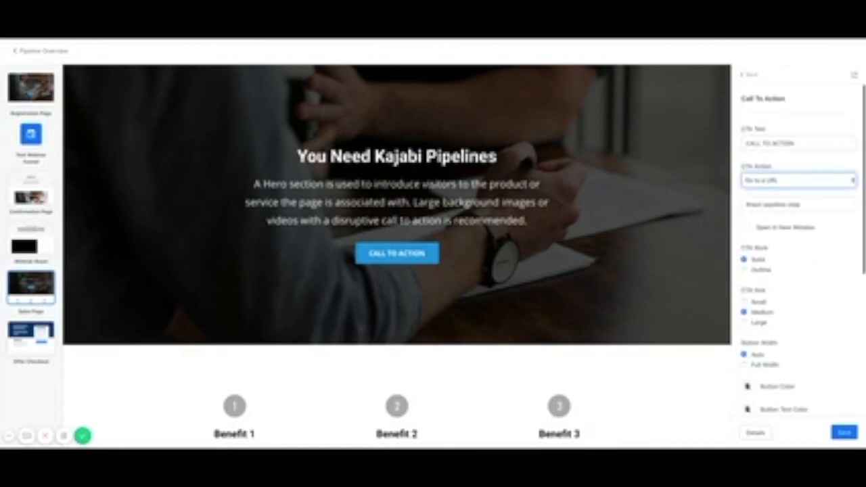
scroll(448, 329, "down", 5)
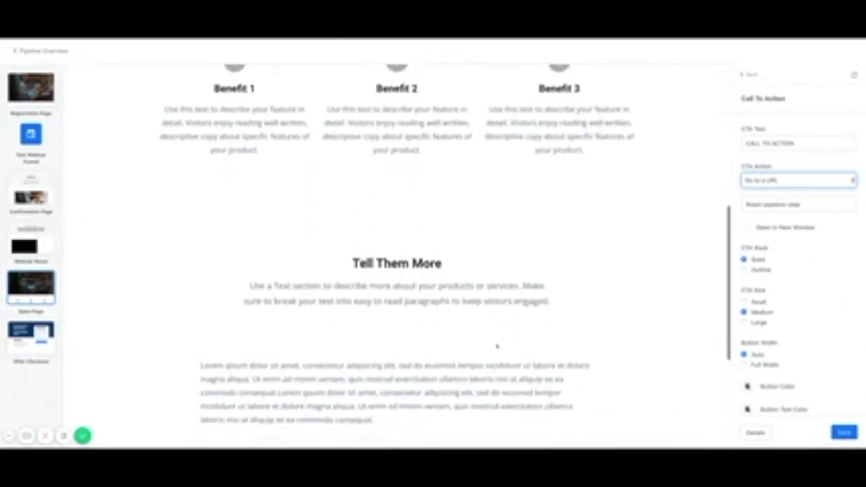
scroll(498, 346, "down", 3)
scroll(497, 347, "up", 10)
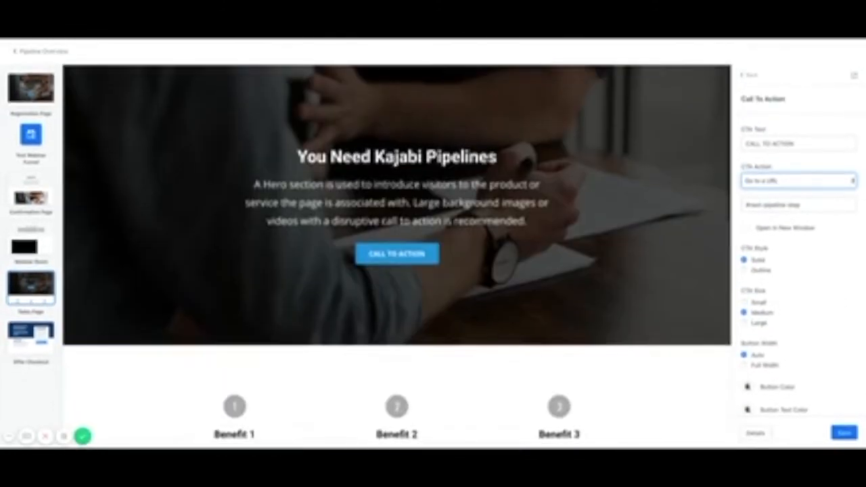
Save the free Test Online Course checkout design and return to the pipeline overview.
left_click(20, 342)
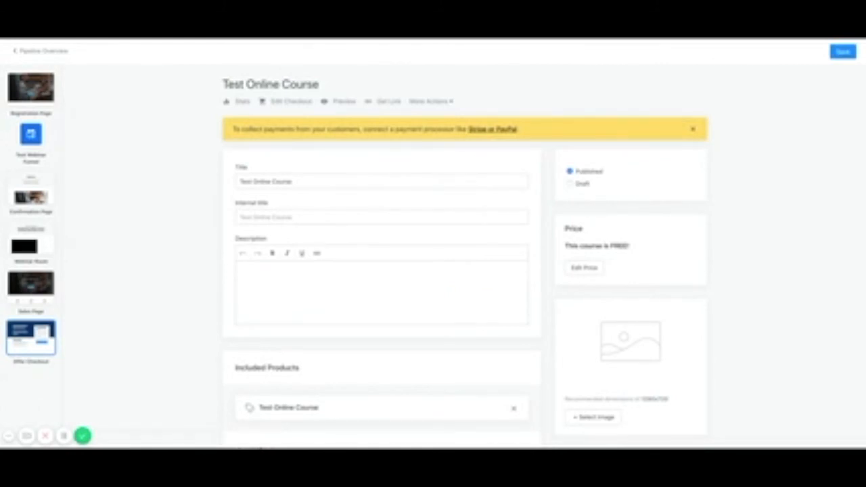
scroll(513, 308, "down", 3)
scroll(514, 308, "down", 3)
scroll(513, 308, "up", 6)
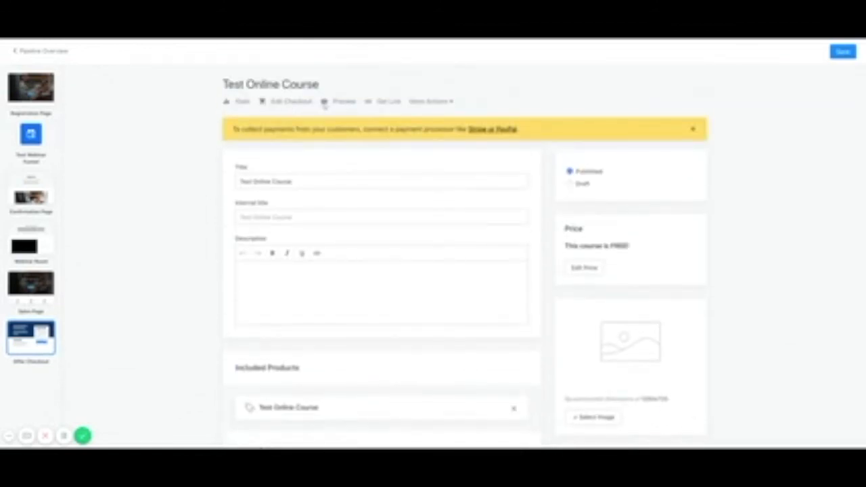
left_click(290, 105)
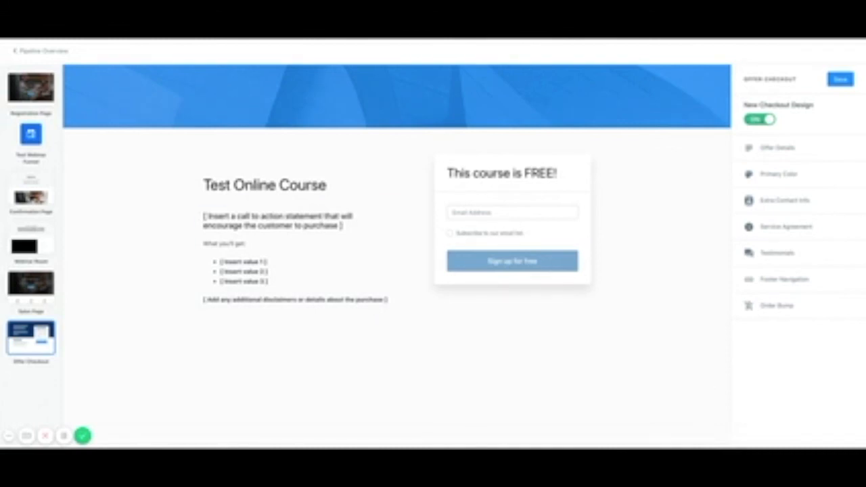
left_click(841, 79)
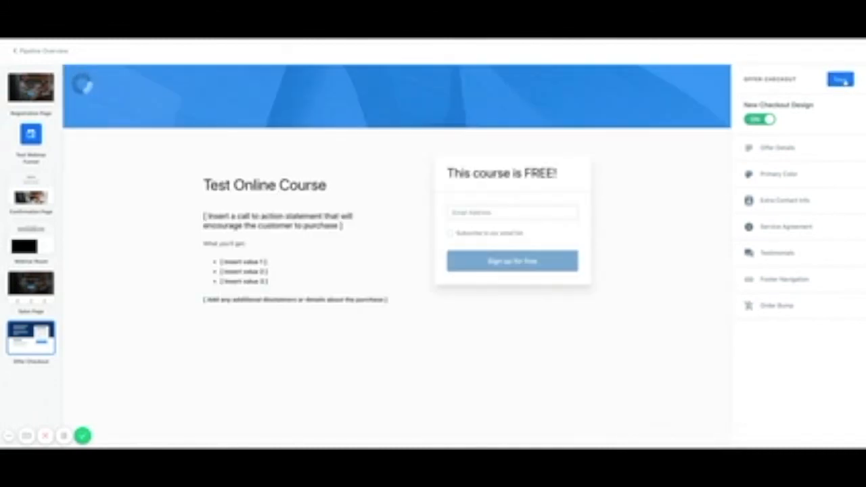
left_click(42, 52)
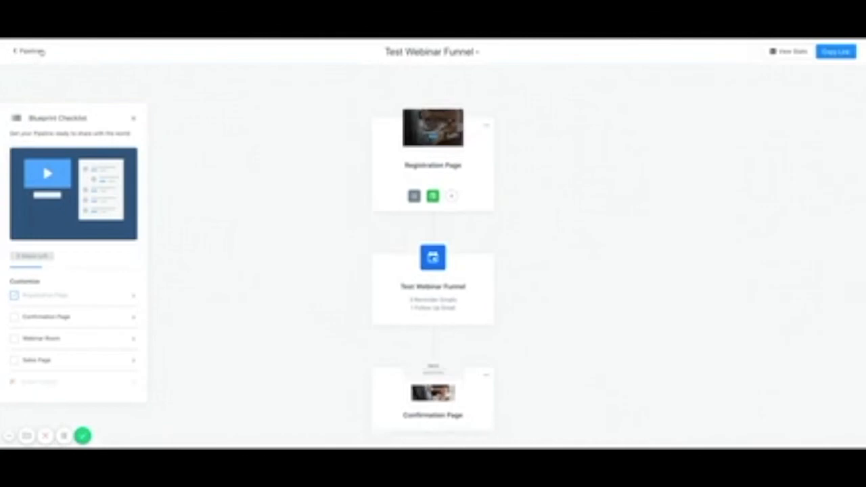
Revisit the Confirmation Page, then copy the Test Webinar Funnel's shareable link.
scroll(332, 328, "down", 5)
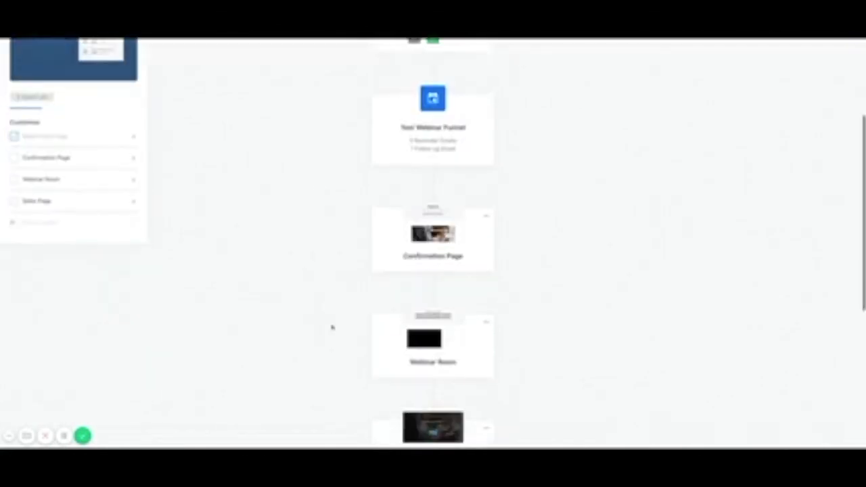
scroll(332, 328, "up", 6)
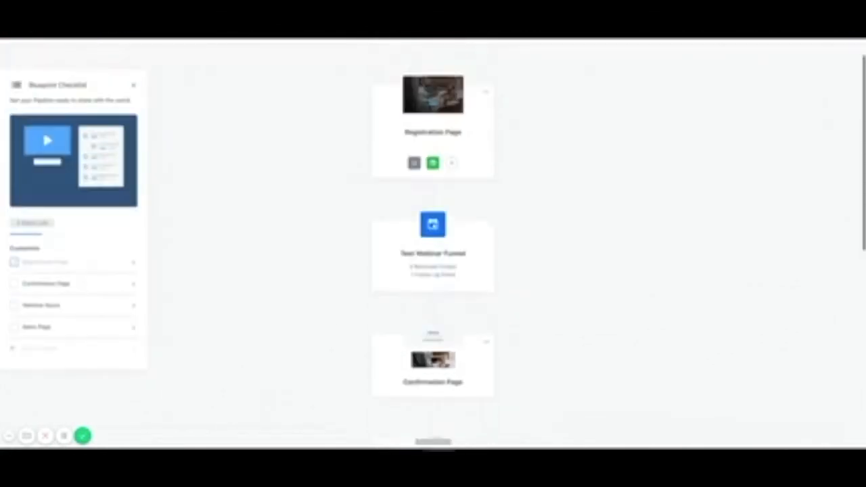
left_click(14, 318)
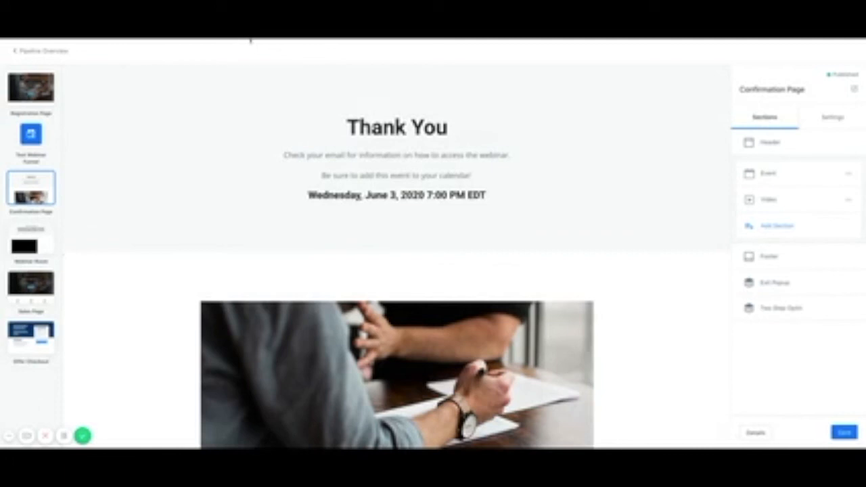
left_click(34, 50)
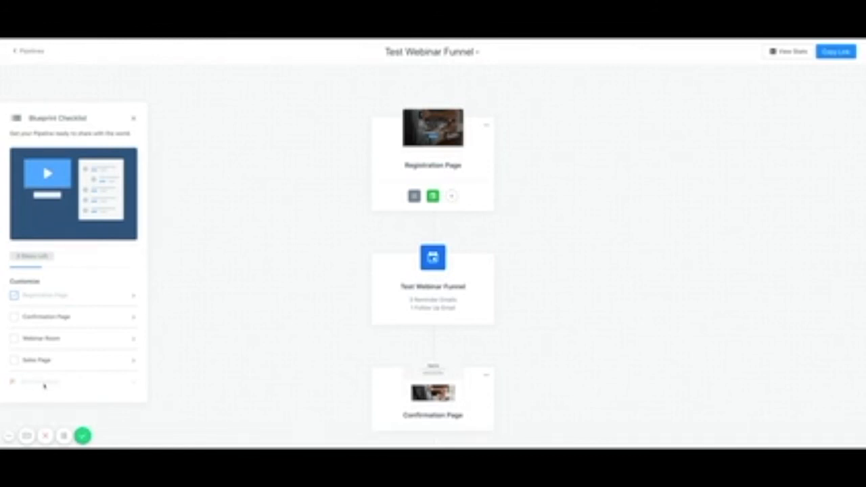
left_click(837, 52)
Go back to the Pipelines list, then open the People page with its single contact.
left_click(29, 54)
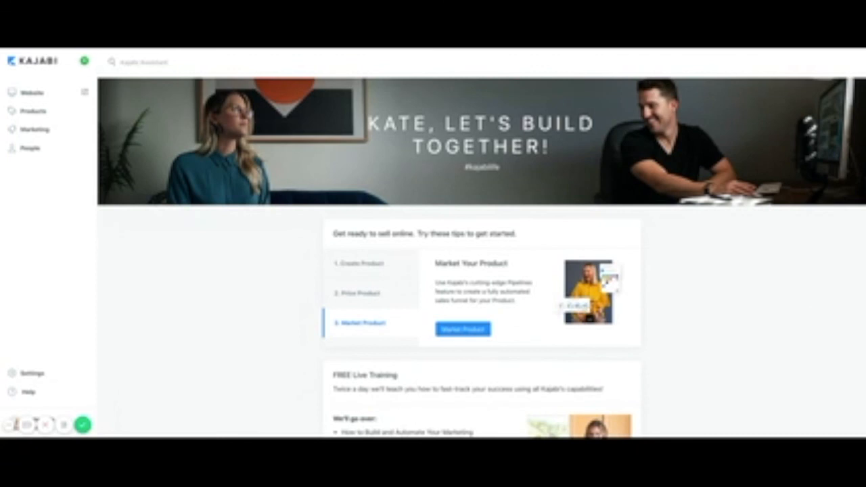
left_click(29, 150)
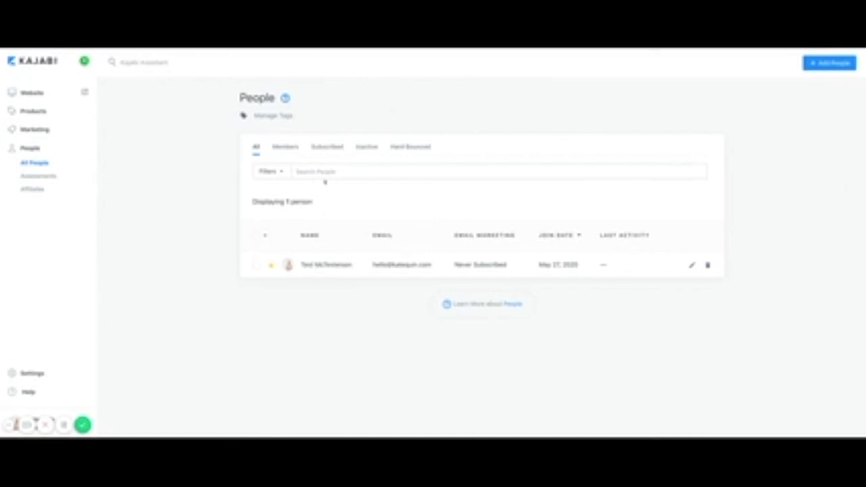
Try the People filters and search, then open the contact's profile showing 1 purchase.
left_click(275, 172)
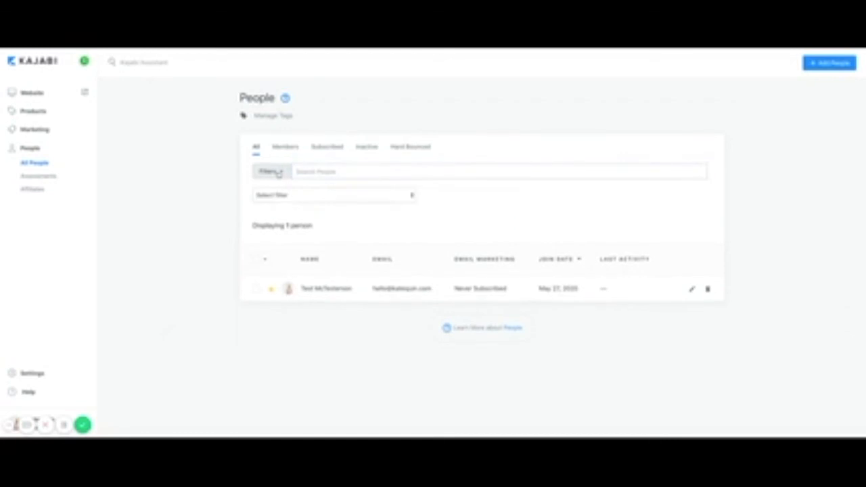
left_click(280, 195)
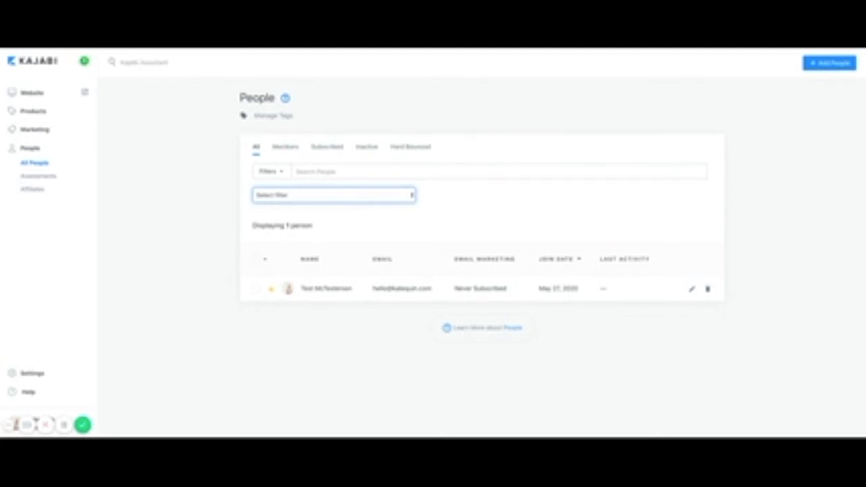
left_click(318, 172)
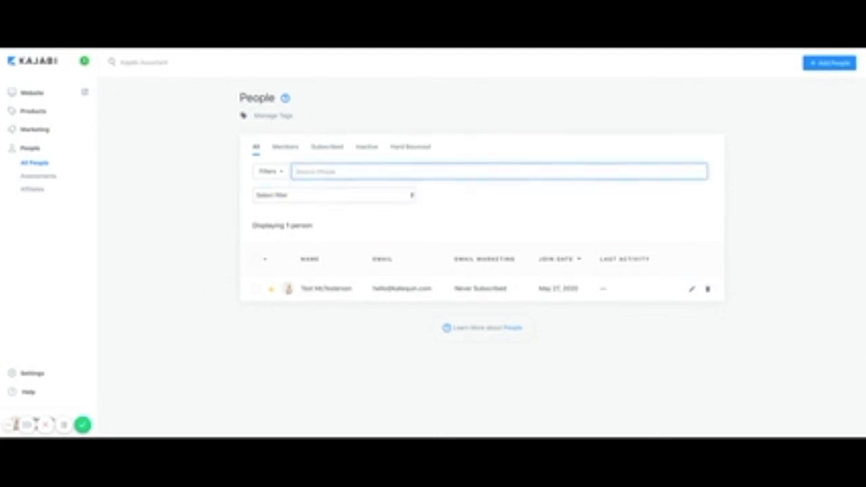
left_click(330, 289)
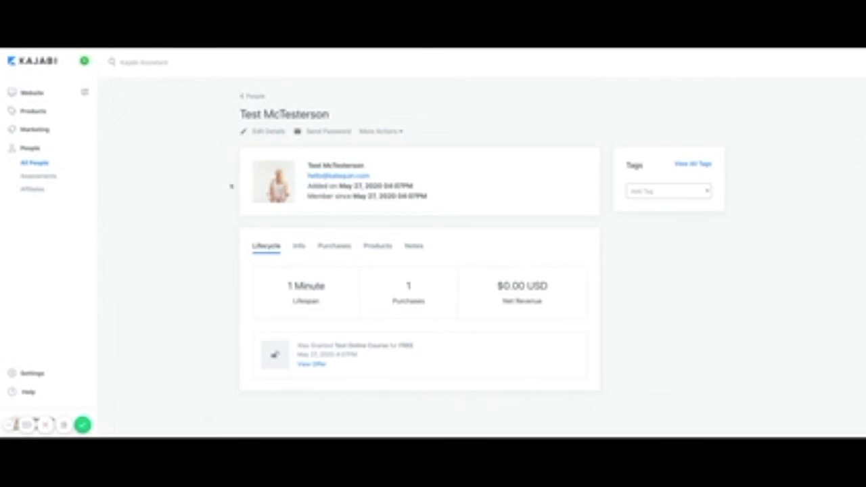
Review the contact's Edit Details form, save it, and return to their profile.
left_click(265, 133)
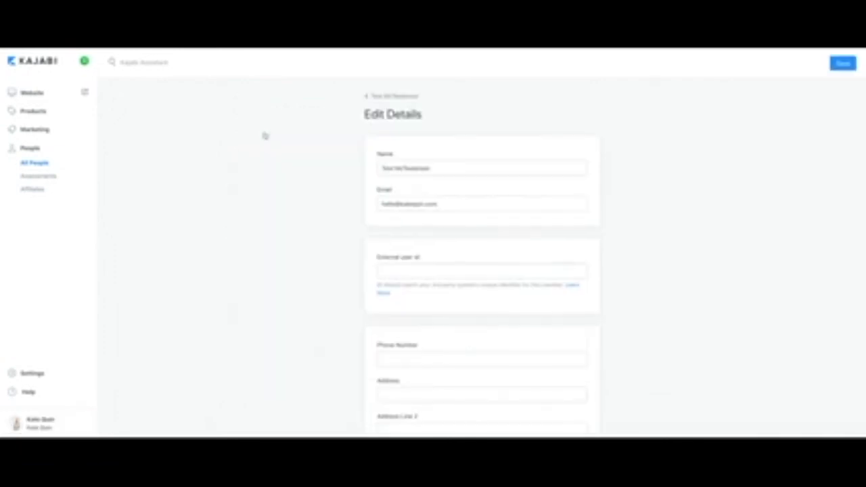
scroll(406, 318, "down", 5)
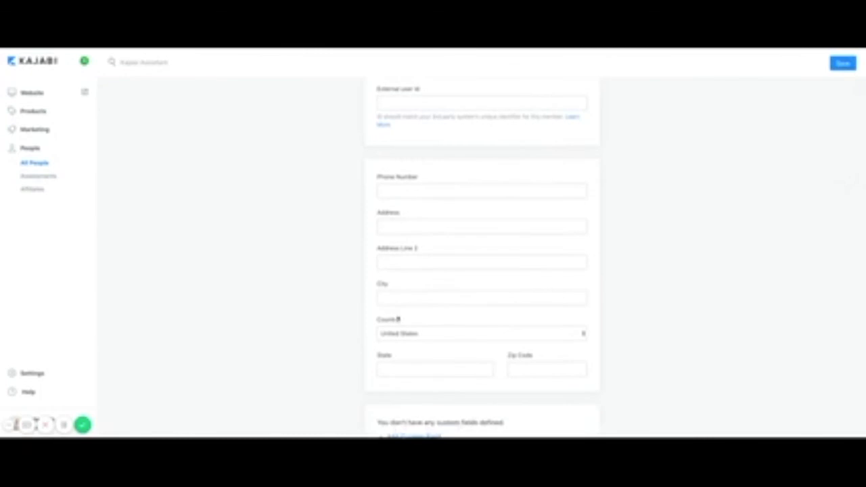
scroll(431, 358, "down", 2)
scroll(431, 357, "up", 8)
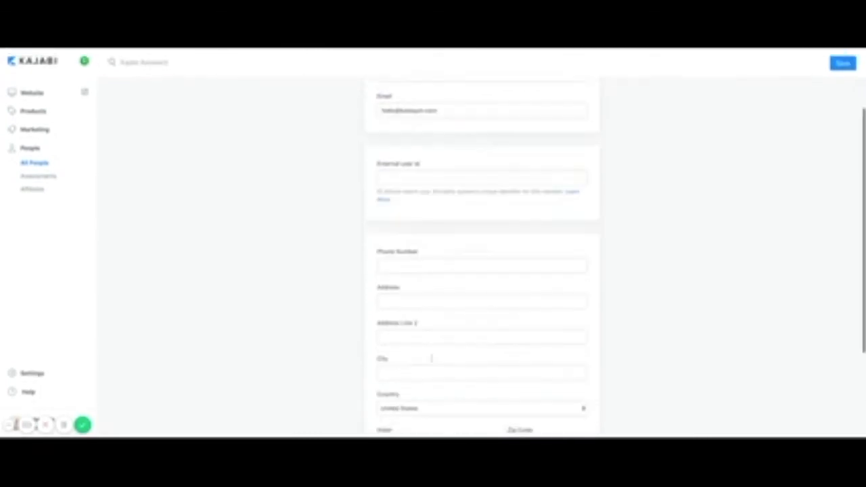
scroll(431, 329, "up", 1)
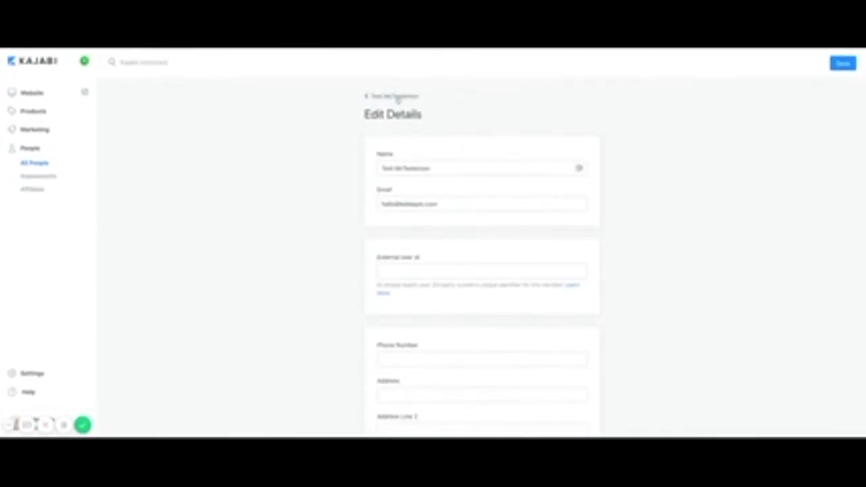
left_click(843, 64)
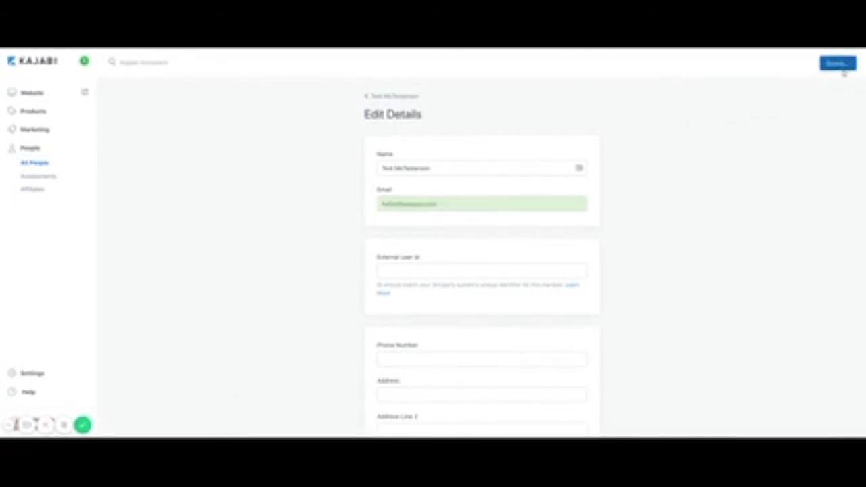
left_click(384, 97)
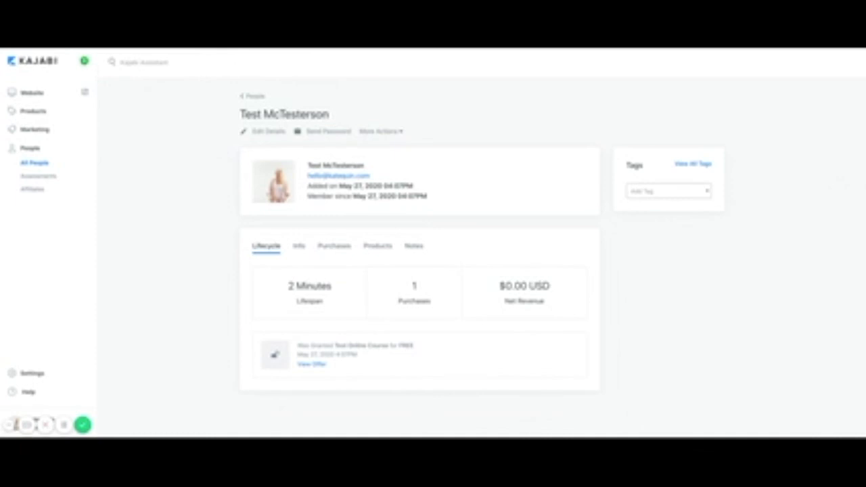
left_click(391, 133)
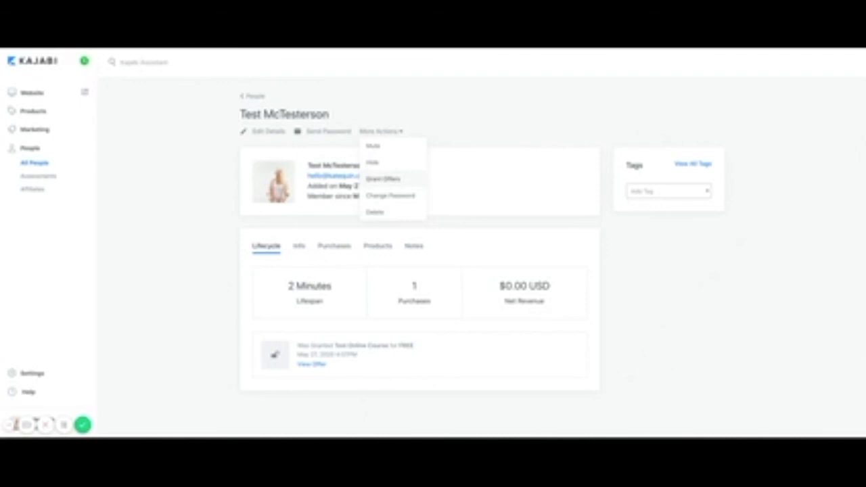
left_click(383, 180)
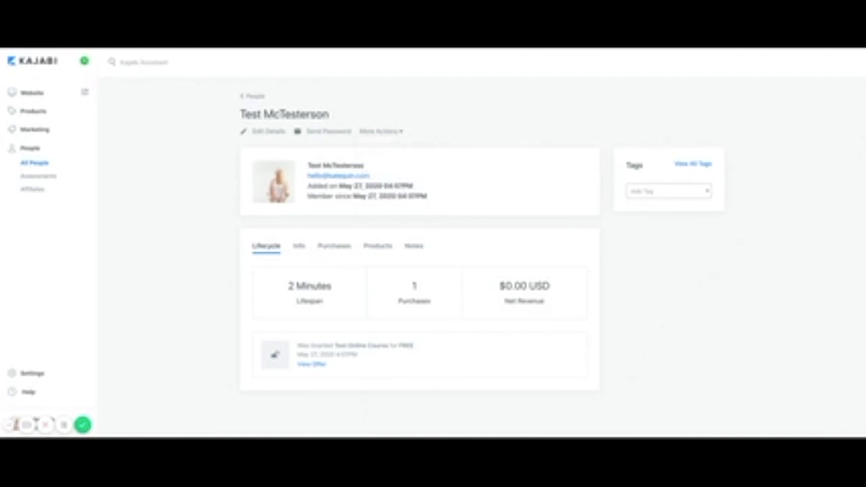
left_click(480, 201)
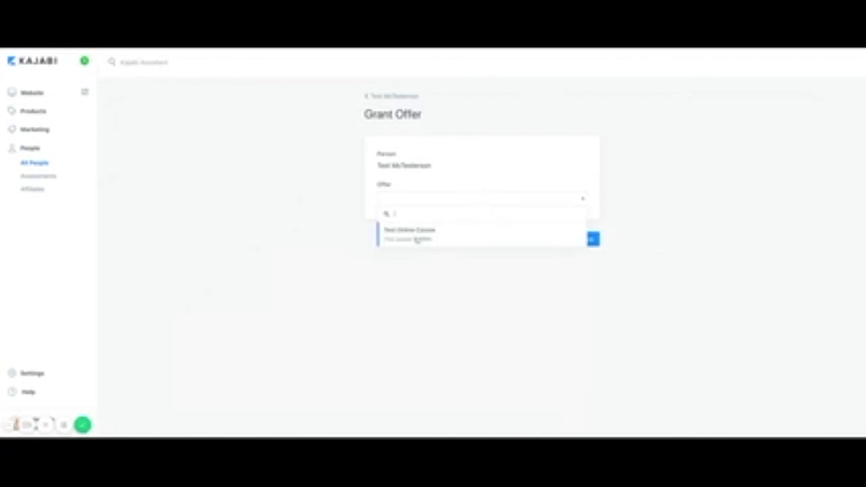
left_click(417, 241)
left_click(587, 241)
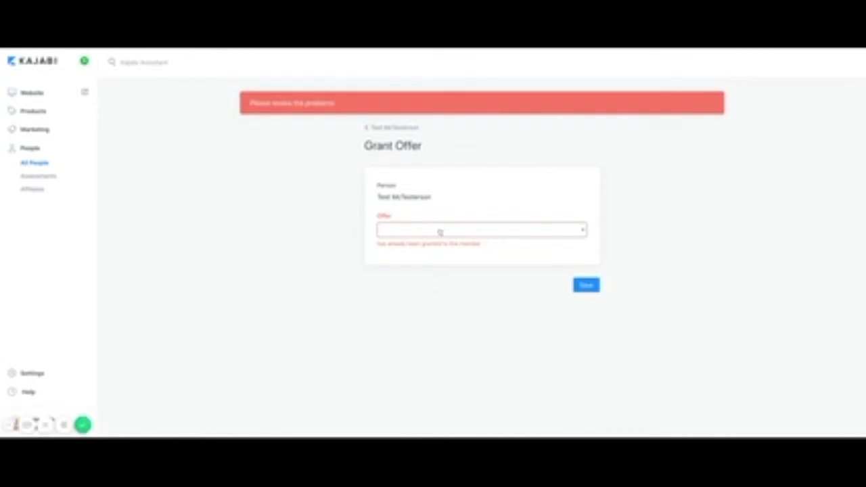
left_click(390, 129)
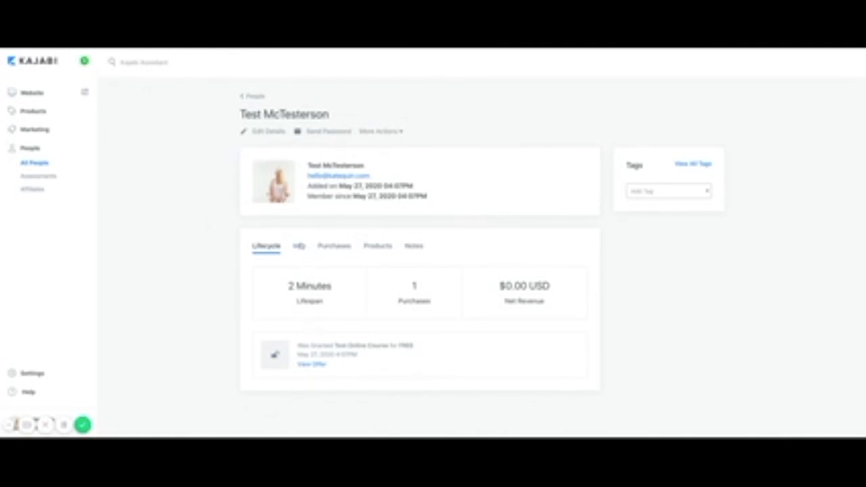
left_click(299, 246)
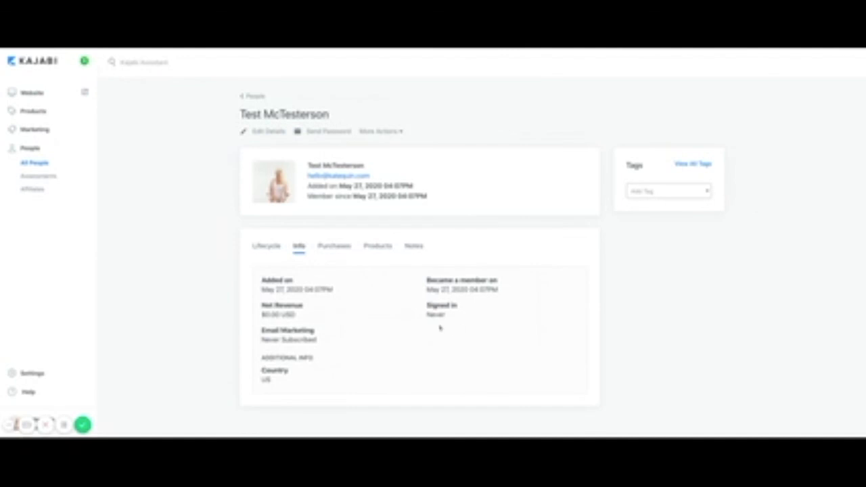
left_click(339, 248)
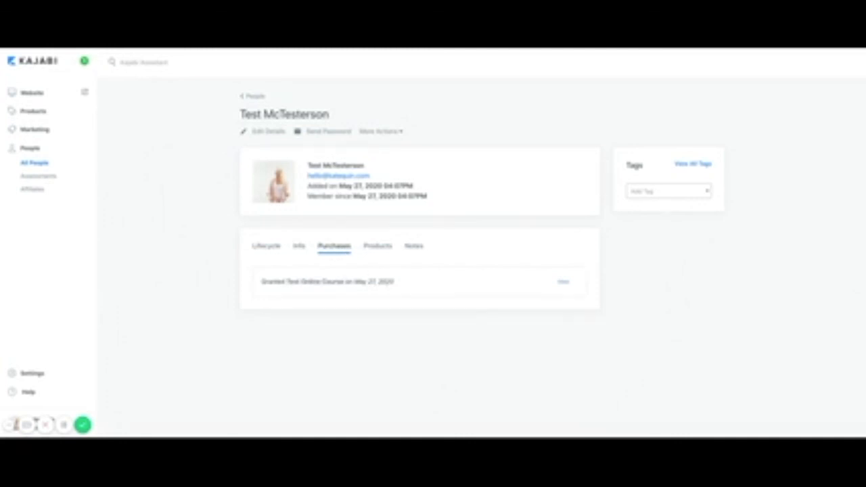
left_click(377, 248)
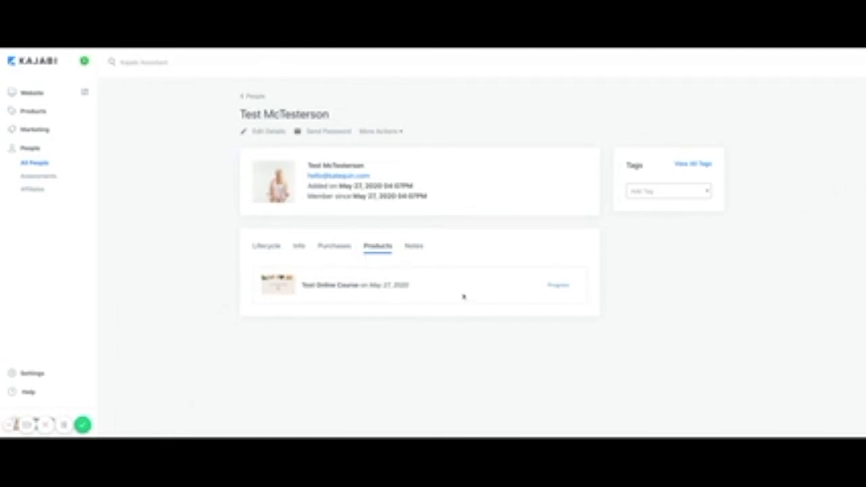
left_click(558, 285)
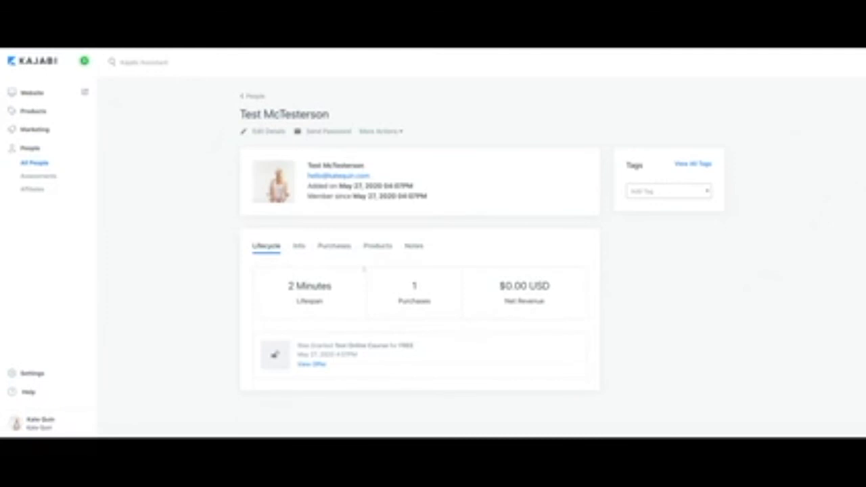
Switch between the contact's Products and Notes tabs and start a note.
left_click(372, 249)
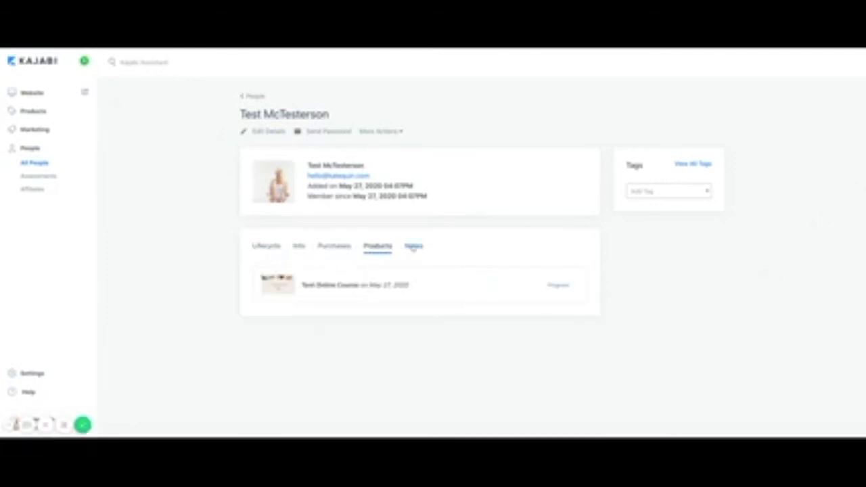
left_click(413, 247)
left_click(381, 296)
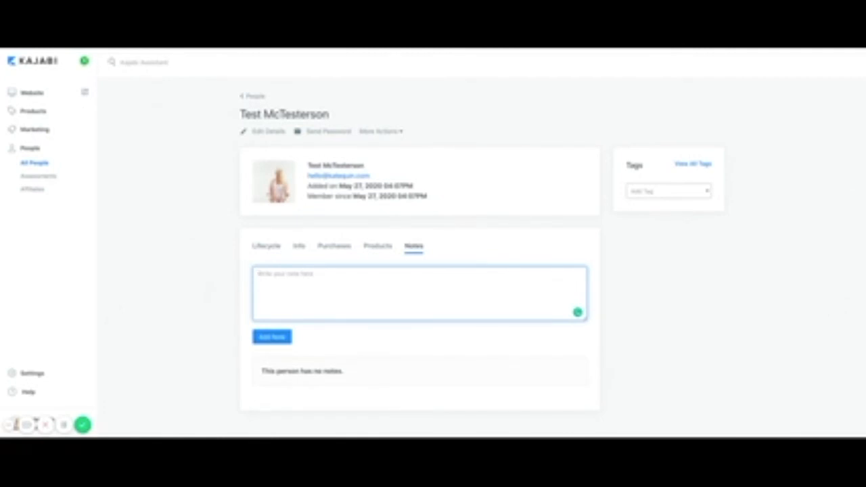
Close the Add Tag picker without adding a tag and return to the People list.
left_click(669, 193)
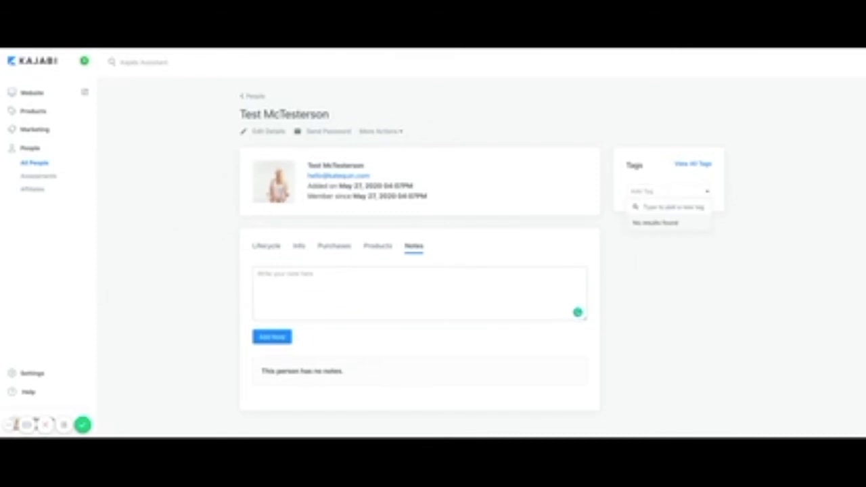
left_click(658, 188)
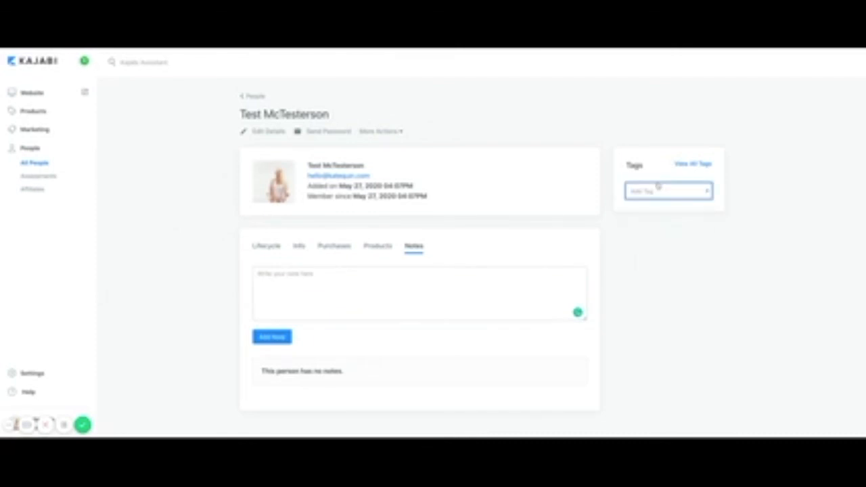
left_click(661, 216)
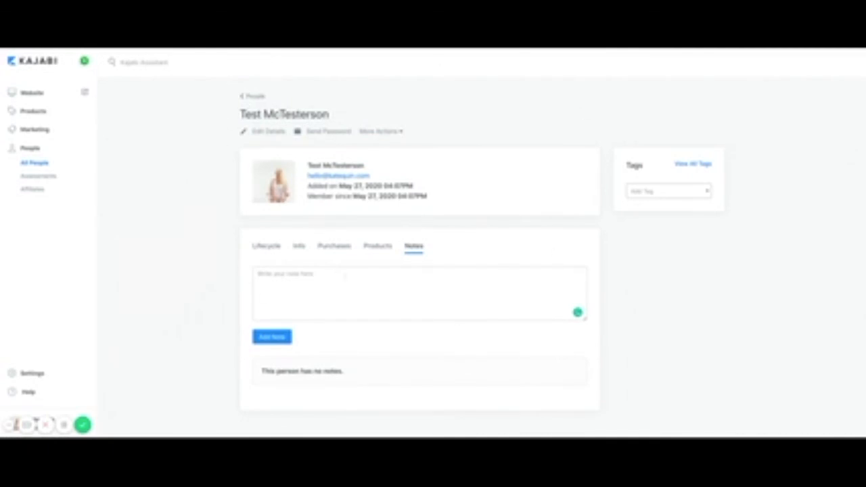
left_click(255, 99)
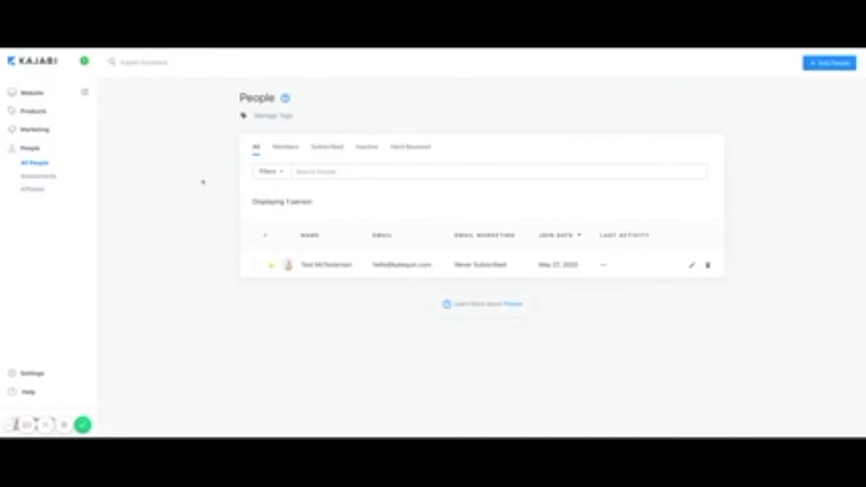
Go to Kajabi's Settings overview listing the Site Settings and Account Settings sections.
left_click(83, 426)
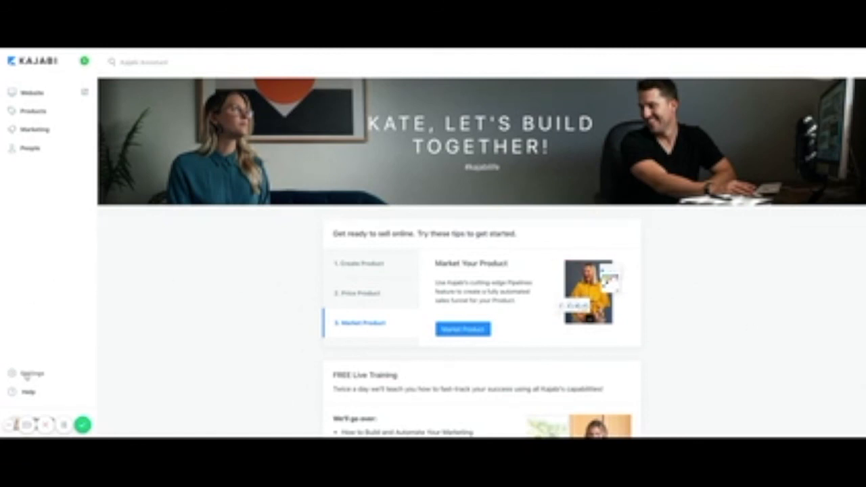
left_click(25, 375)
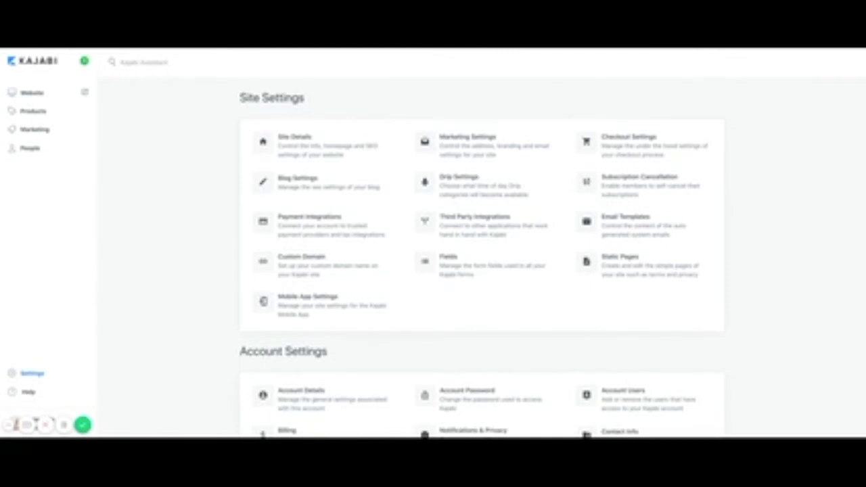
Open Site Details and review its site info, homepage, branding, colors, instructor, scripts and SEO sections.
left_click(301, 146)
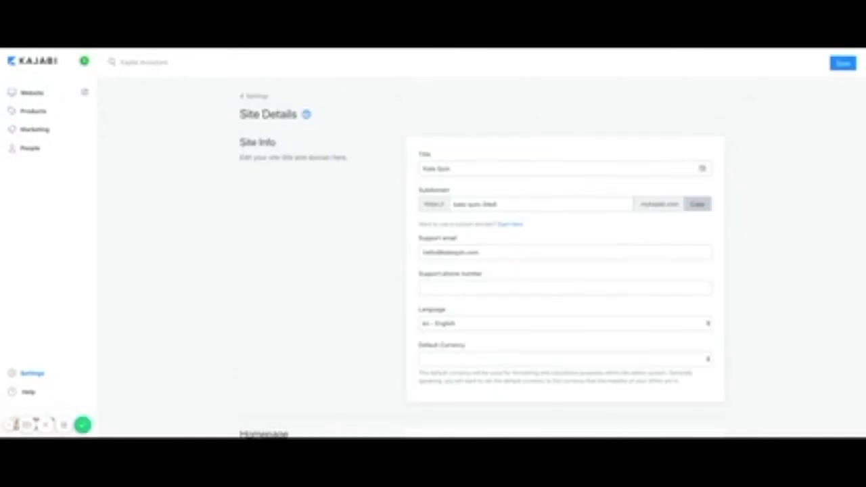
scroll(475, 285, "down", 4)
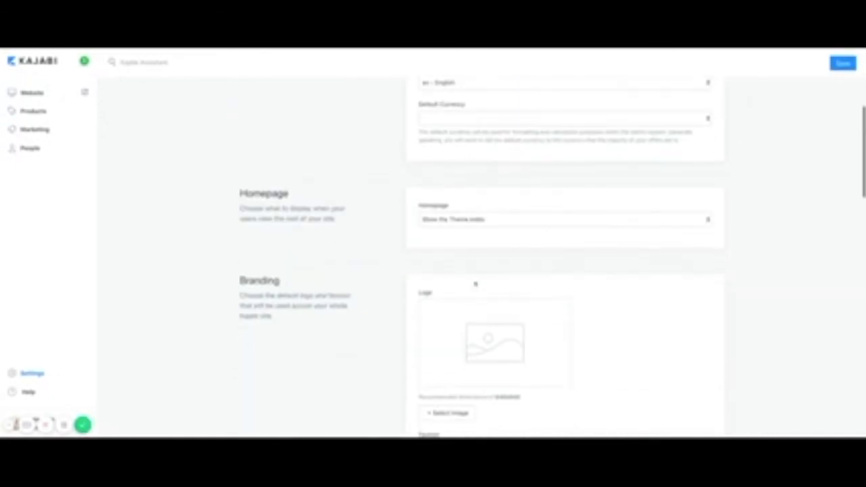
scroll(484, 345, "down", 1)
scroll(487, 349, "down", 4)
scroll(494, 315, "down", 2)
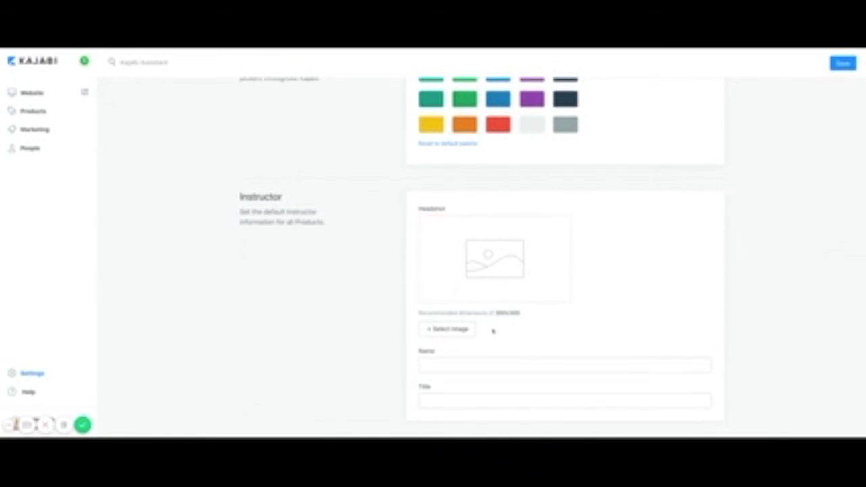
scroll(494, 329, "down", 1)
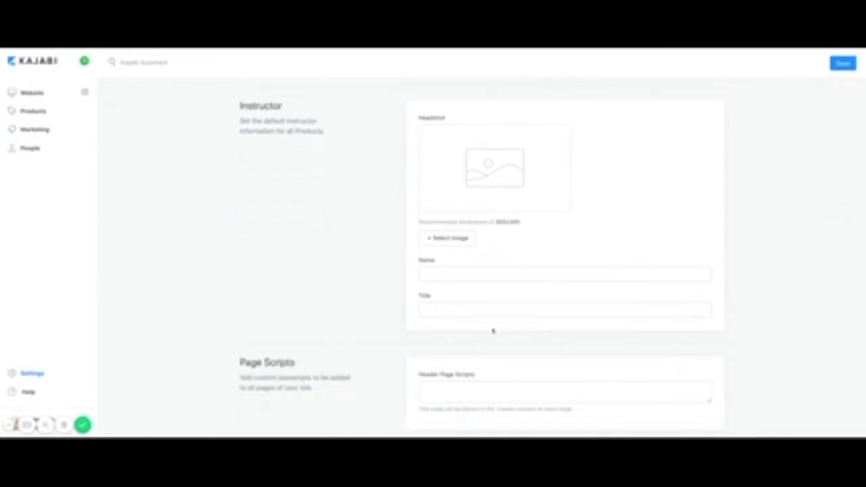
scroll(493, 271, "down", 4)
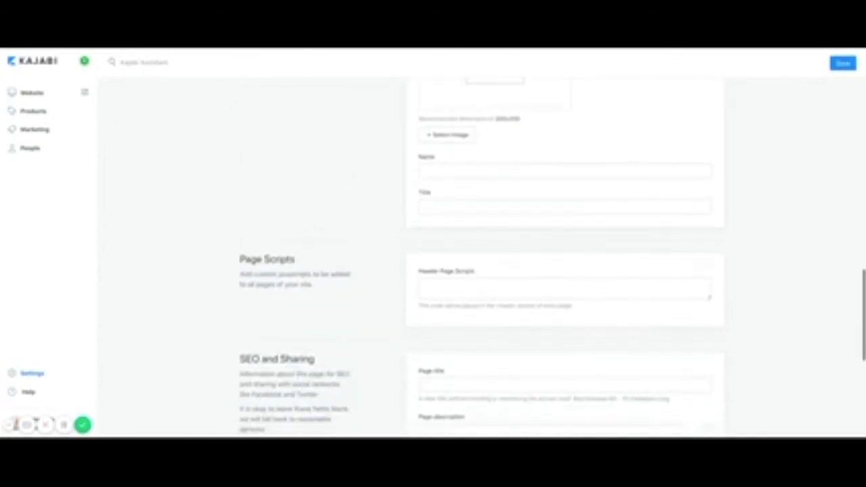
scroll(494, 271, "up", 15)
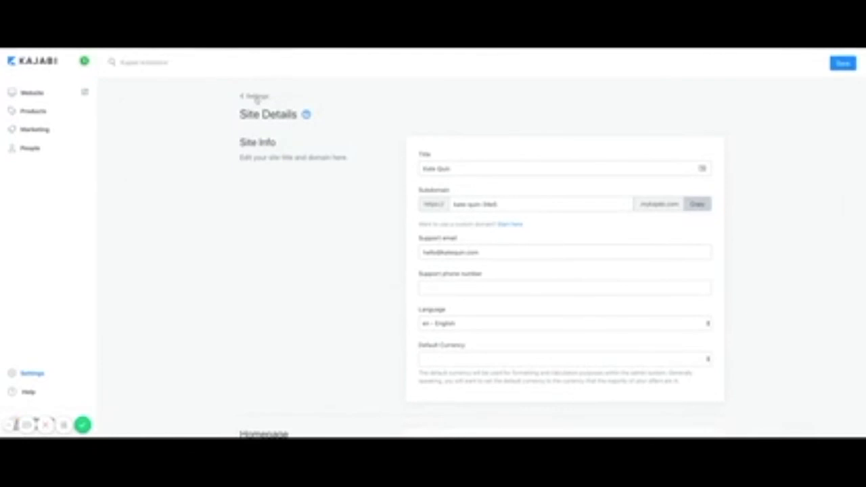
Leave Site Details and return to the Settings overview.
left_click(255, 96)
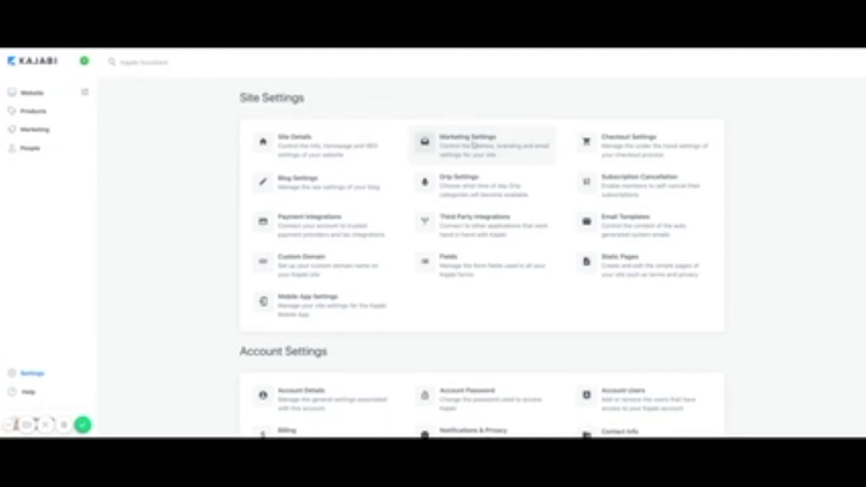
left_click(457, 191)
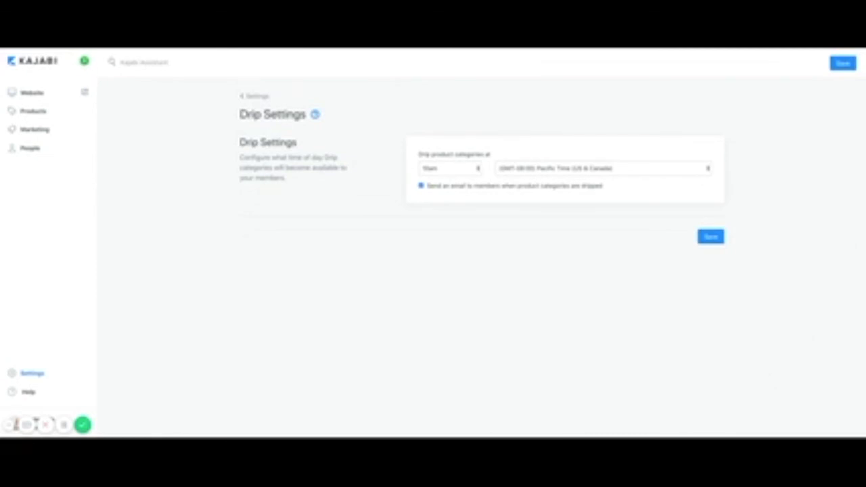
left_click(256, 97)
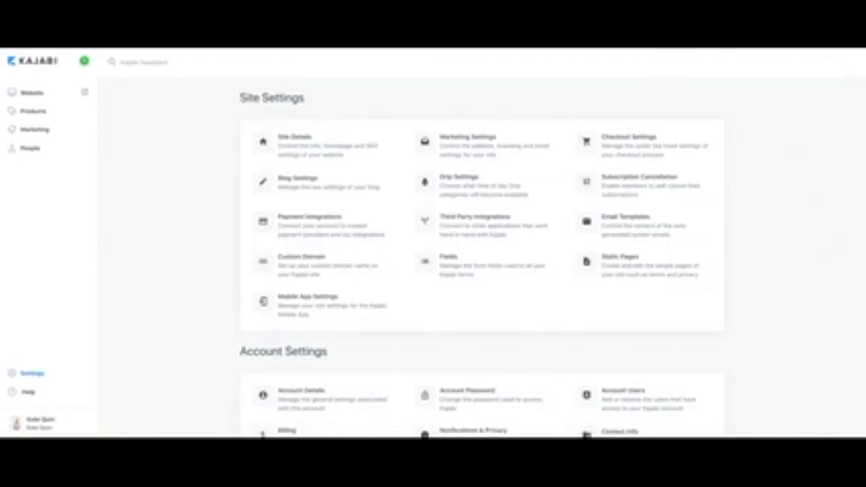
left_click(469, 223)
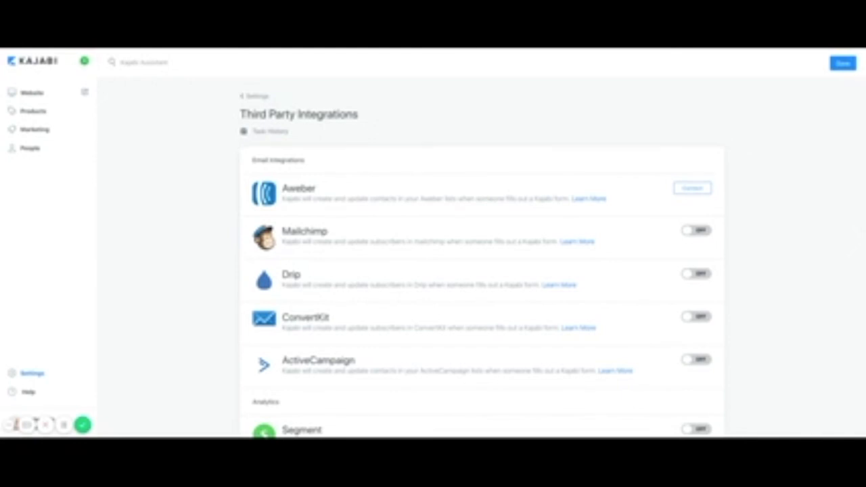
scroll(350, 360, "down", 5)
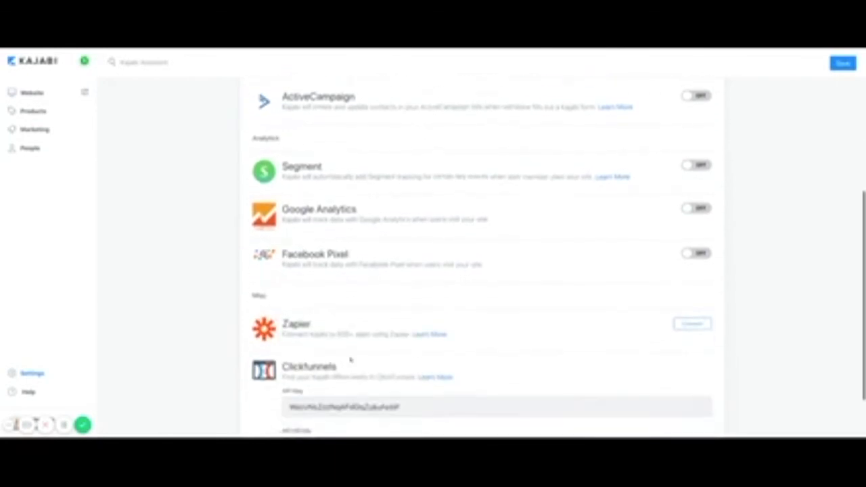
scroll(351, 360, "up", 6)
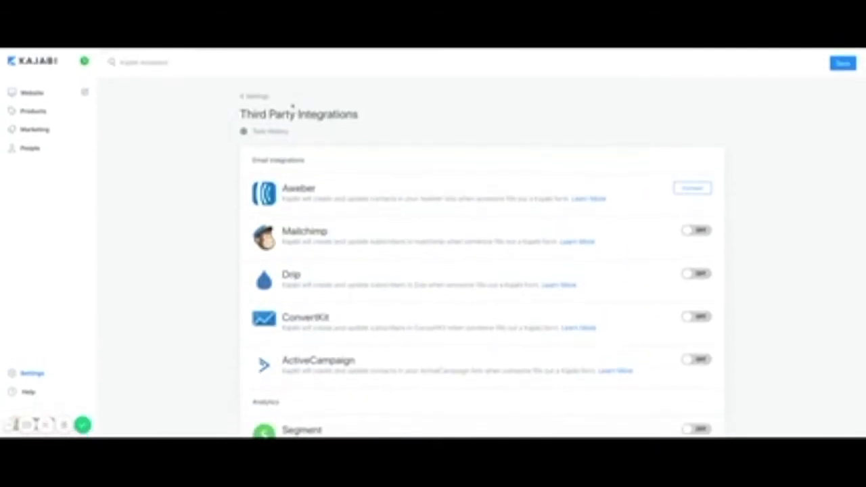
left_click(261, 97)
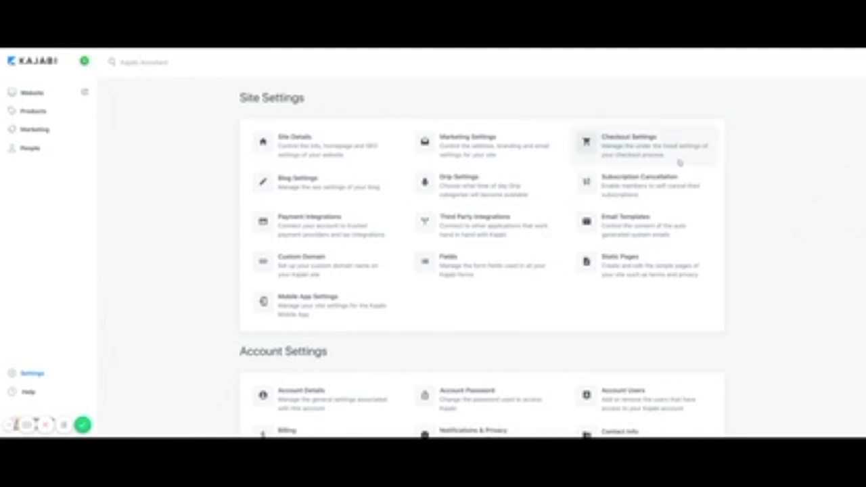
left_click(632, 153)
scroll(554, 241, "down", 3)
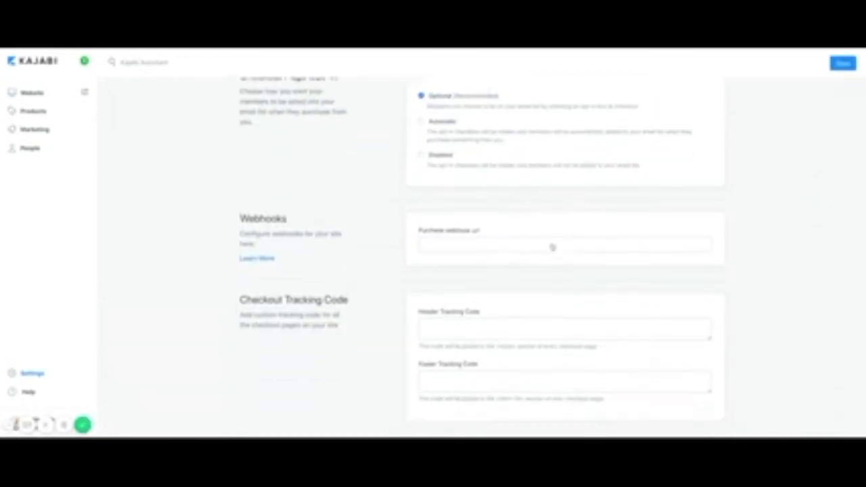
scroll(553, 245, "up", 2)
scroll(553, 248, "up", 1)
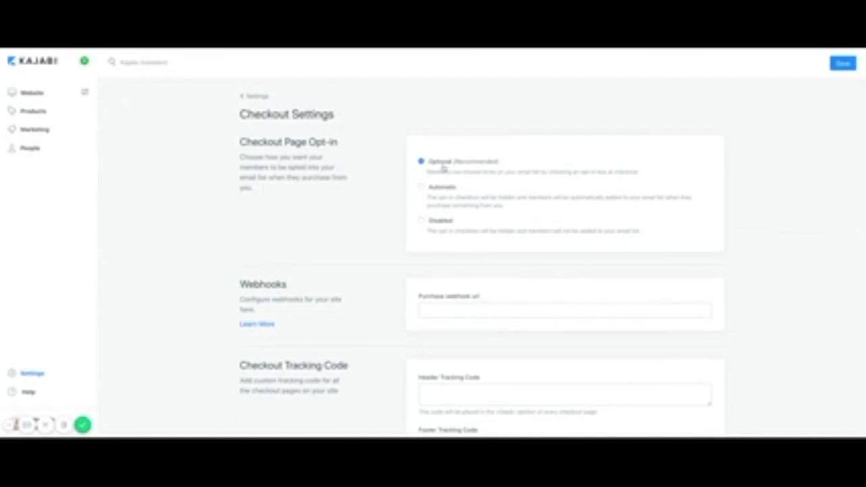
left_click(258, 97)
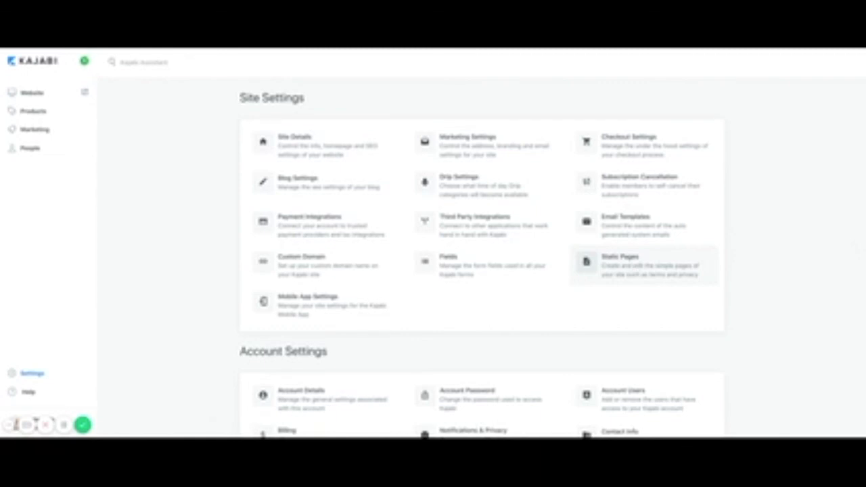
Review the Account Settings list down the Settings page, then return to the dashboard.
scroll(586, 363, "down", 3)
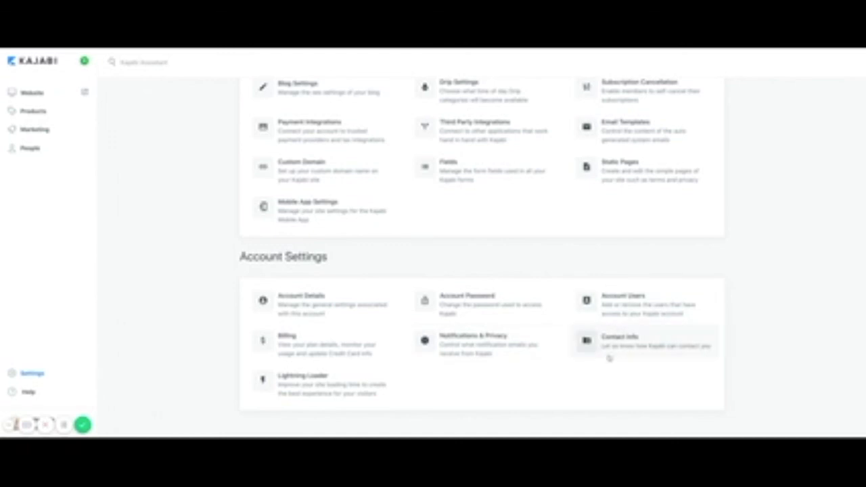
scroll(509, 350, "up", 3)
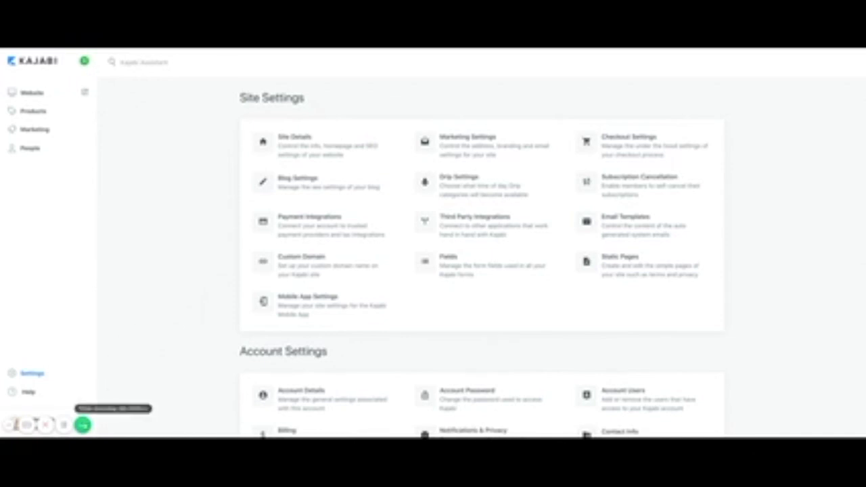
left_click(82, 425)
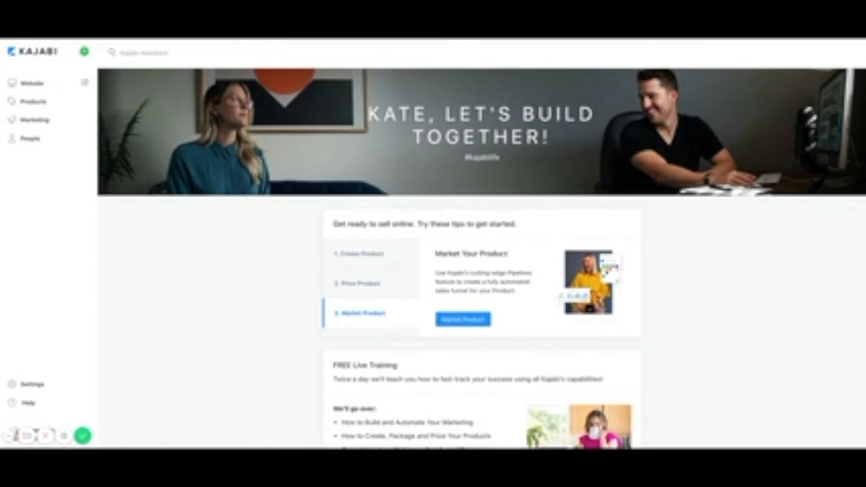
Open the Payment Integrations settings, showing PayPal and Stripe both unconnected.
left_click(28, 385)
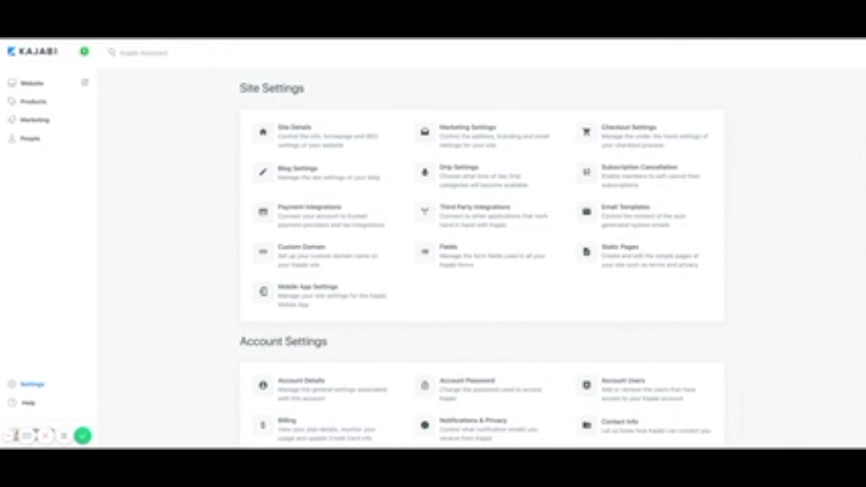
left_click(309, 211)
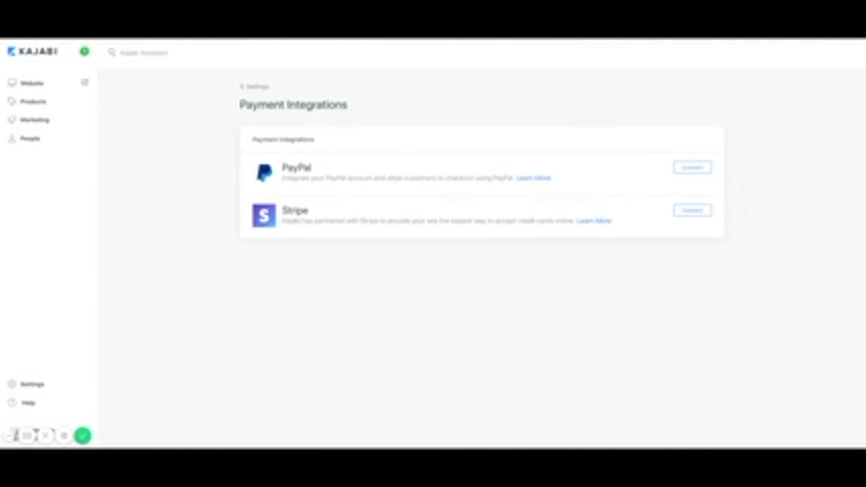
left_click(691, 169)
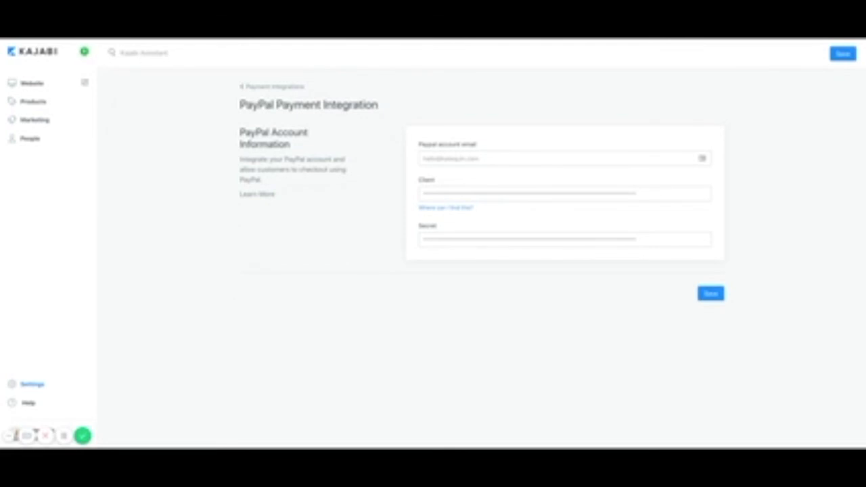
left_click(260, 89)
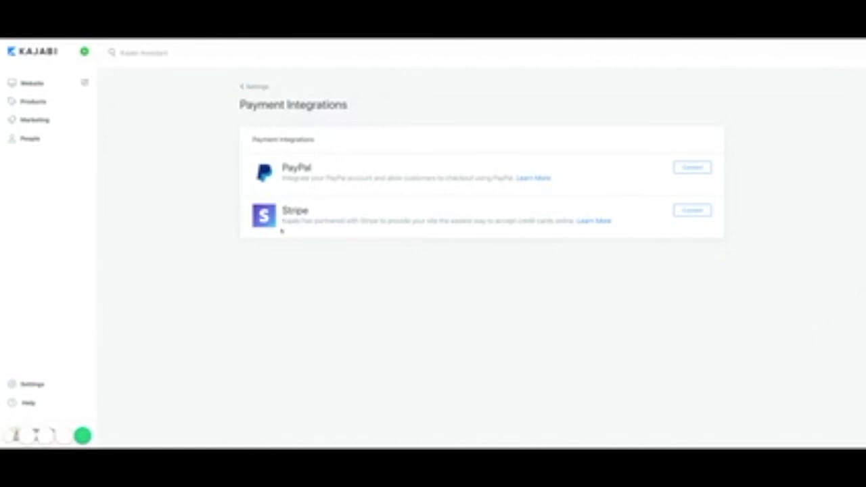
left_click(692, 212)
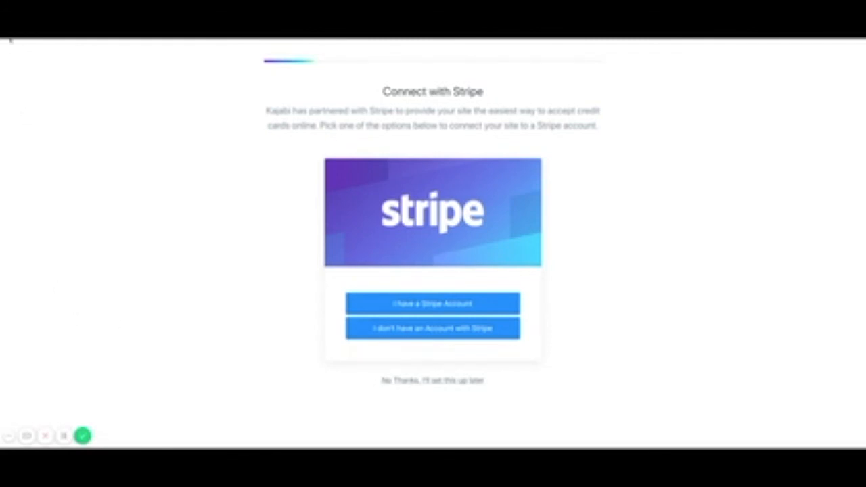
left_click(10, 40)
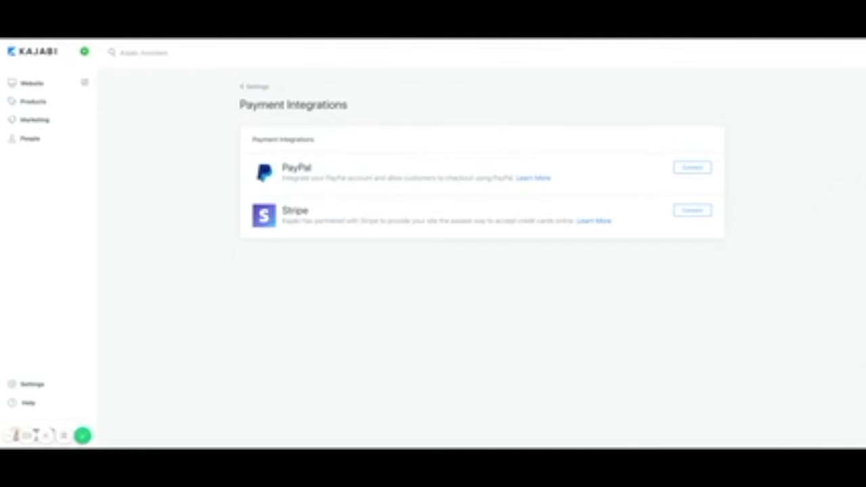